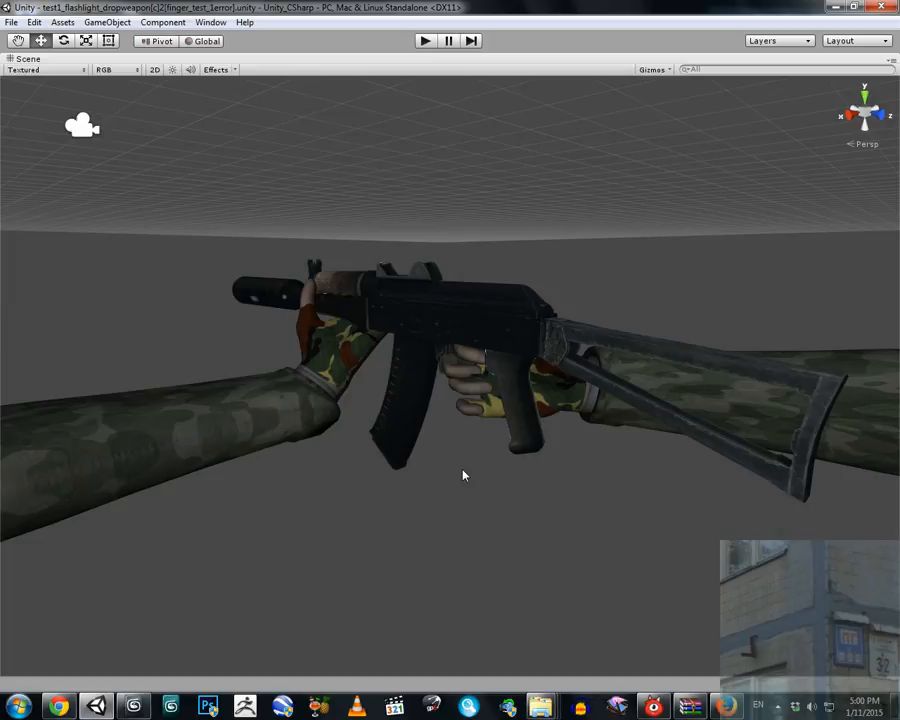
Check the installed Unity version, and examine the arms holding the rifle in the scene from behind.
mouse_move(138, 707)
click(244, 22)
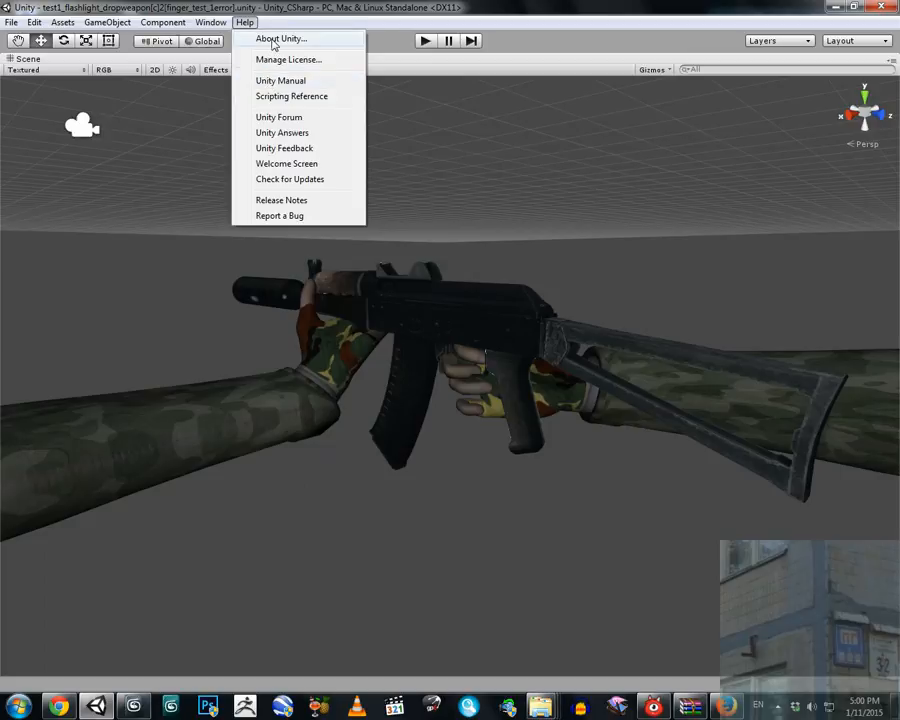
click(273, 43)
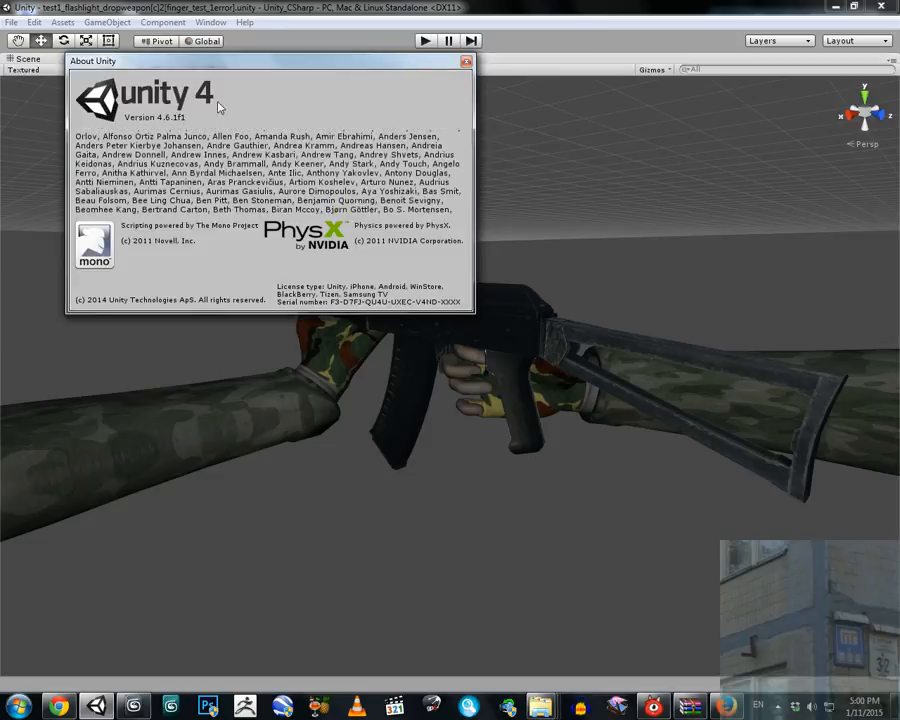
click(465, 63)
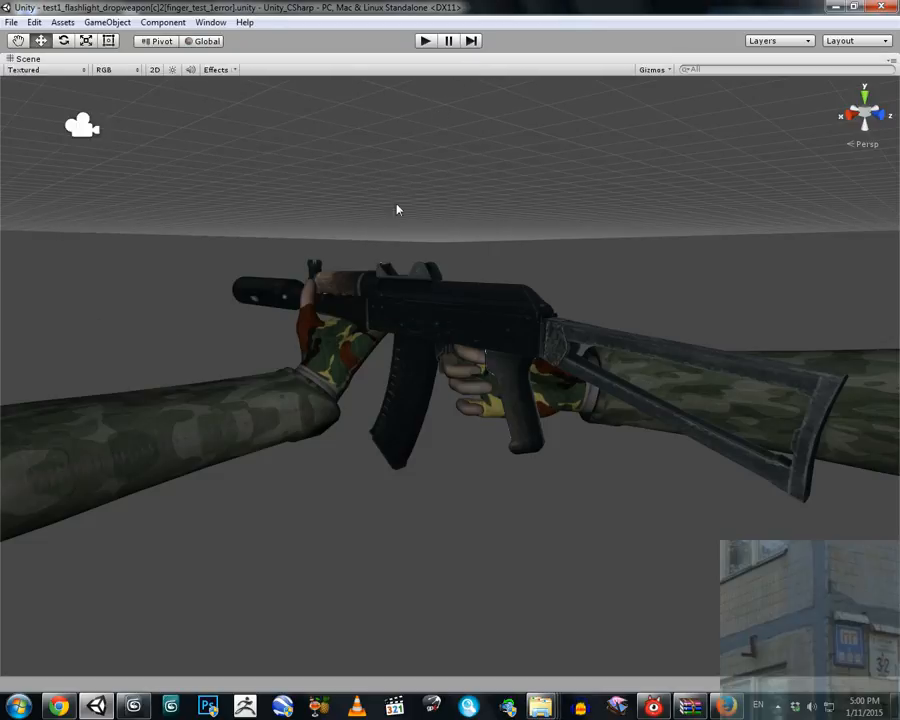
alt+drag(397, 209, 314, 385)
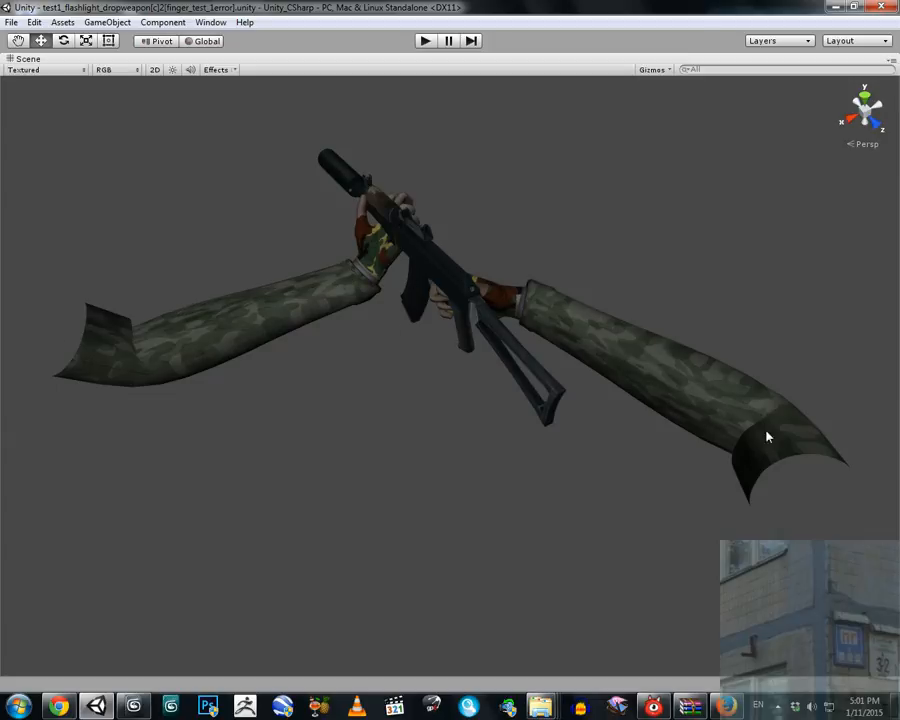
Open Paint and enlarge the blank canvas to about 980 × 626 px.
key(super)
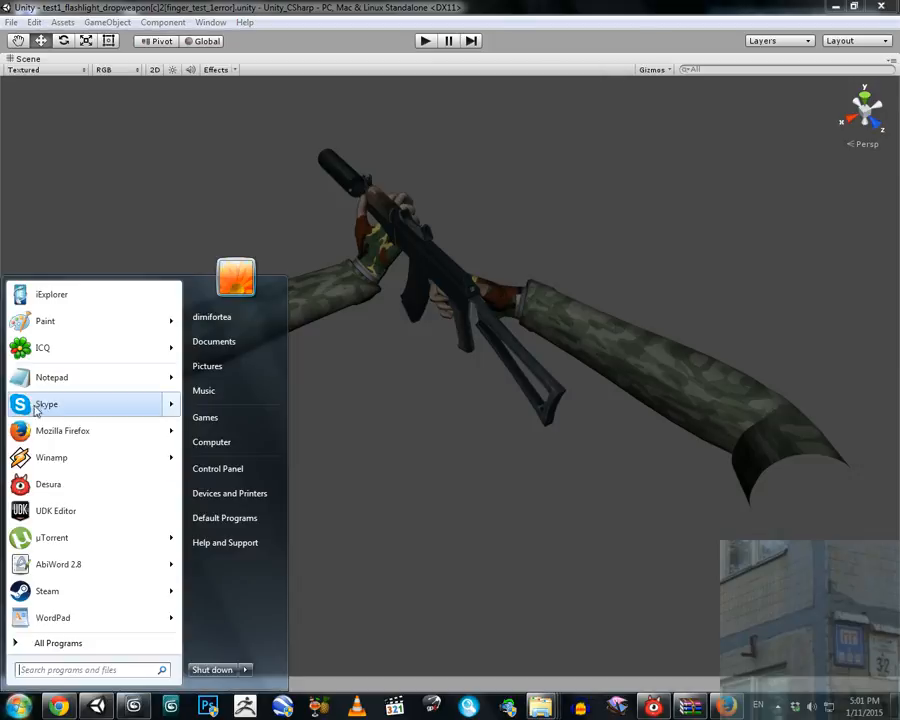
click(116, 311)
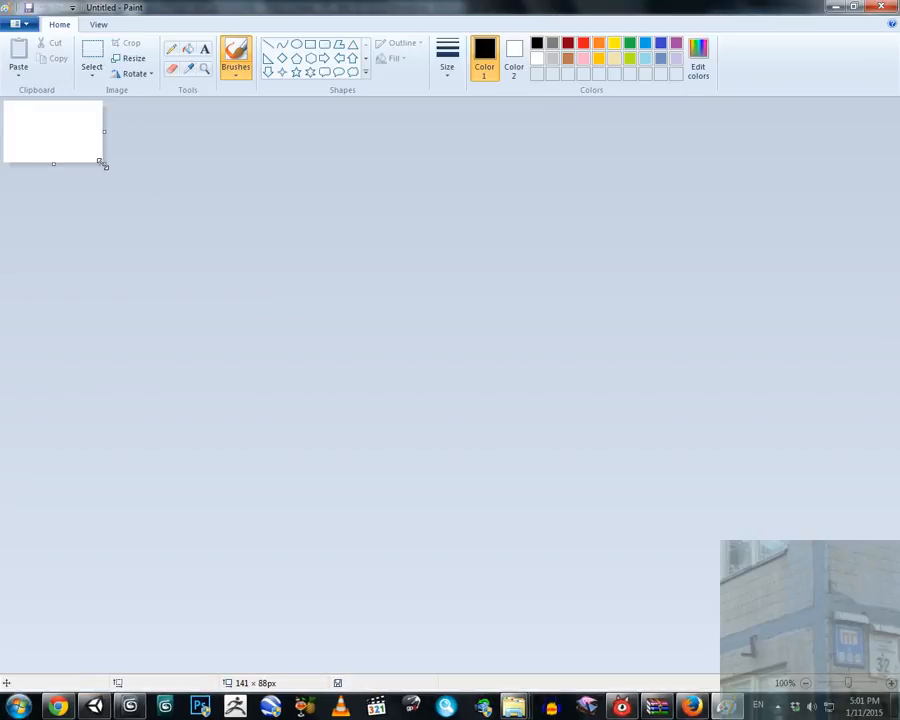
drag(104, 164, 694, 542)
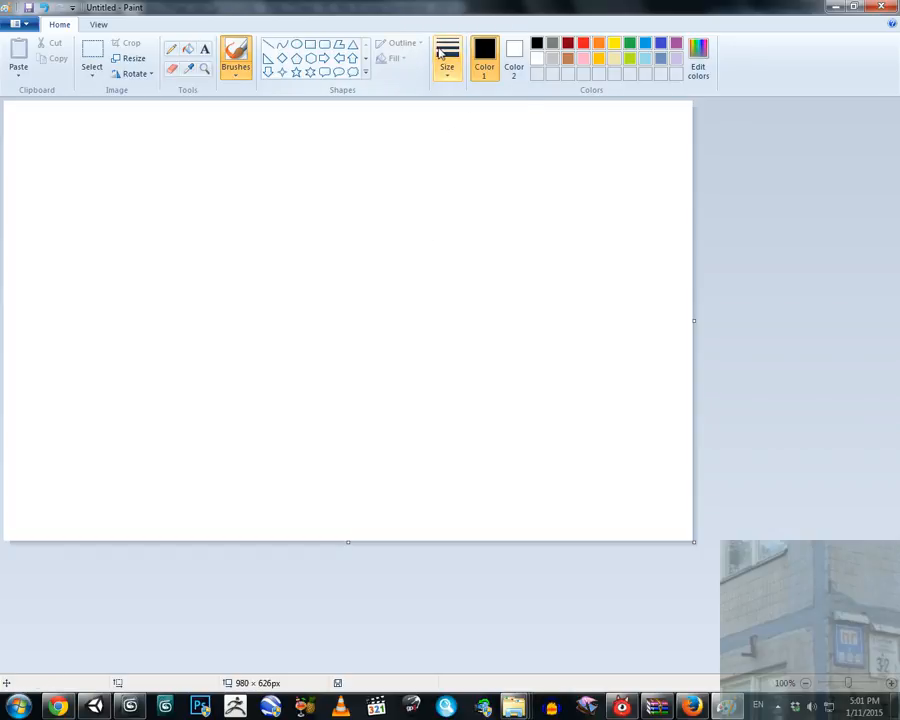
Choose a brush line thickness and sketch the outlines of two bent, raised arms on either side of the canvas.
click(445, 55)
click(165, 227)
drag(172, 217, 197, 361)
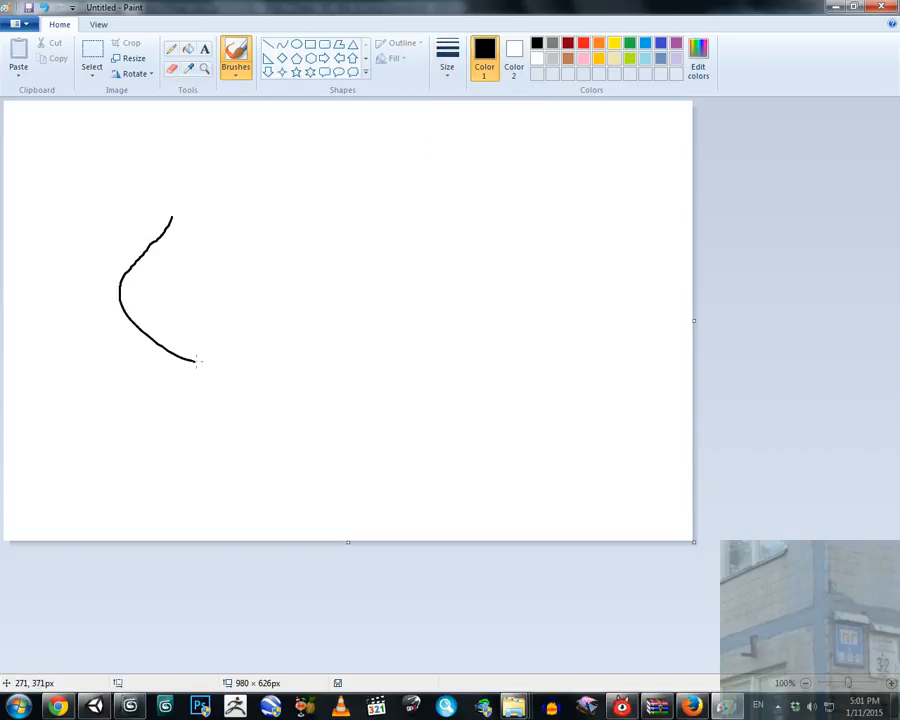
drag(185, 260, 322, 386)
mouse_move(466, 327)
mouse_down()
mouse_move(388, 211)
mouse_move(520, 236)
mouse_move(452, 358)
mouse_move(438, 366)
mouse_move(383, 350)
mouse_up()
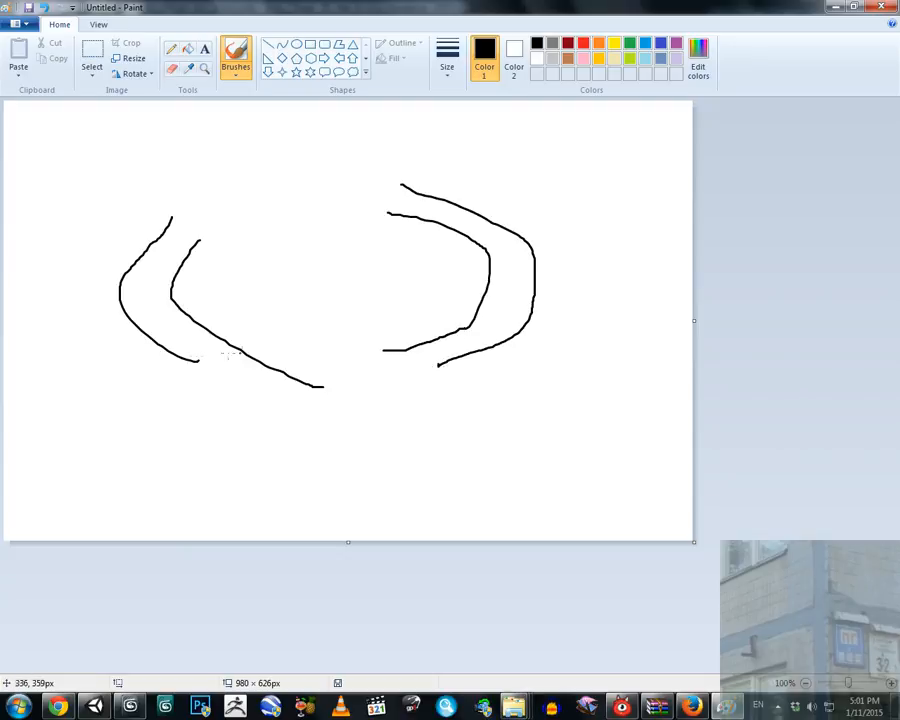
Sketch the torso line, a head in profile between the arms, and a hand at the end of each arm.
mouse_move(186, 358)
mouse_down()
mouse_move(286, 431)
mouse_move(301, 462)
mouse_up()
mouse_move(305, 379)
mouse_down()
mouse_move(339, 356)
mouse_move(328, 335)
mouse_move(331, 309)
mouse_move(365, 268)
mouse_move(385, 337)
mouse_up()
mouse_move(164, 221)
mouse_down()
mouse_move(240, 198)
mouse_move(250, 236)
mouse_up()
drag(200, 246, 252, 240)
mouse_move(380, 224)
mouse_down()
mouse_move(362, 200)
mouse_move(400, 220)
mouse_up()
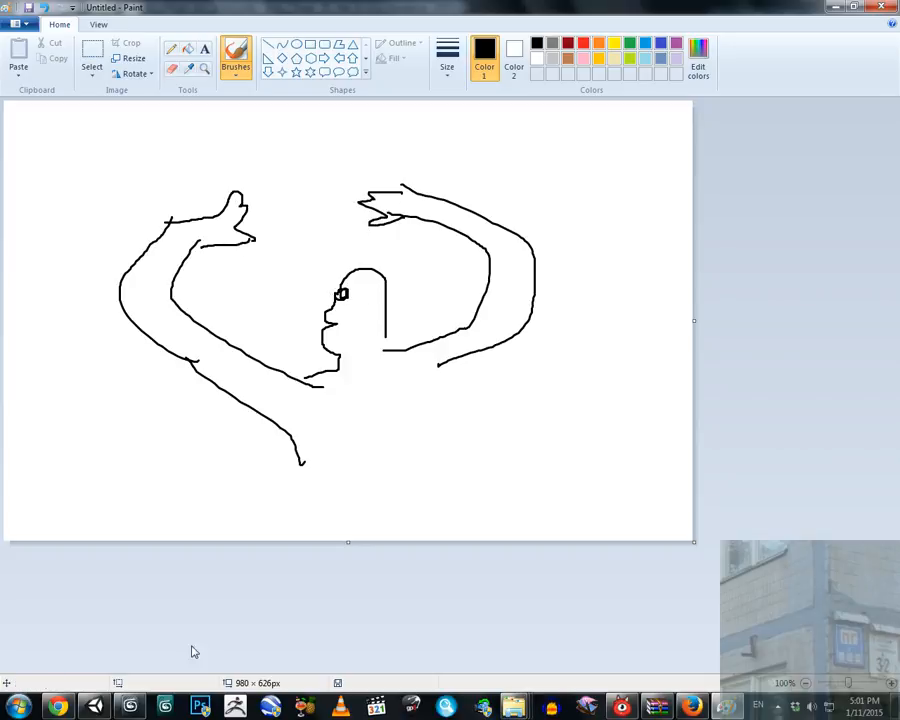
Switch between Unity and Paint to compare the rifle-holding arms with the sketched figure.
click(96, 707)
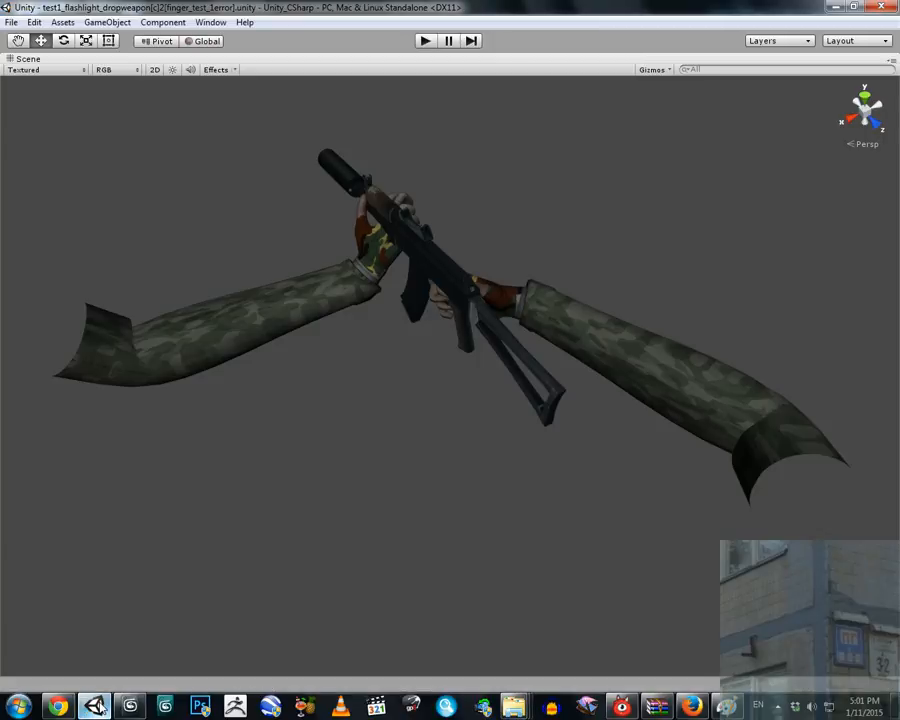
click(96, 707)
click(96, 707)
click(96, 707)
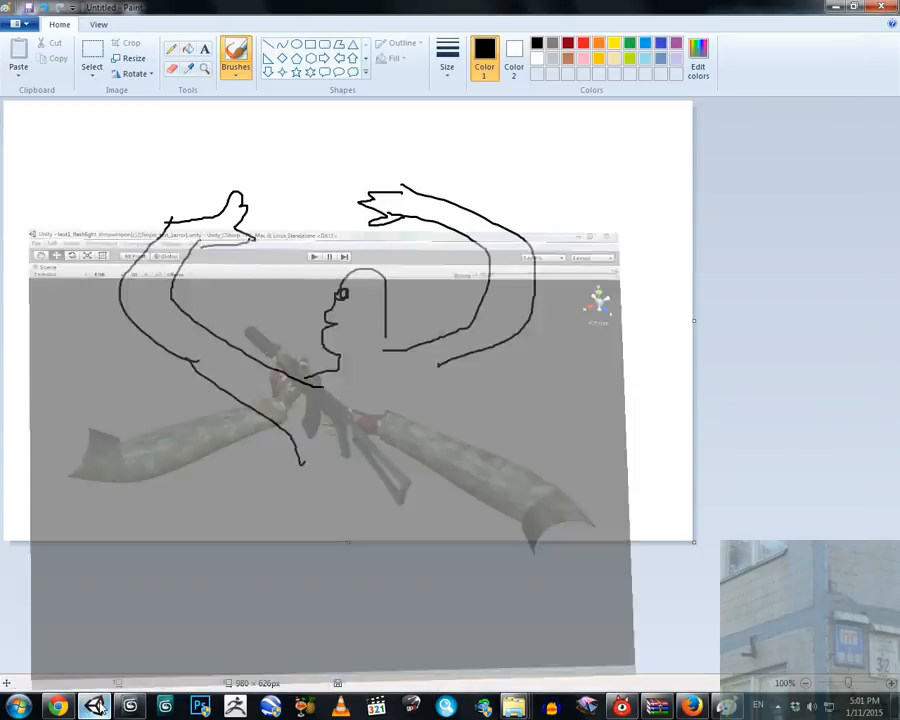
click(96, 707)
click(96, 707)
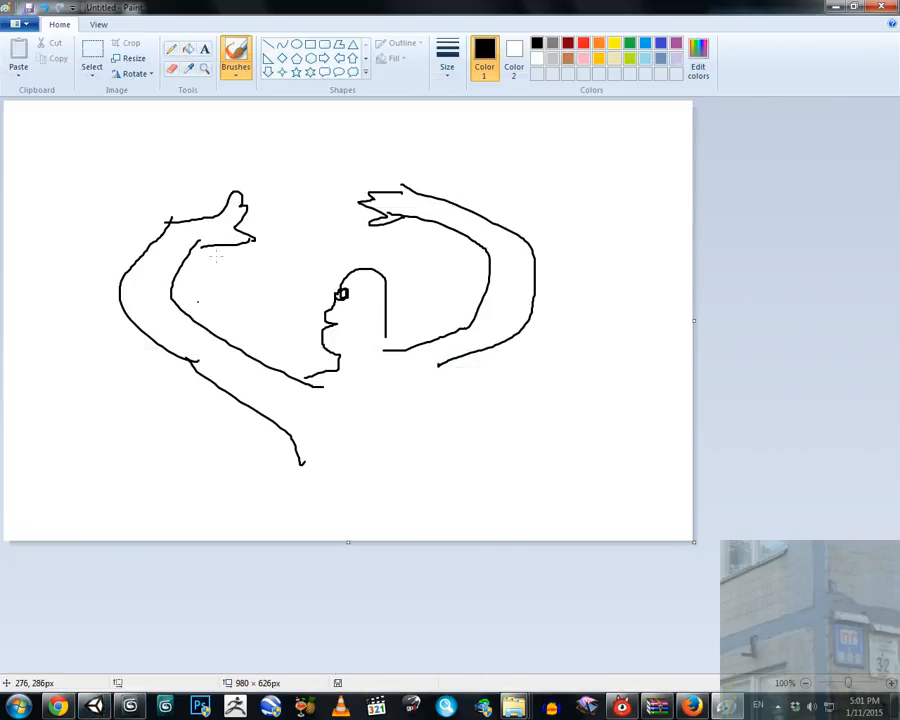
Sketch a rifle held between the figure's two hands.
mouse_move(236, 206)
mouse_down()
mouse_move(287, 197)
mouse_move(239, 240)
mouse_up()
mouse_move(293, 212)
mouse_down()
mouse_move(335, 247)
mouse_move(361, 234)
mouse_move(353, 175)
mouse_move(281, 106)
mouse_move(299, 154)
mouse_move(296, 181)
mouse_up()
mouse_move(302, 126)
mouse_down()
mouse_move(312, 113)
mouse_move(306, 127)
mouse_up()
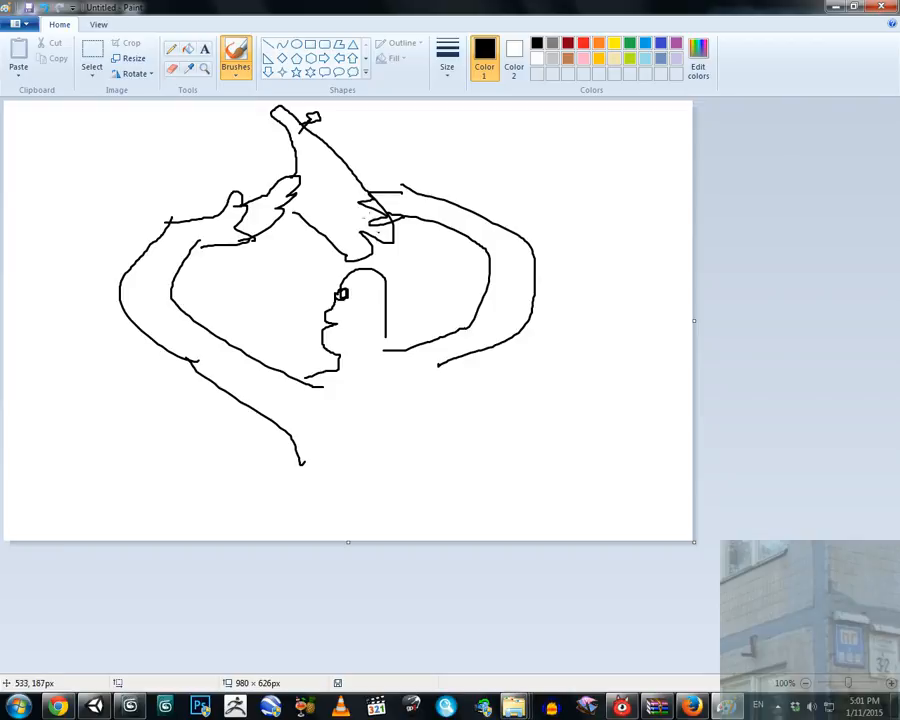
Minimize Paint, and switch between 3ds Max and Unity to compare the single arm model with the two-armed rifle pose.
click(835, 7)
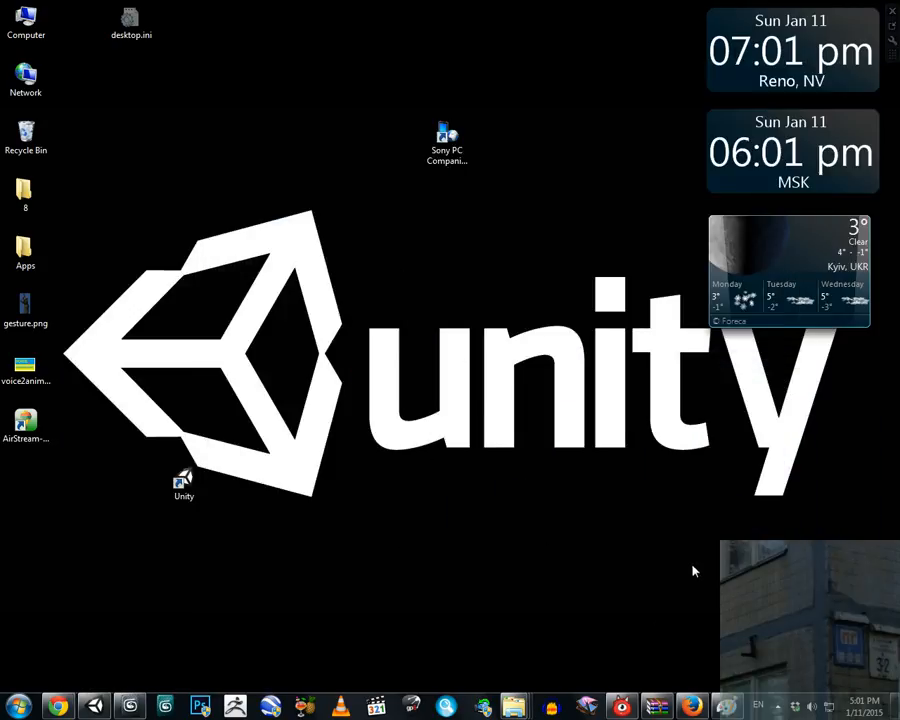
click(130, 706)
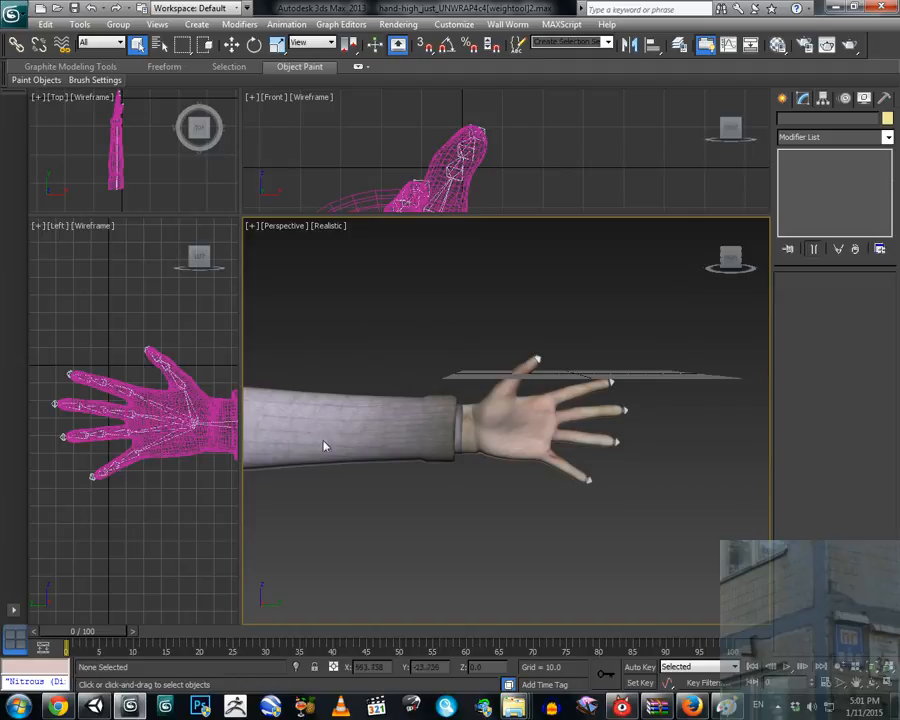
click(96, 706)
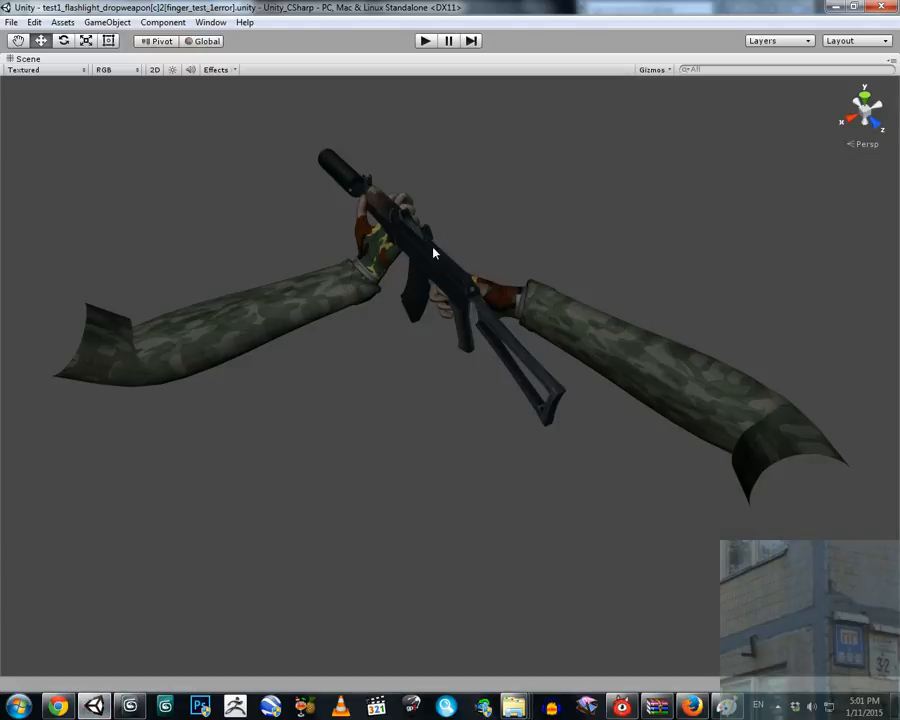
click(834, 7)
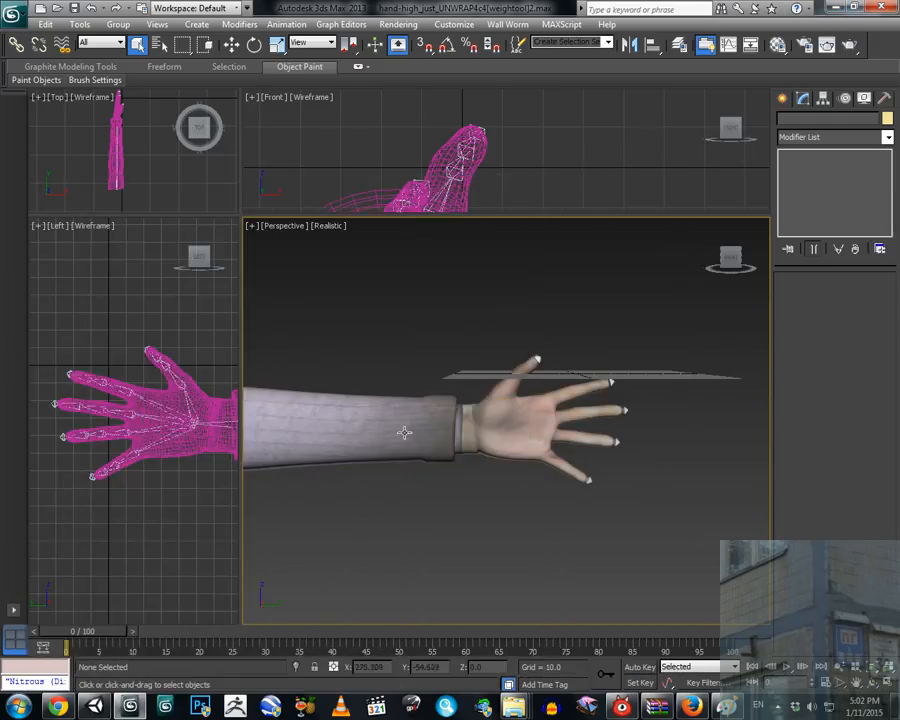
Select the arm mesh and unhide all hidden objects to bring back the rifle.
middle_drag(396, 422, 442, 429)
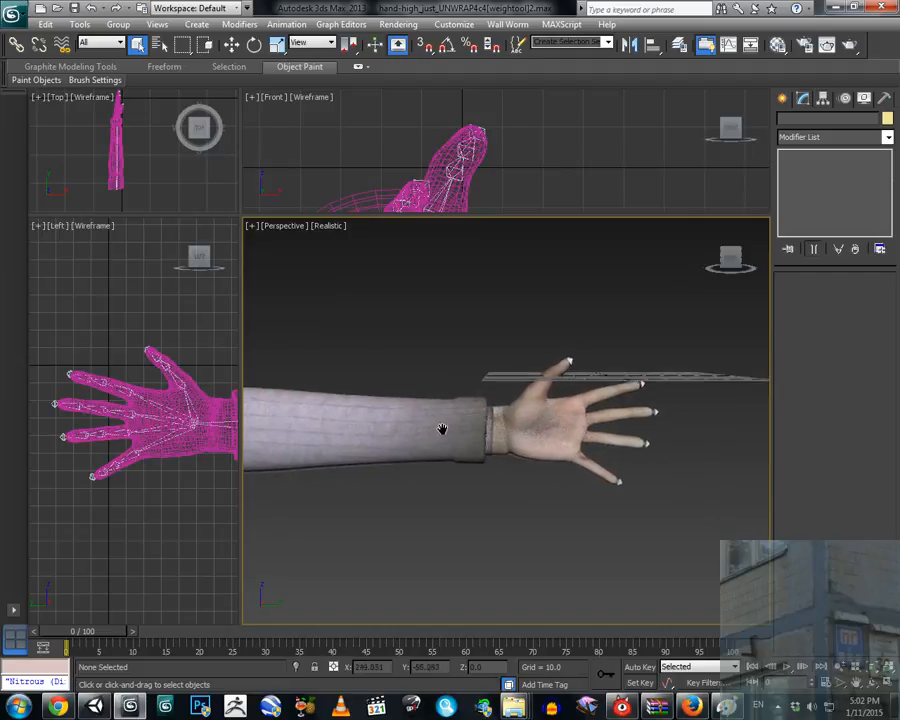
click(390, 413)
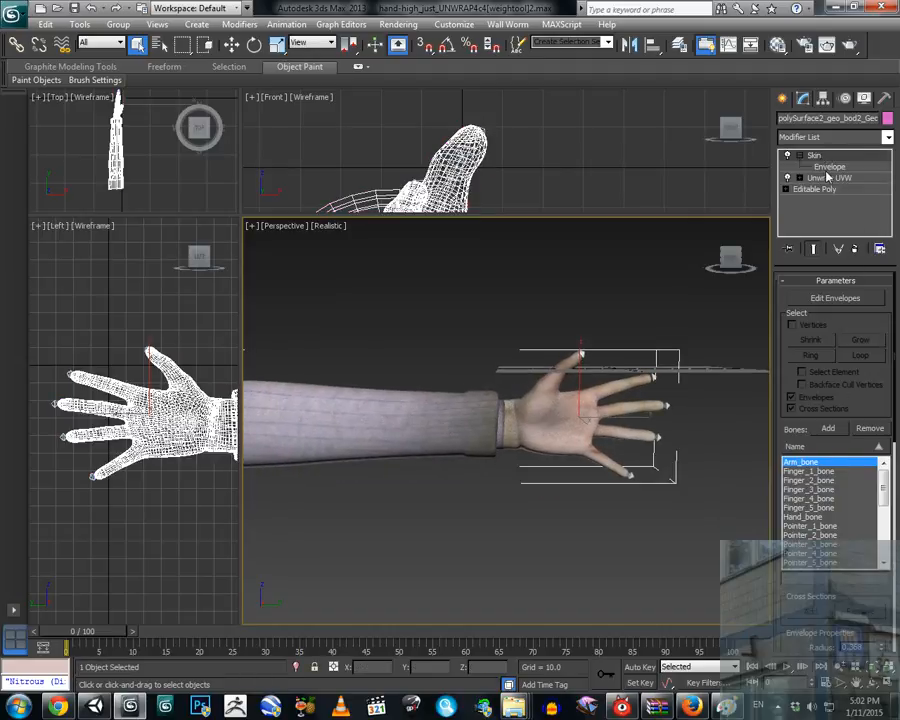
right_click(460, 412)
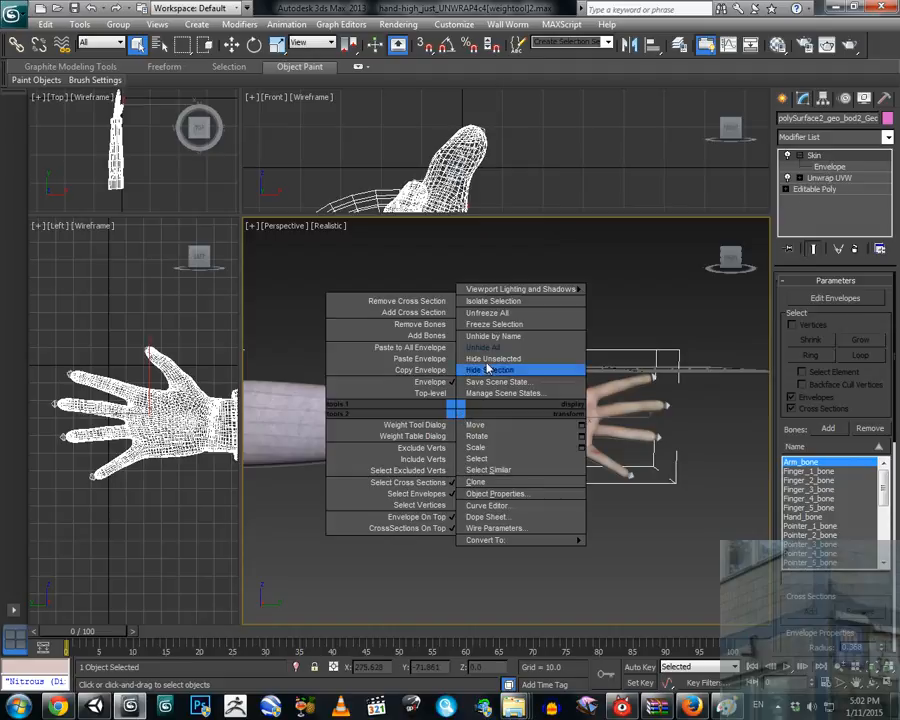
click(530, 346)
Examine how the rifle sits against the open hand and sleeve from the front, back and sides.
middle_drag(552, 360, 528, 365)
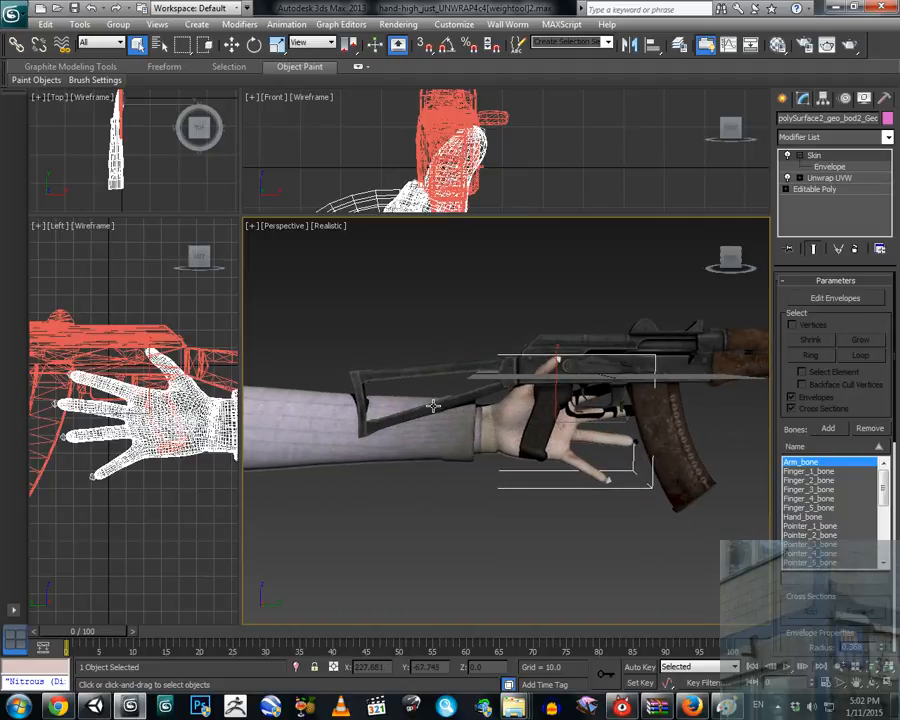
alt+middle_drag(438, 408, 494, 406)
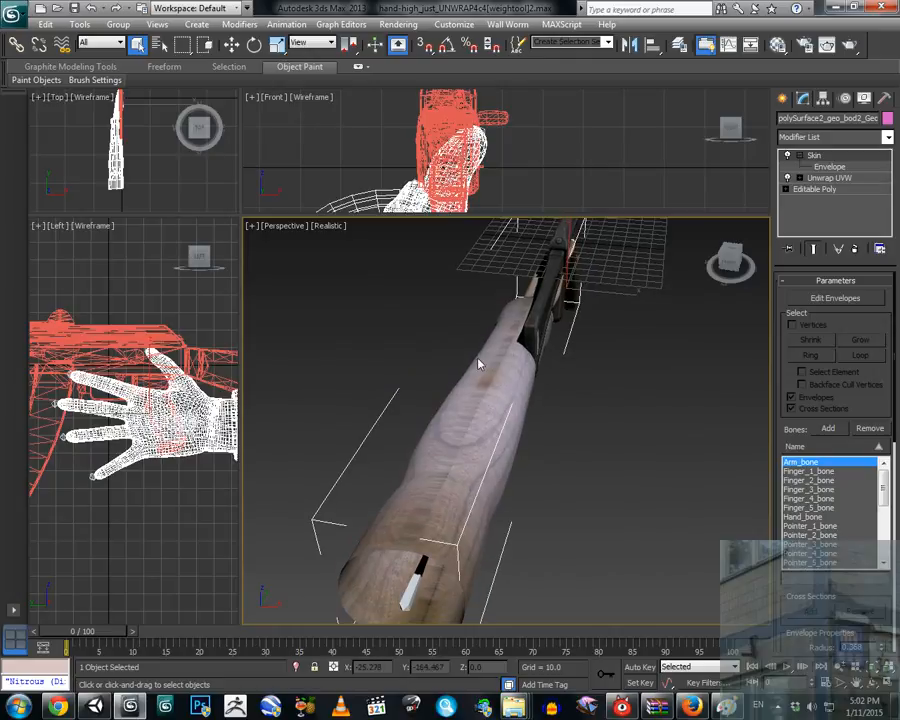
alt+middle_drag(484, 358, 728, 395)
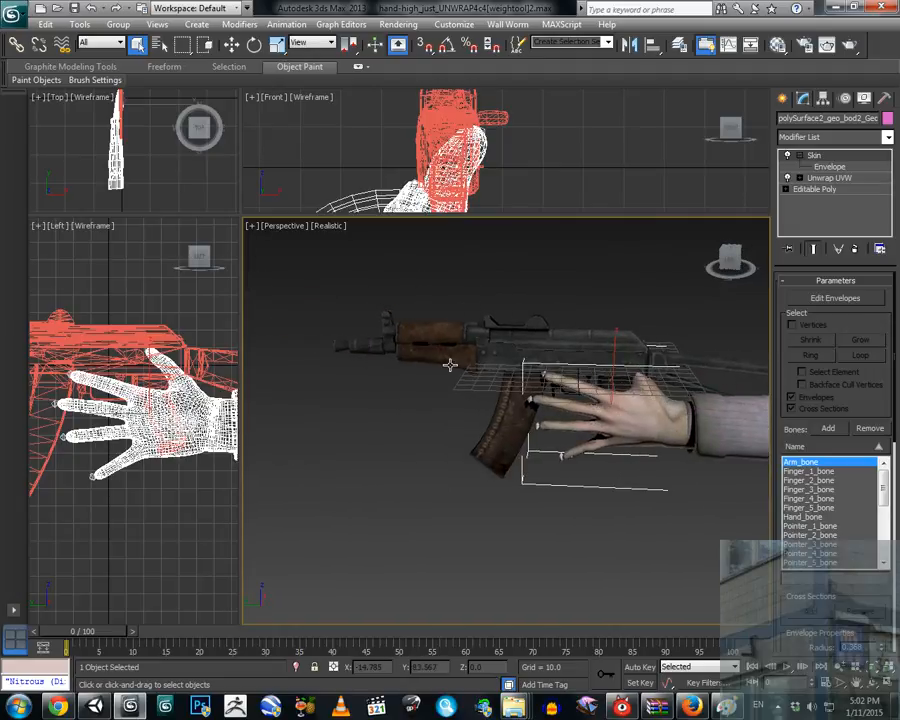
middle_drag(523, 417, 501, 410)
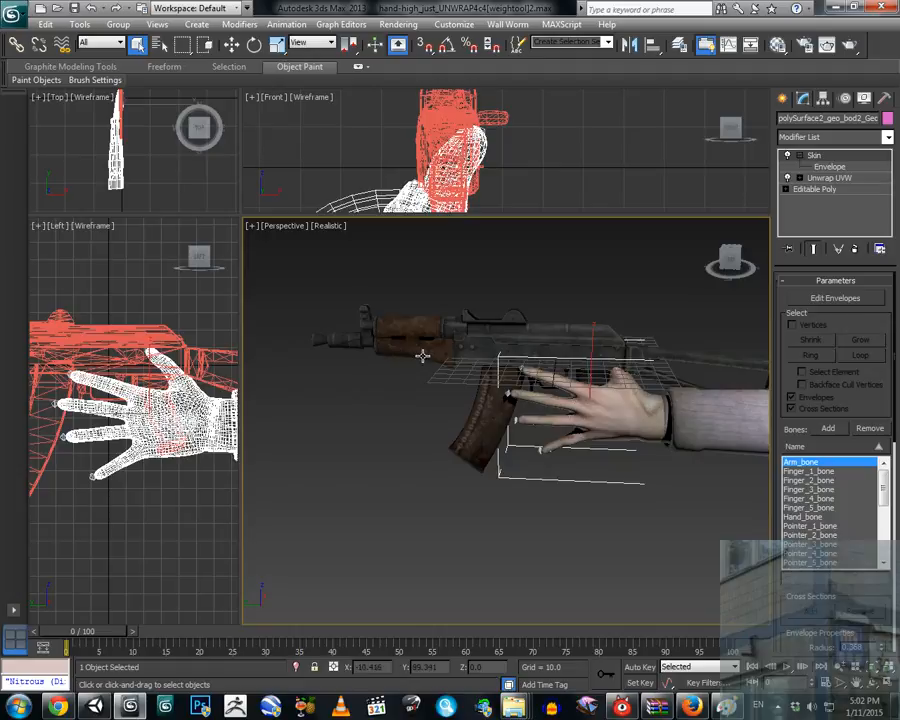
middle_drag(393, 343, 446, 362)
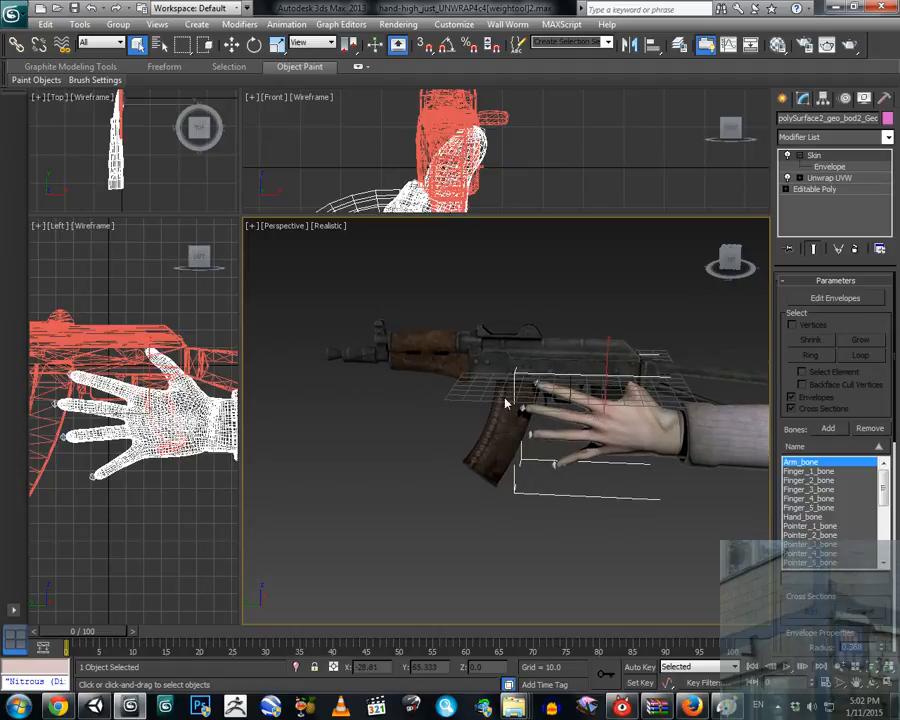
middle_drag(557, 416, 502, 388)
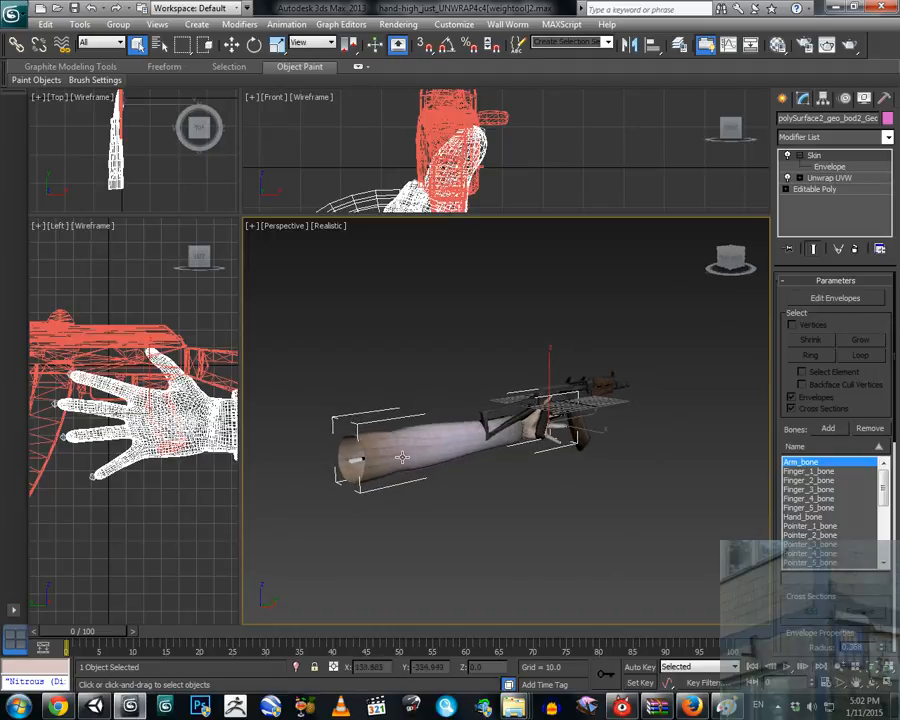
Select the rifle and hide it, leaving only the arm in the scene.
click(582, 385)
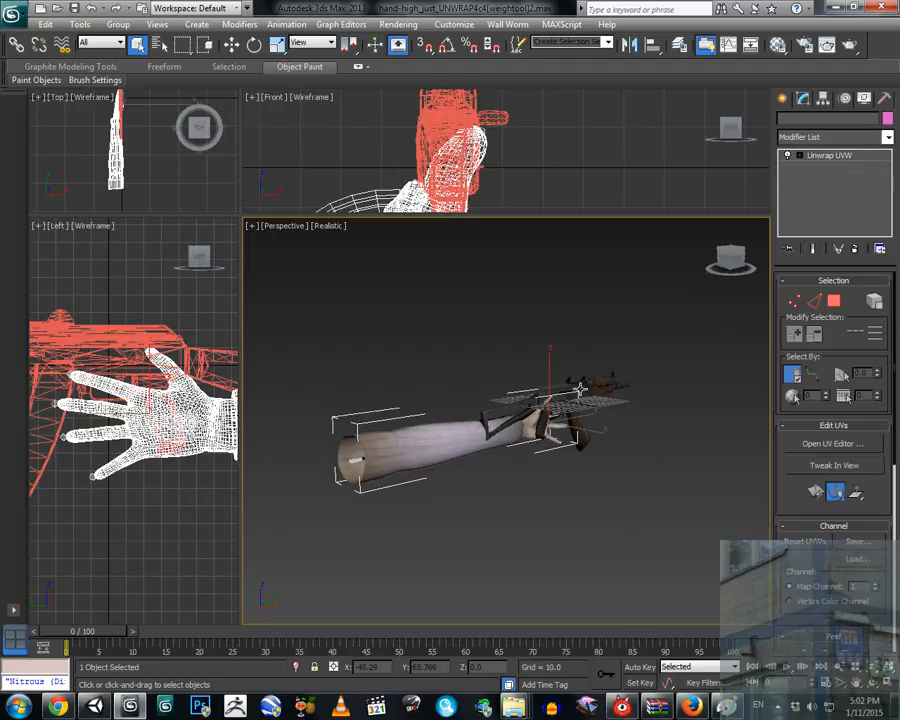
right_click(582, 385)
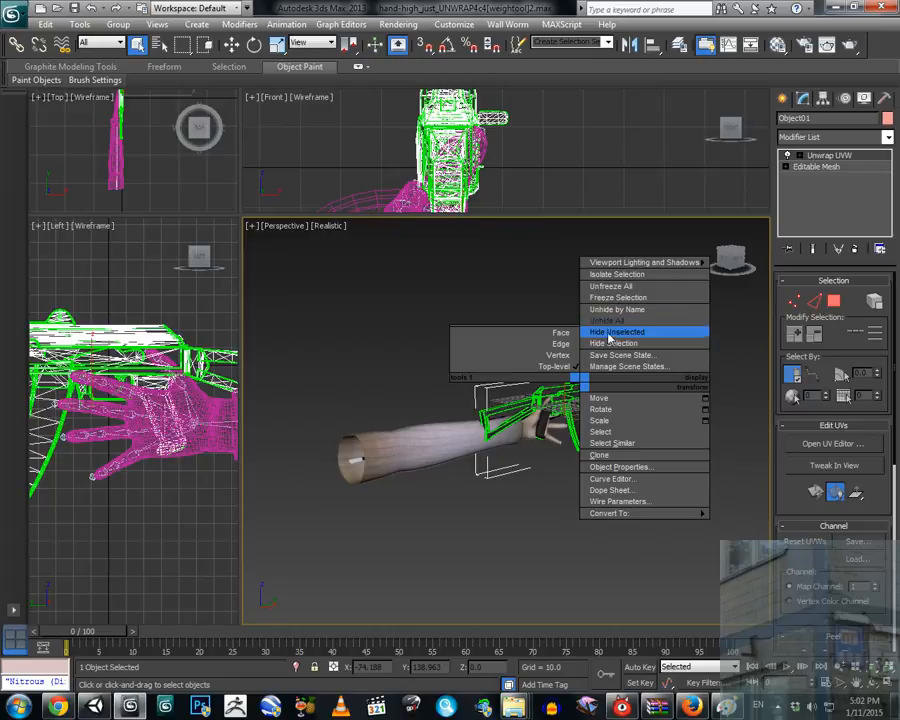
click(605, 343)
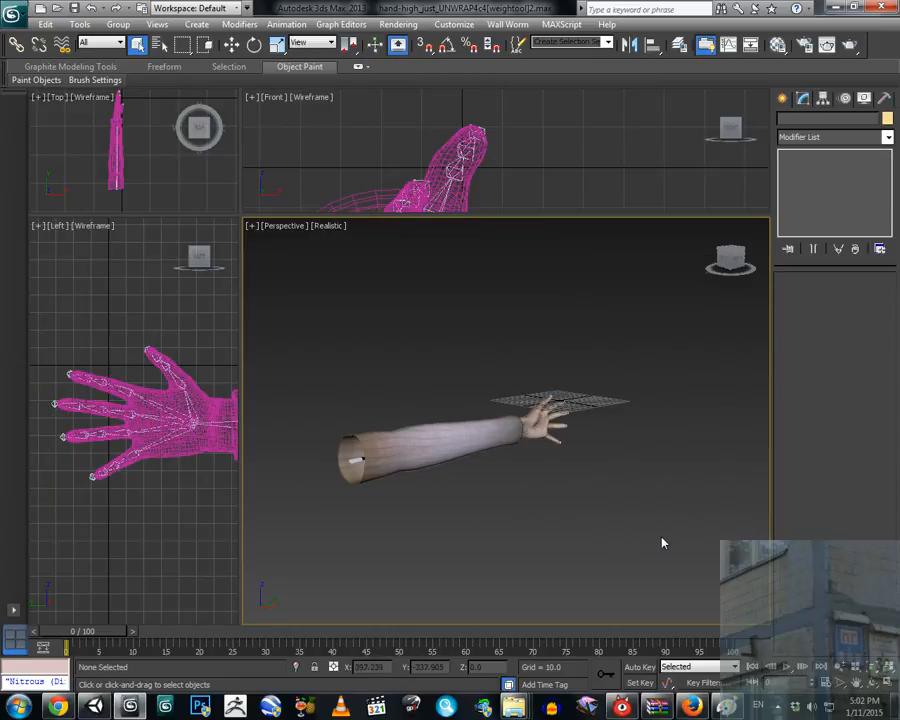
Try to clone the arm mesh as one copy moved about 100 units along X, and undo the clone.
click(415, 430)
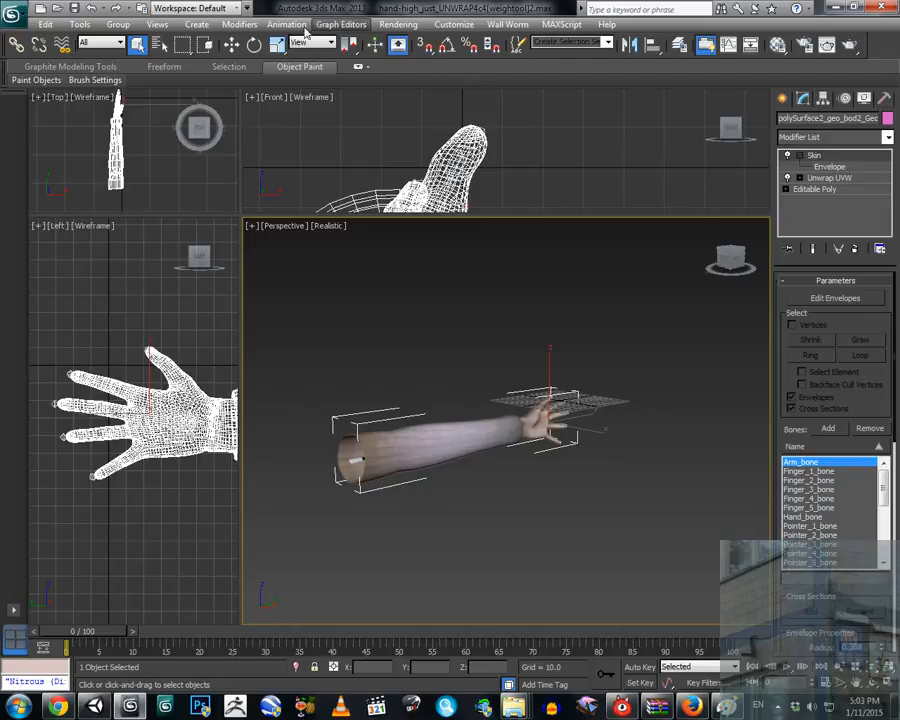
click(232, 45)
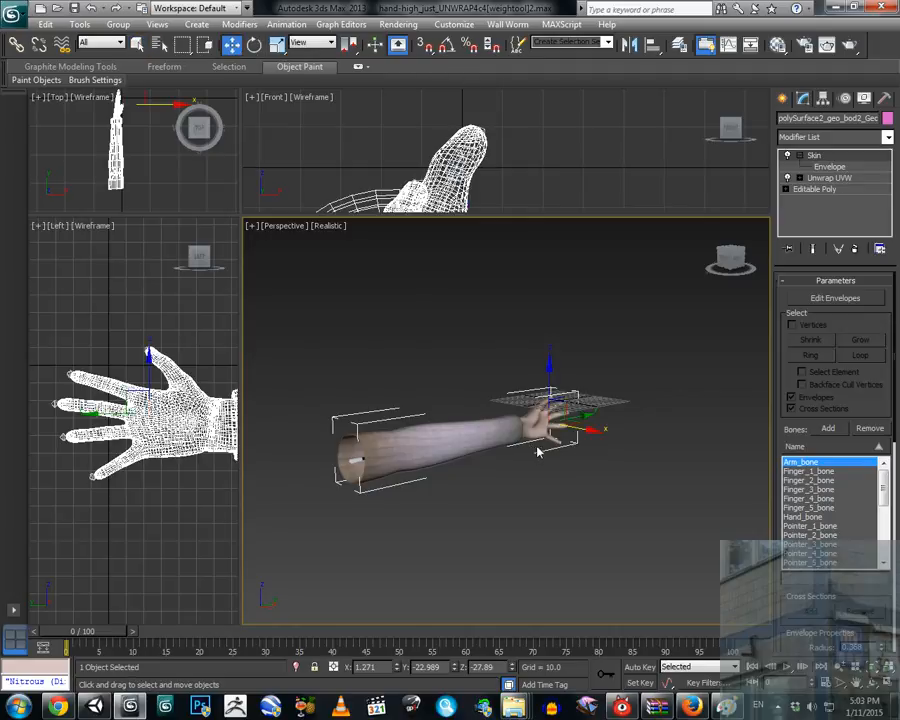
alt+middle_drag(537, 453, 576, 458)
shift+drag(573, 411, 641, 440)
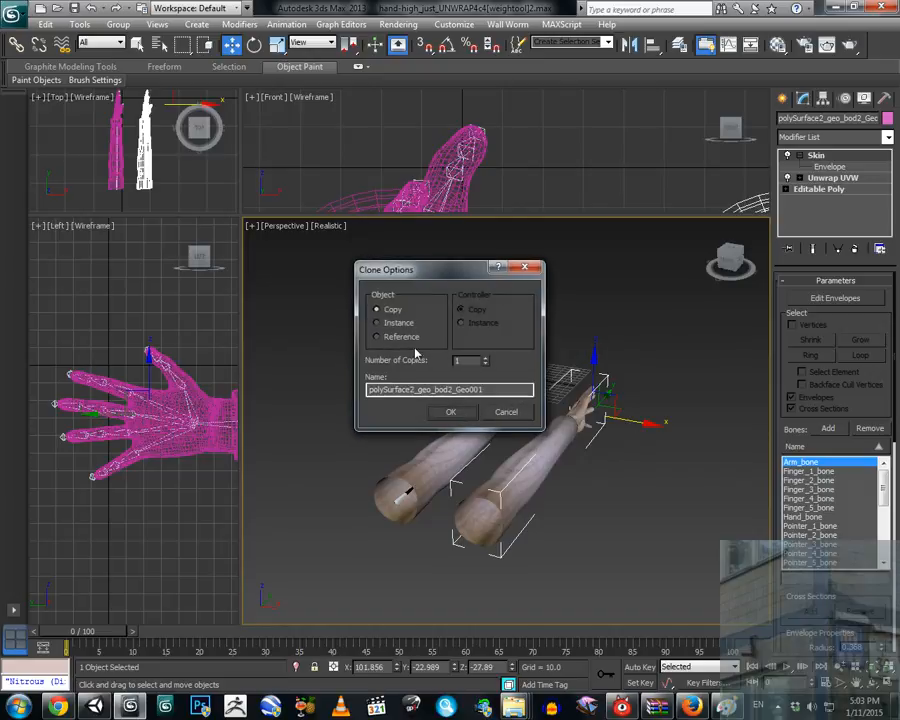
click(450, 411)
key(ctrl+z)
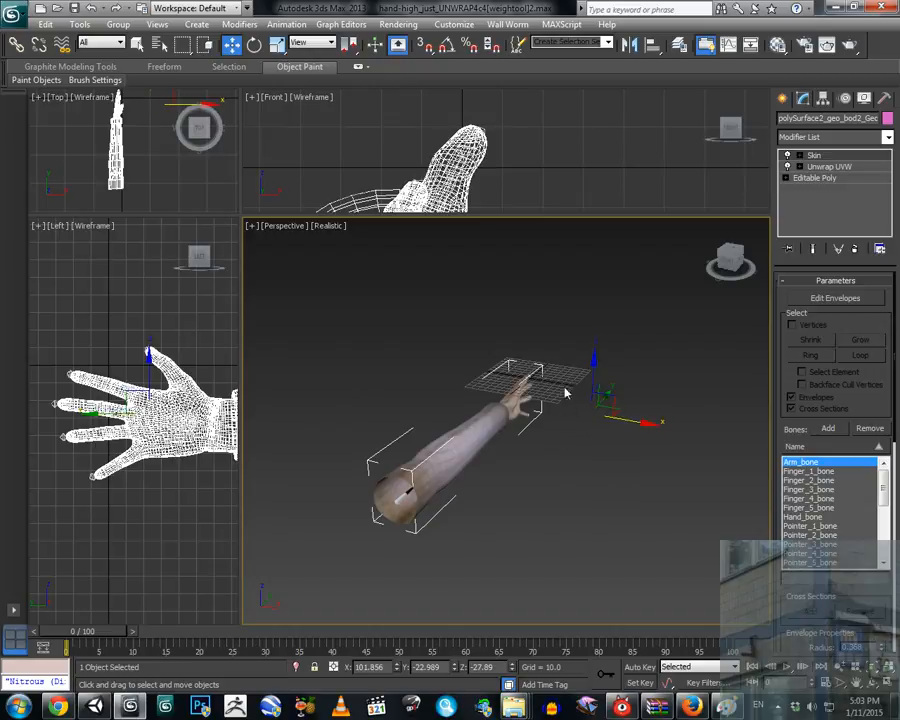
click(90, 8)
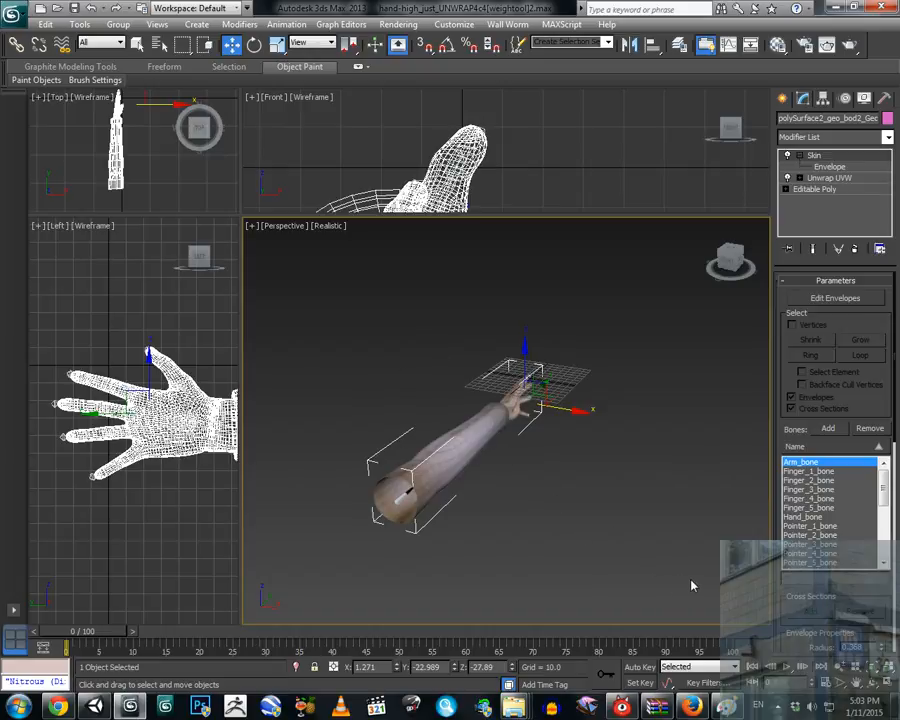
Select the arm mesh with all its bones and group them under the name L.
drag(690, 533, 298, 310)
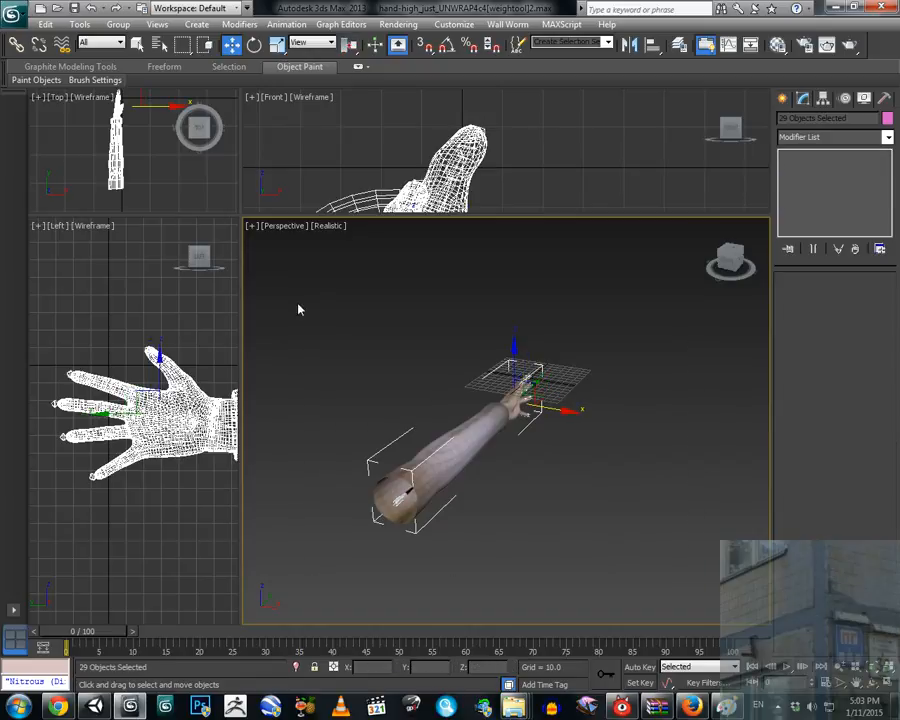
click(118, 24)
click(134, 41)
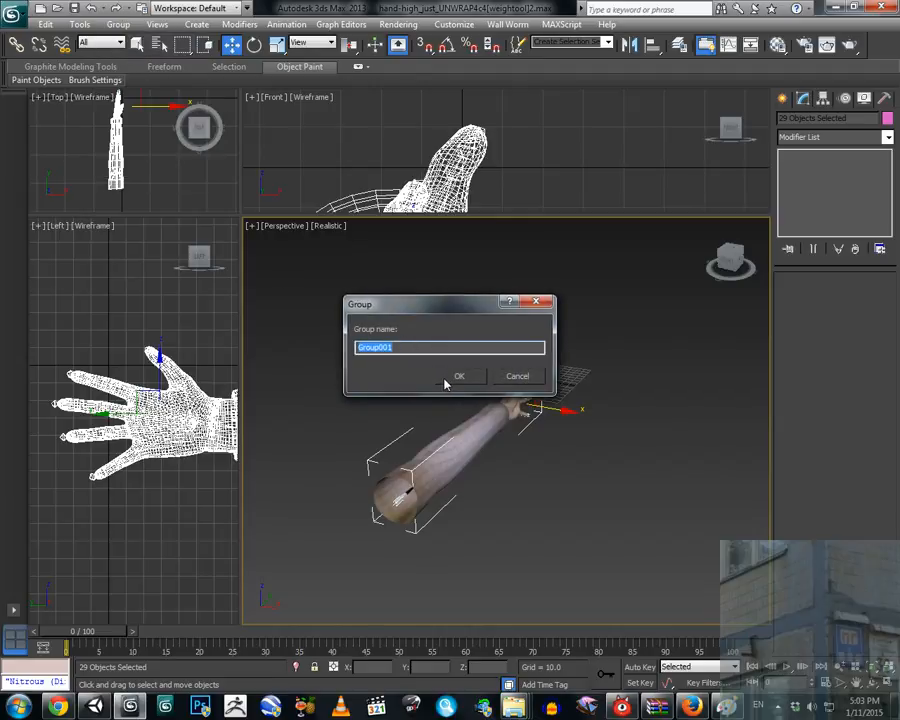
text(Li)
click(460, 377)
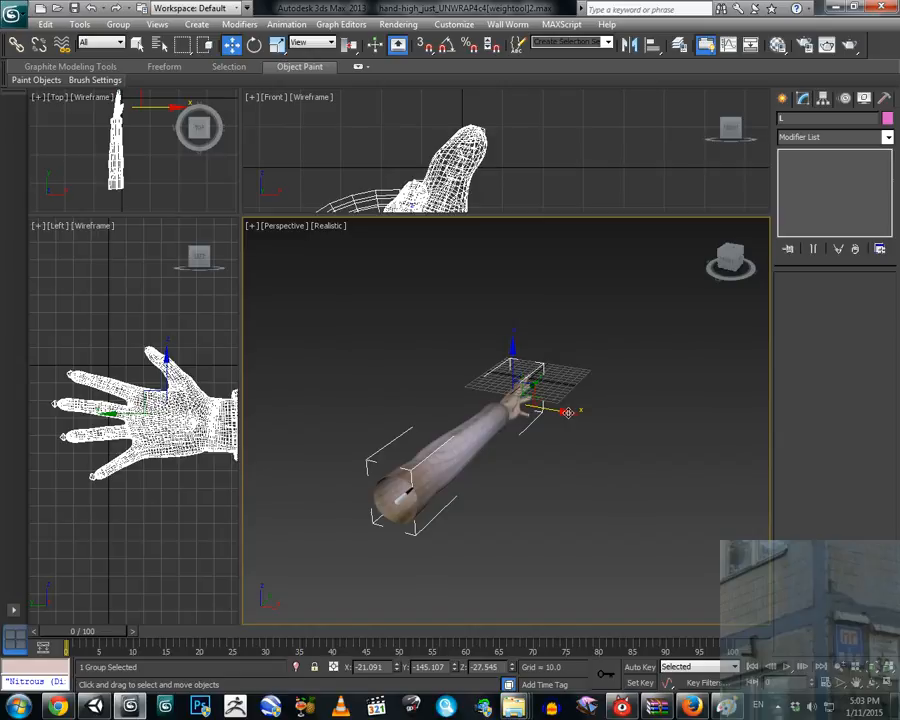
Clone group L as one copy about 103 units along X and name it R.
shift+drag(567, 412, 636, 432)
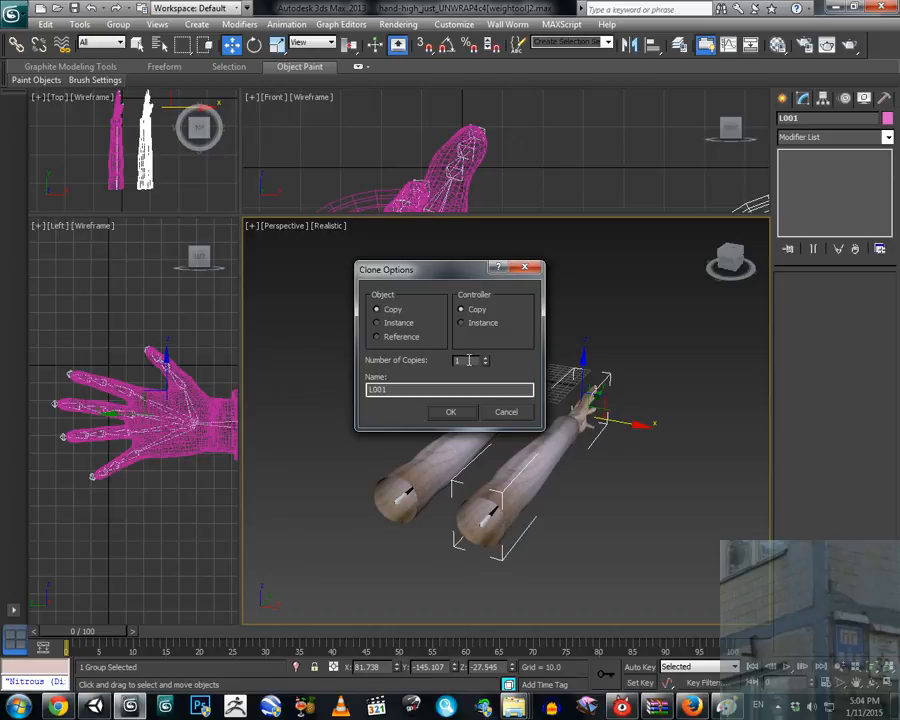
double_click(389, 389)
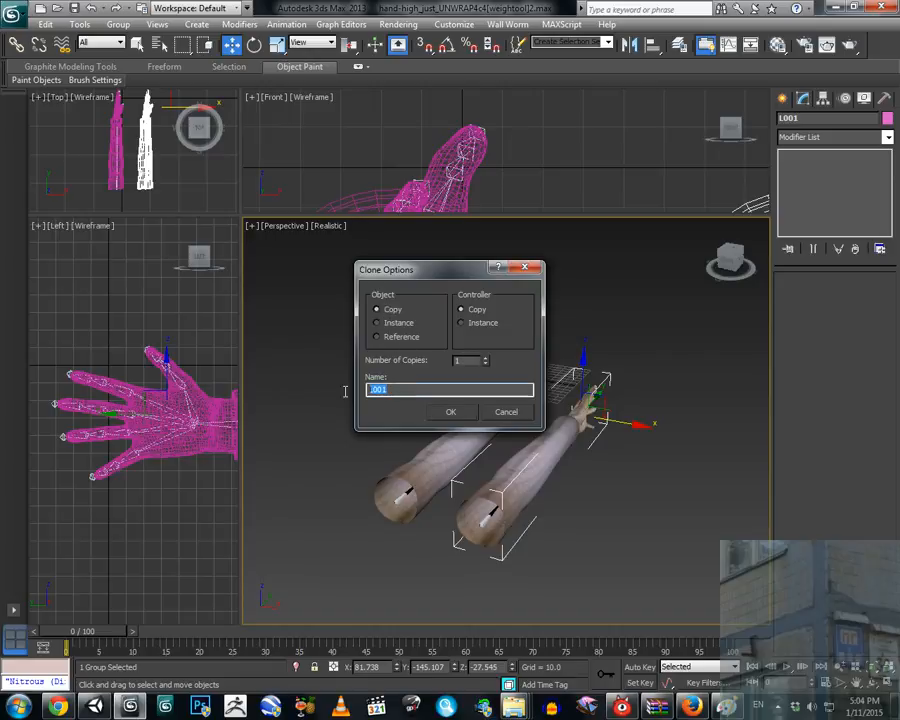
text(R)
click(452, 413)
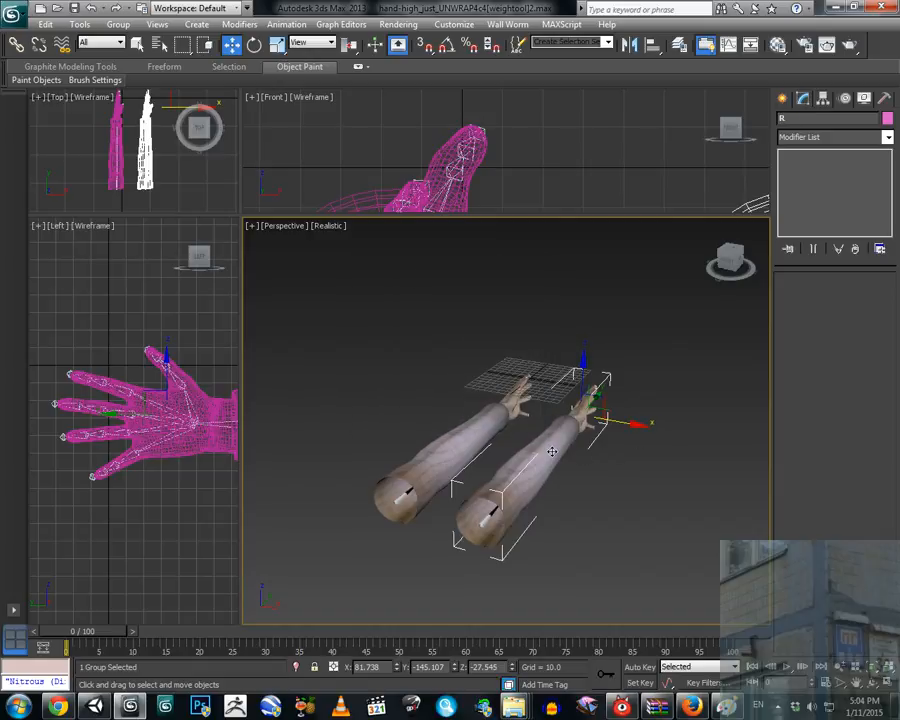
Mirror group R across the X axis with No Clone to form the opposite arm.
alt+middle_drag(552, 452, 527, 464)
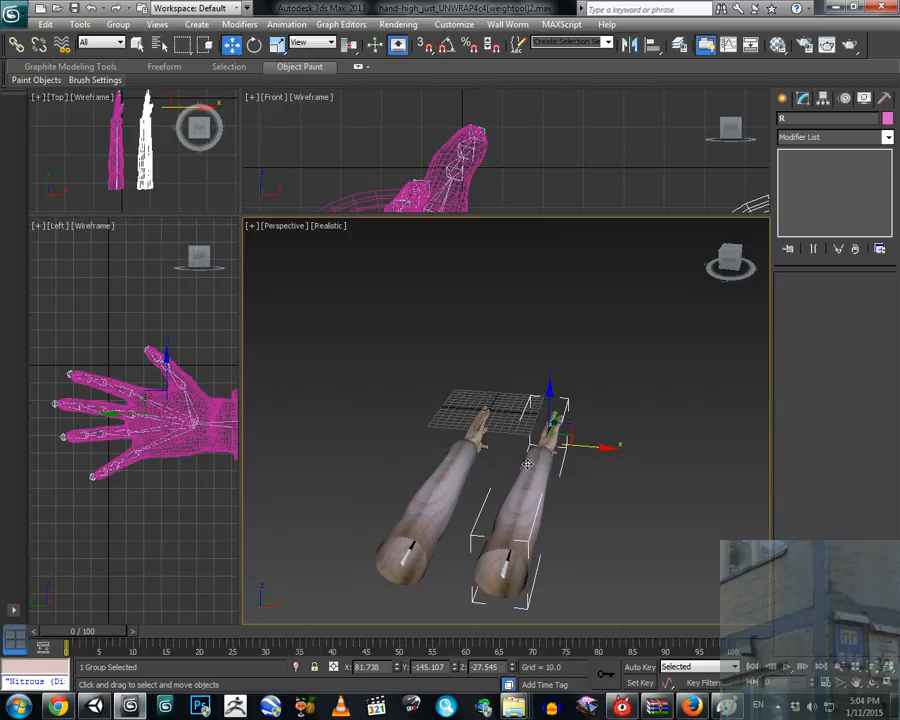
click(82, 25)
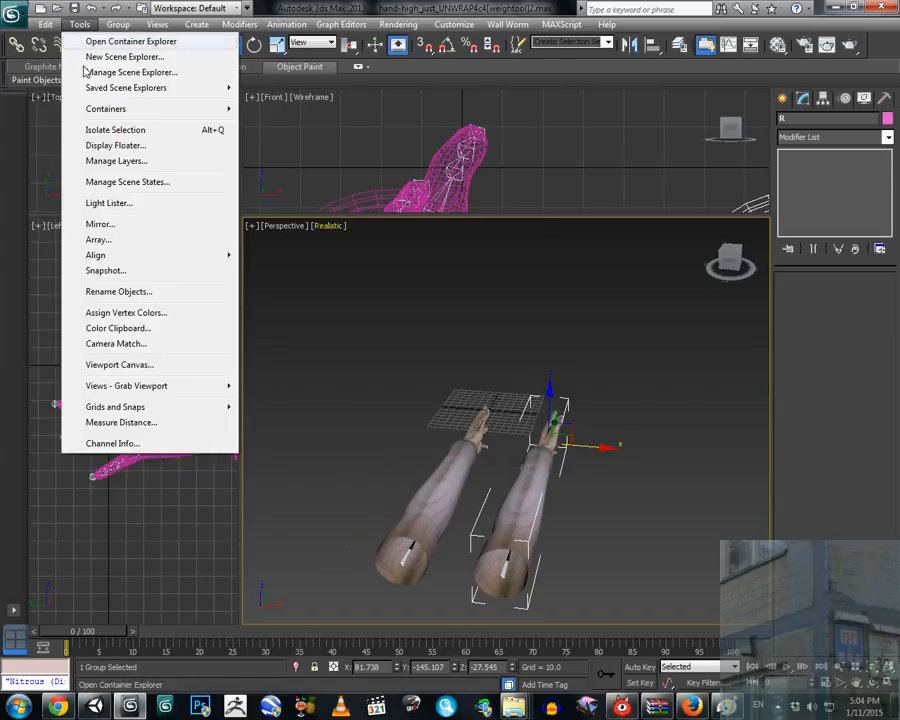
click(100, 224)
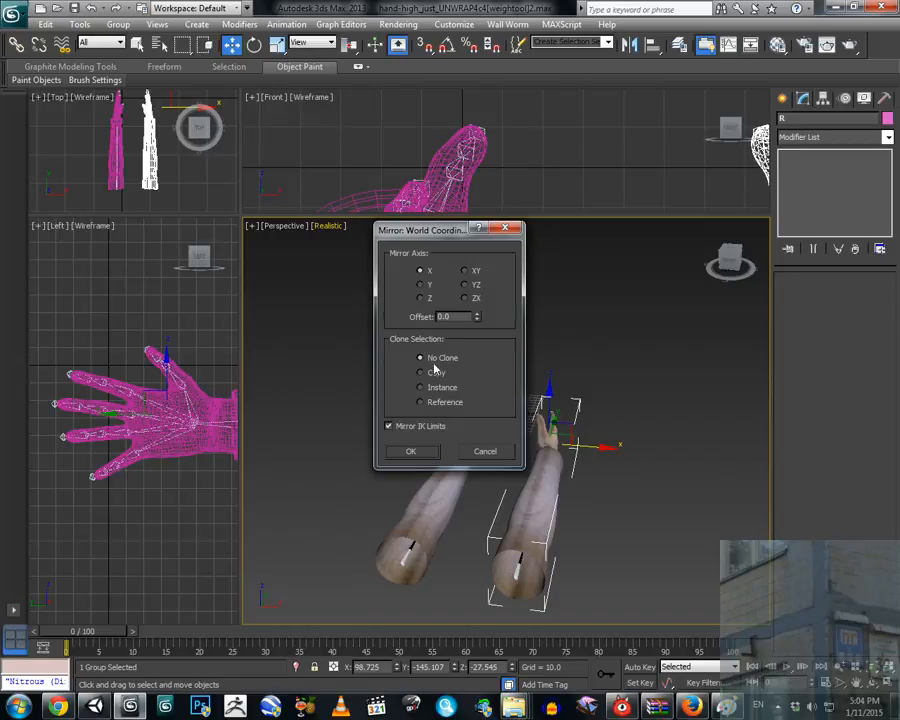
click(421, 450)
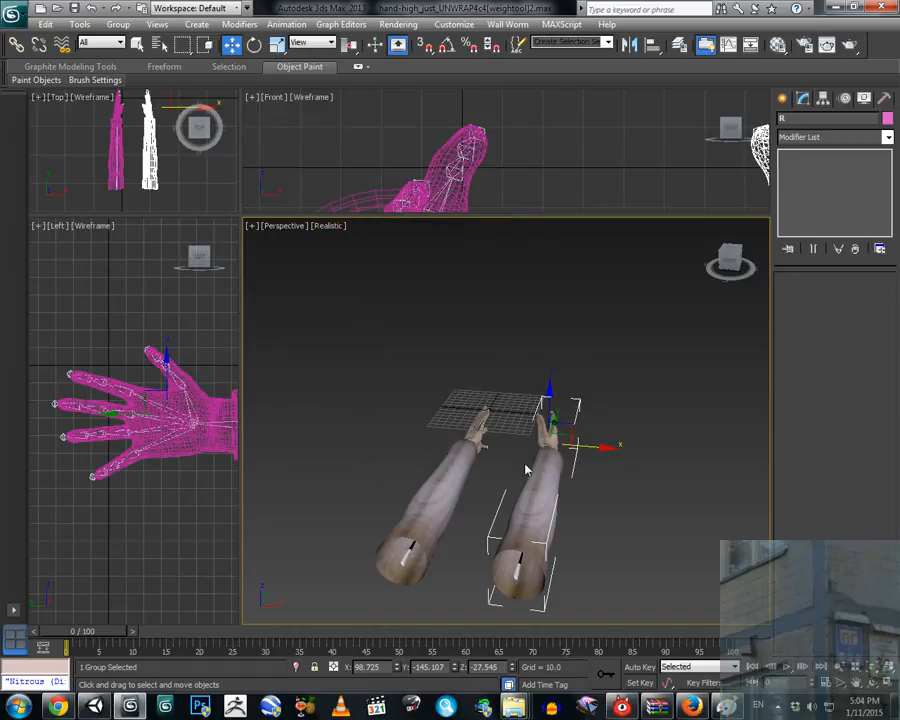
Select both arm groups, ungroup them and clear the selection.
middle_drag(570, 468, 563, 431)
drag(316, 297, 317, 297)
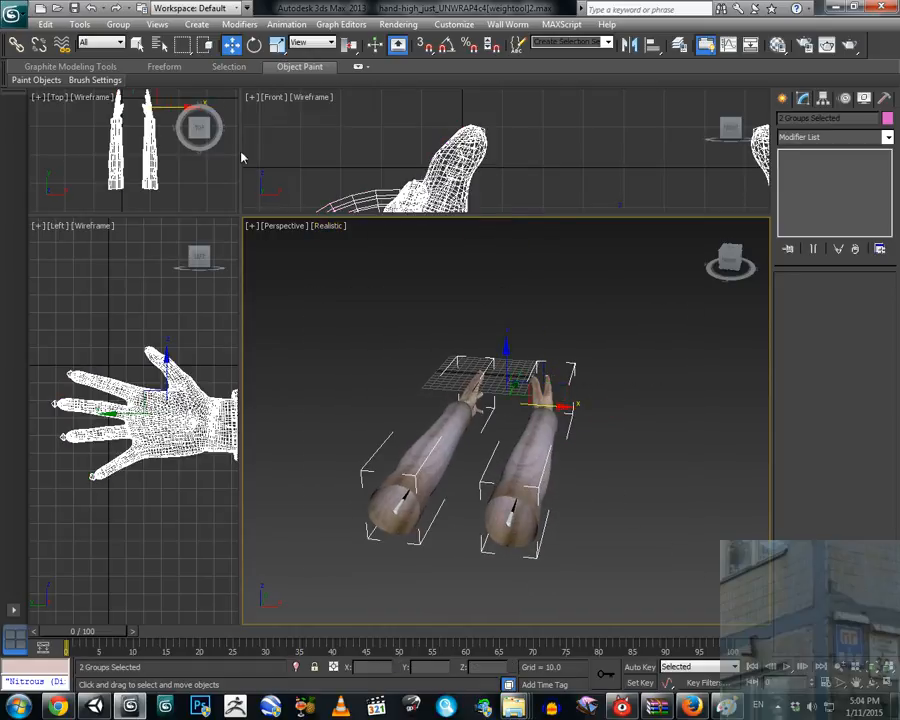
click(118, 23)
click(140, 56)
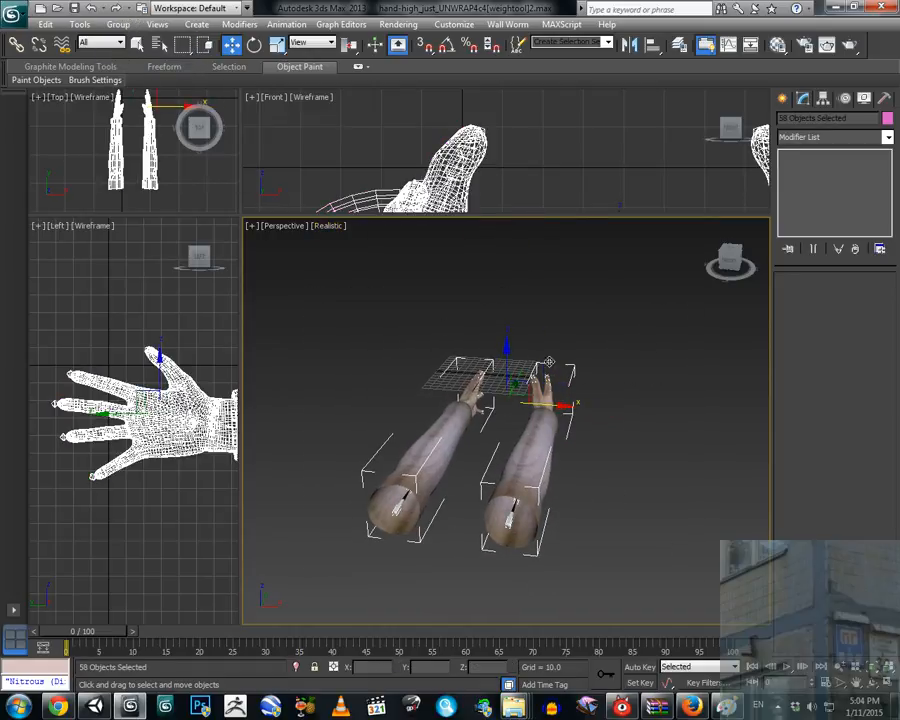
click(574, 405)
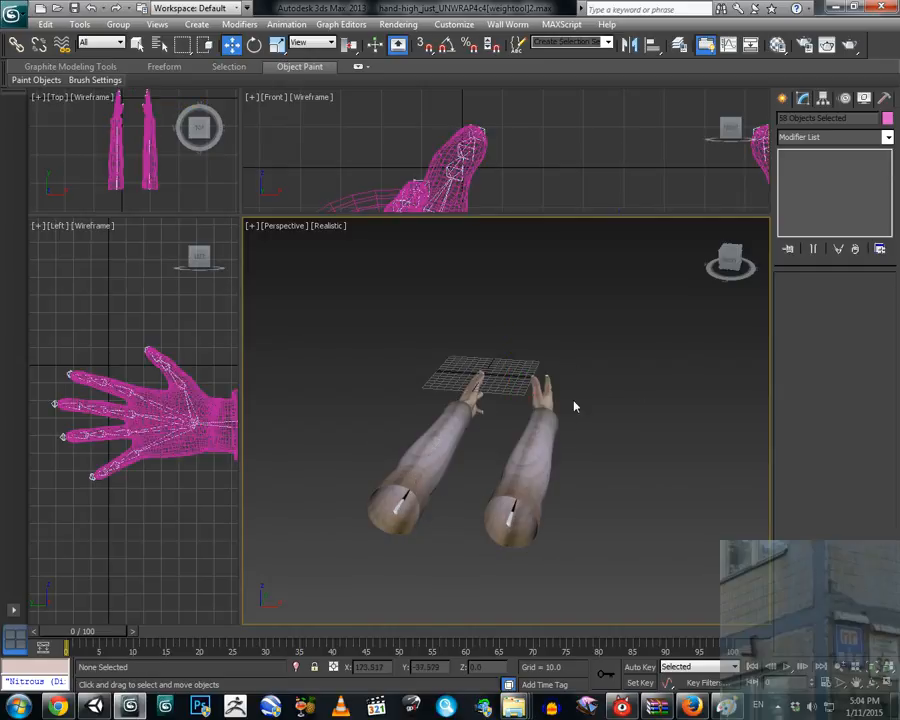
Rename the original arm mesh arm_L.
click(463, 437)
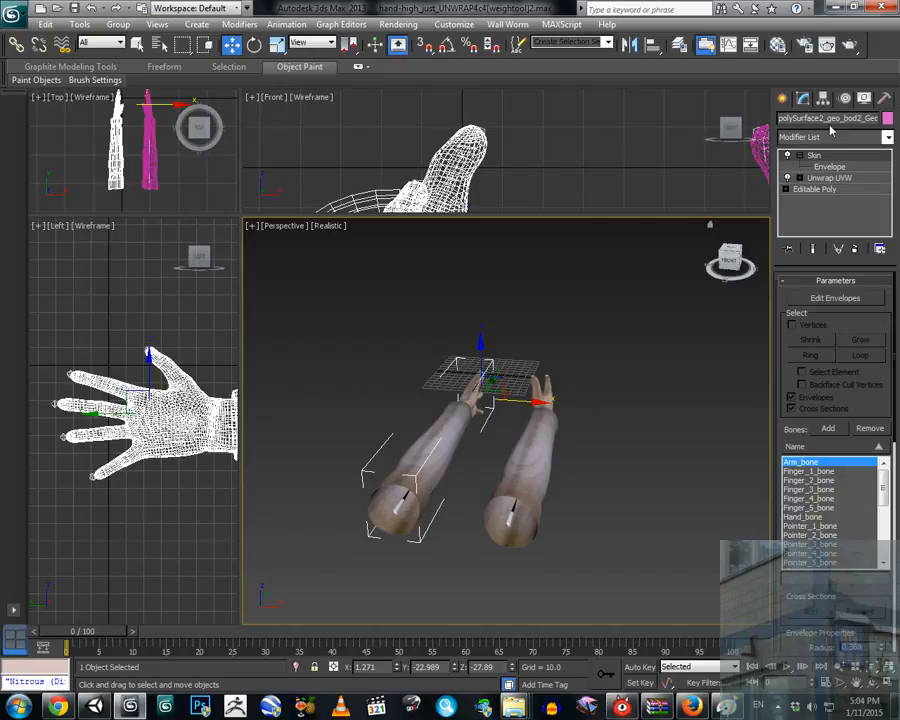
click(830, 118)
text(zo)
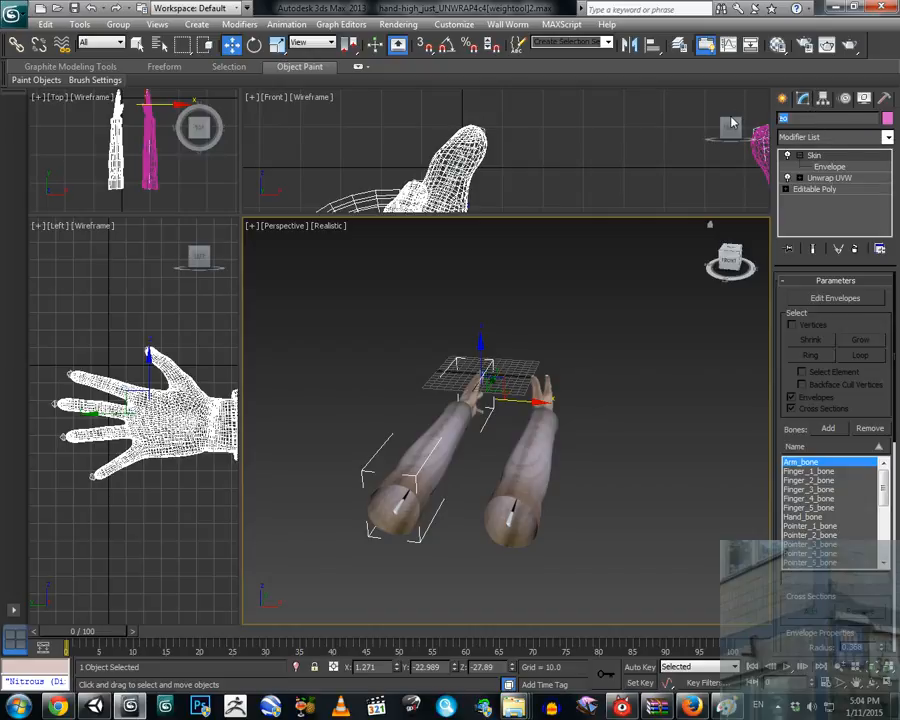
text(arm_L)
Rename the mirrored arm mesh arm_R and check the names of both arm meshes.
click(545, 418)
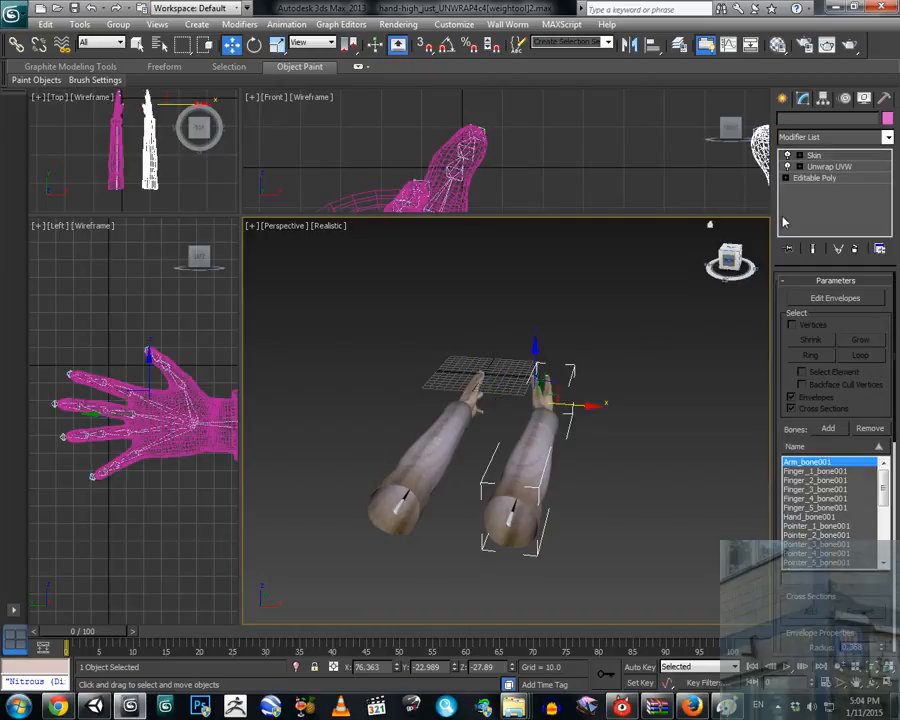
click(845, 118)
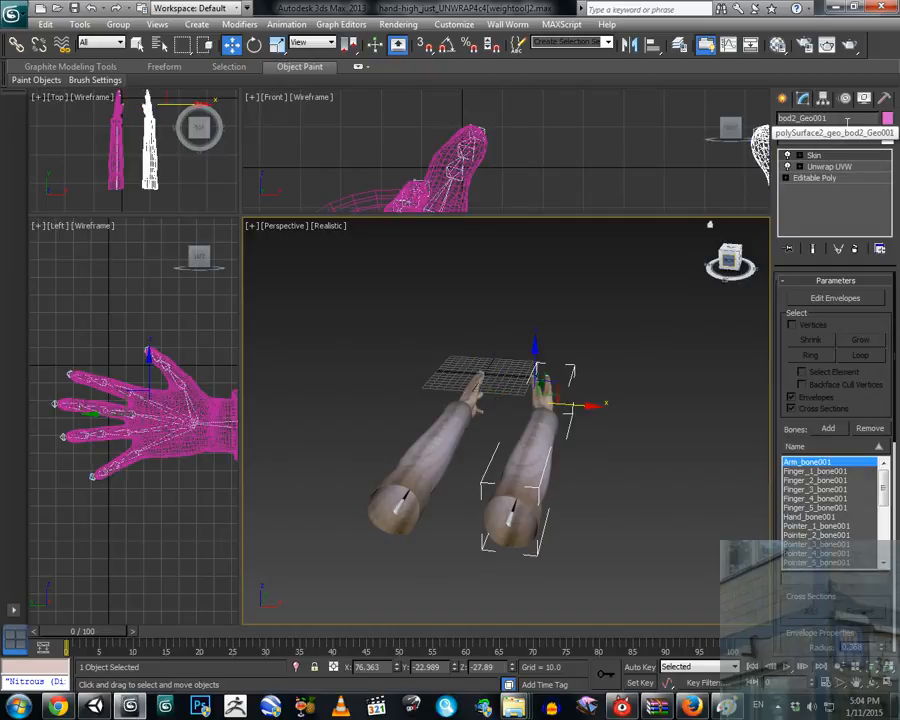
text(arm_)
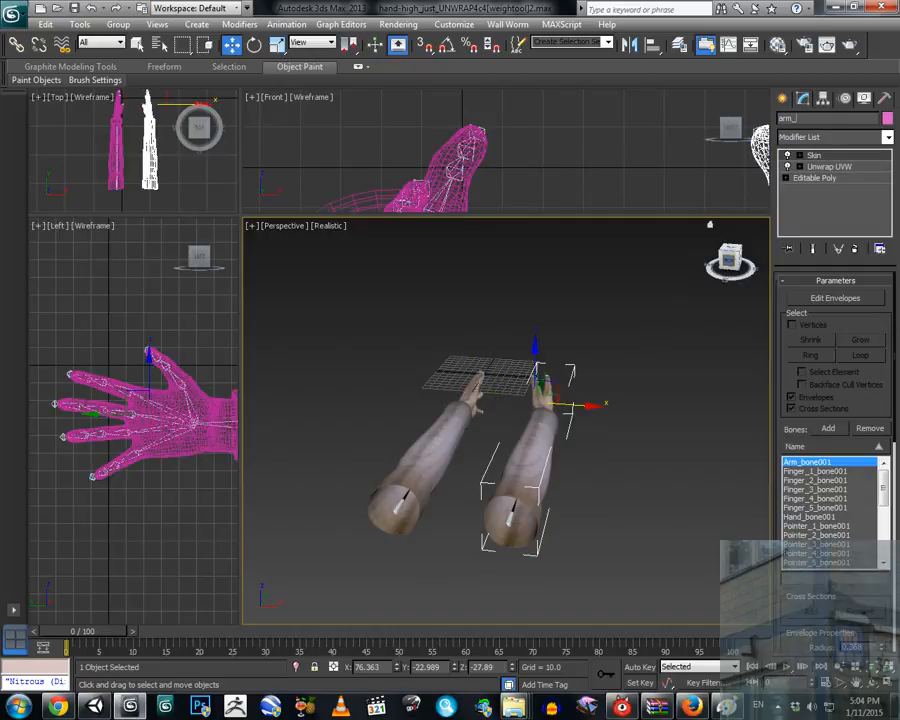
text(R)
click(455, 440)
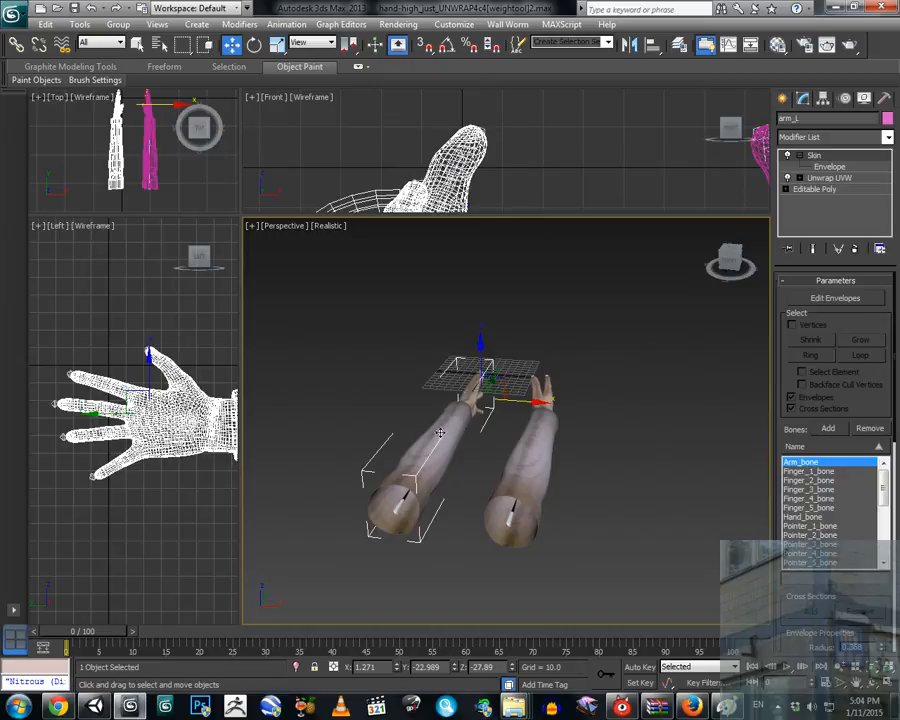
click(530, 456)
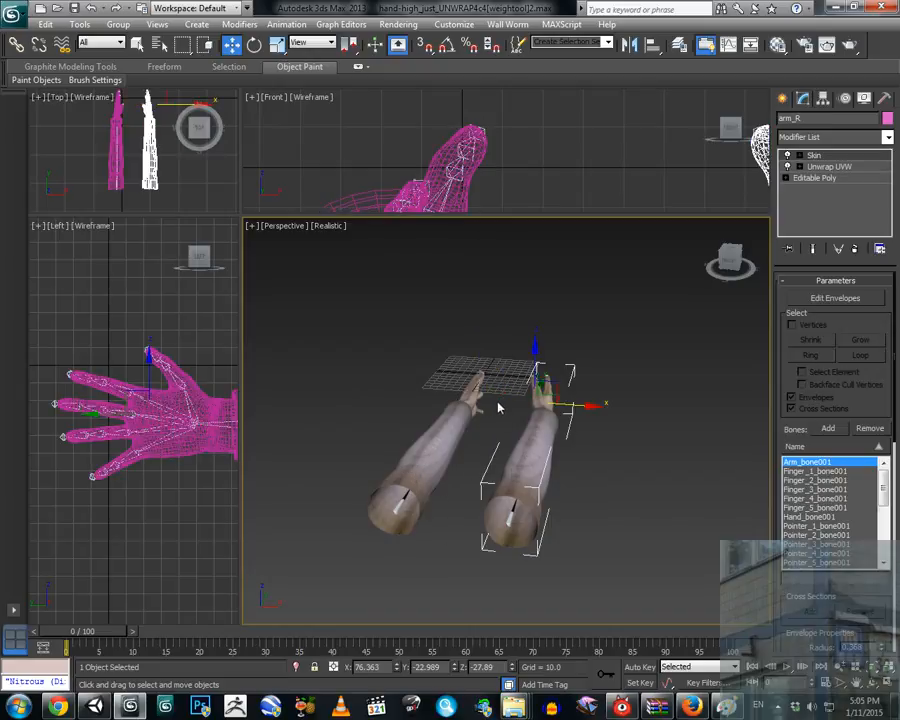
Unhide all objects and move the rifle about 36 units along X so it sits between the two arms.
right_click(513, 299)
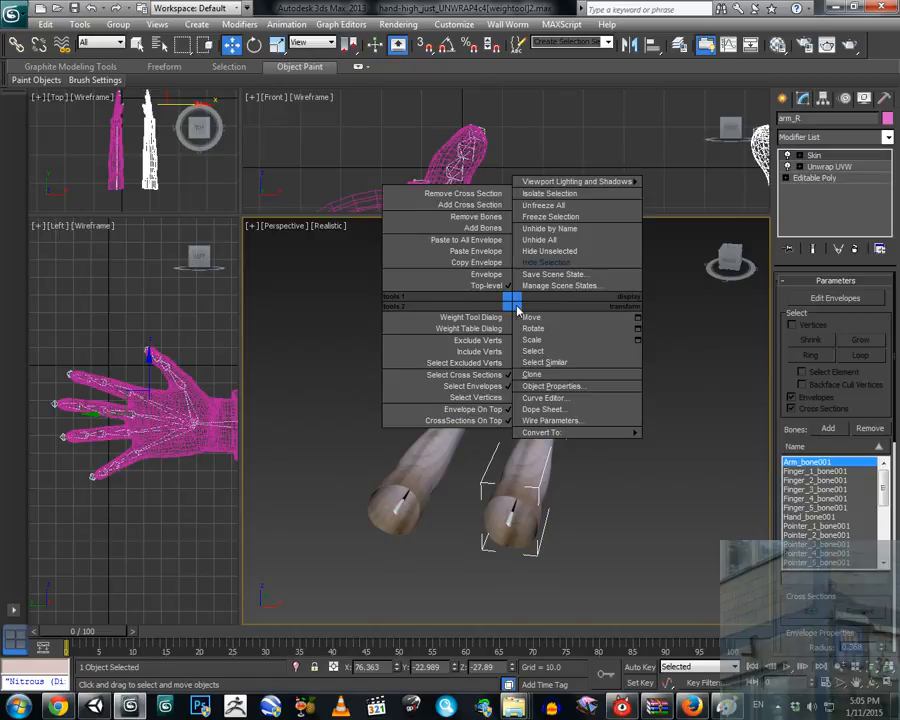
click(545, 237)
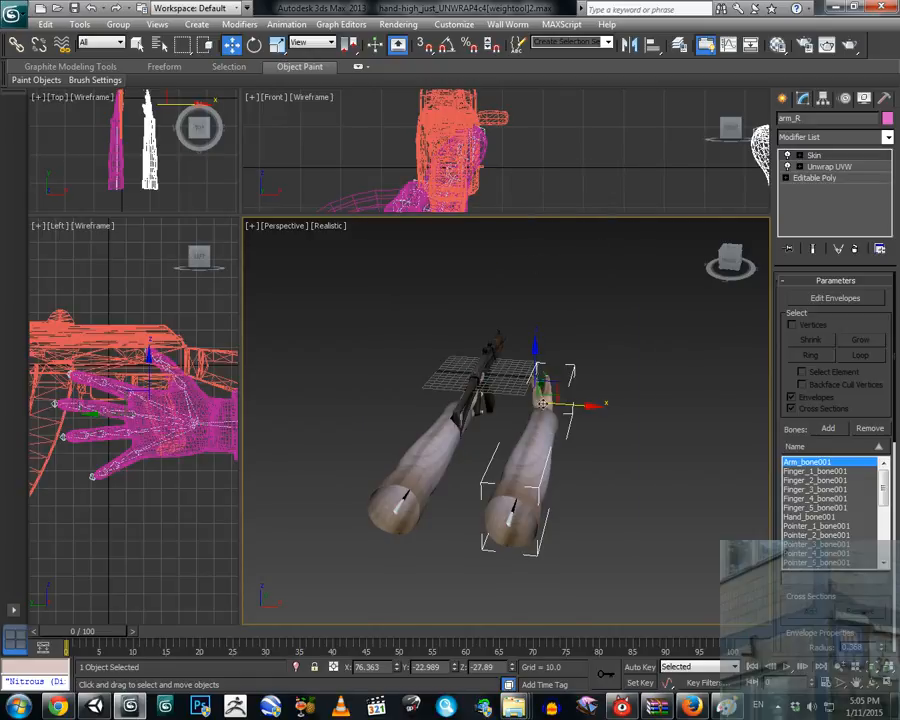
click(488, 354)
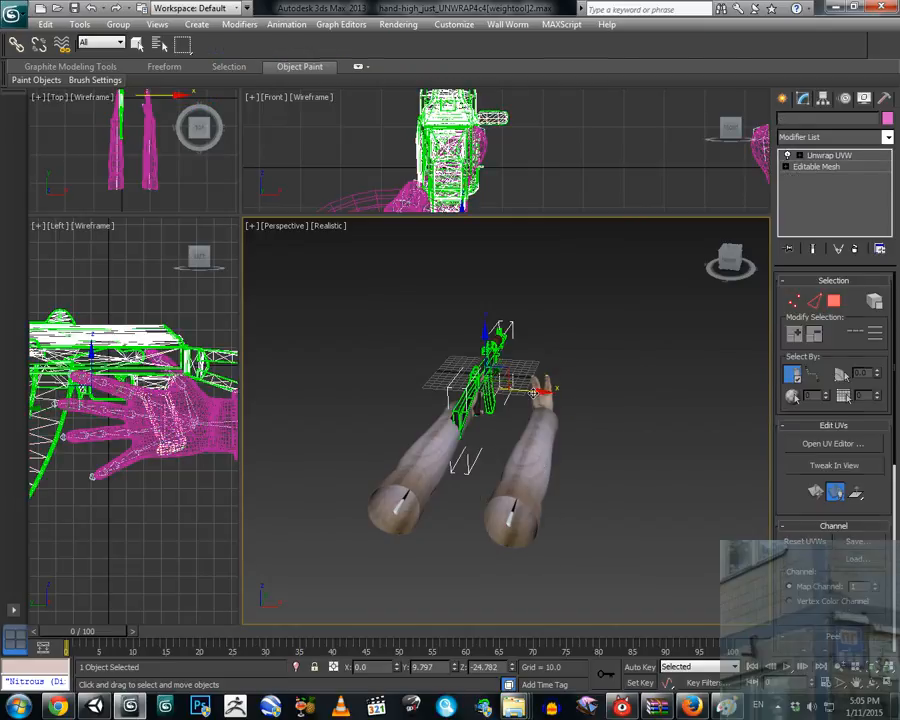
drag(541, 390, 563, 380)
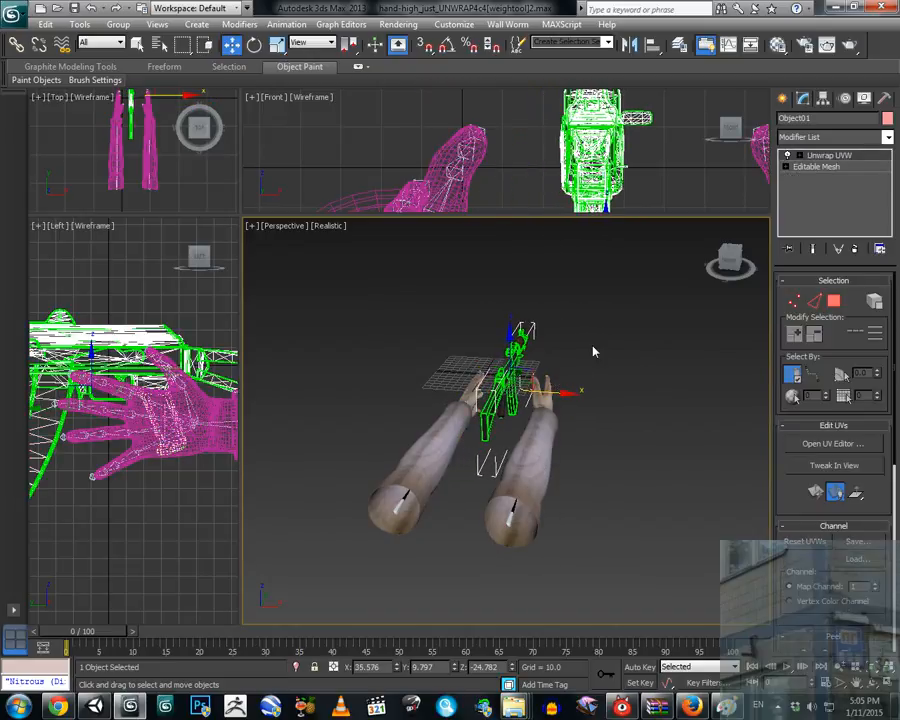
Select the arms, bones and rifle together and set a key for them at frame 0.
alt+middle_drag(580, 350, 480, 430)
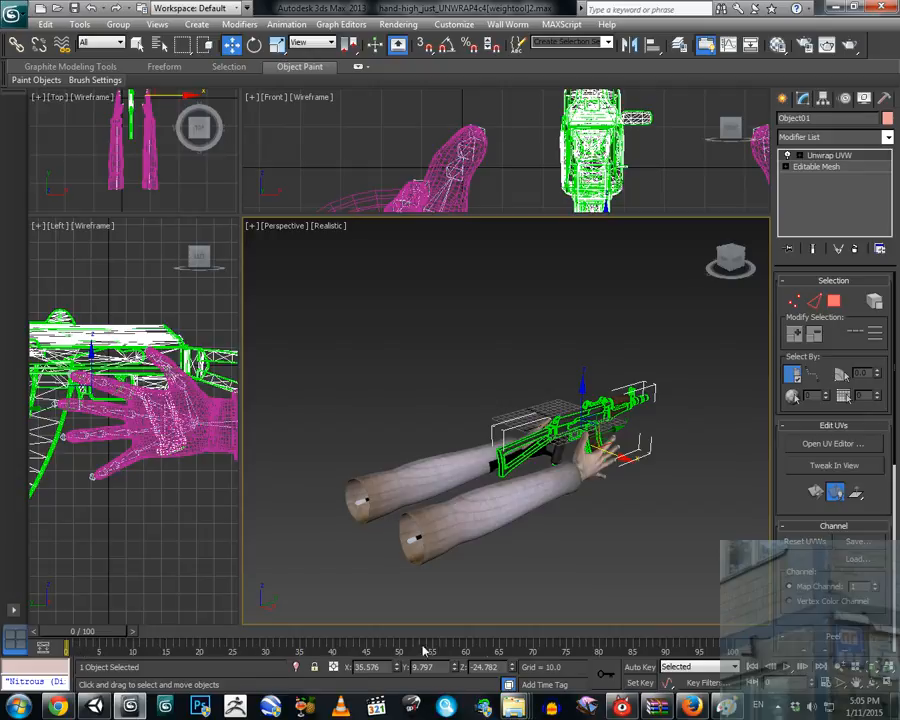
middle_drag(577, 479, 543, 493)
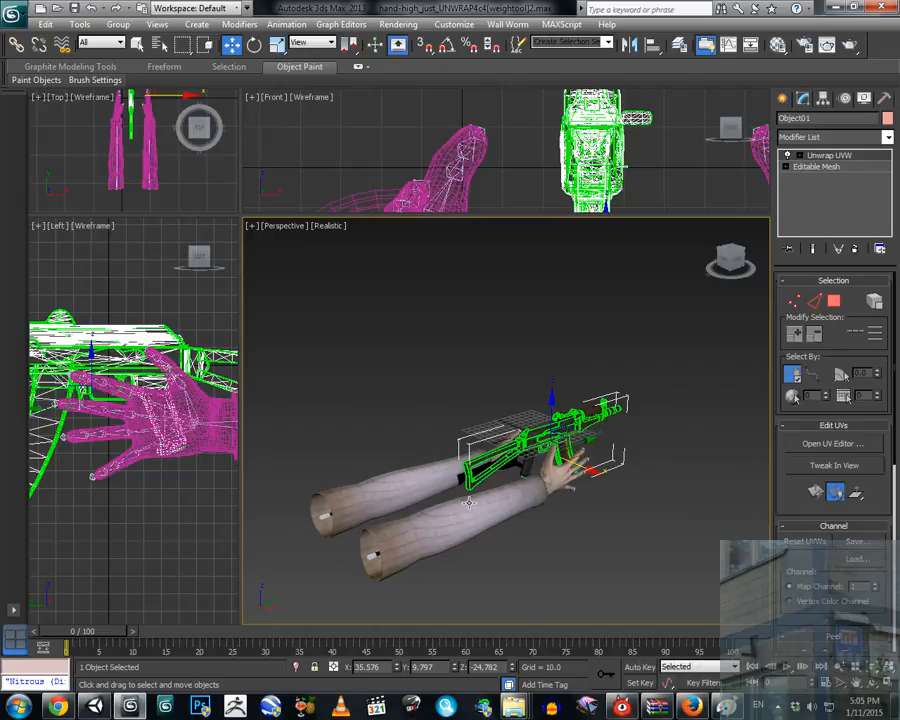
key(ctrl+a)
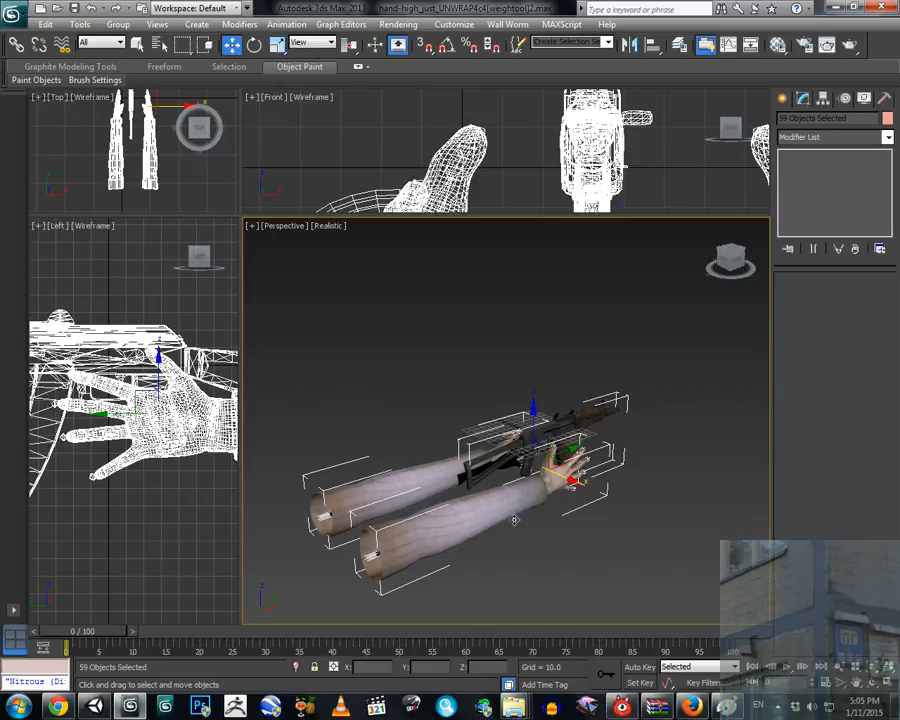
click(605, 671)
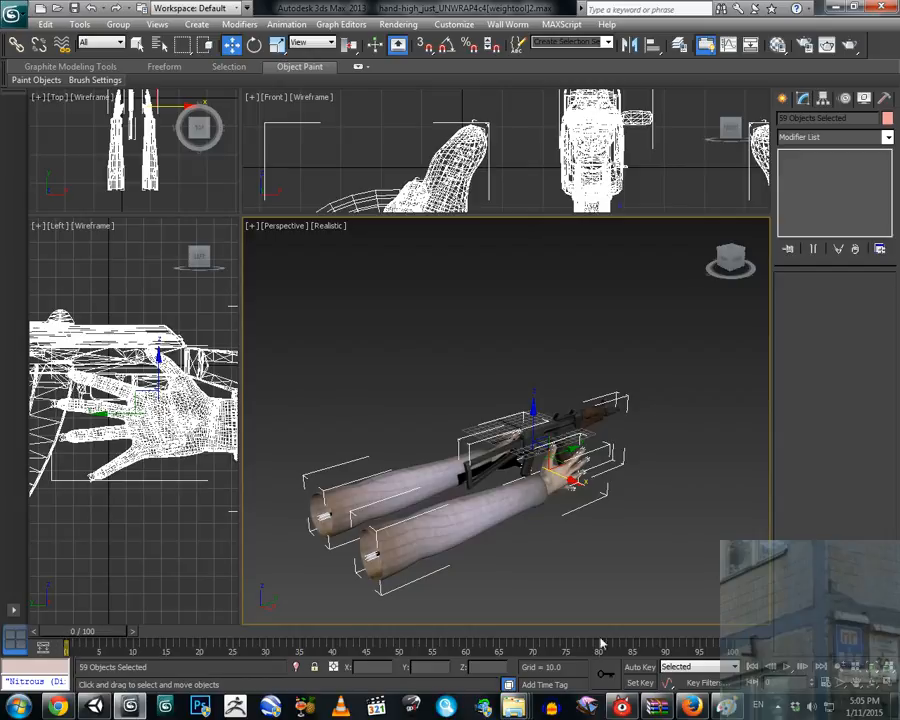
Set the animation's end time to 512 frames in the time configuration.
click(826, 684)
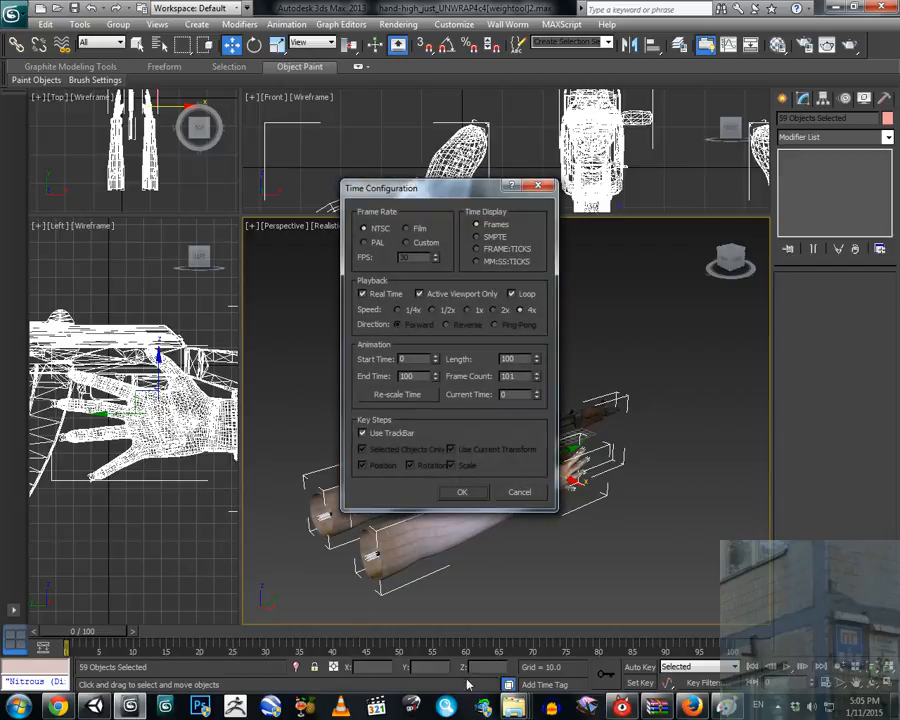
drag(416, 373, 394, 380)
text(512)
click(460, 492)
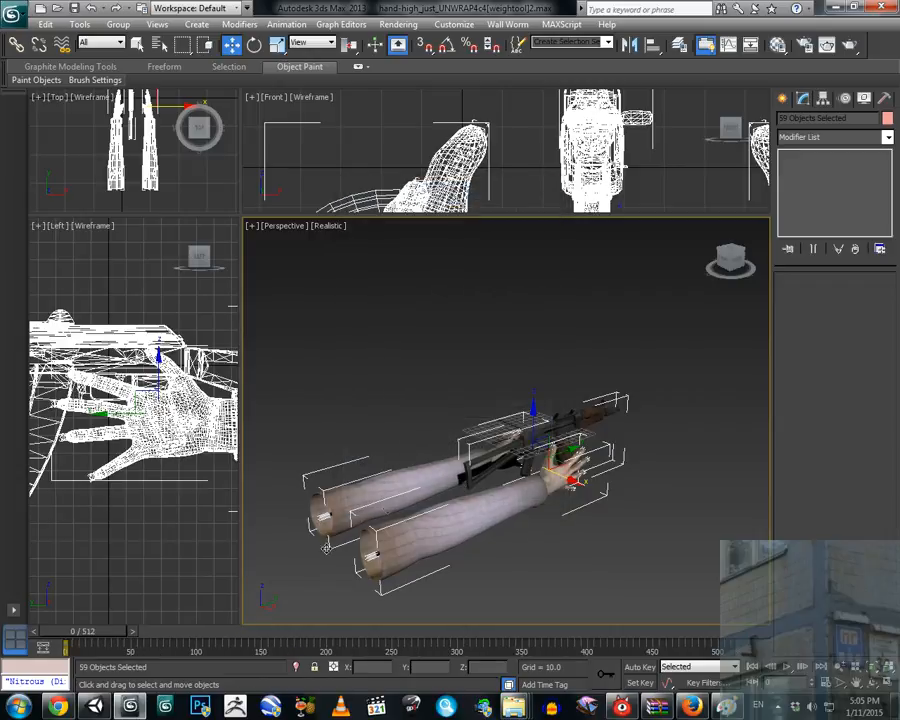
Clear the selection of arms, bones and rifle and turn on automatic keyframing.
drag(80, 632, 60, 595)
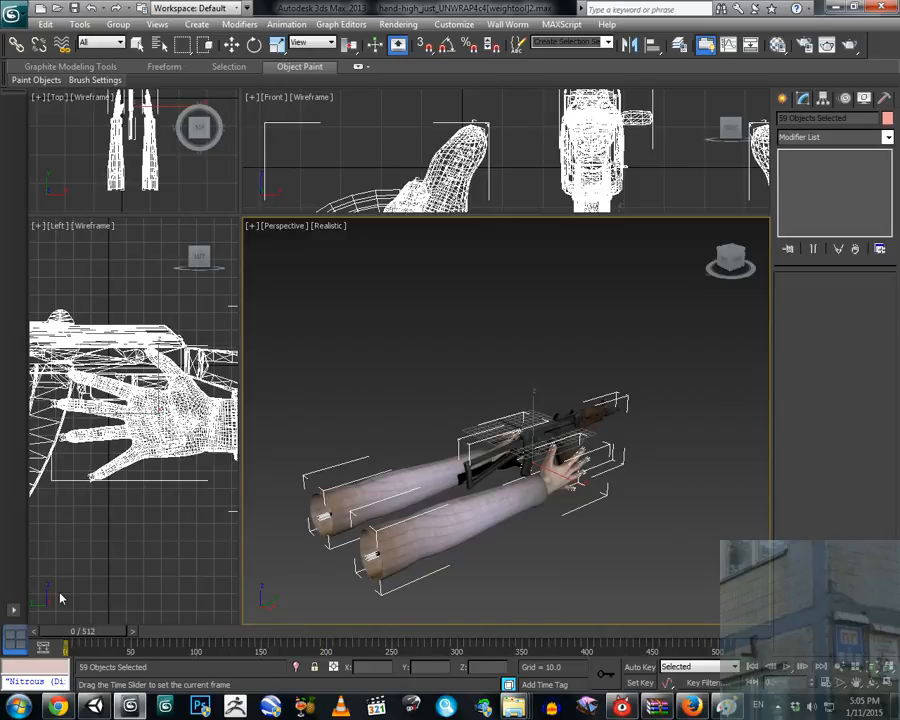
key(w)
click(560, 346)
scroll(537, 388, up, 6)
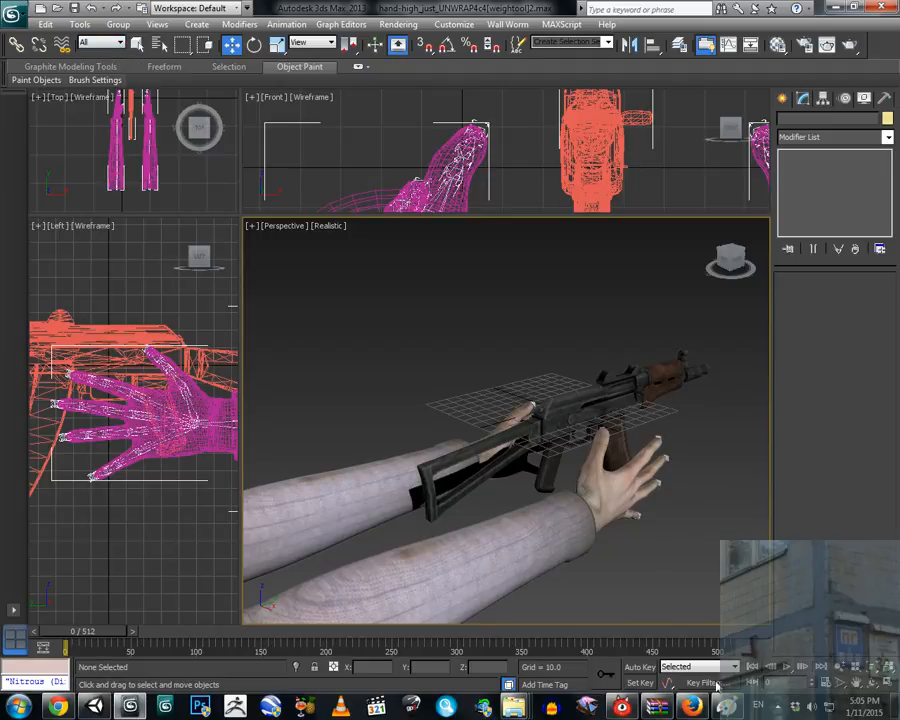
click(640, 667)
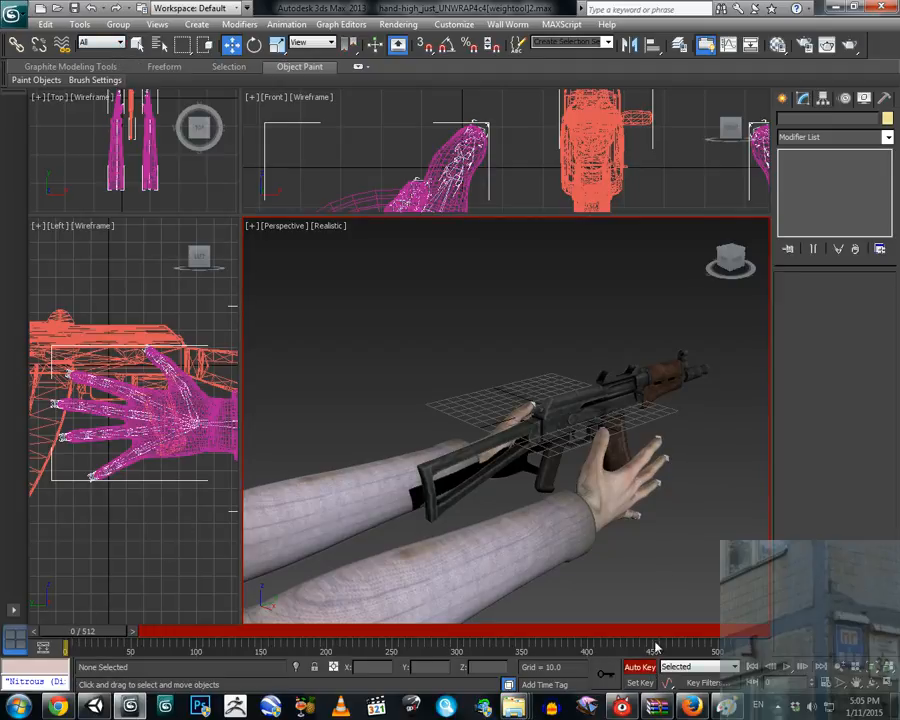
At frame 5, move the rifle back toward the shoulders about 45 units along negative Y.
click(565, 408)
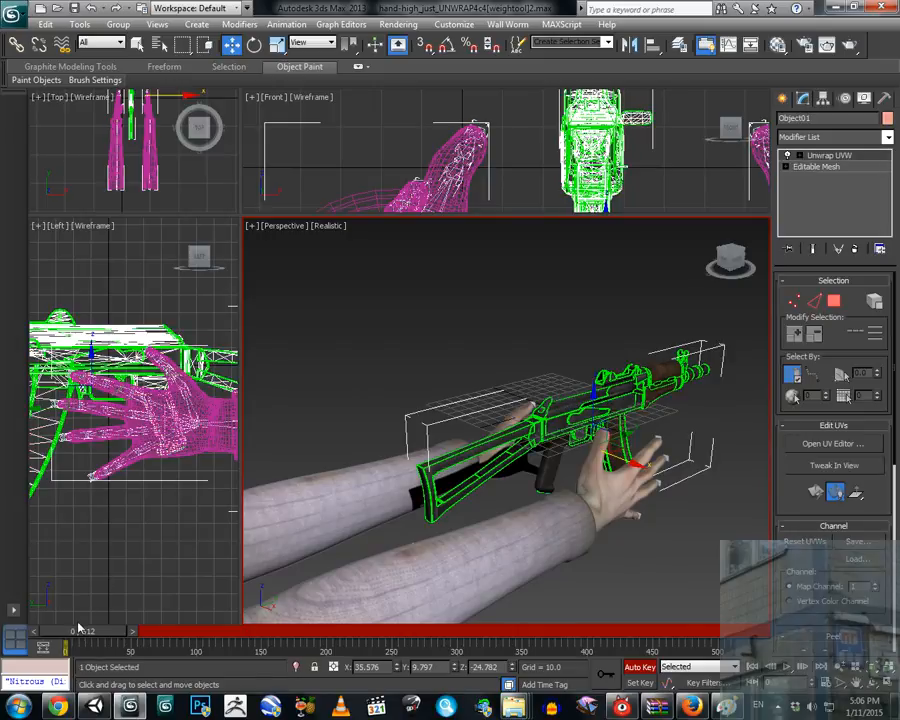
drag(76, 637, 84, 635)
key(w)
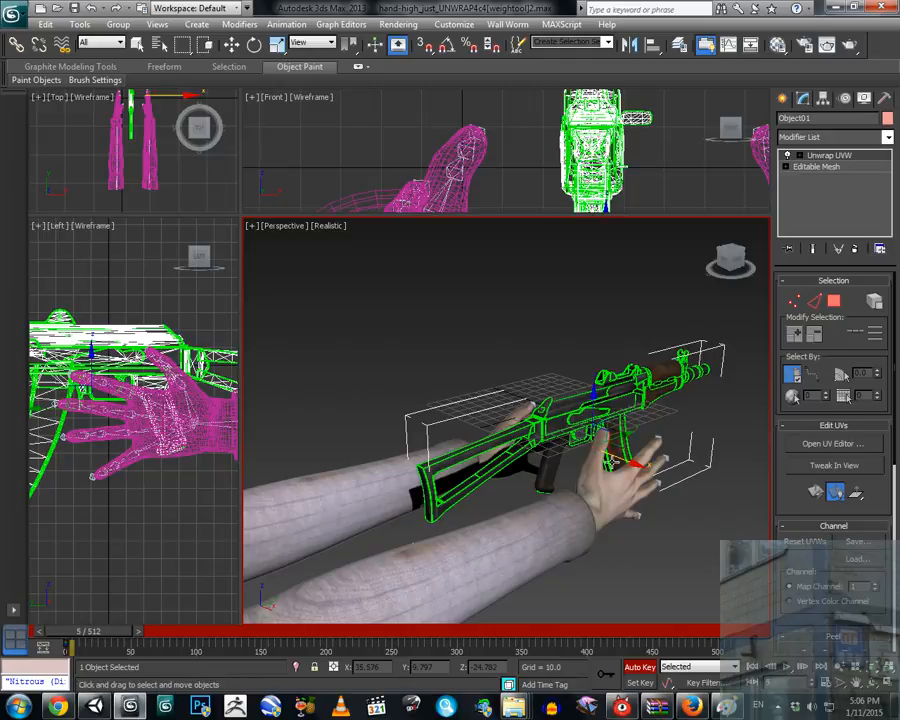
drag(628, 437, 586, 446)
alt+middle_drag(586, 446, 664, 404)
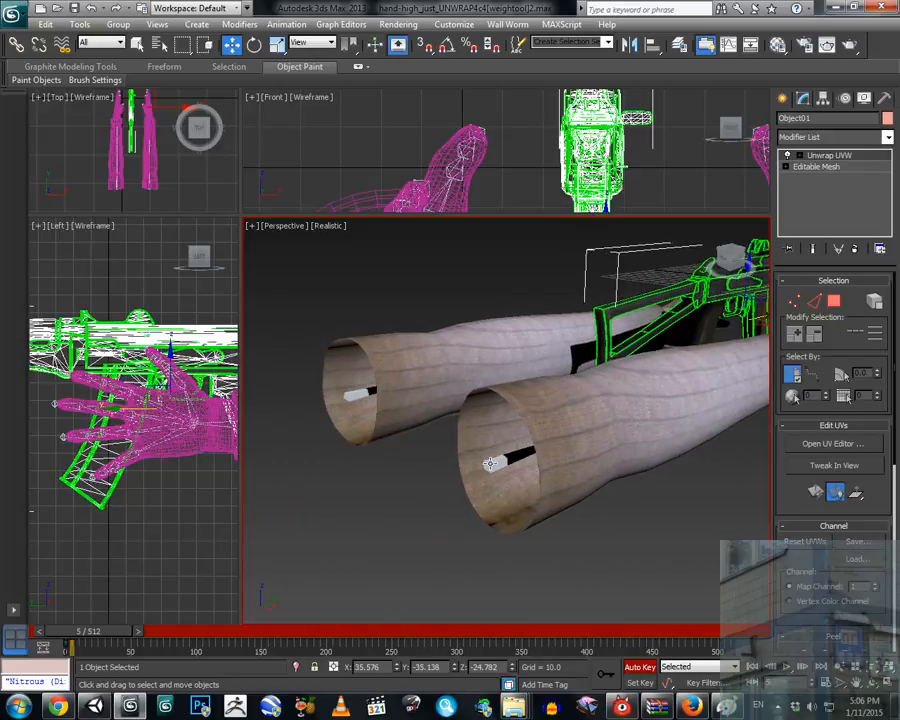
Move the right arm's shoulder bone outward along X, away from the rifle.
click(497, 464)
alt+middle_drag(490, 466, 575, 497)
drag(577, 497, 643, 494)
Move the left arm's shoulder bone outward about 22 units along negative X, away from the rifle.
alt+middle_drag(469, 461, 500, 454)
click(405, 452)
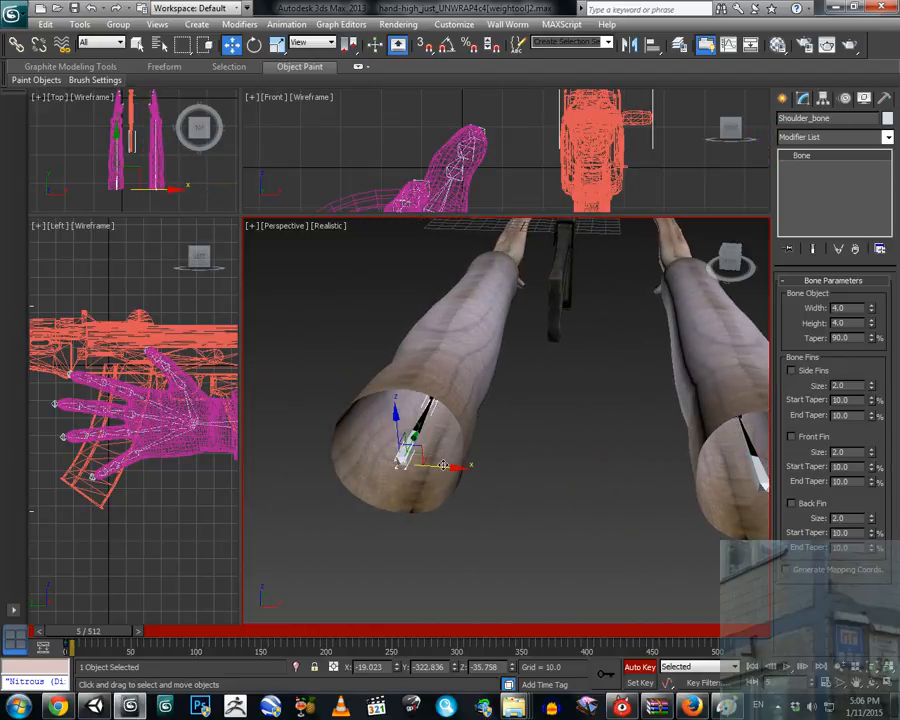
drag(448, 466, 399, 466)
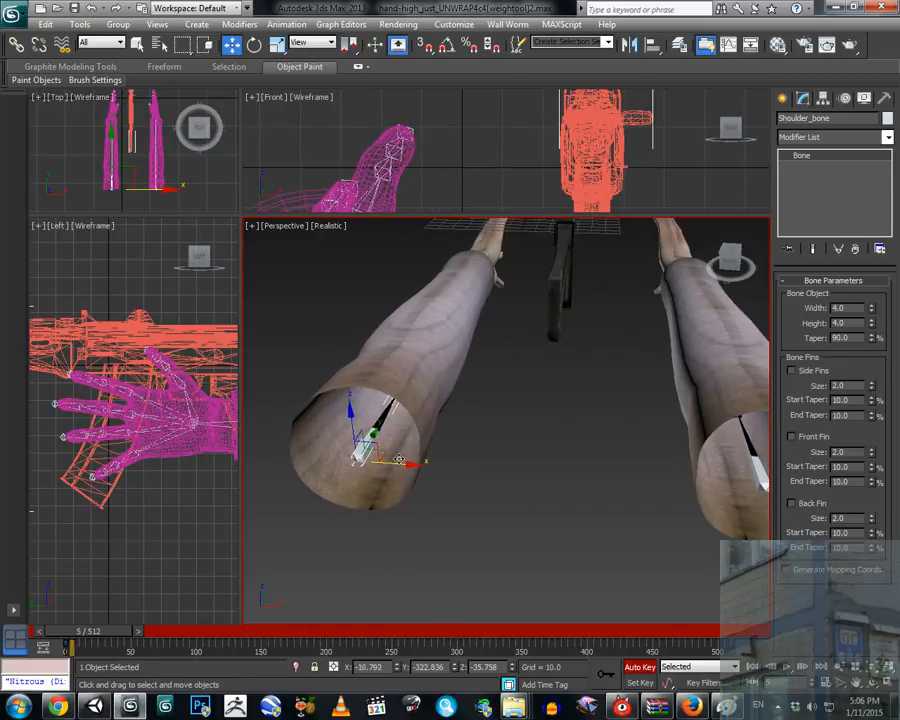
alt+middle_drag(446, 456, 491, 477)
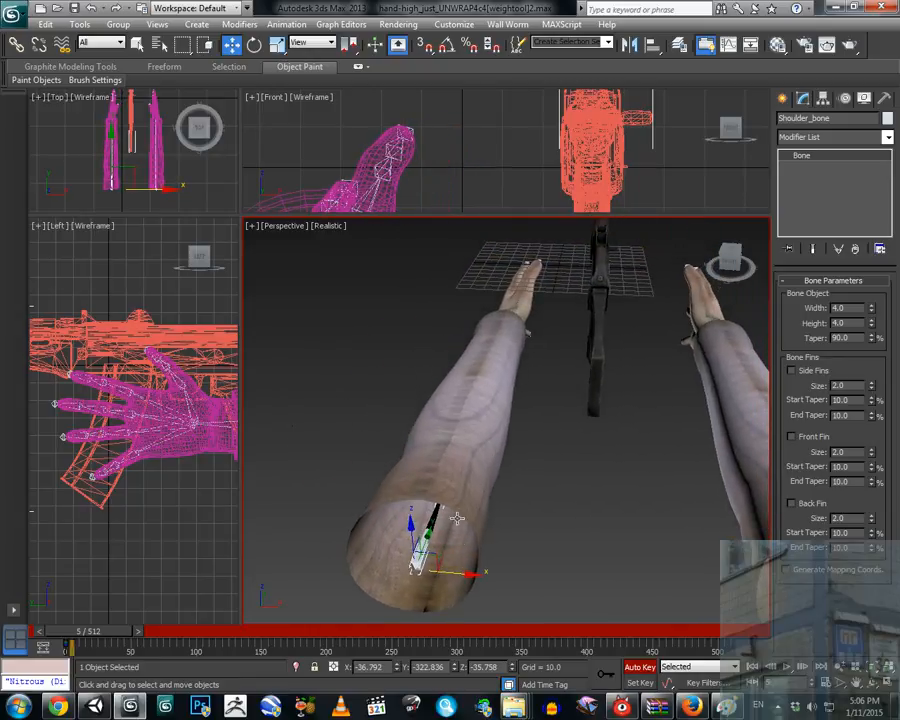
drag(464, 572, 453, 572)
Check the spacing of both arms around the rifle and turn off automatic keyframing.
alt+middle_drag(412, 502, 484, 494)
middle_drag(408, 460, 539, 476)
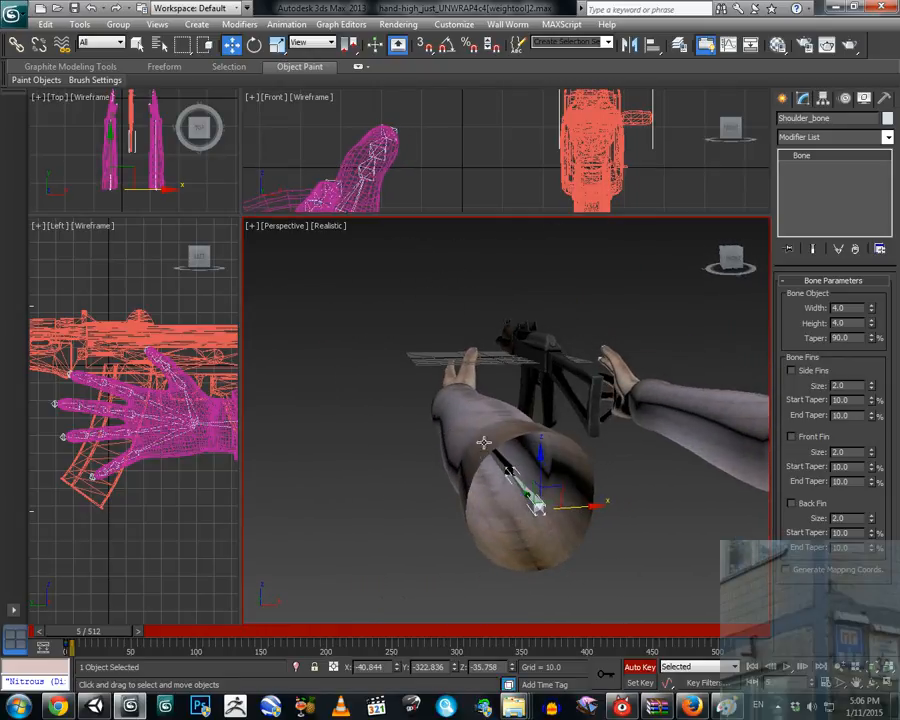
alt+middle_drag(484, 445, 480, 485)
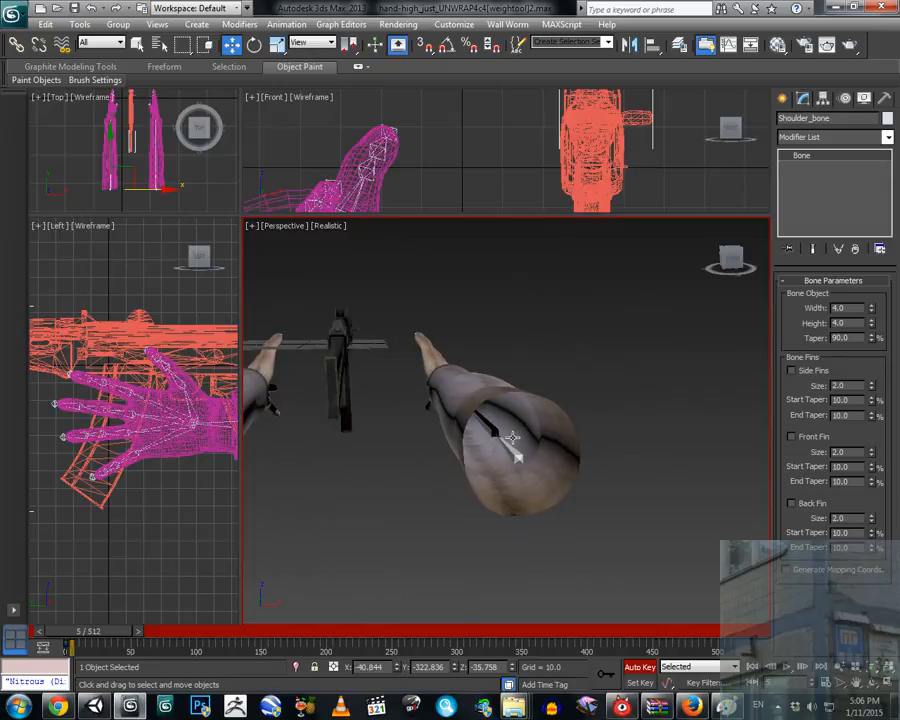
alt+middle_drag(394, 428, 486, 430)
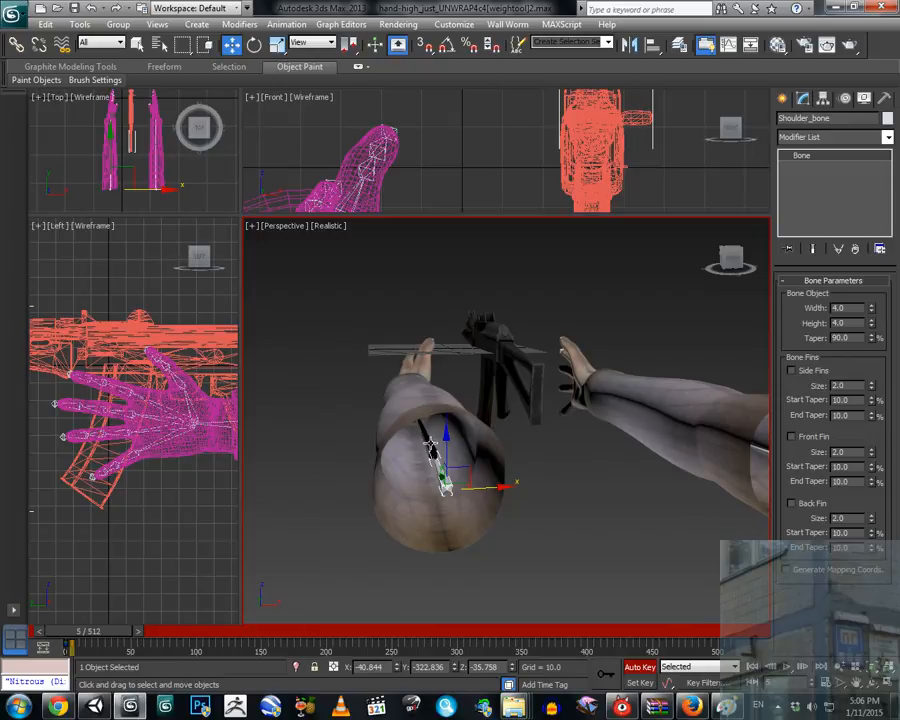
alt+middle_drag(430, 443, 614, 604)
click(637, 667)
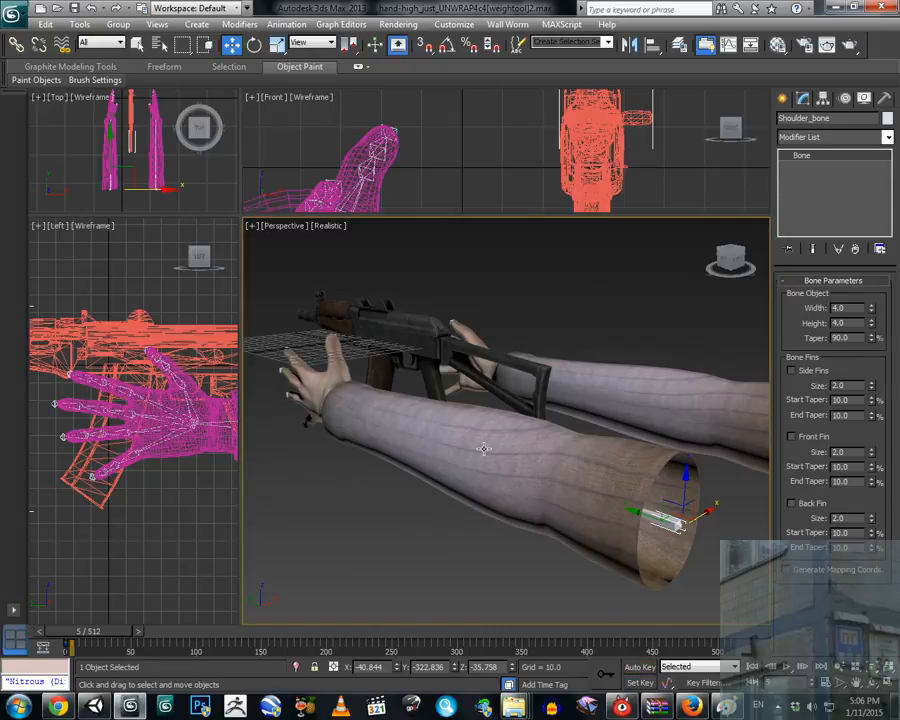
Display the left arm mesh as see-through to inspect the bones inside it.
click(340, 315)
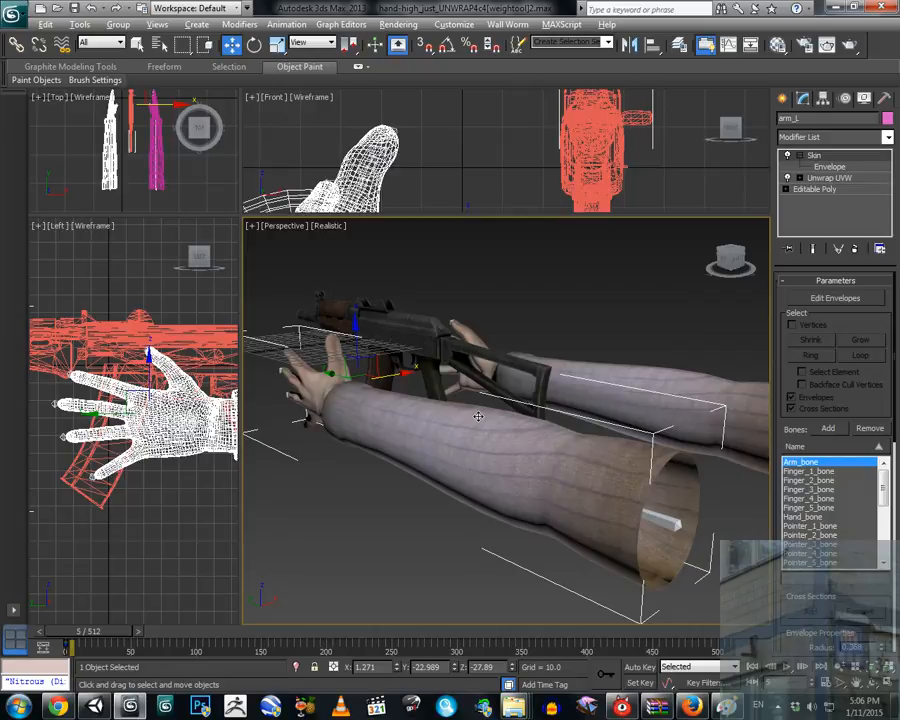
key(alt+x)
alt+middle_drag(418, 444, 456, 478)
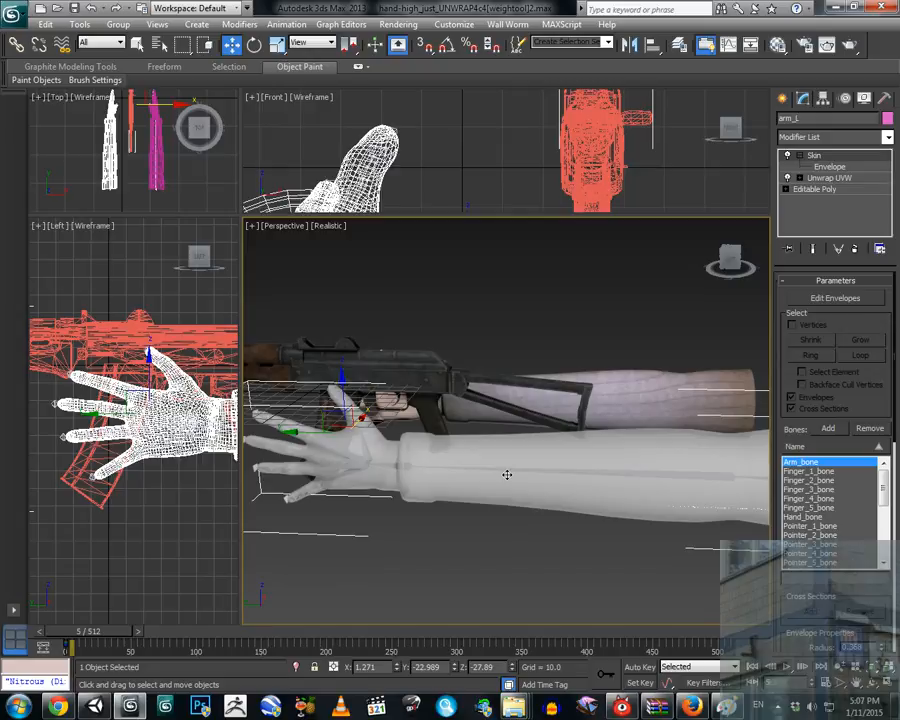
middle_drag(518, 472, 519, 477)
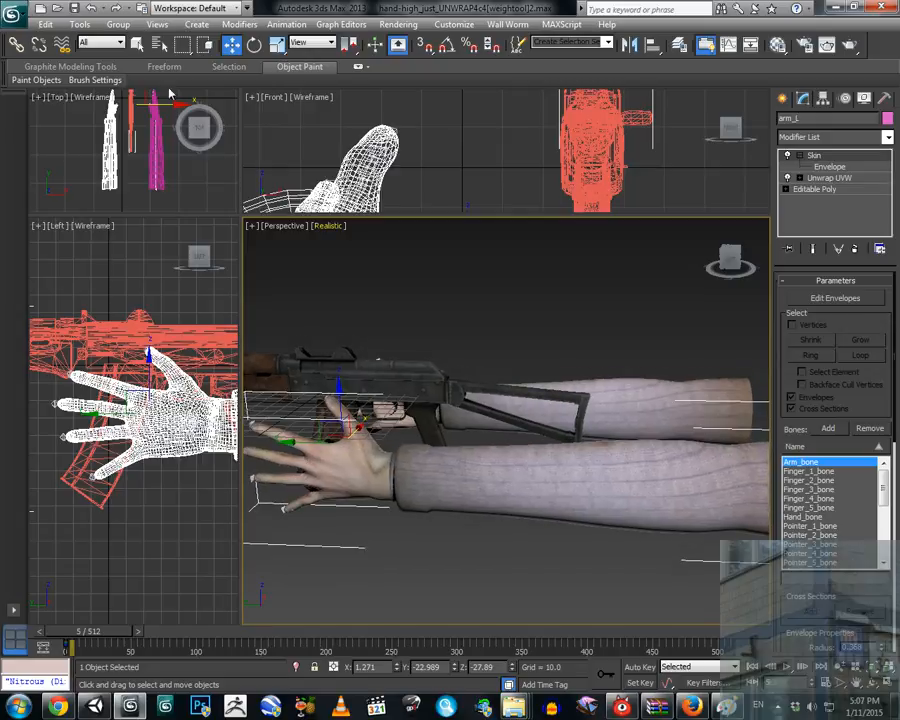
Restrict the selection filter to Bone so that the arm meshes cannot be selected.
click(117, 45)
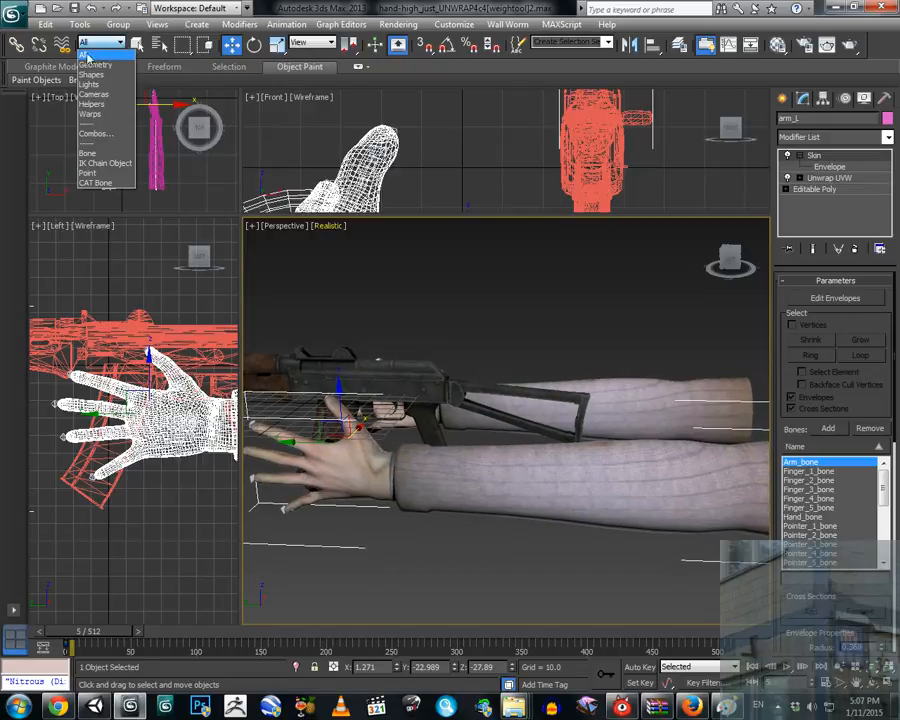
click(90, 156)
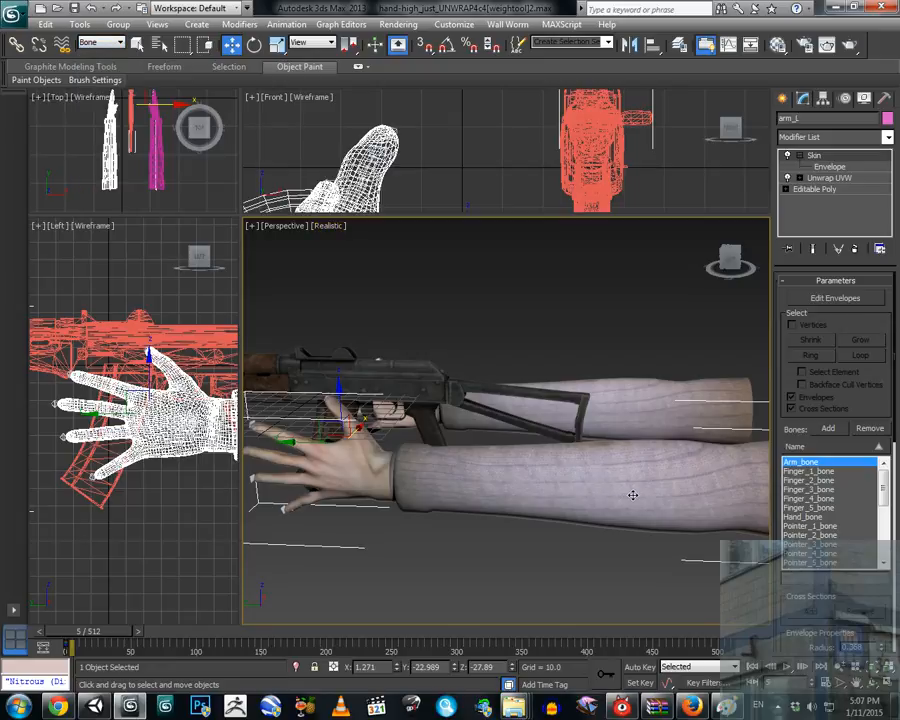
mouse_move(633, 495)
middle_down()
mouse_move(615, 506)
mouse_move(627, 497)
mouse_move(562, 482)
mouse_move(629, 499)
middle_up()
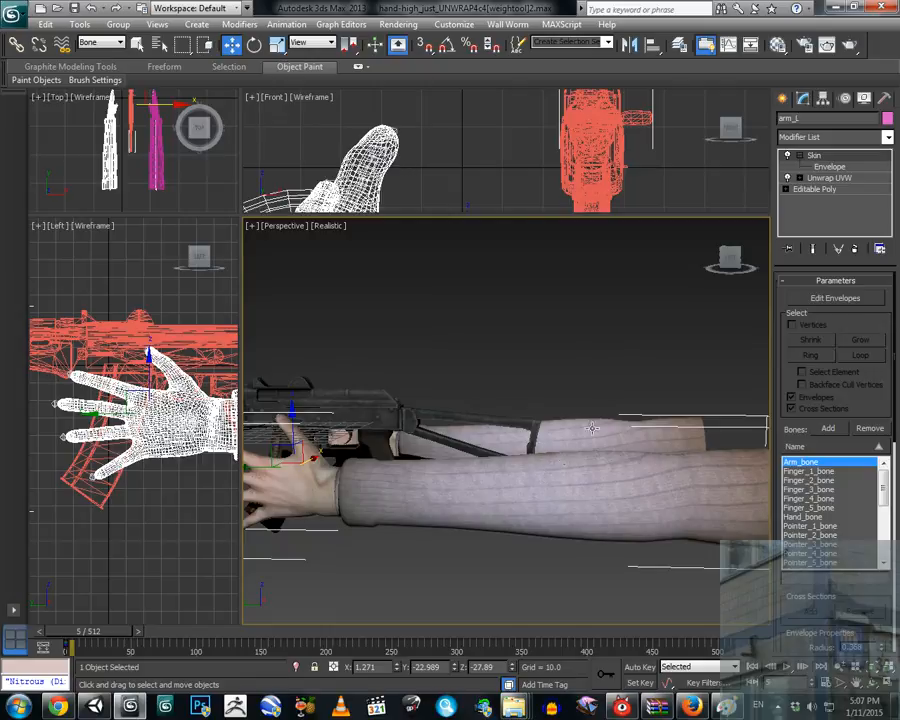
alt+middle_drag(570, 418, 497, 461)
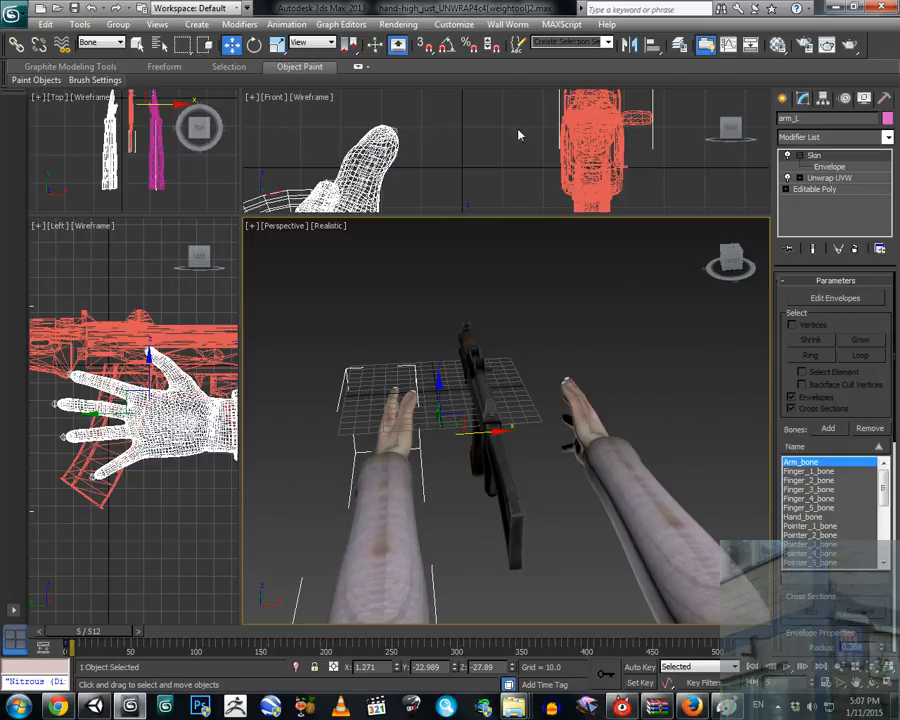
Set the selection filter to All and center the pivot of the left arm mesh to its object.
click(103, 42)
click(95, 54)
click(444, 507)
click(388, 510)
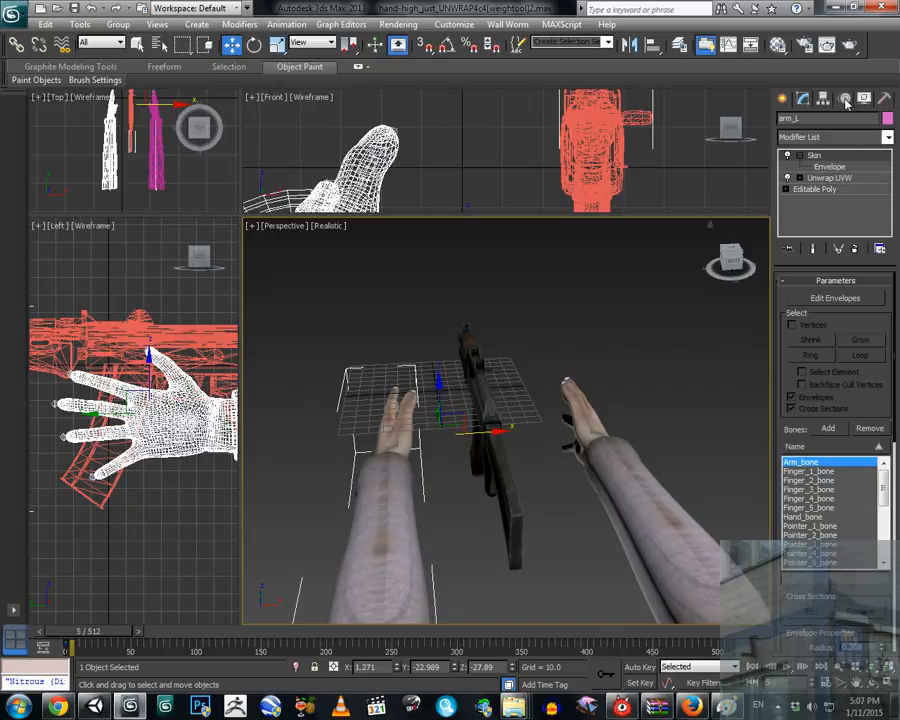
click(823, 98)
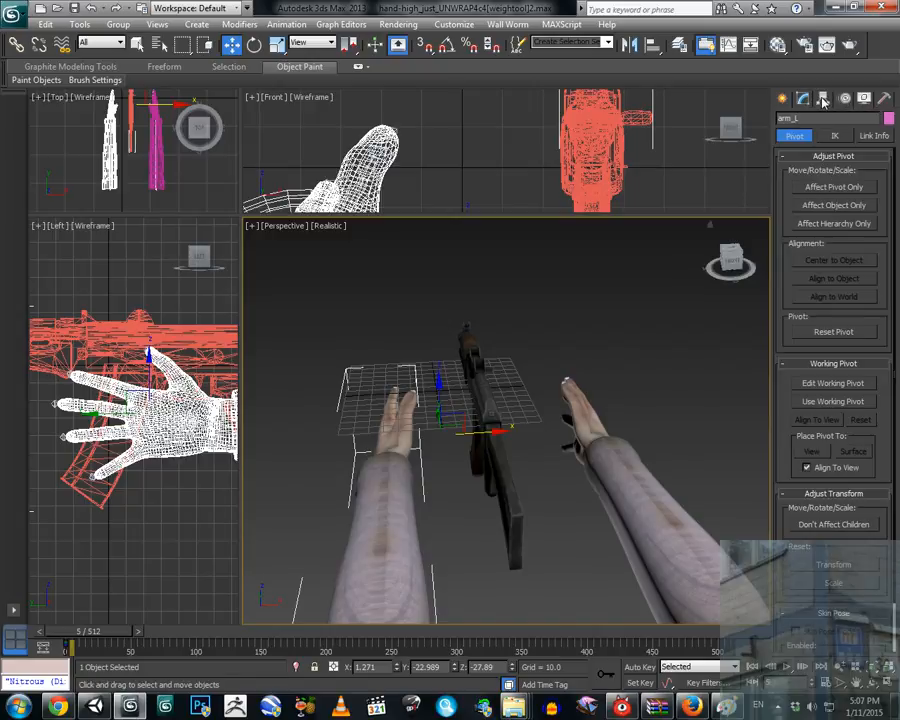
click(810, 189)
click(833, 260)
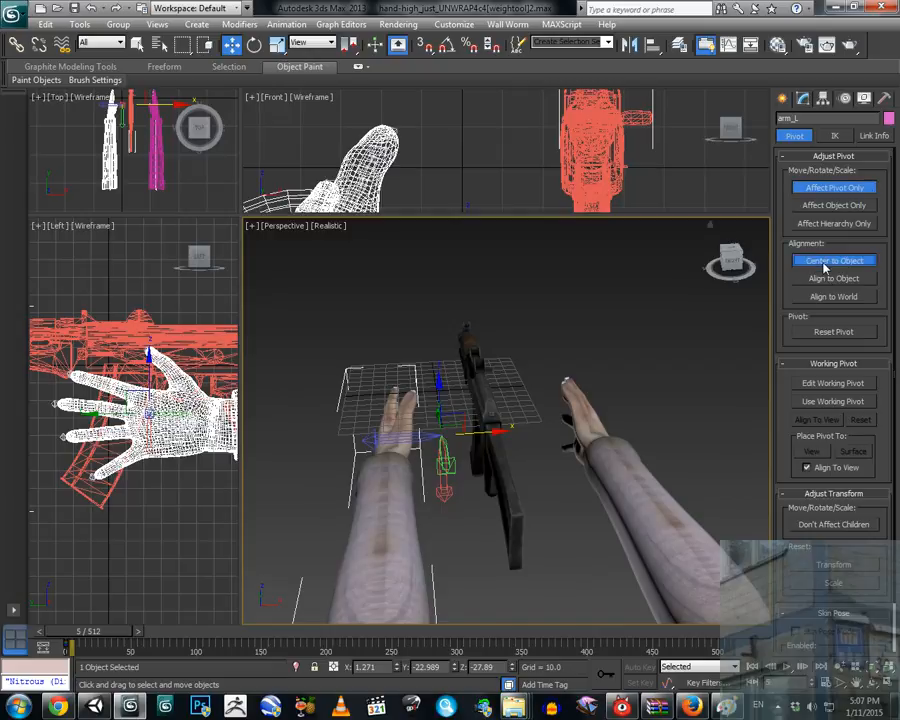
Center the pivot of the right arm mesh to its object and clear the selection.
click(617, 467)
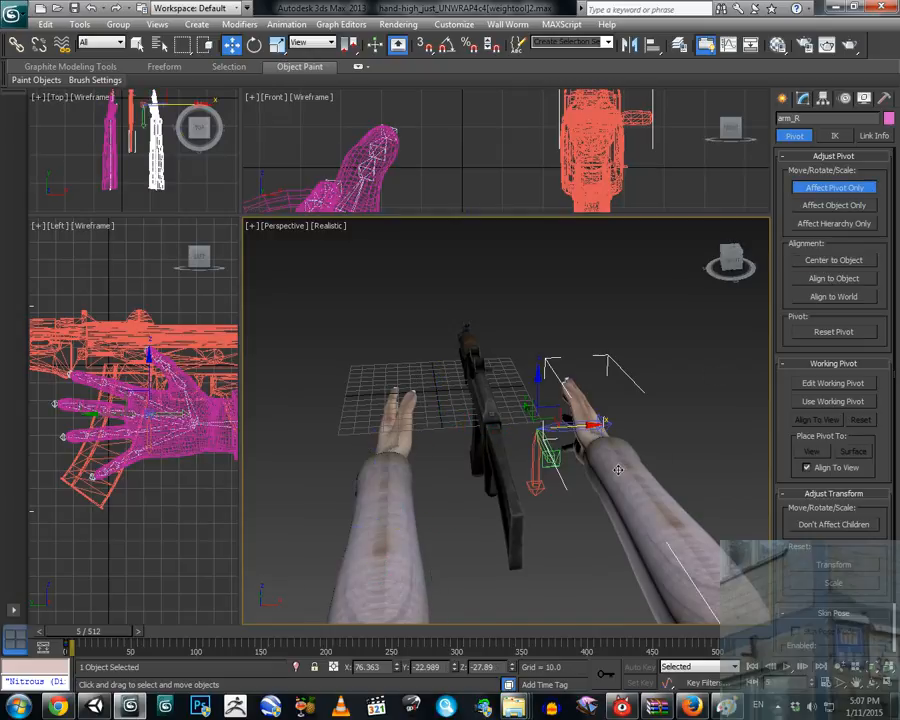
click(810, 262)
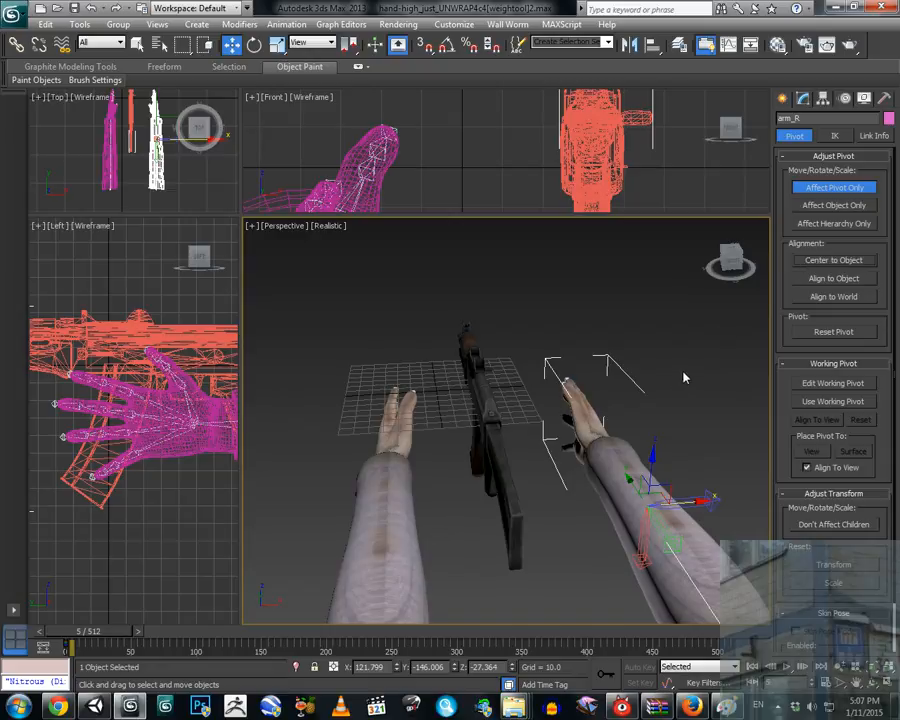
click(684, 375)
Set the selection filter to Bone for working on the arm rigs.
middle_drag(498, 412, 456, 380)
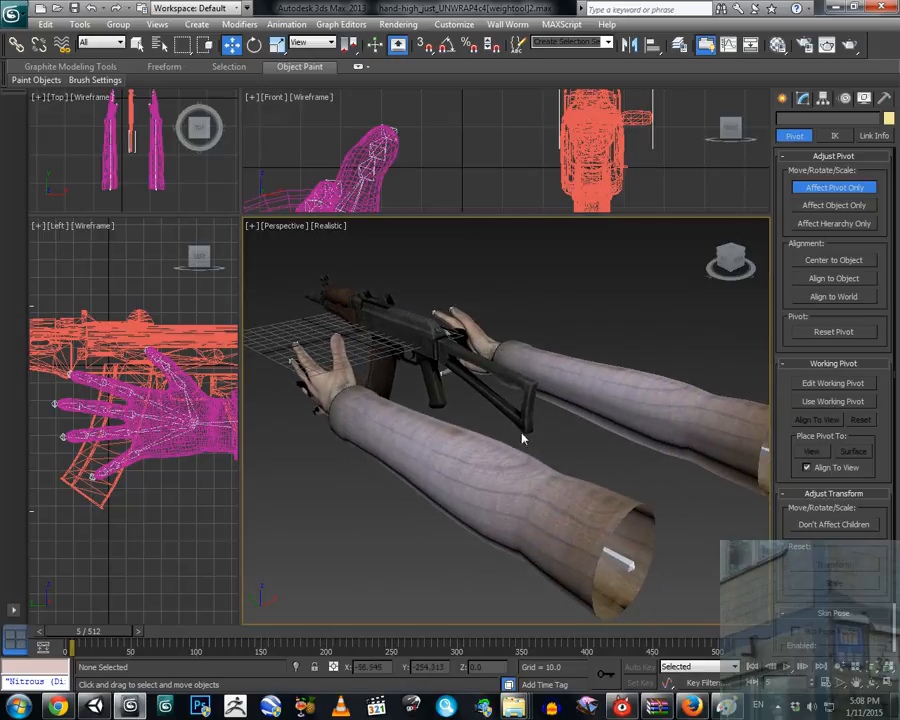
click(86, 43)
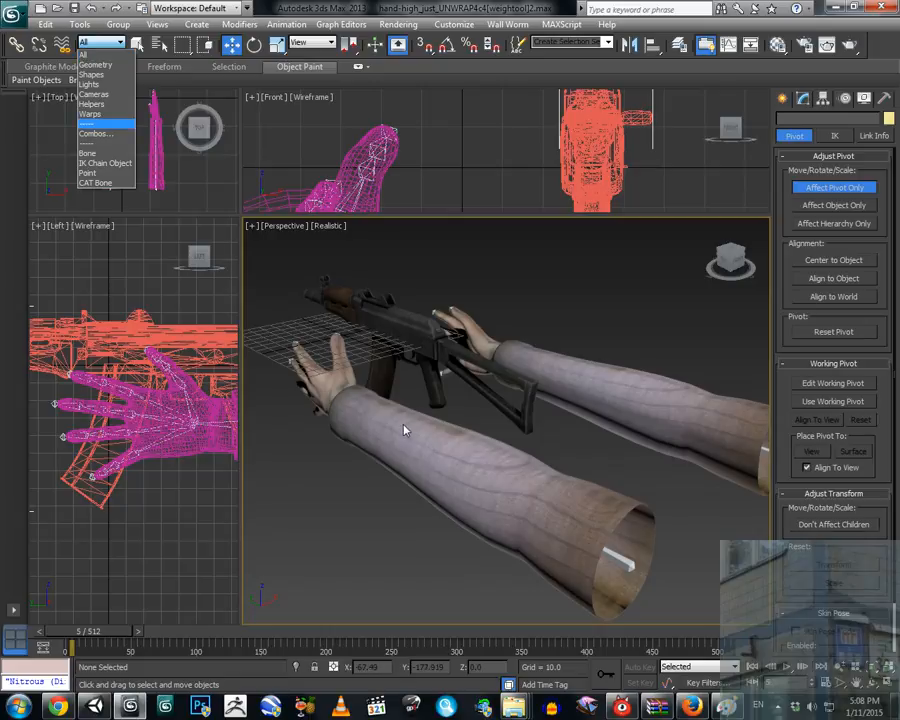
click(88, 154)
alt+middle_drag(518, 438, 600, 440)
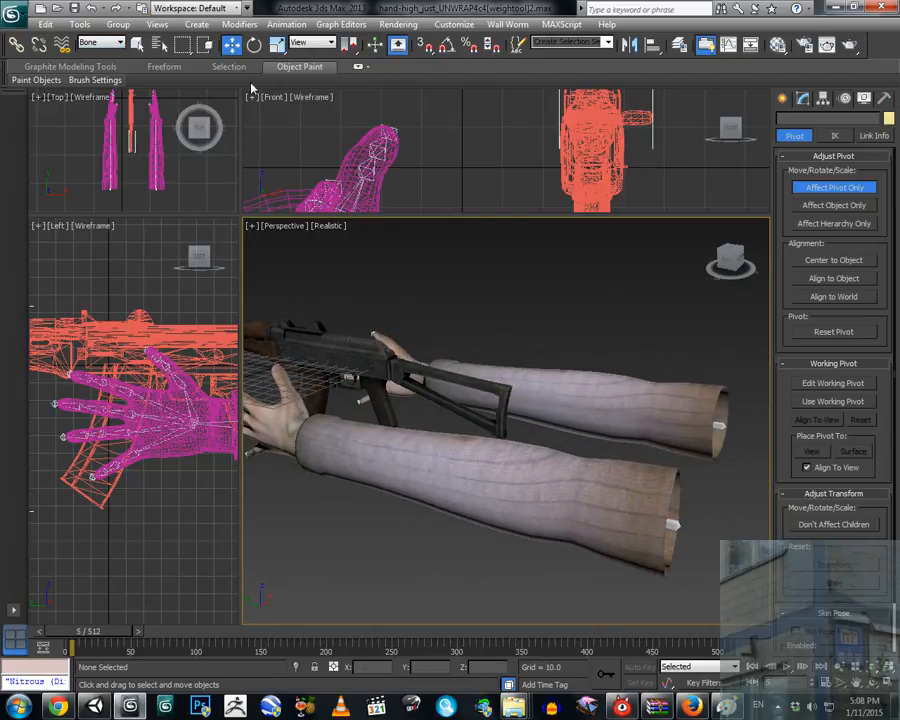
Save the scene as a new file named hand-high_just_UNWRAP4c5[animtest]2.max.
click(18, 15)
click(44, 170)
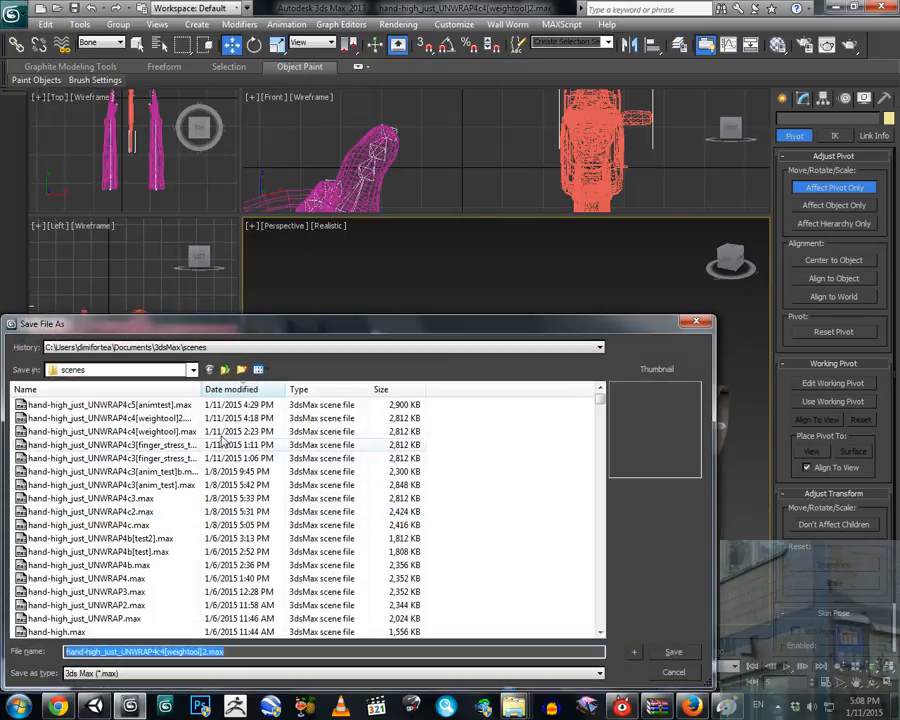
click(175, 407)
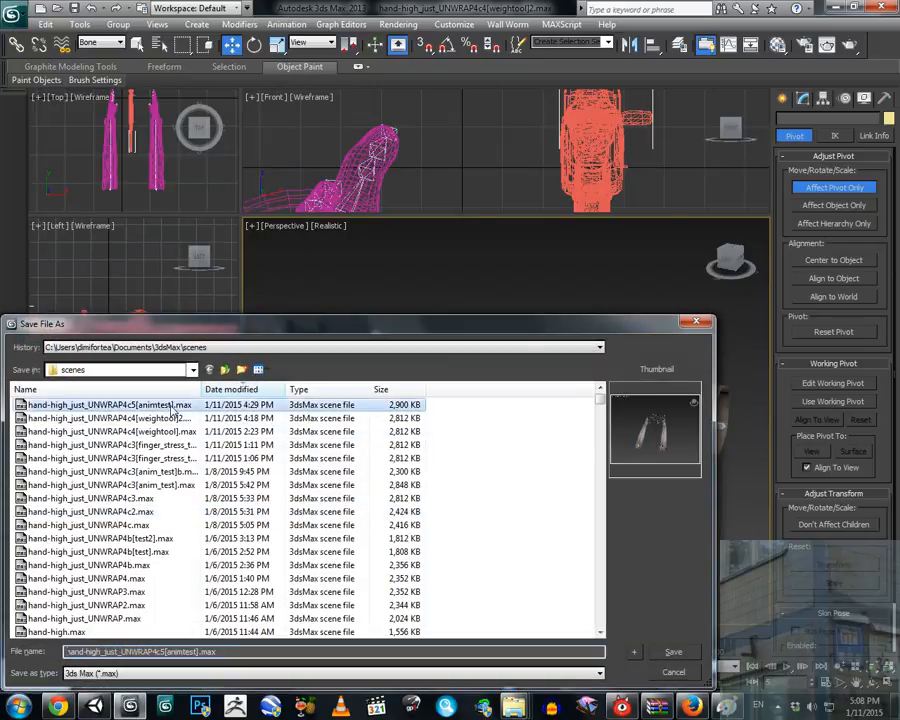
click(203, 652)
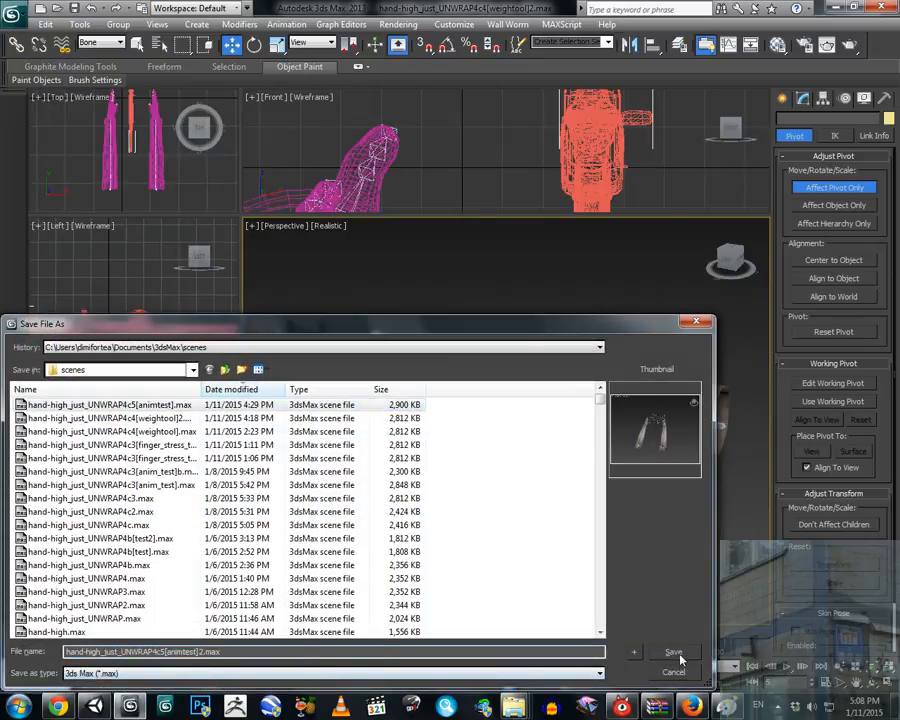
click(676, 653)
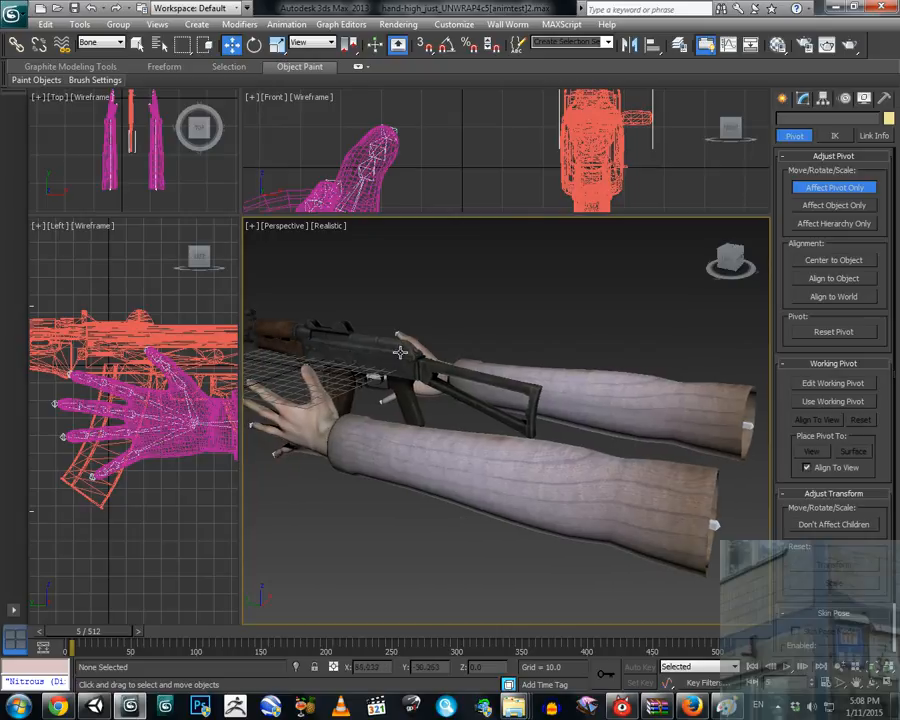
Select the left arm's Arm_bone, turn off Affect Pivot Only and activate rotation.
alt+middle_drag(400, 352, 492, 402)
middle_drag(442, 446, 494, 423)
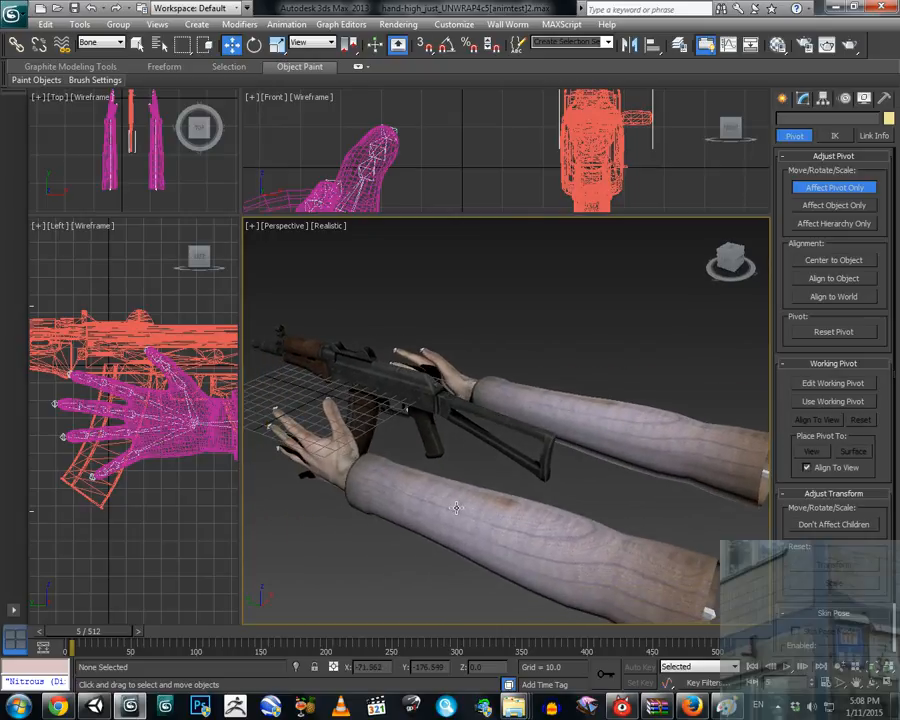
alt+middle_drag(437, 559, 587, 525)
click(567, 470)
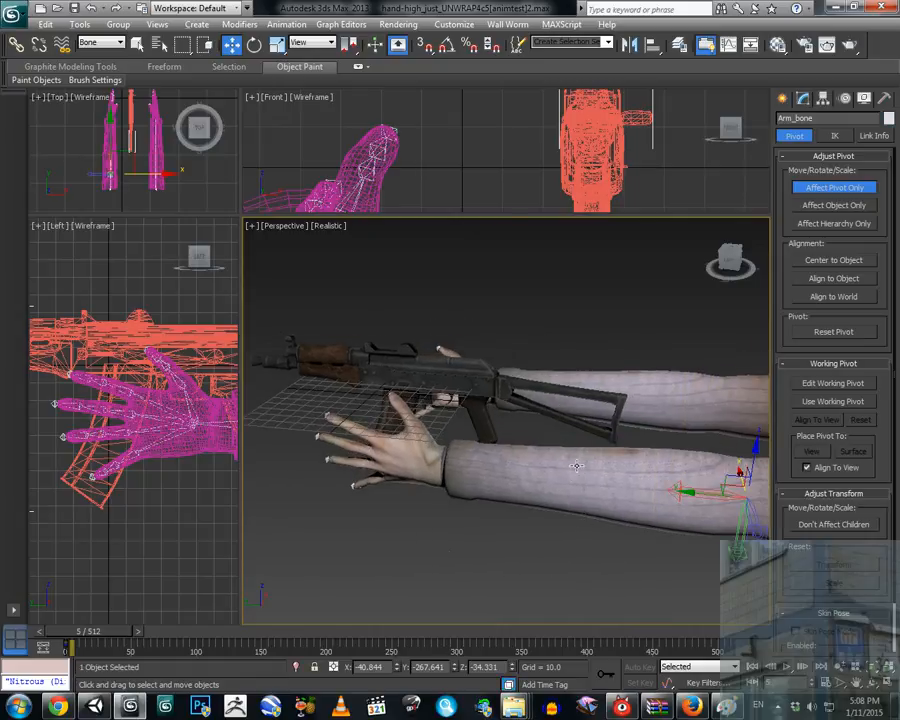
alt+middle_drag(567, 470, 620, 480)
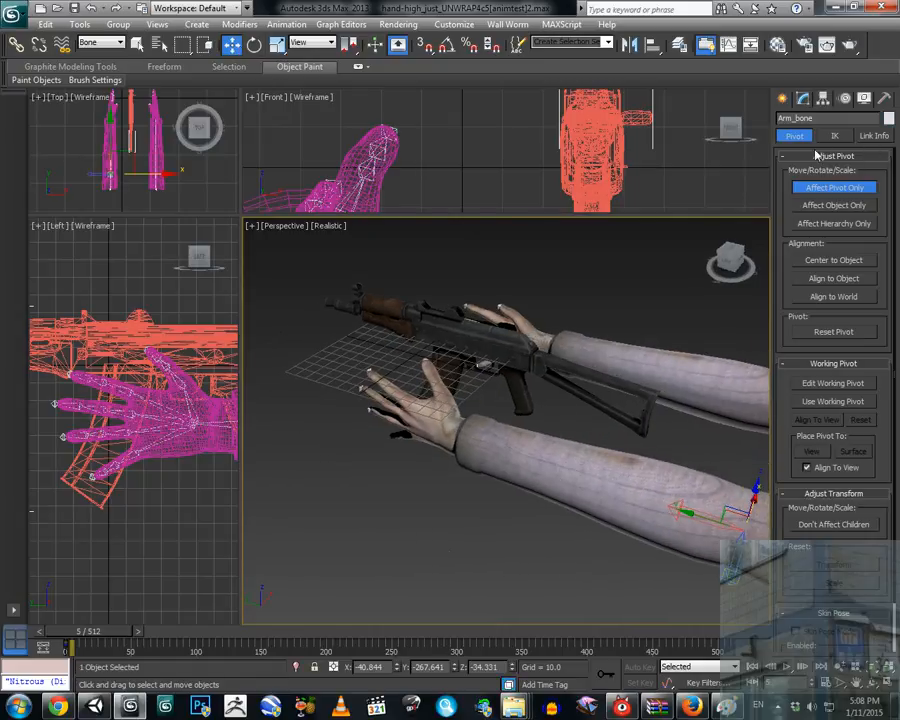
click(810, 188)
alt+middle_drag(420, 400, 475, 397)
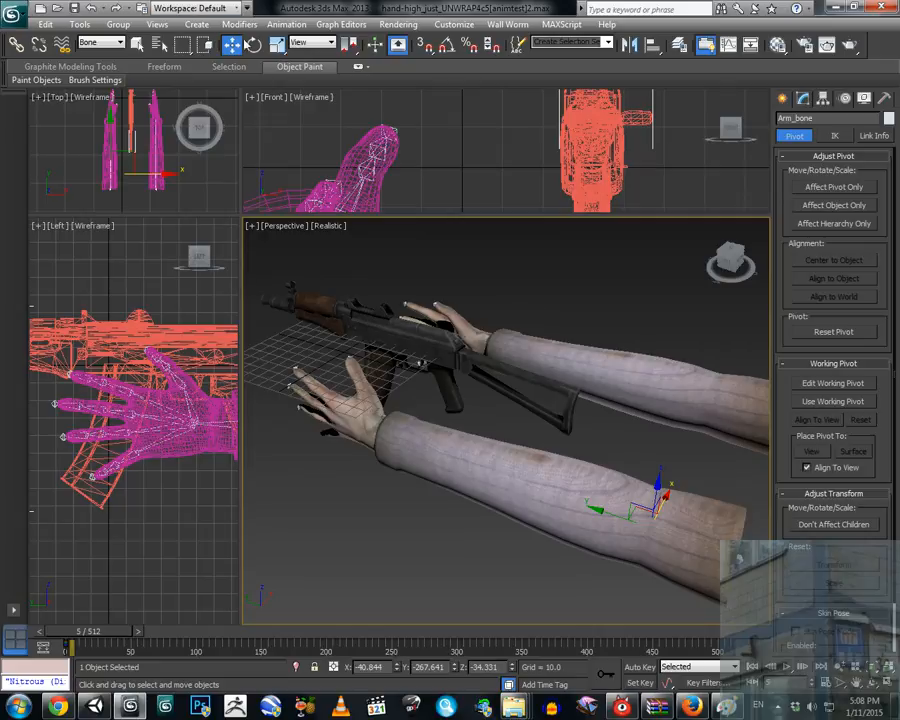
key(e)
middle_drag(566, 411, 552, 403)
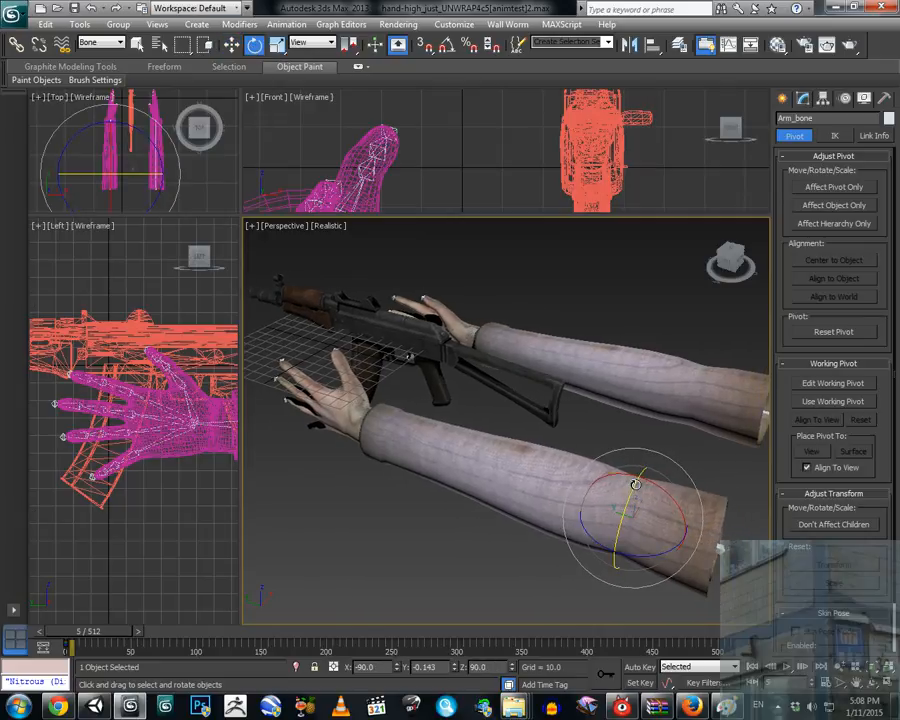
drag(637, 483, 632, 493)
key(ctrl+z)
key(ctrl+z)
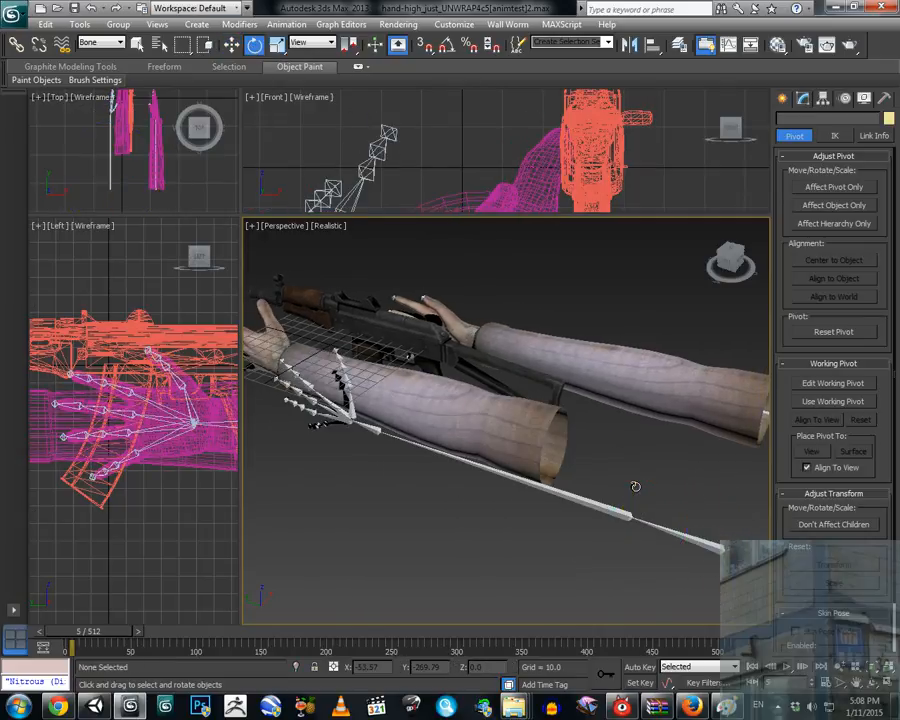
click(519, 433)
click(519, 433)
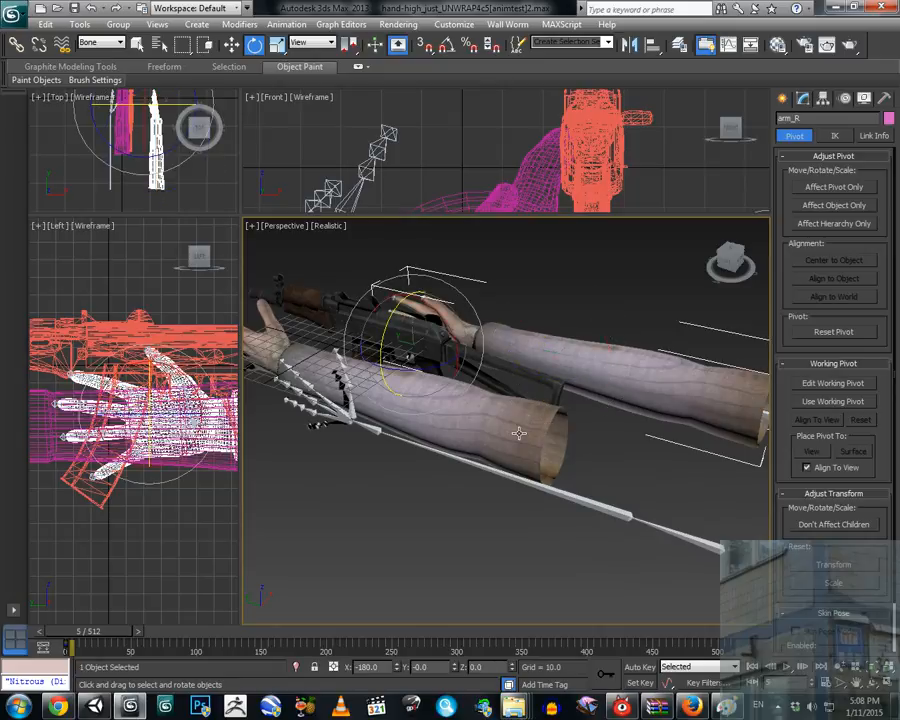
click(519, 433)
click(519, 433)
click(519, 433)
click(519, 433)
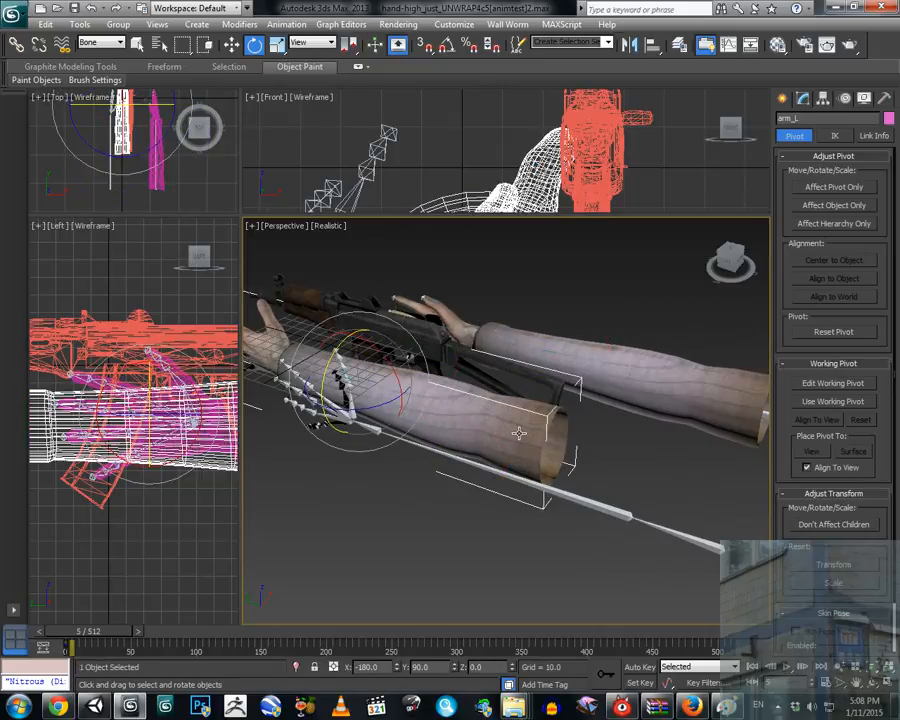
click(519, 433)
click(519, 433)
click(519, 433)
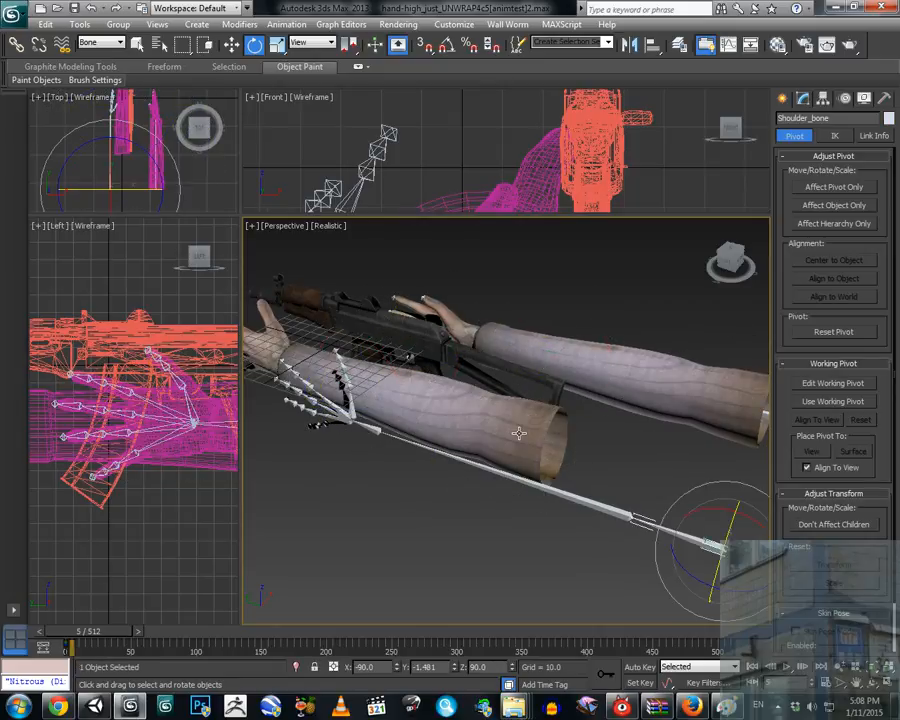
key(ctrl+z)
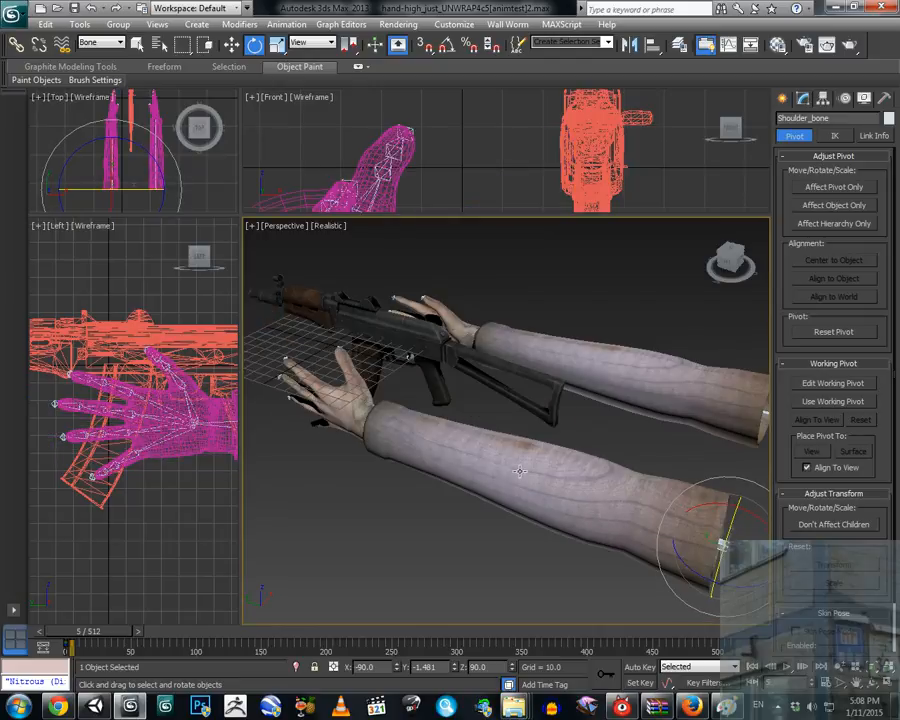
Roll the left arm's Arm_bone about its length in two passes to turn the palm upward.
click(513, 472)
drag(609, 511, 611, 553)
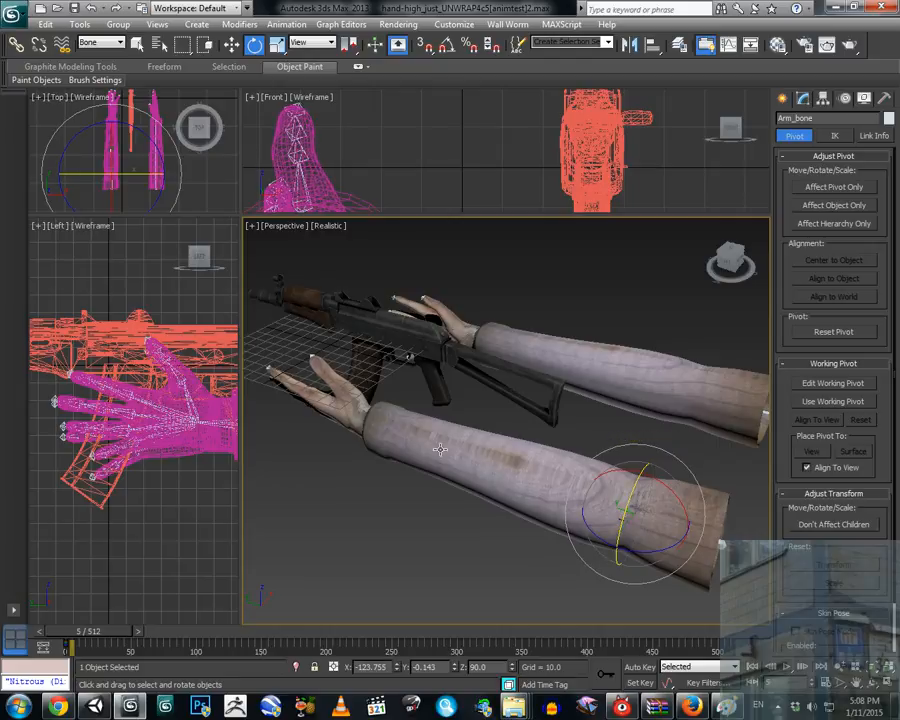
alt+middle_drag(414, 465, 444, 464)
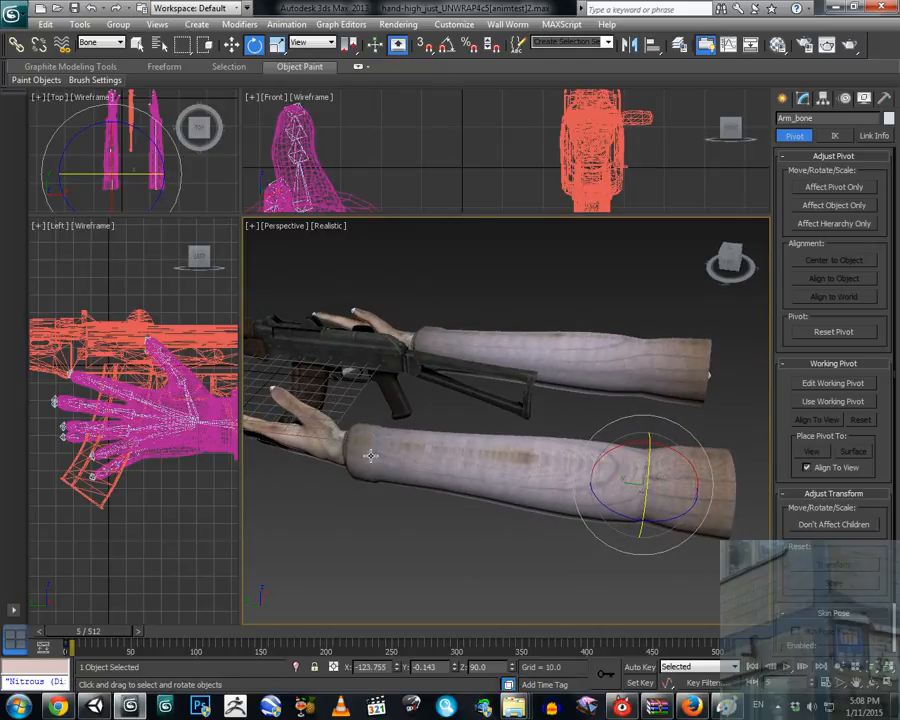
middle_drag(370, 456, 393, 447)
click(387, 446)
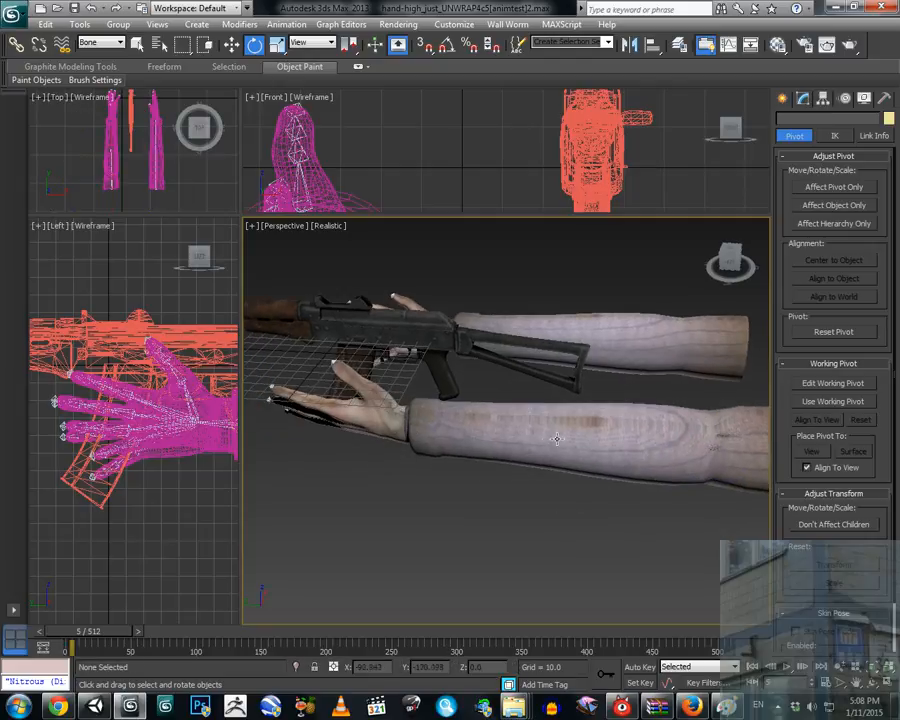
middle_drag(545, 438, 510, 449)
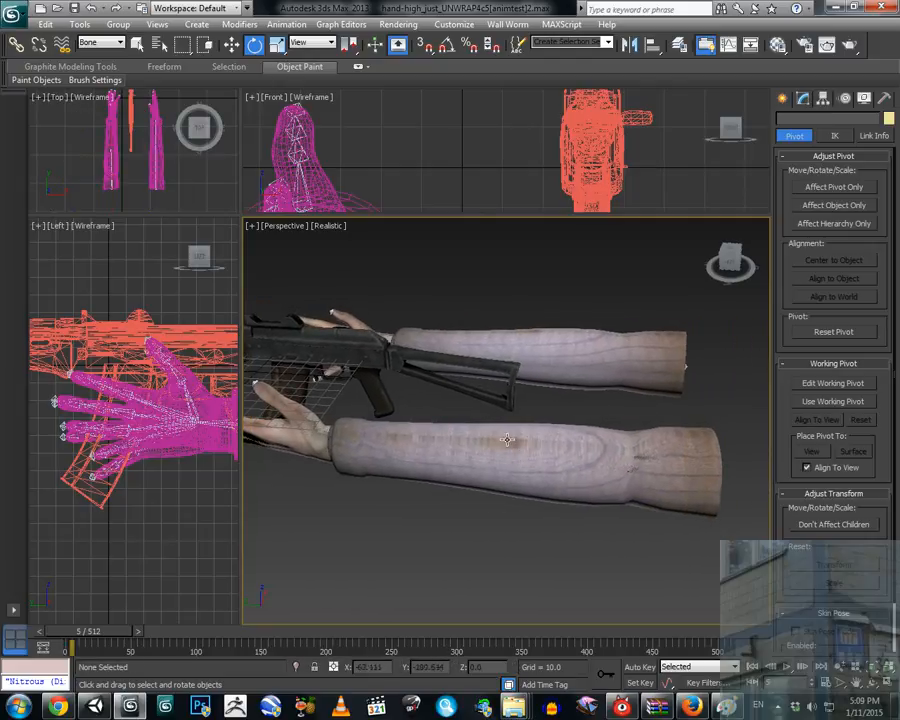
click(617, 462)
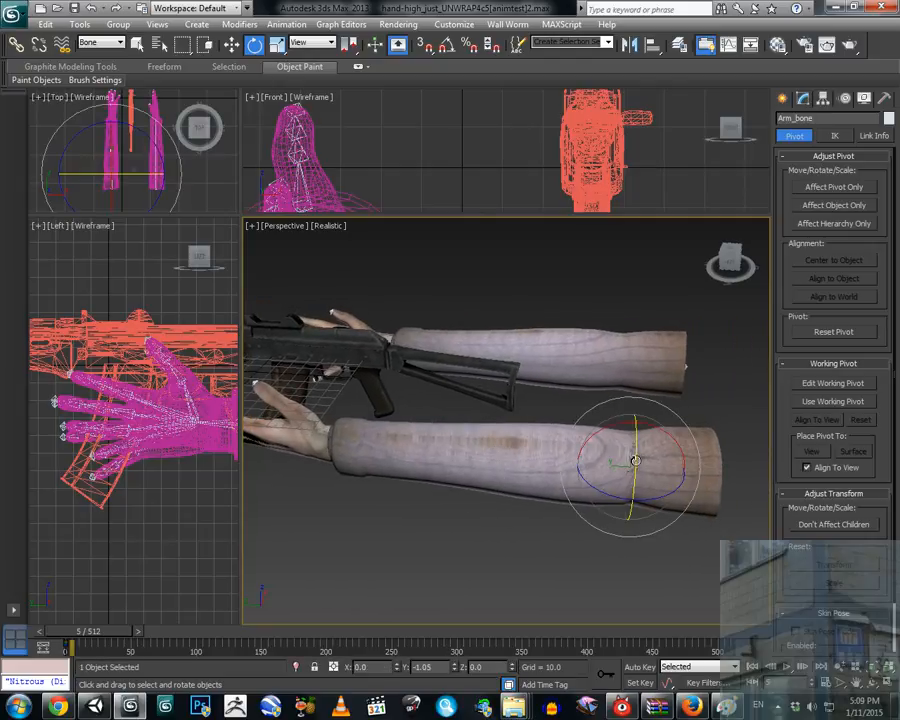
drag(635, 458, 684, 459)
alt+middle_drag(684, 459, 608, 462)
Roll the left Shoulder_bone about its length and rotate the left Hand_bone about -22° around Y.
click(593, 555)
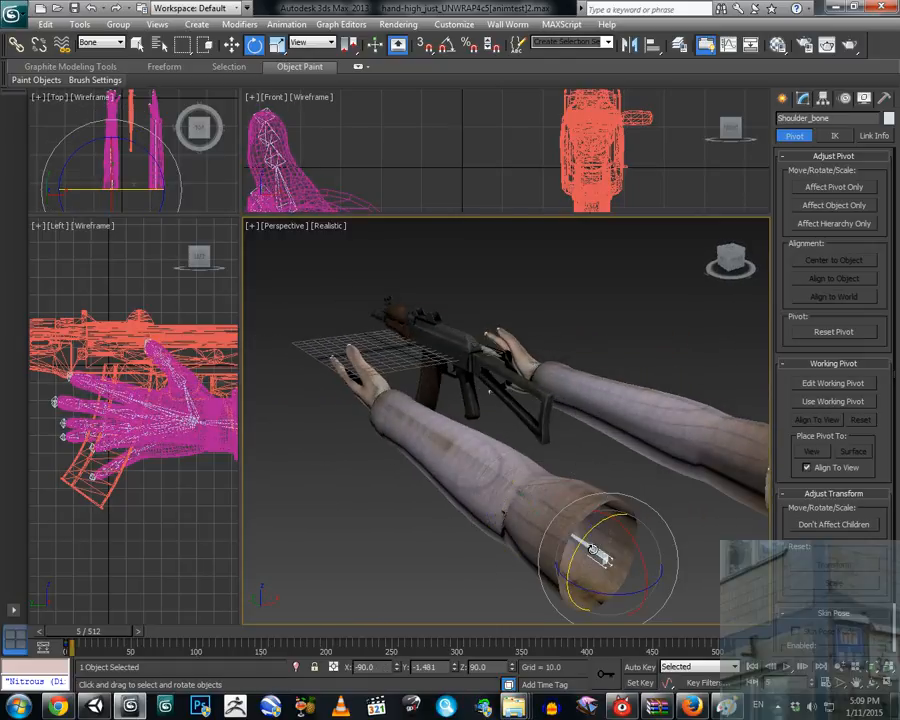
mouse_move(593, 533)
mouse_down()
mouse_move(568, 574)
mouse_move(592, 530)
mouse_move(583, 549)
mouse_up()
middle_drag(434, 438, 441, 450)
drag(592, 560, 598, 551)
middle_drag(394, 430, 462, 480)
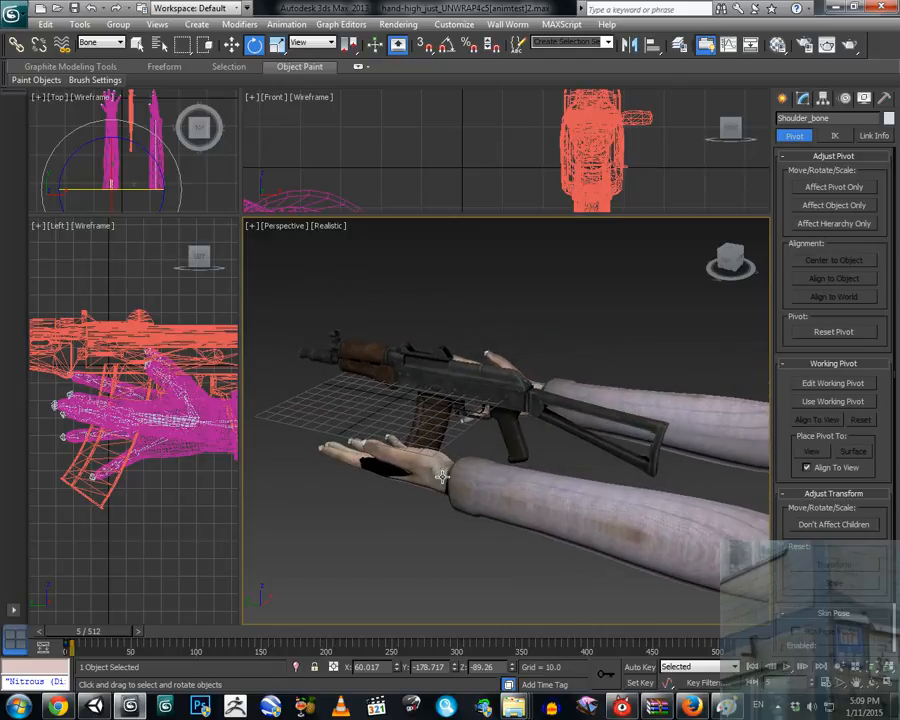
click(442, 476)
drag(441, 494, 440, 497)
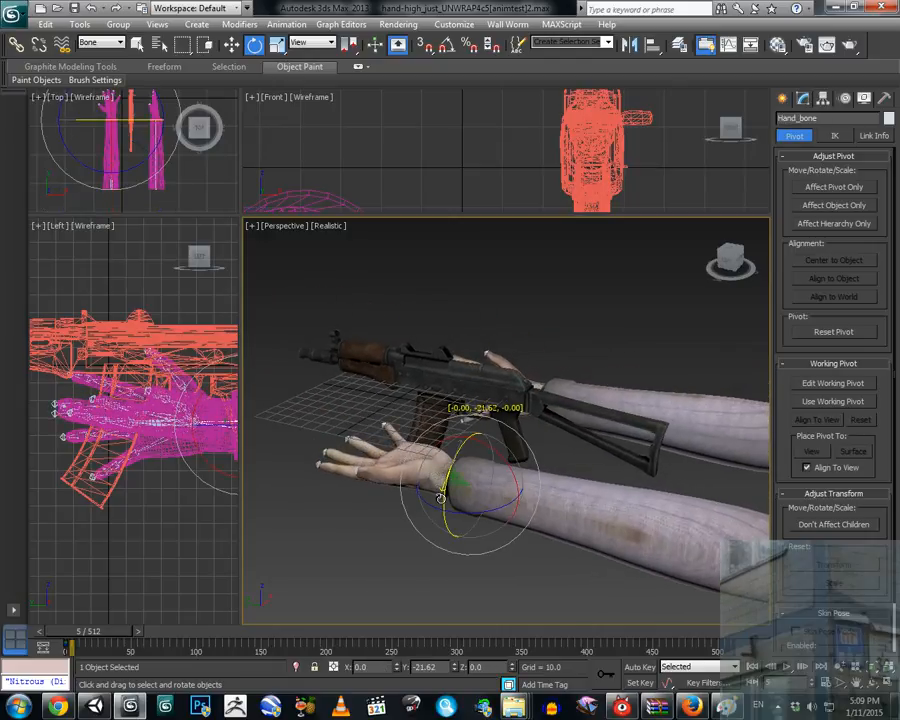
Swing the left Arm_bone about 8° around Z so the forearm angles toward the rifle.
click(642, 522)
middle_drag(686, 530, 615, 466)
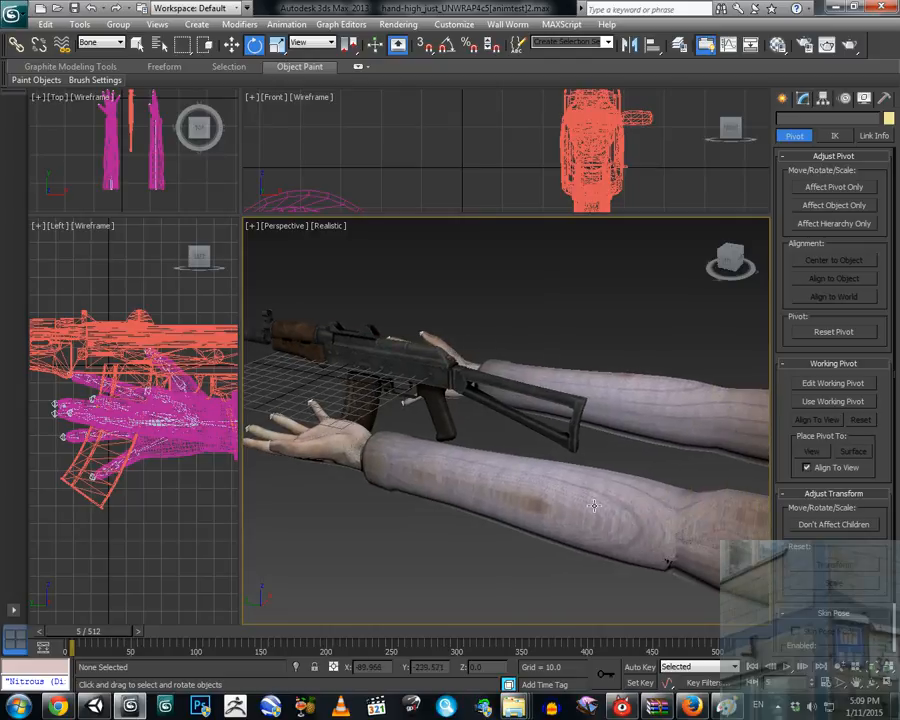
click(585, 532)
drag(686, 557, 677, 557)
middle_drag(713, 552, 608, 516)
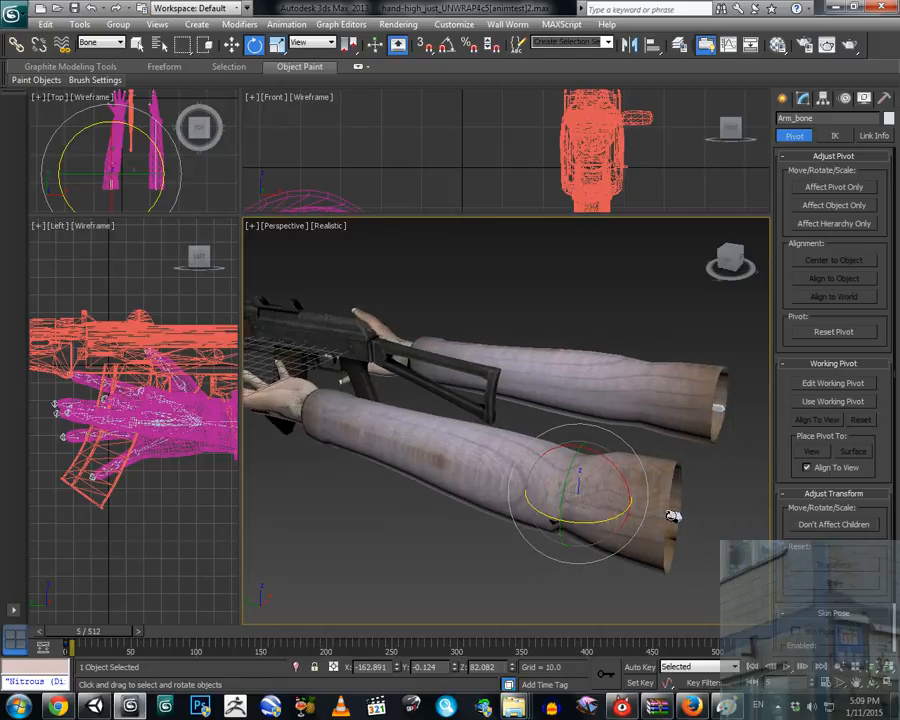
Move the left Shoulder_bone forward and sideways, to about X -84 and Y -210.
click(672, 516)
scroll(666, 521, down, 4)
alt+middle_drag(665, 521, 470, 300)
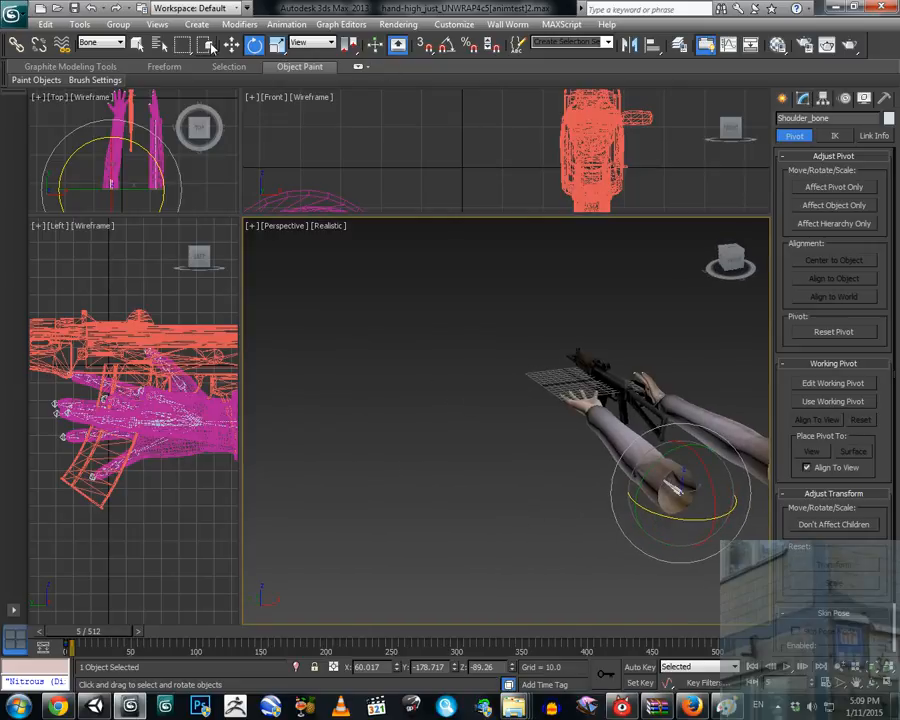
click(231, 44)
drag(720, 484, 623, 494)
alt+middle_drag(624, 494, 637, 488)
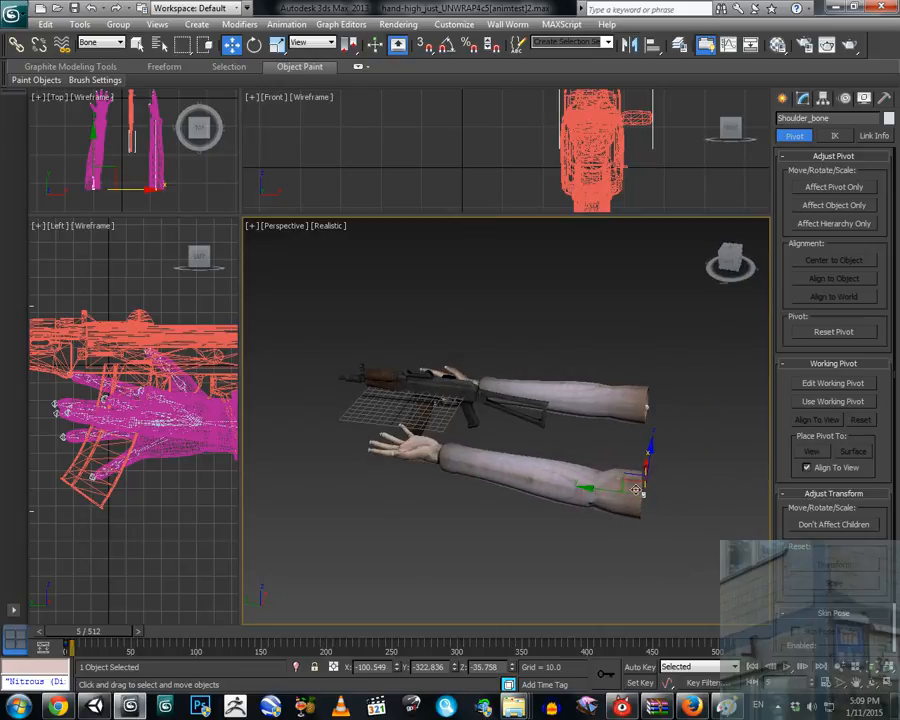
drag(595, 487, 545, 489)
alt+middle_drag(545, 489, 504, 482)
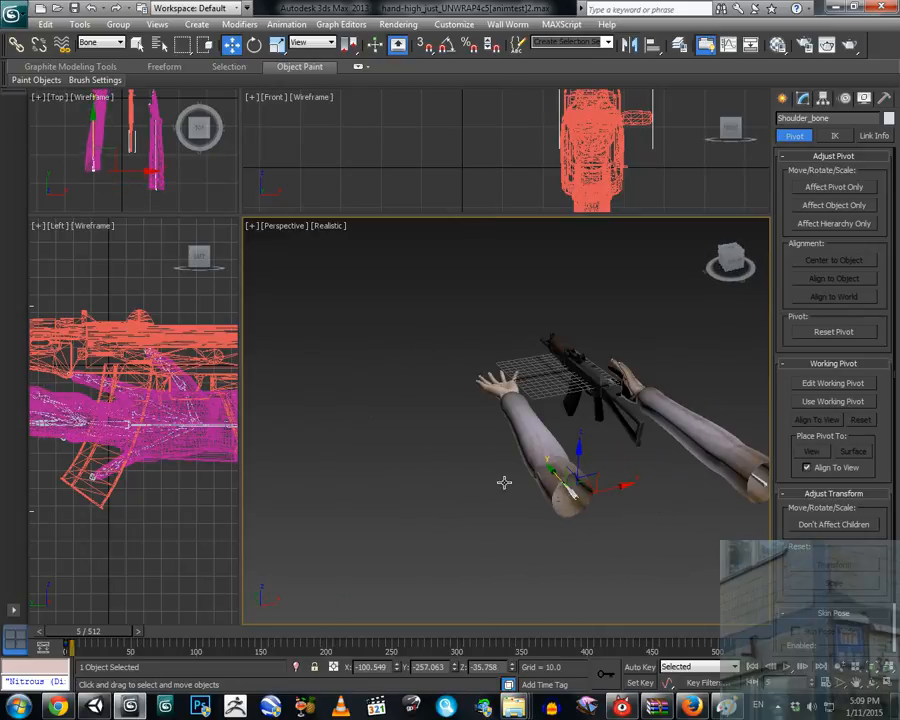
drag(610, 488, 641, 484)
alt+middle_drag(550, 452, 516, 428)
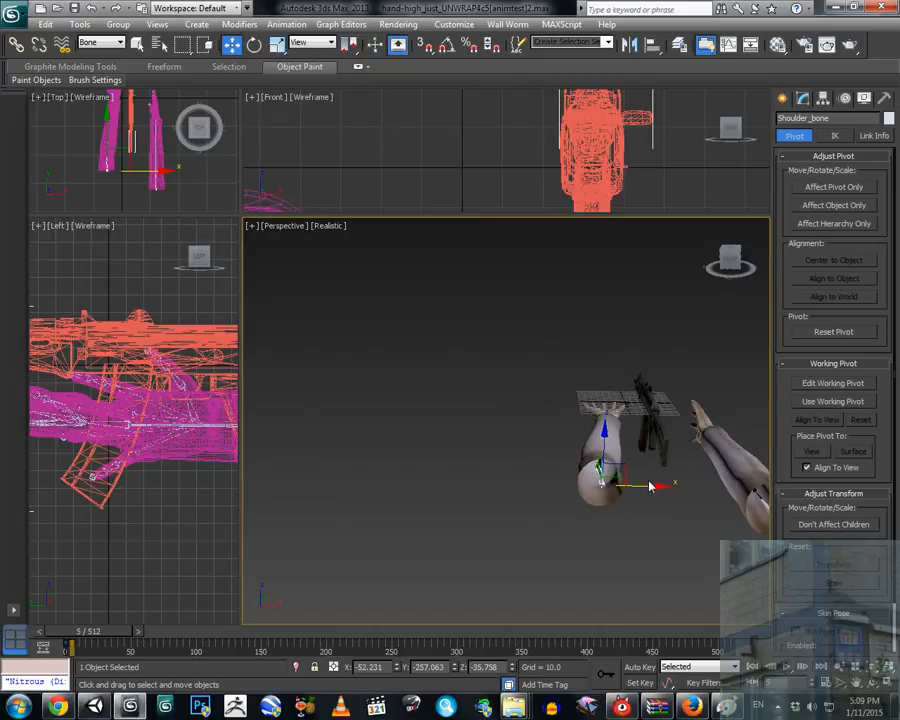
drag(649, 484, 605, 490)
alt+middle_drag(605, 490, 745, 492)
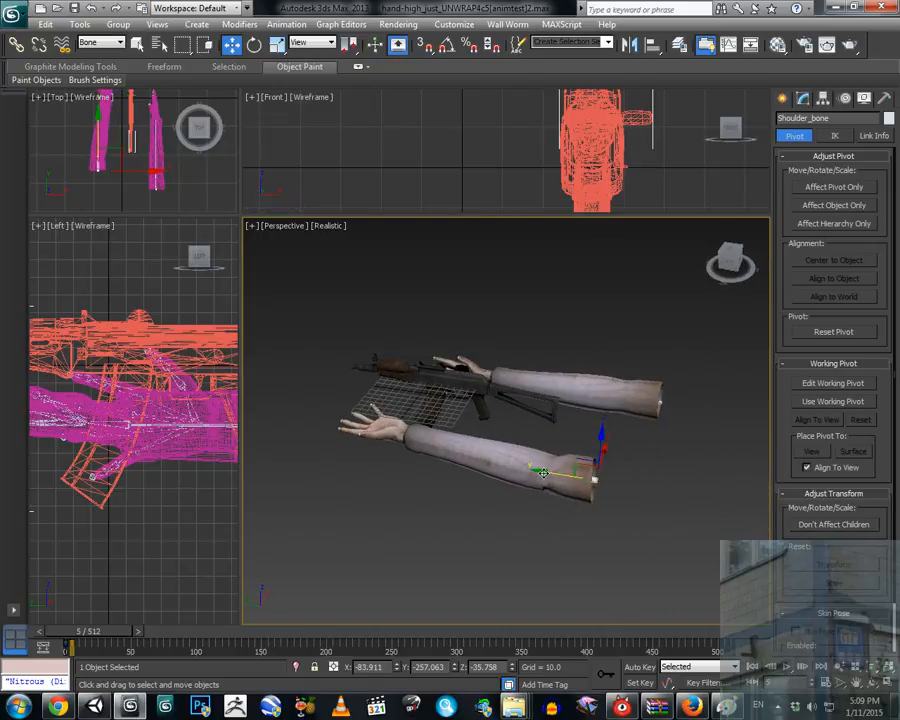
drag(542, 474, 397, 315)
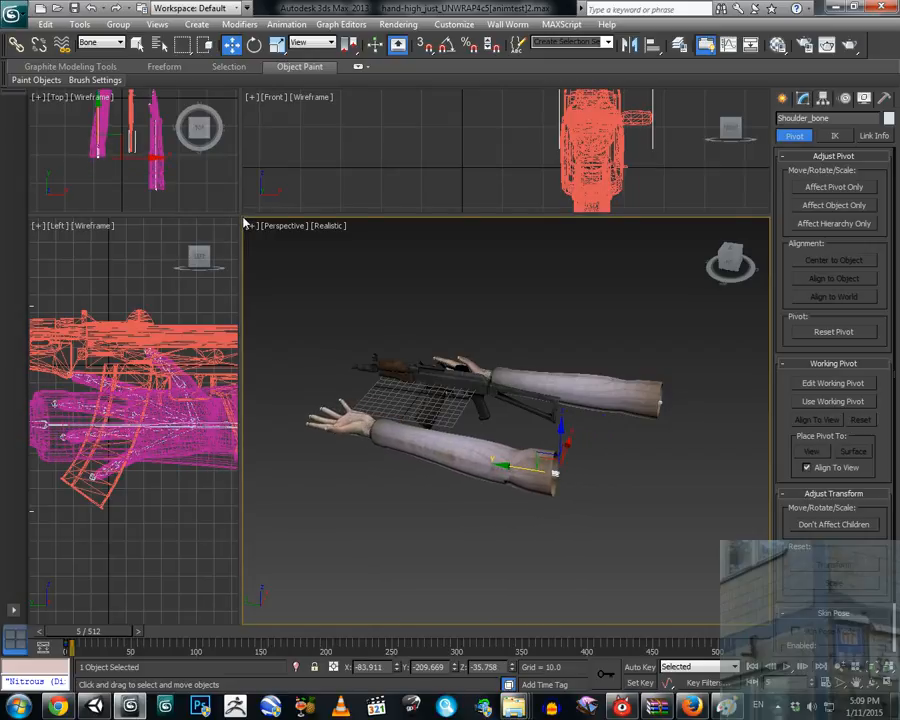
Enlarge the Perspective viewport, shift the left Shoulder_bone slightly farther forward along Y, and clear the selection.
drag(242, 216, 102, 131)
middle_drag(307, 269, 482, 350)
scroll(338, 280, up, 4)
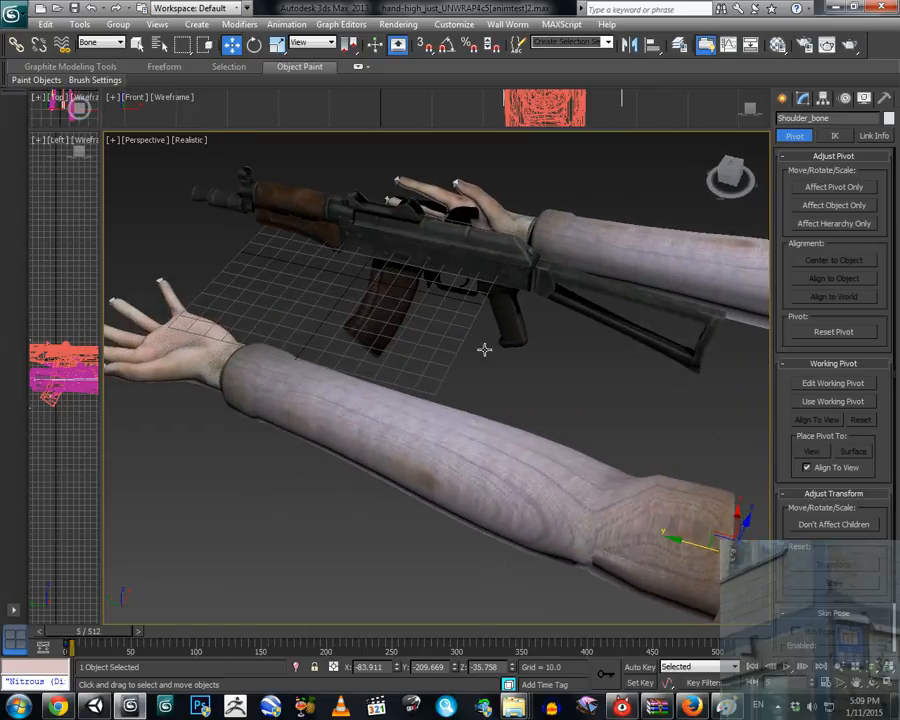
mouse_move(674, 540)
mouse_down()
mouse_move(700, 536)
mouse_move(684, 541)
mouse_up()
click(519, 481)
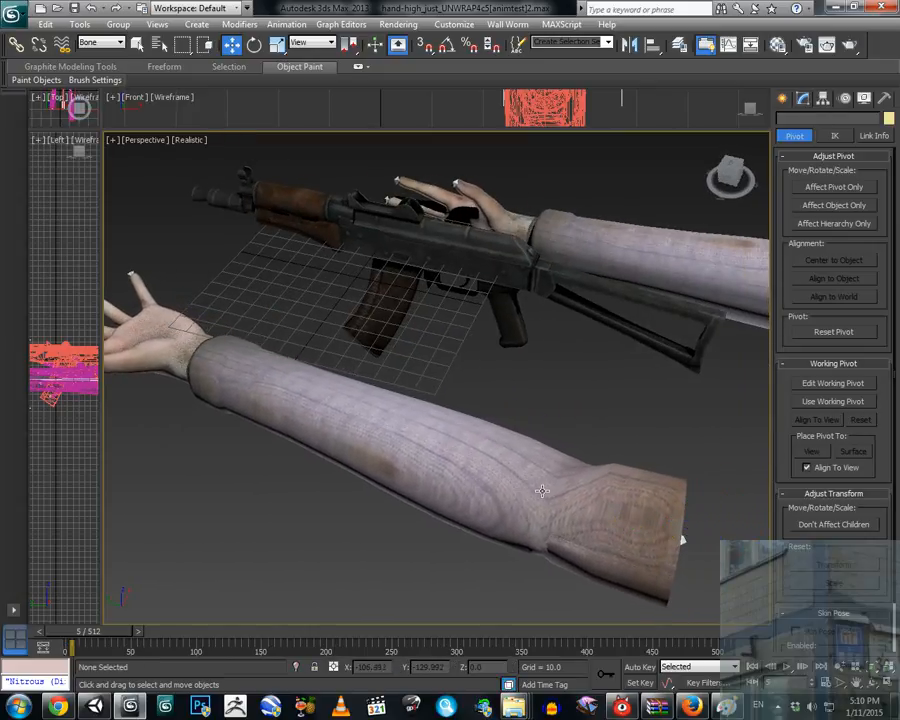
Rotate the left Arm_bone about 24° around Z so the forearm reaches in under the rifle.
alt+middle_drag(541, 490, 549, 502)
click(578, 475)
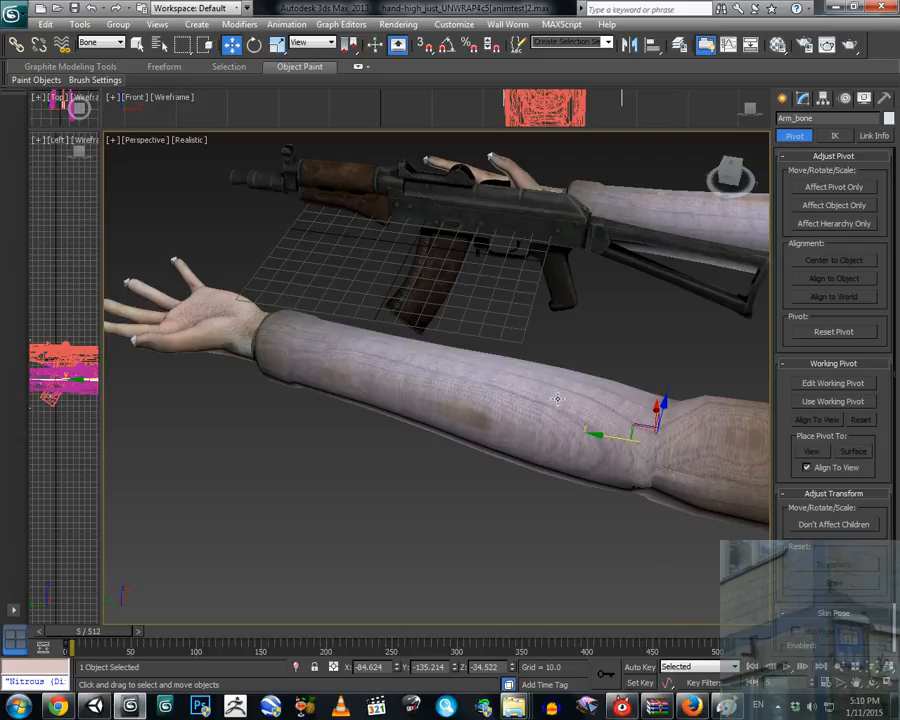
click(254, 44)
drag(670, 484, 636, 488)
alt+middle_drag(643, 488, 632, 377)
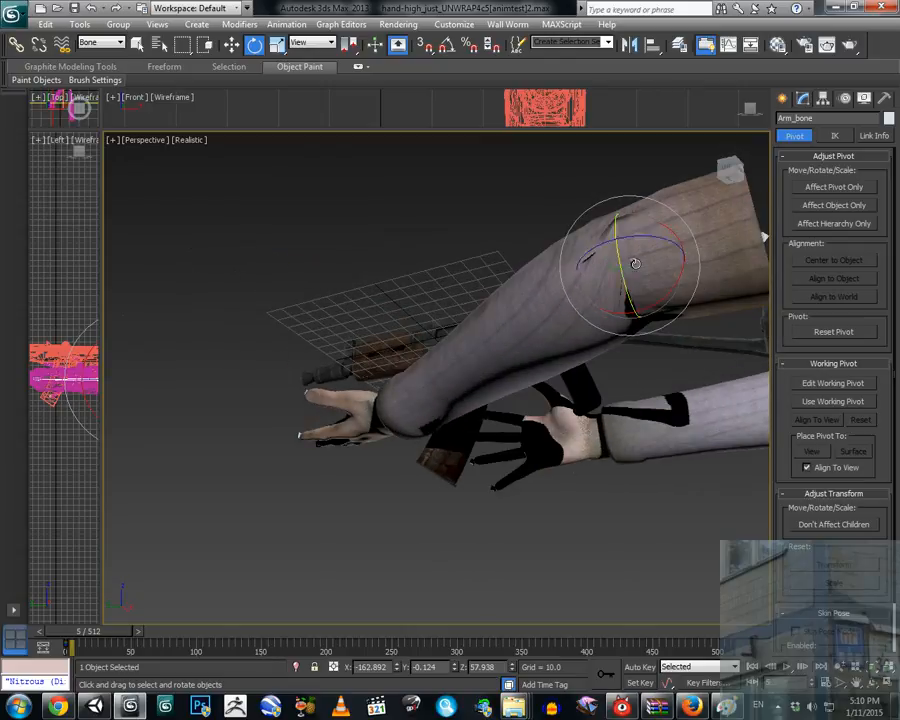
middle_drag(628, 256, 483, 287)
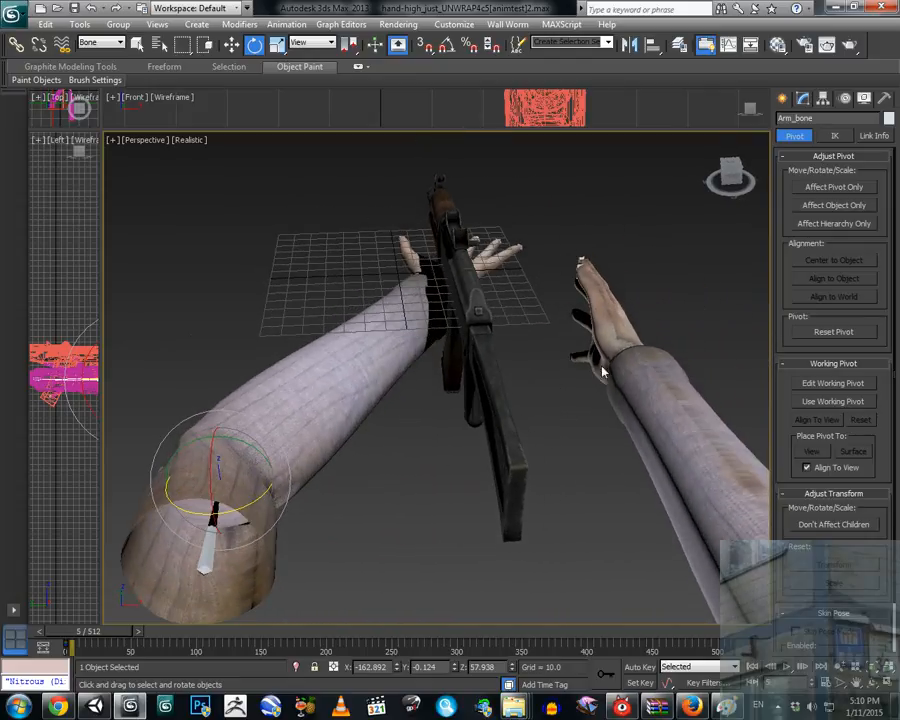
Rotate the left Hand_bone around Z to about 38° to angle the hand at the wrist.
alt+middle_drag(379, 364, 531, 387)
alt+middle_drag(583, 372, 461, 500)
click(422, 420)
drag(457, 480, 440, 485)
alt+middle_drag(397, 398, 467, 327)
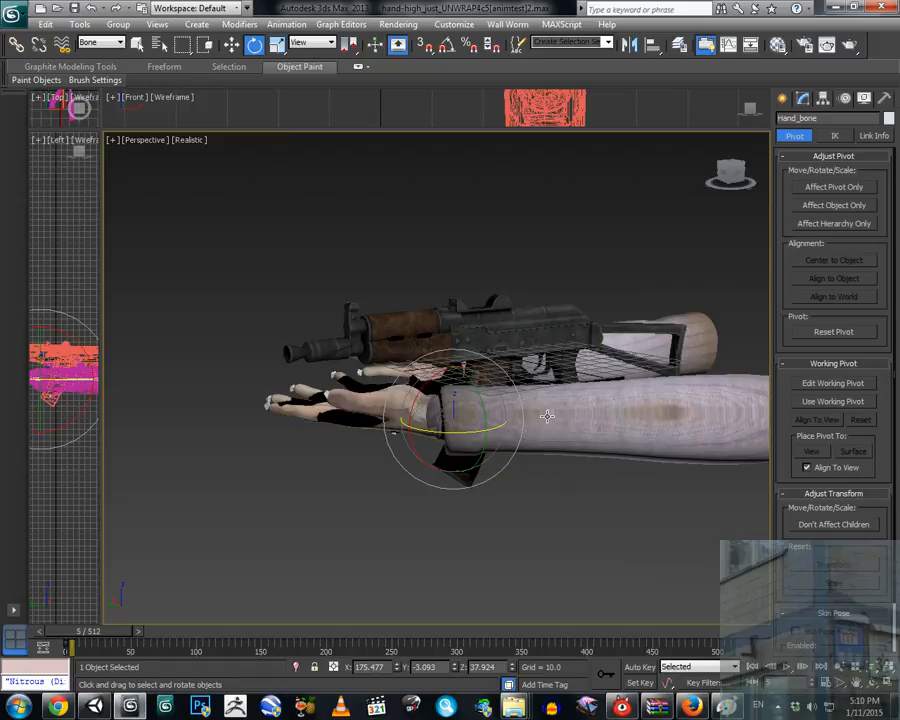
Tilt the left Arm_bone about 4° to raise the hand toward the handguard and rotate it about 5° around Z.
click(619, 412)
alt+middle_drag(652, 432, 612, 463)
click(625, 440)
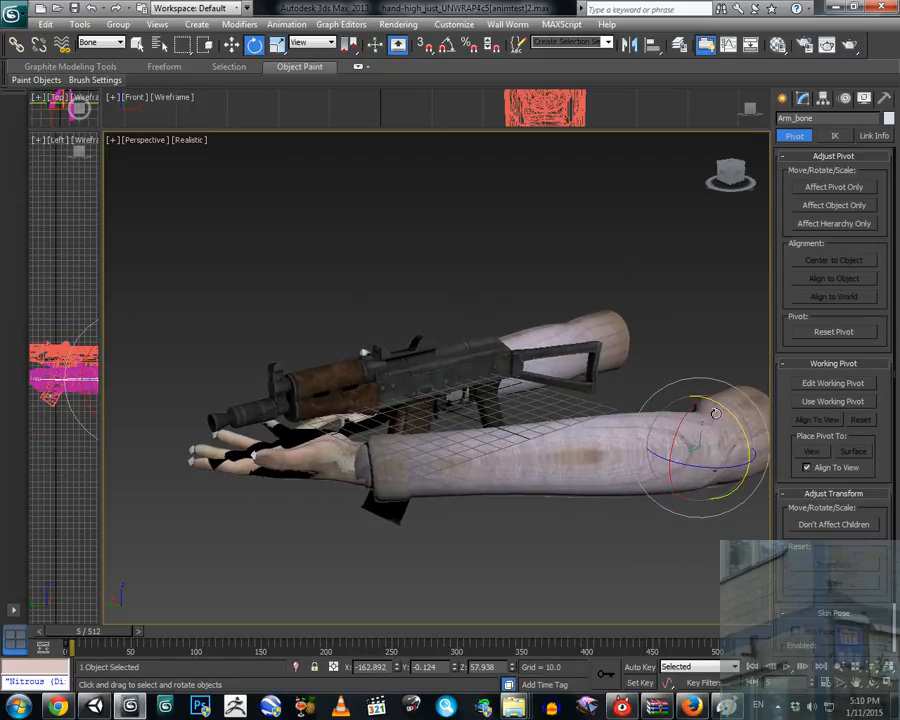
drag(683, 416, 688, 410)
alt+middle_drag(497, 415, 449, 441)
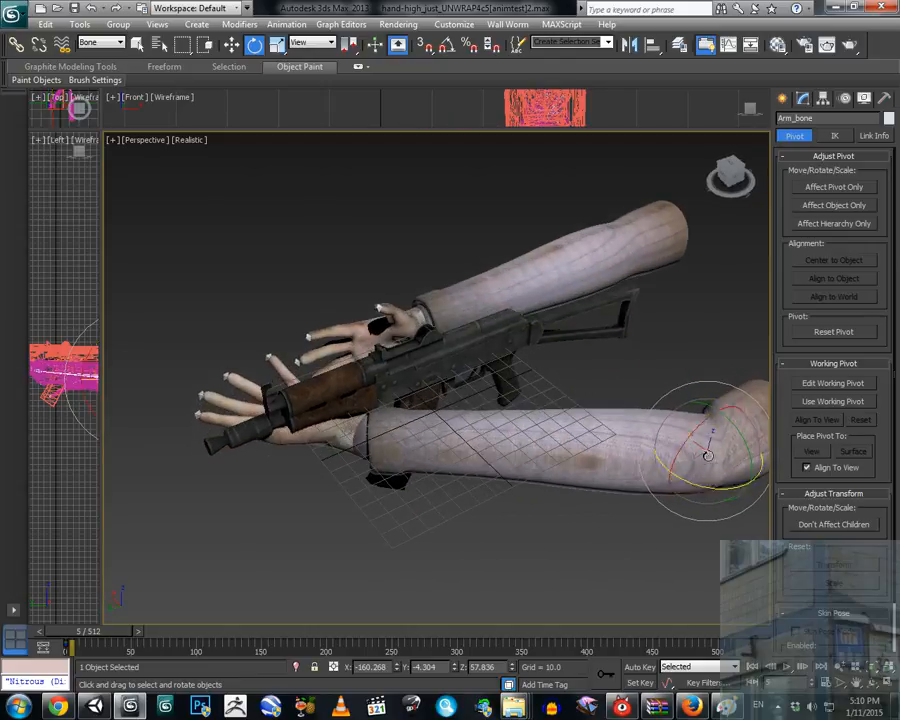
drag(694, 483, 702, 487)
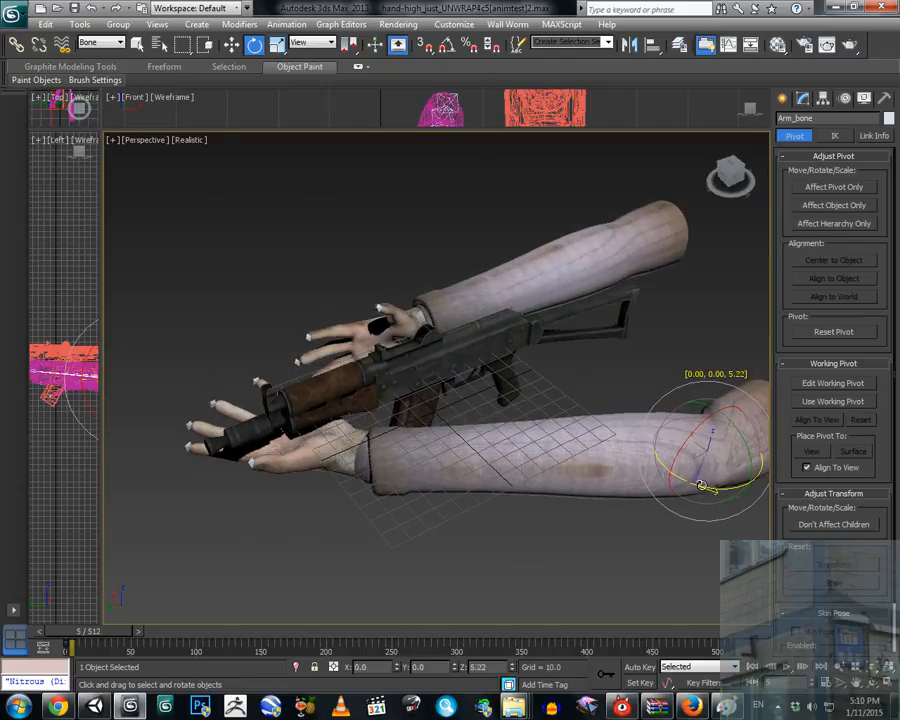
Rotate the left Hand_bone about -13° around Z to turn the palm in under the handguard.
click(358, 450)
alt+middle_drag(369, 455, 399, 426)
click(405, 398)
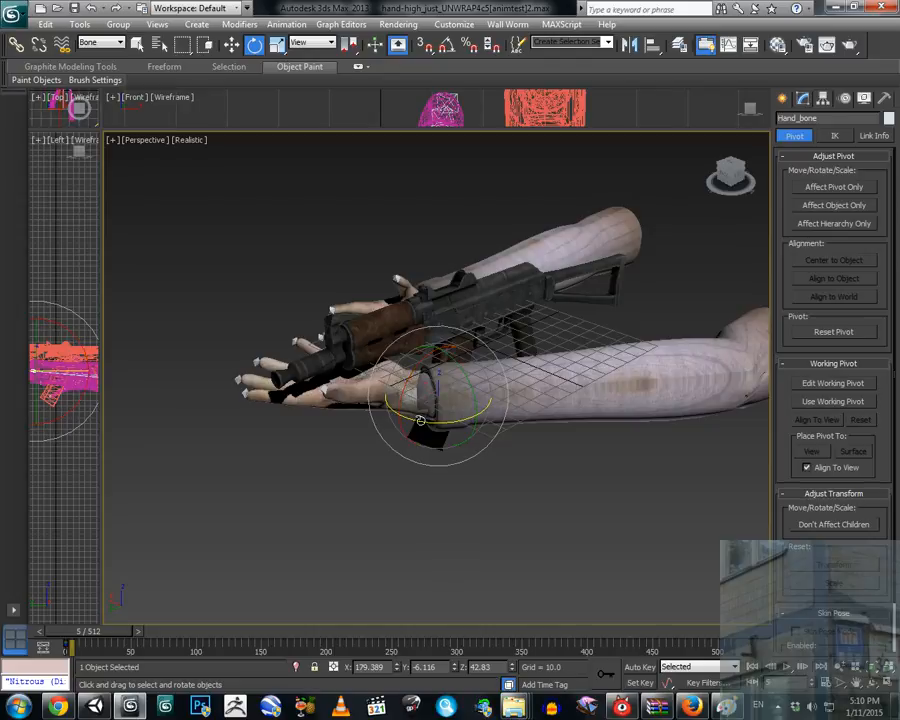
mouse_move(404, 408)
mouse_down()
mouse_move(408, 426)
mouse_move(402, 419)
mouse_up()
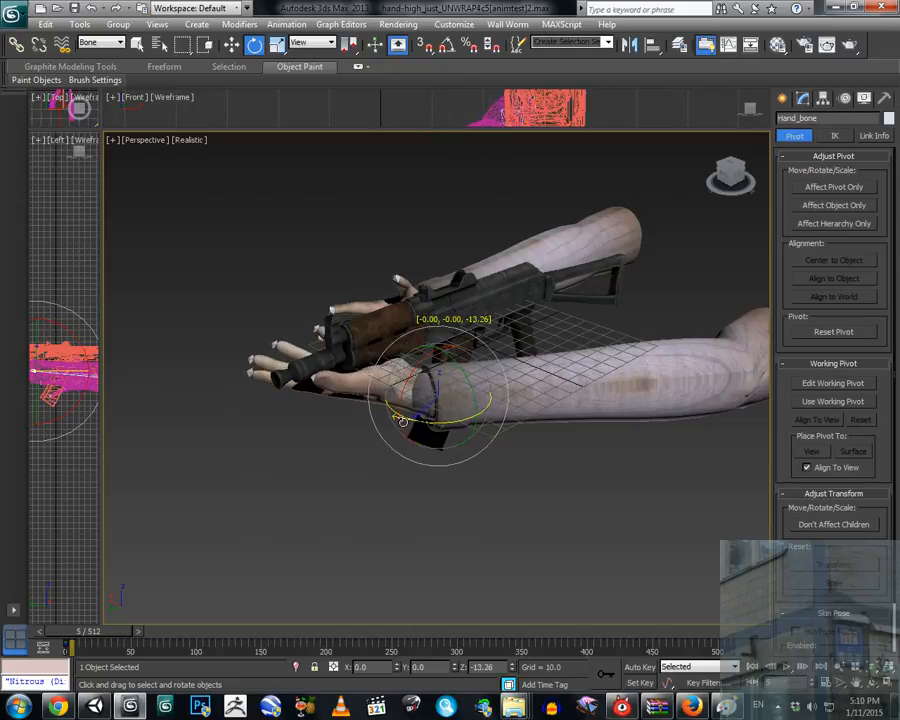
Examine the left wrist, sleeve opening and hand position against the rifle from several angles.
alt+middle_drag(405, 415, 522, 358)
scroll(430, 398, up, 5)
alt+middle_drag(586, 388, 433, 397)
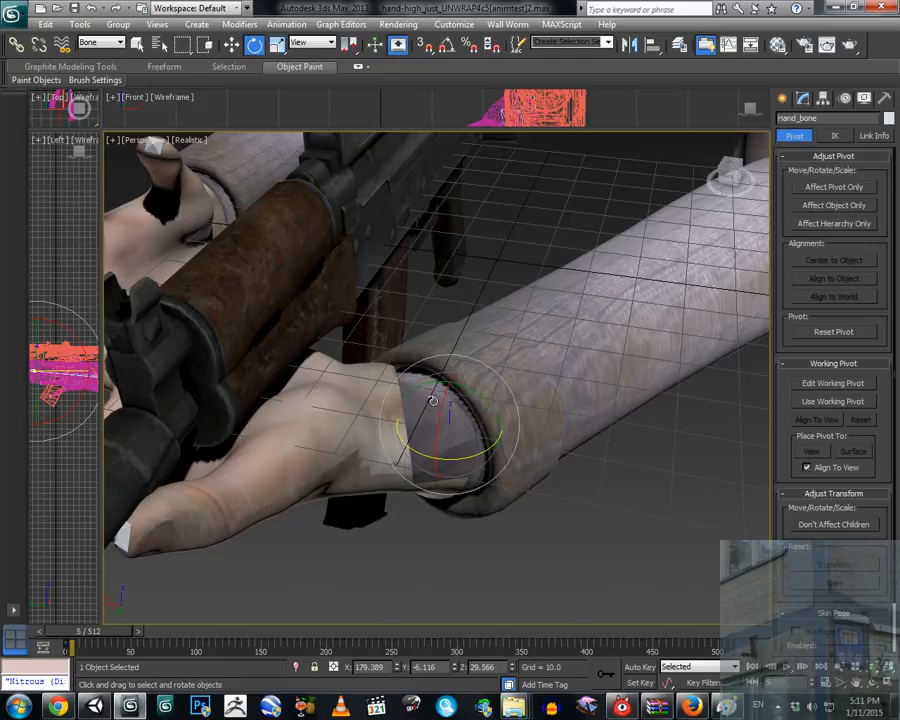
alt+middle_drag(433, 400, 438, 366)
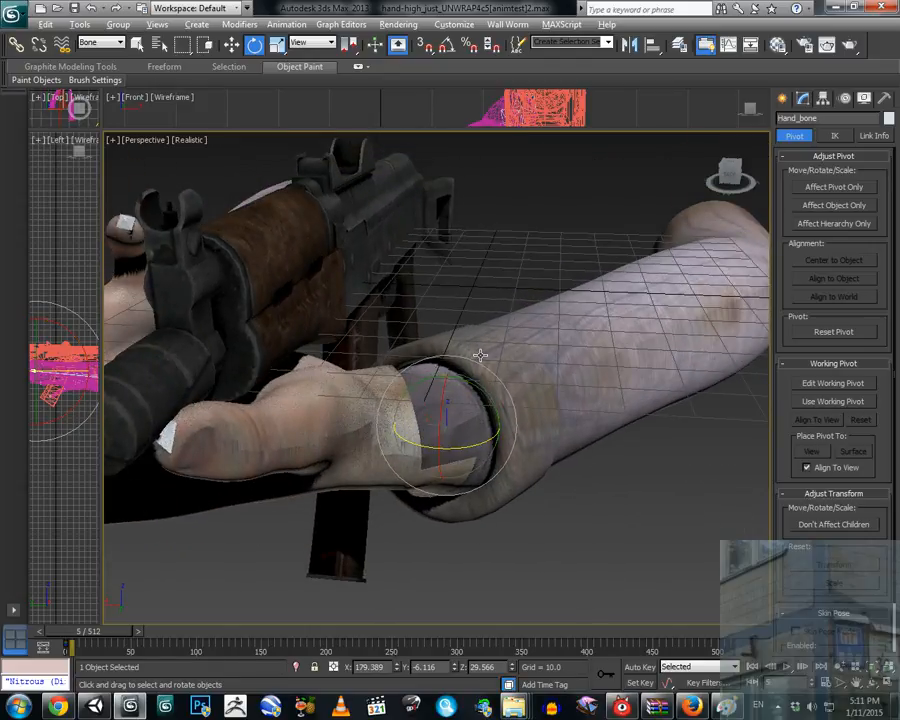
alt+middle_drag(481, 355, 431, 392)
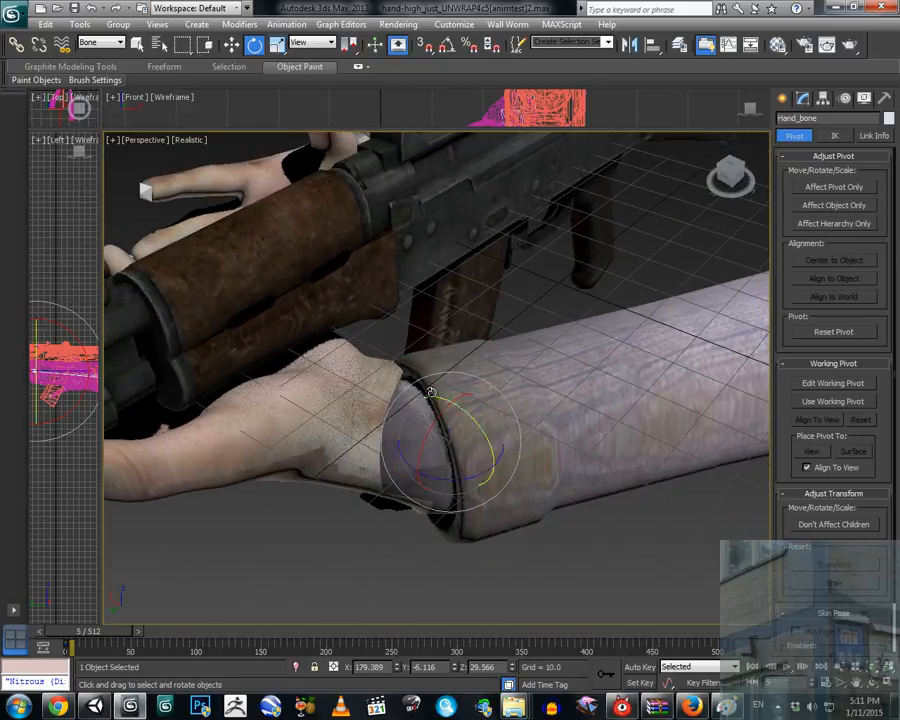
alt+middle_drag(545, 387, 420, 397)
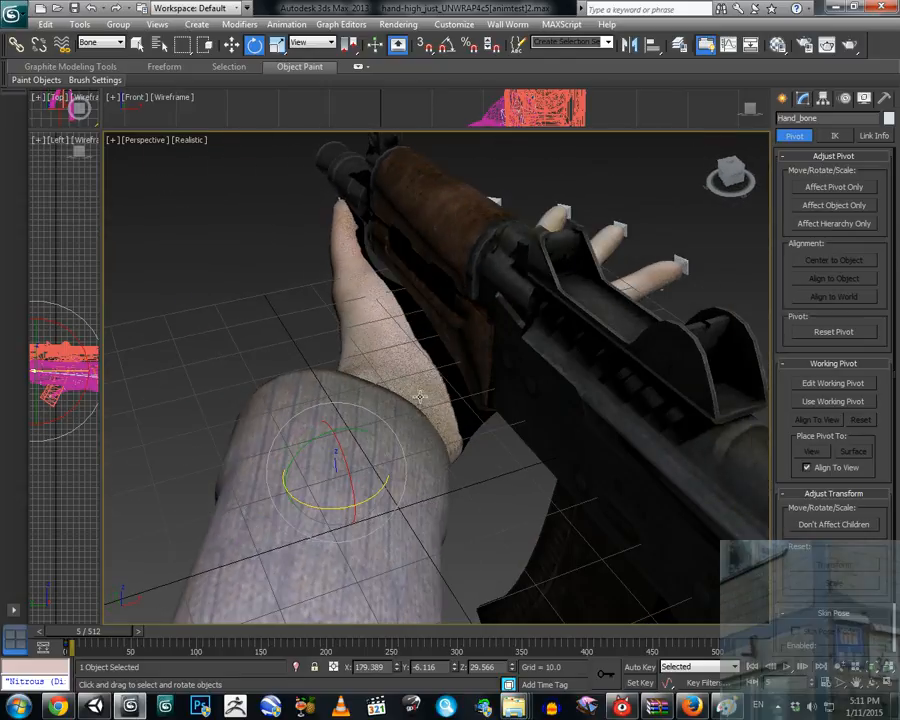
alt+middle_drag(375, 373, 411, 420)
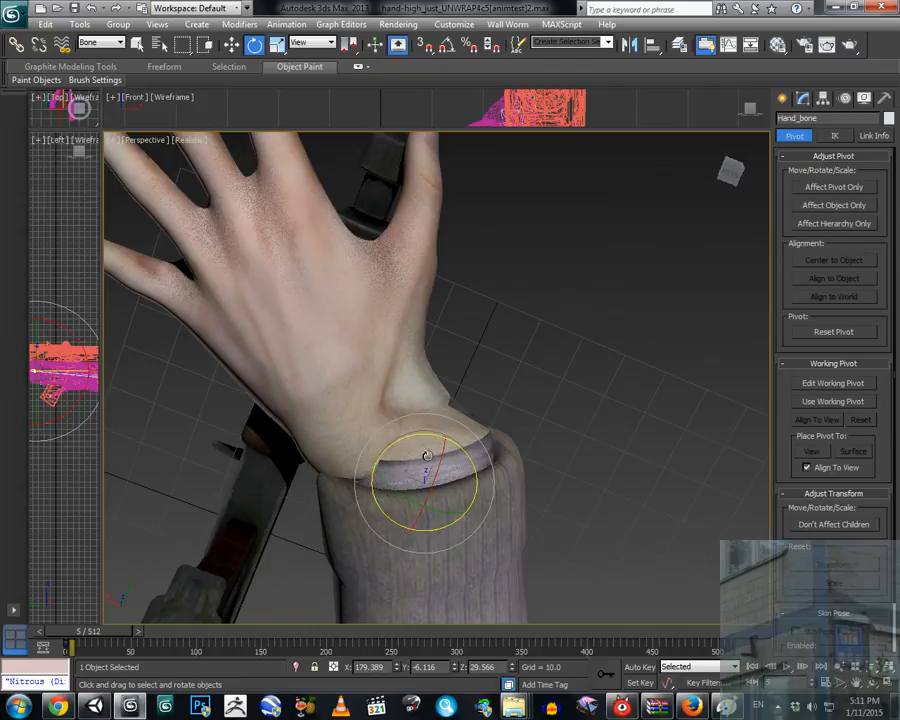
alt+middle_drag(404, 467, 429, 455)
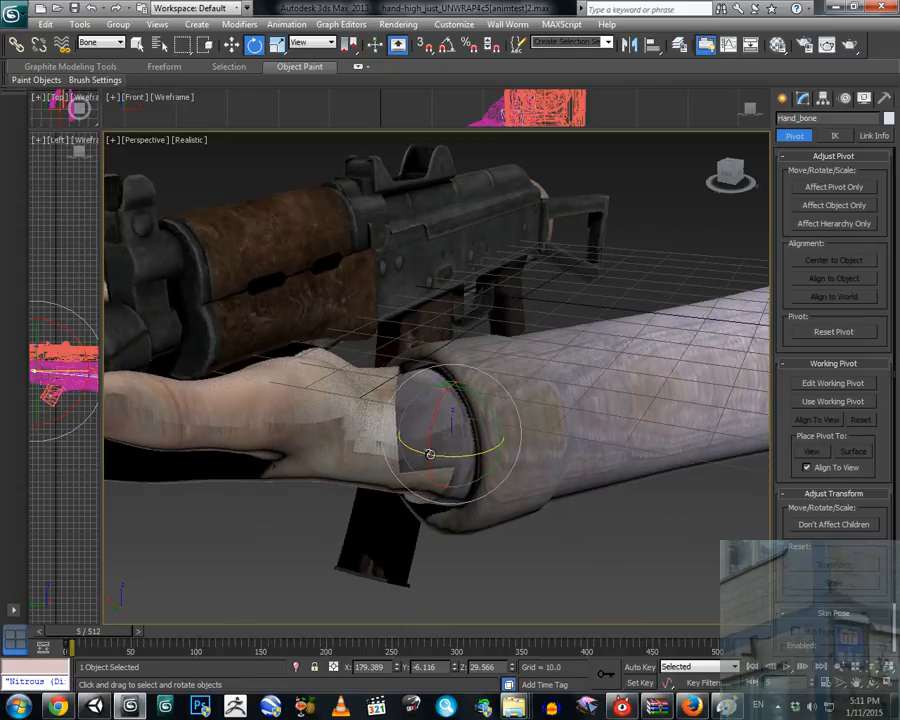
Tilt the left Hand_bone about 2° around X at the wrist and check its fit beneath the handguard.
mouse_move(433, 430)
mouse_down()
mouse_move(438, 412)
mouse_move(433, 424)
mouse_up()
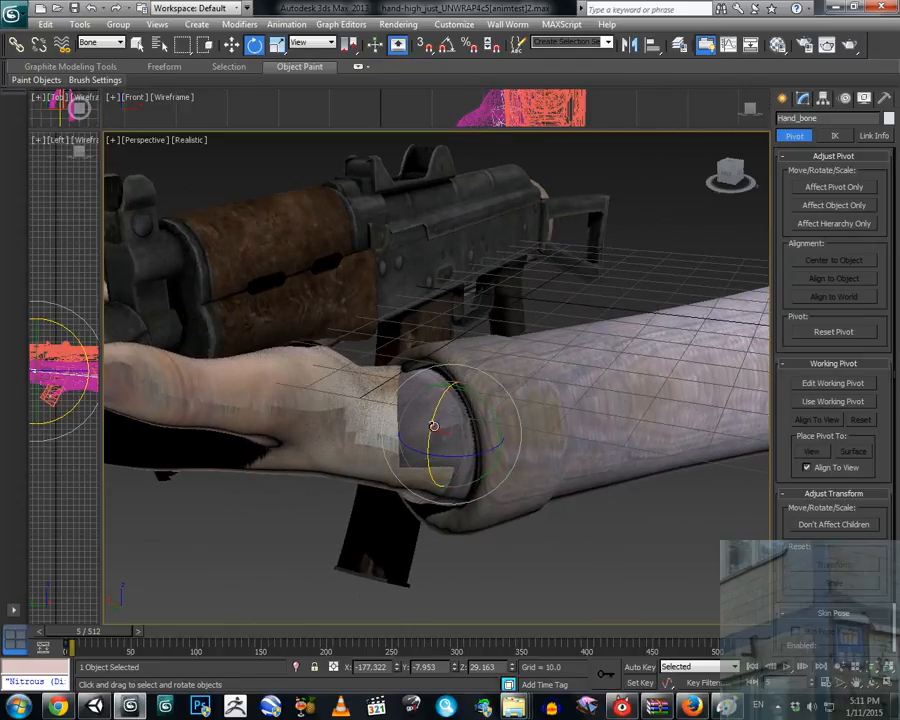
key(ctrl+z)
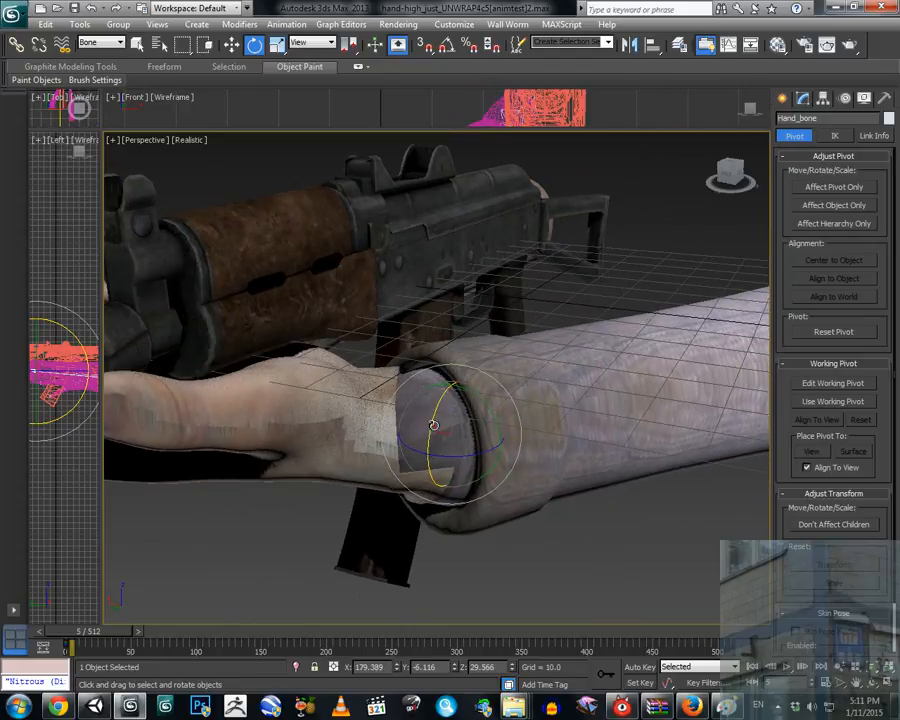
mouse_move(430, 425)
mouse_down()
mouse_move(438, 394)
mouse_move(430, 436)
mouse_move(432, 402)
mouse_move(438, 435)
mouse_move(436, 418)
mouse_up()
key(ctrl+z)
alt+middle_drag(436, 418, 335, 395)
scroll(283, 374, down, 2)
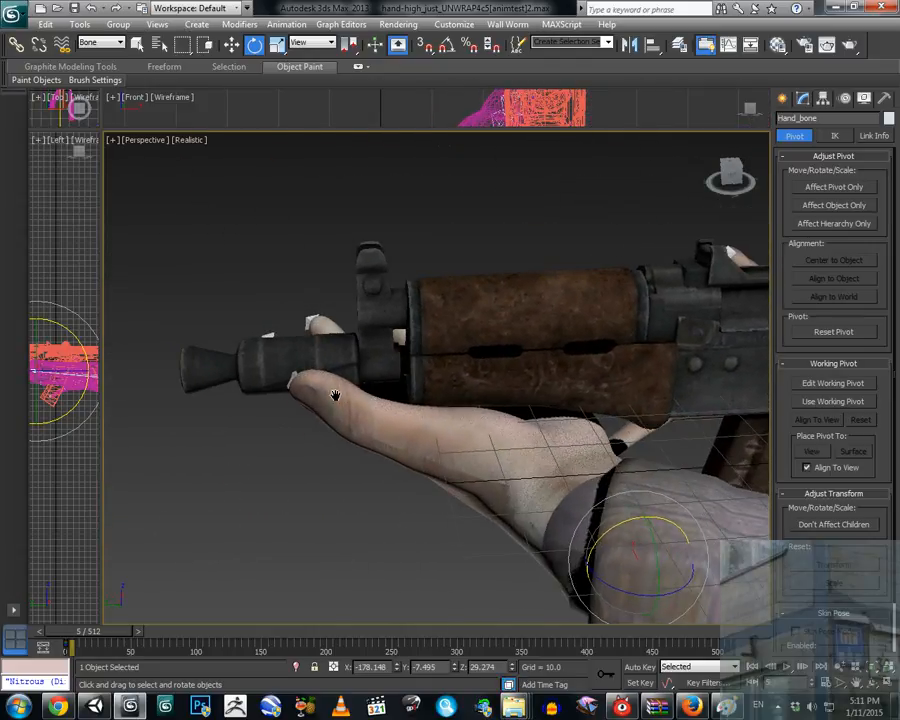
alt+middle_drag(467, 428, 519, 518)
mouse_move(564, 567)
mouse_down()
mouse_move(548, 562)
mouse_move(550, 578)
mouse_up()
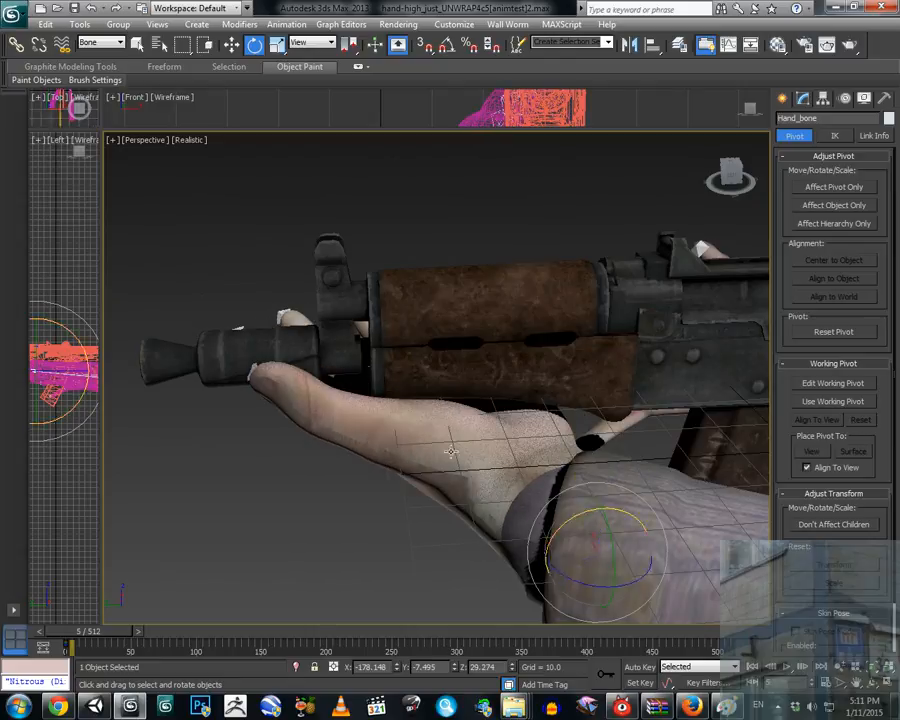
alt+middle_drag(420, 385, 524, 514)
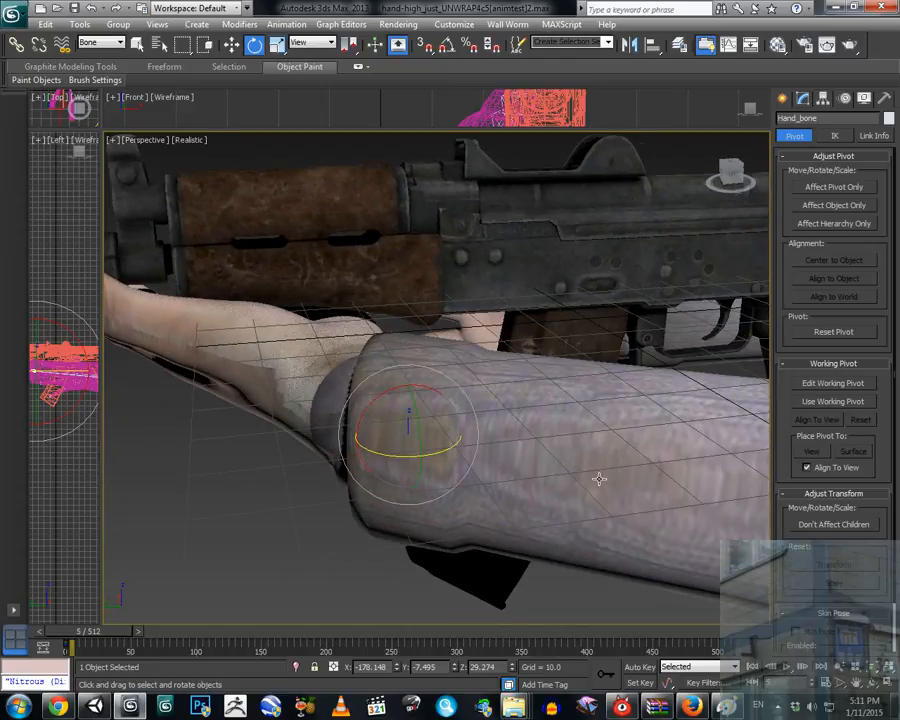
Rotate the left Arm_bone about 5° around Z at the elbow.
scroll(610, 492, down, 5)
click(579, 413)
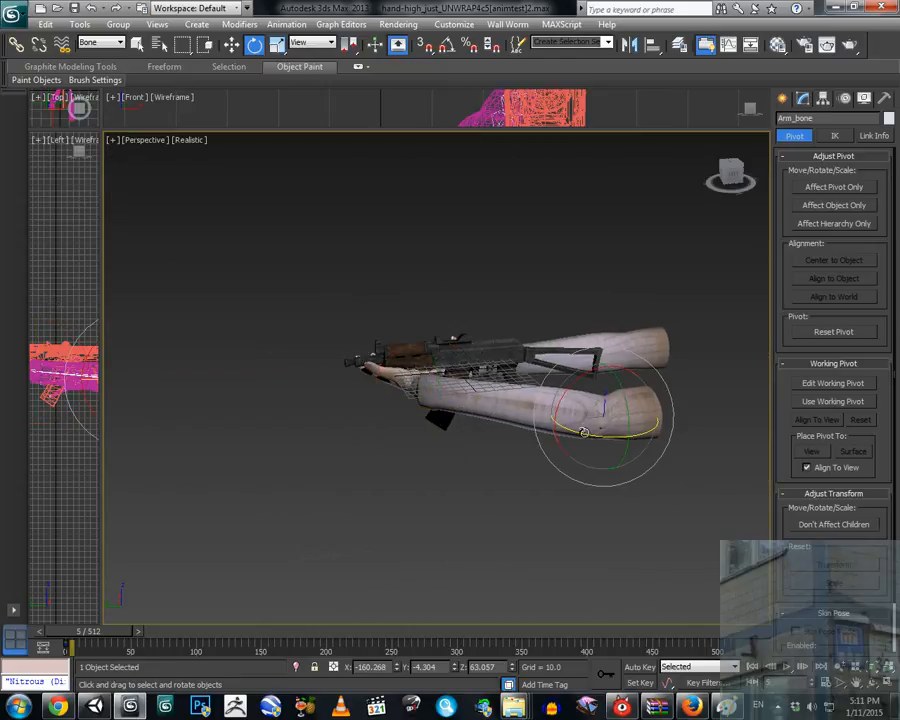
drag(584, 432, 598, 437)
Rotate the left Hand_bone about -16° around Z, and rotate the left Arm_bone about -6° around Z.
scroll(502, 414, up, 5)
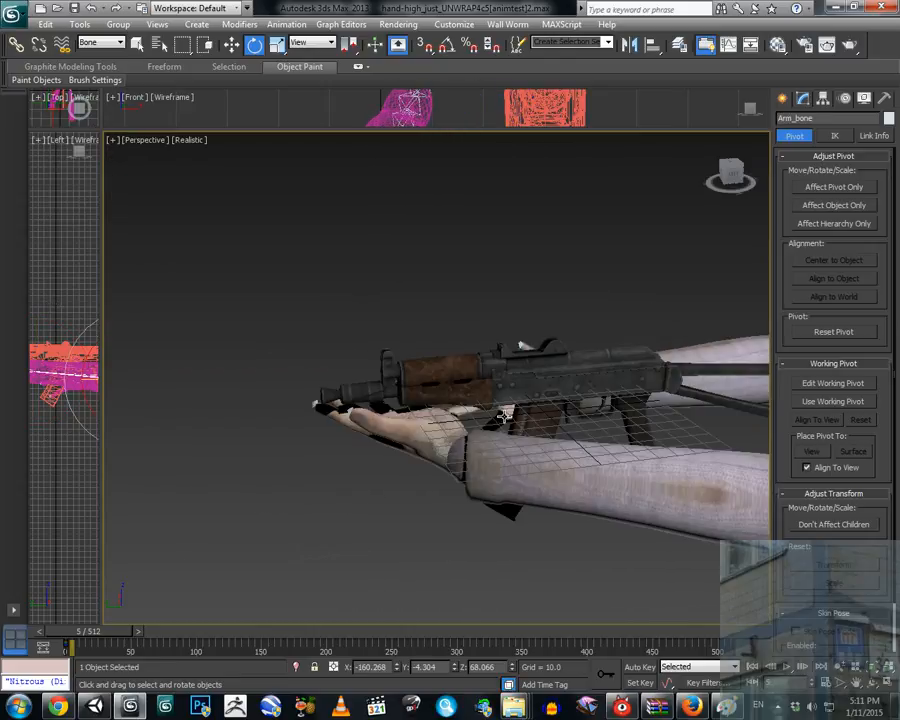
scroll(428, 398, up, 4)
click(537, 576)
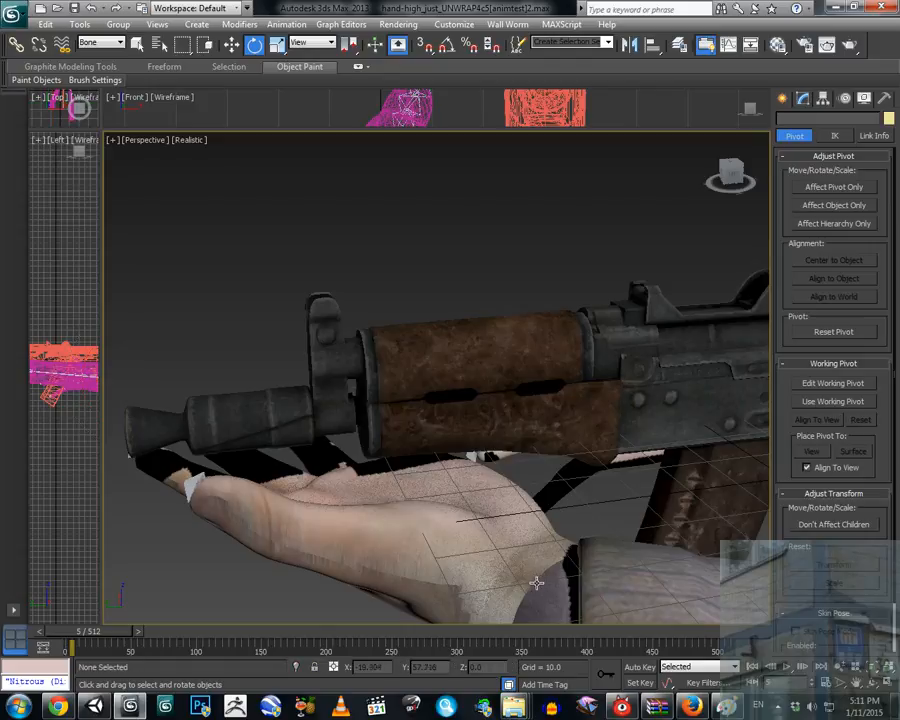
middle_drag(536, 583, 528, 525)
middle_drag(669, 550, 606, 513)
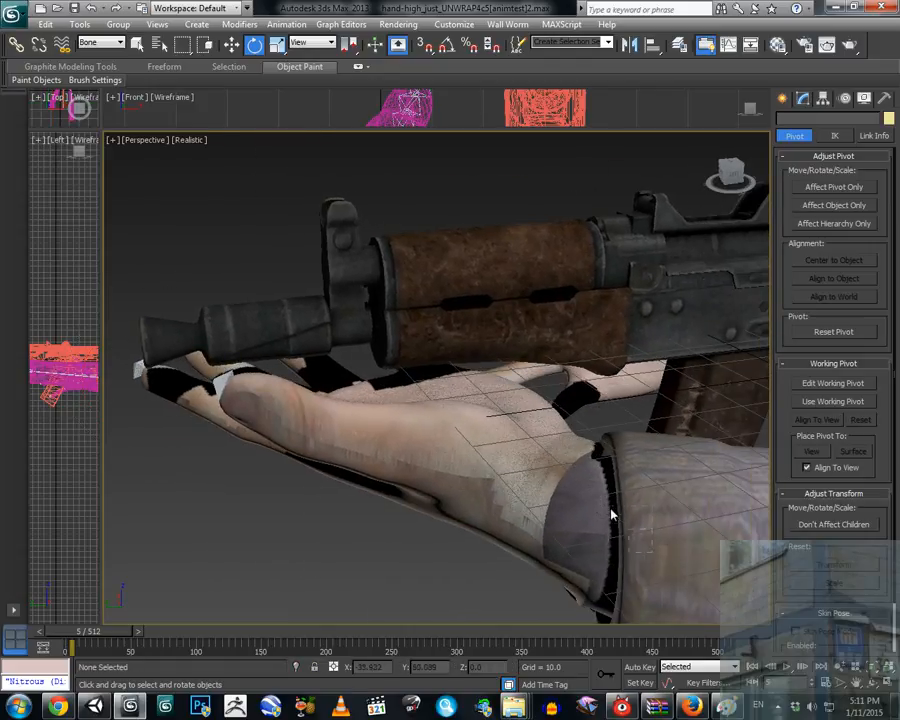
click(581, 488)
scroll(593, 510, down, 4)
scroll(575, 487, up, 4)
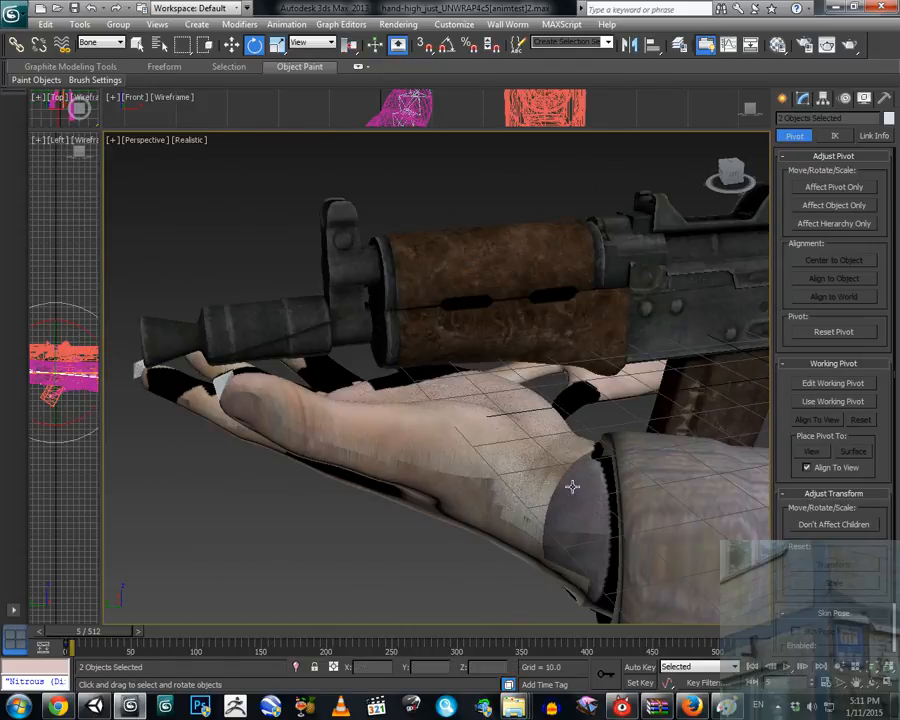
scroll(571, 505, down, 4)
drag(574, 460, 551, 455)
middle_drag(652, 468, 343, 471)
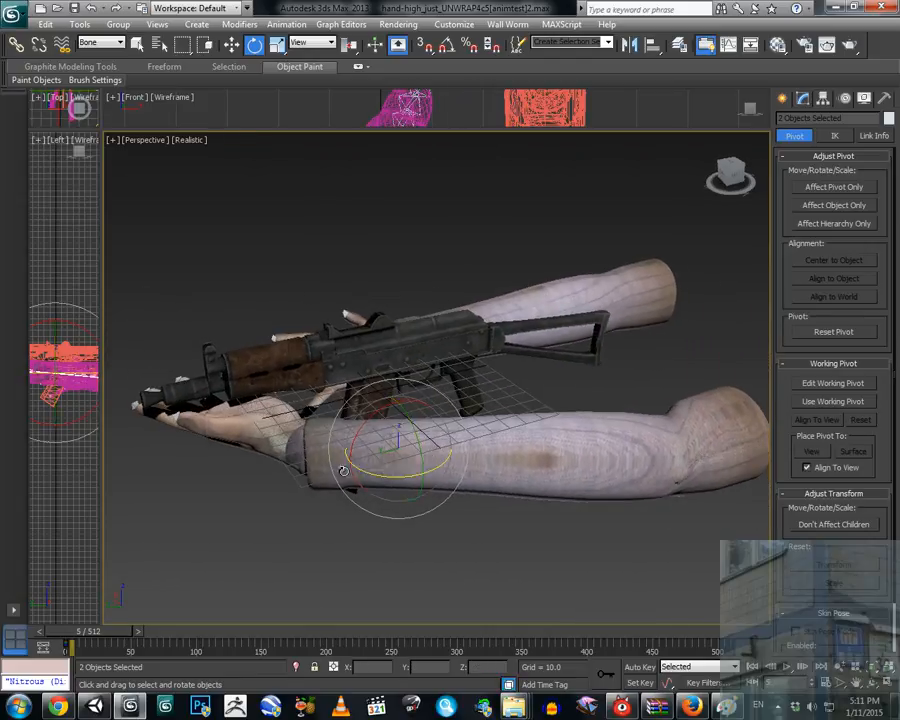
click(298, 443)
drag(316, 474, 292, 485)
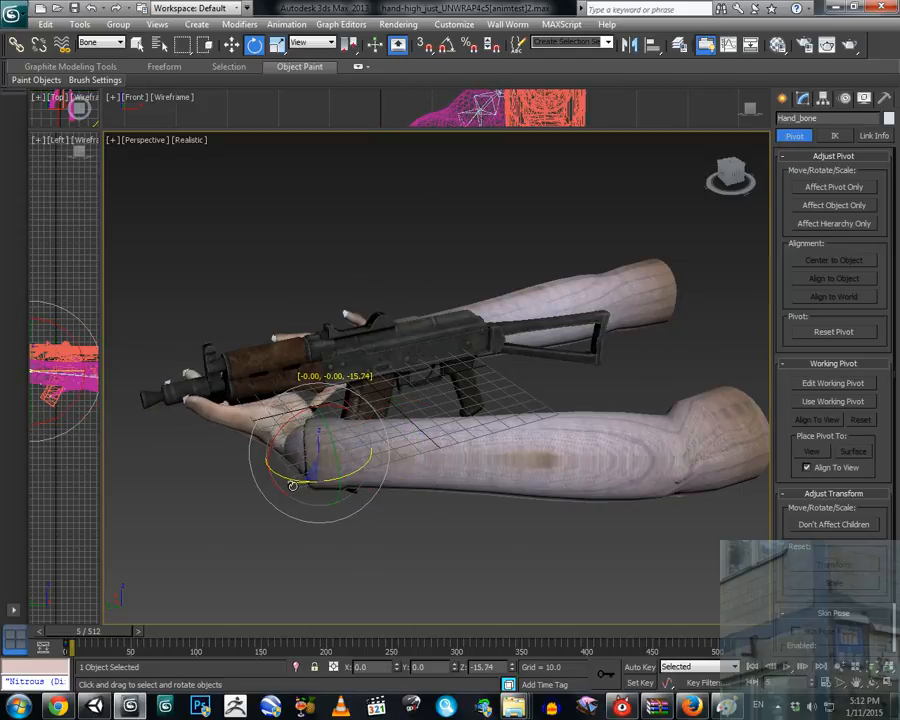
click(631, 486)
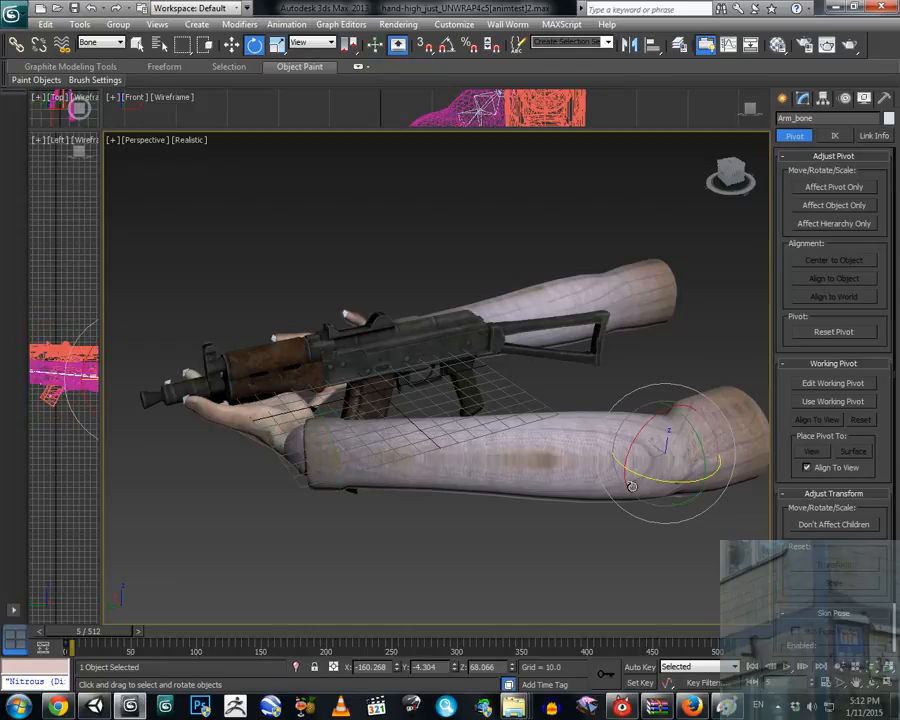
drag(650, 478, 630, 474)
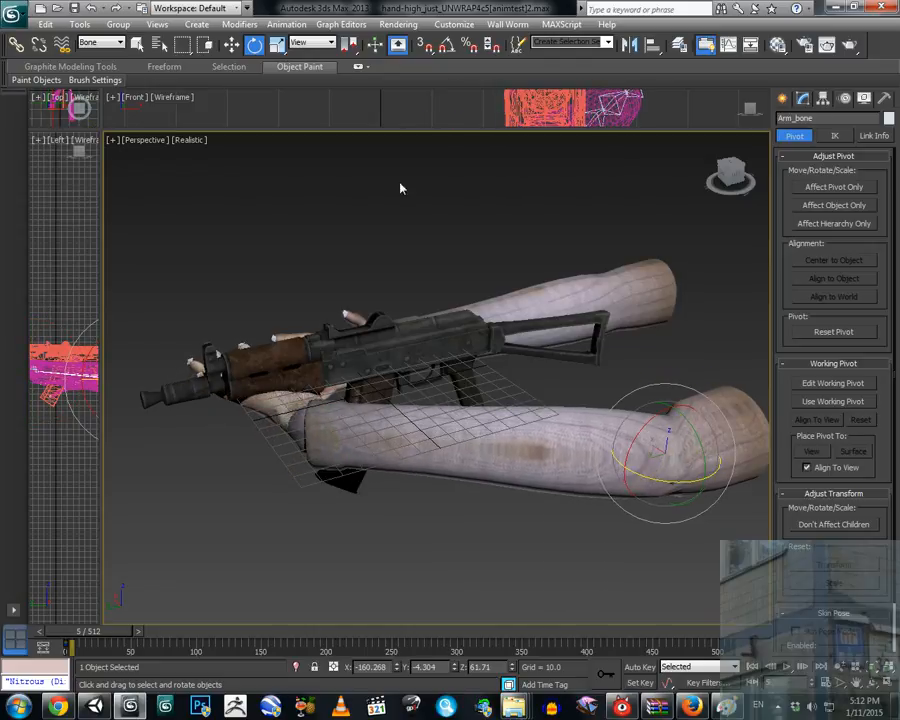
Move the left Shoulder_bone about 19 units in the negative X direction.
click(231, 45)
click(700, 432)
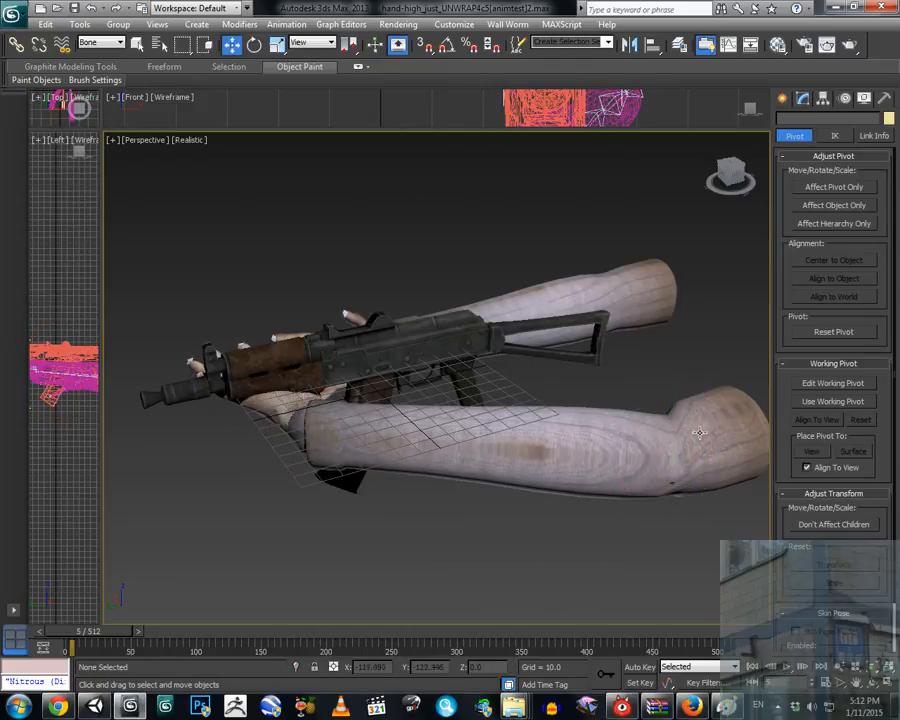
alt+middle_drag(740, 436, 306, 477)
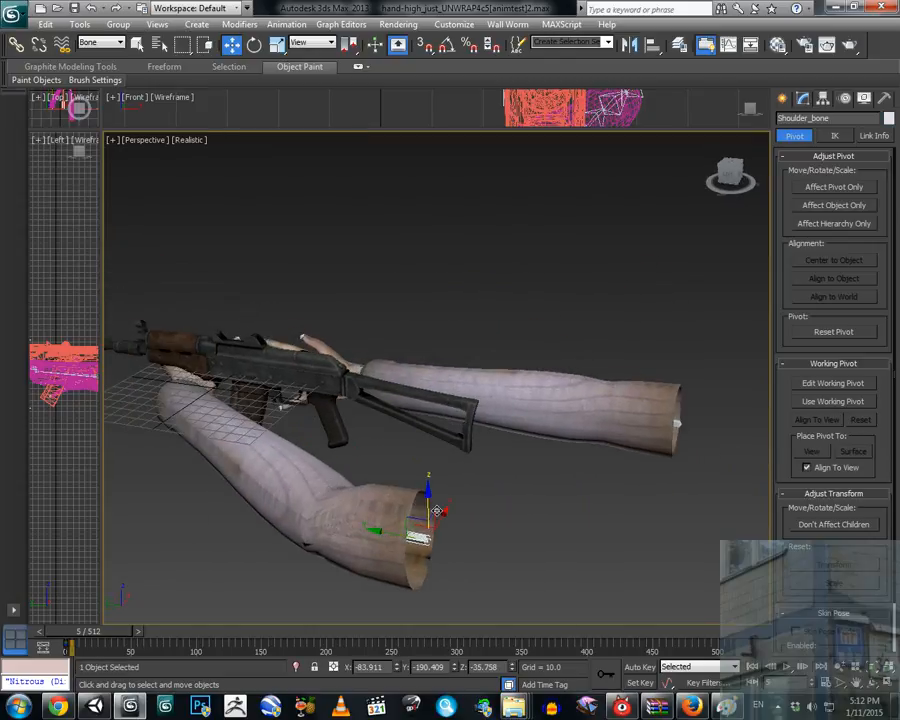
drag(443, 512, 434, 531)
alt+middle_drag(300, 462, 222, 487)
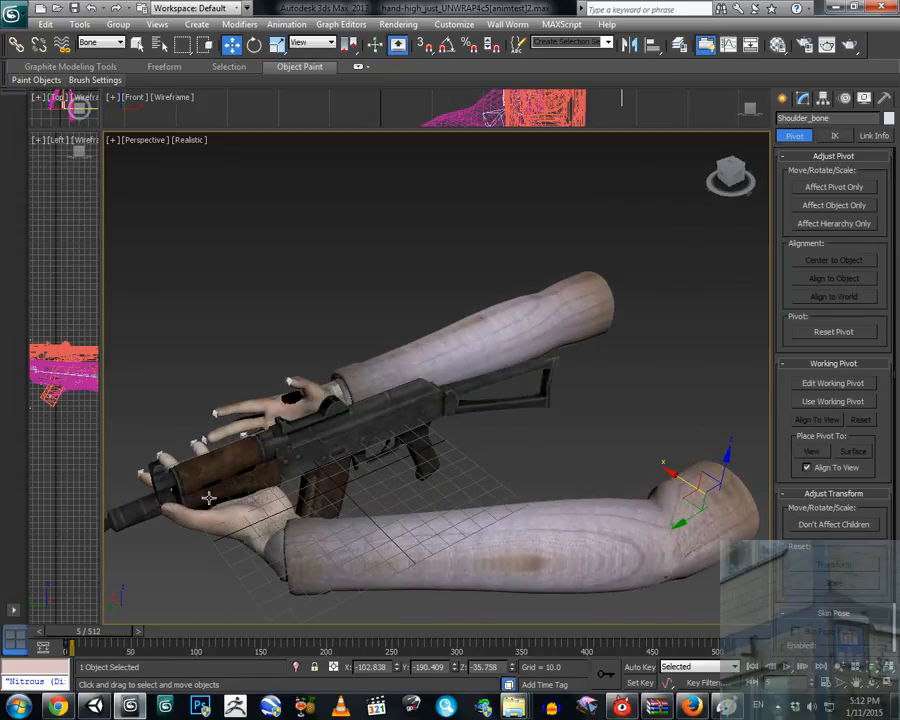
Bend the left little finger upward beside the rifle by rotating TinyFinger_2_bone.
alt+middle_drag(168, 510, 466, 446)
alt+middle_drag(524, 478, 473, 516)
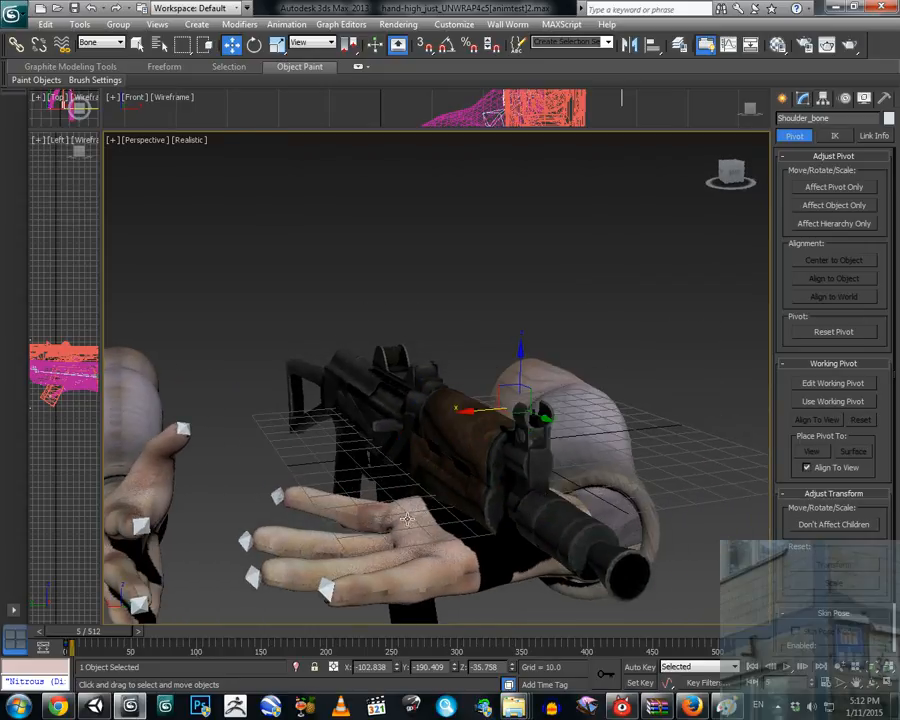
click(377, 512)
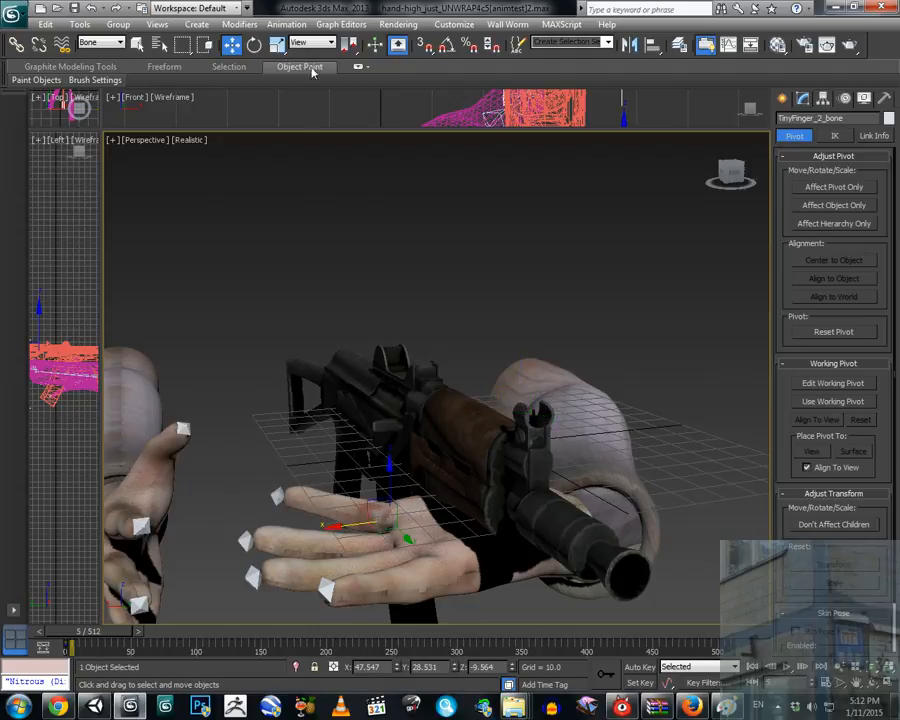
click(254, 44)
drag(384, 410, 408, 480)
alt+middle_drag(422, 517, 414, 538)
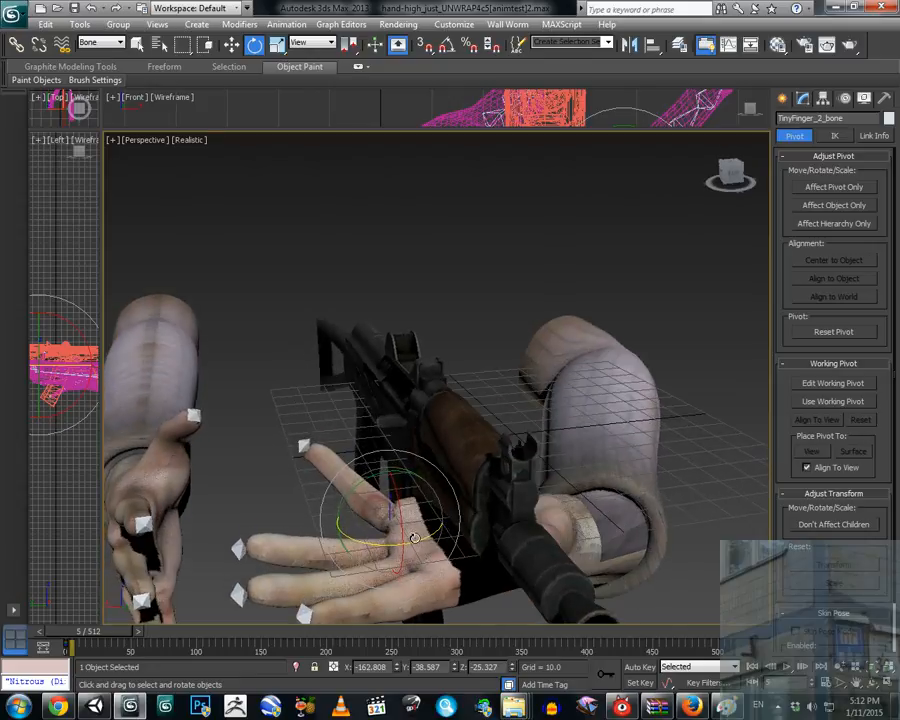
Try to bend the neighbouring left fingers upward by rotating Xfinger_2_bone and Finger_2_bone.
click(391, 547)
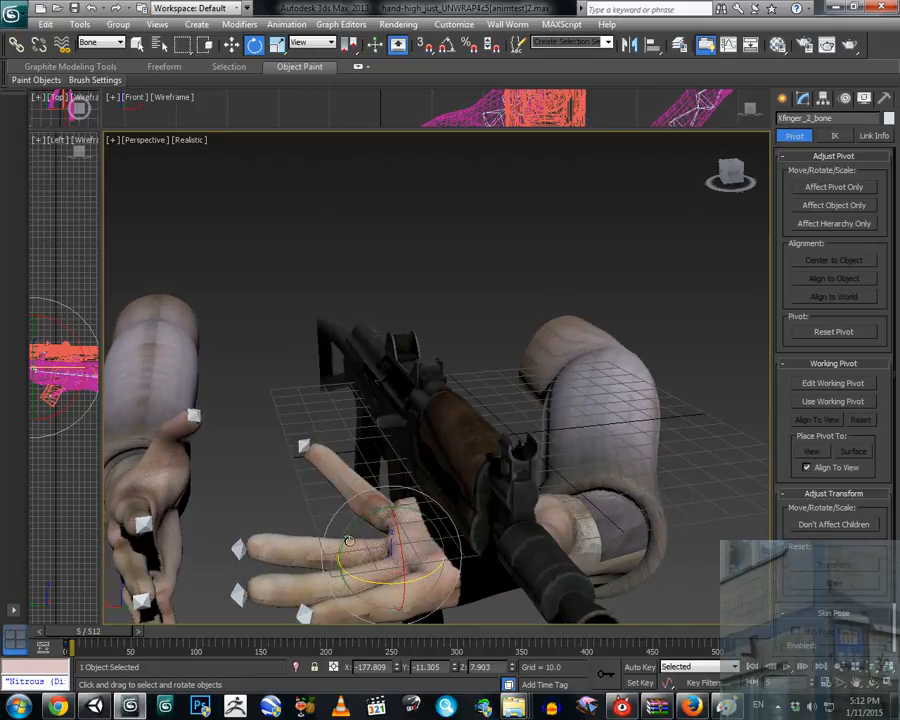
drag(410, 540, 378, 513)
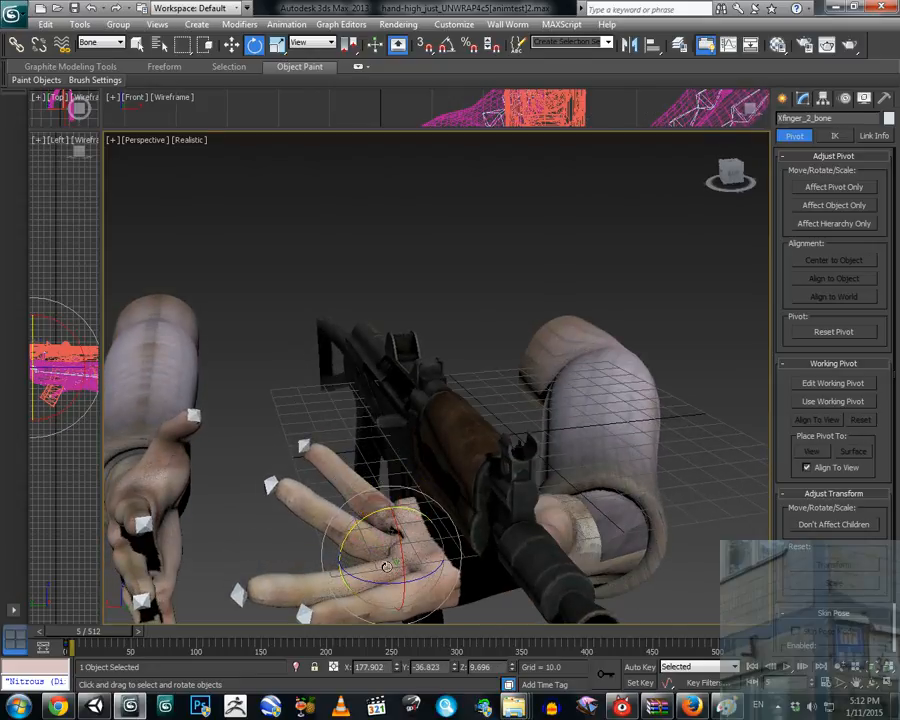
alt+middle_drag(383, 553, 500, 563)
key(ctrl+z)
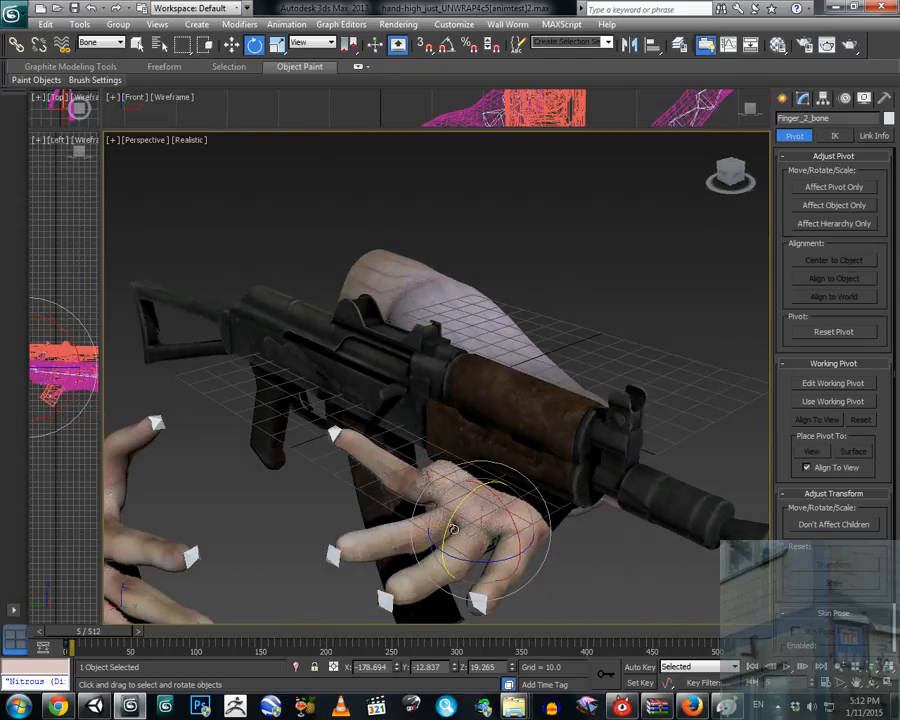
drag(474, 534, 495, 533)
Curl the left index finger up and inward toward the palm, starting from Pointer_3_bone.
click(509, 556)
click(503, 570)
alt+middle_drag(503, 568, 476, 545)
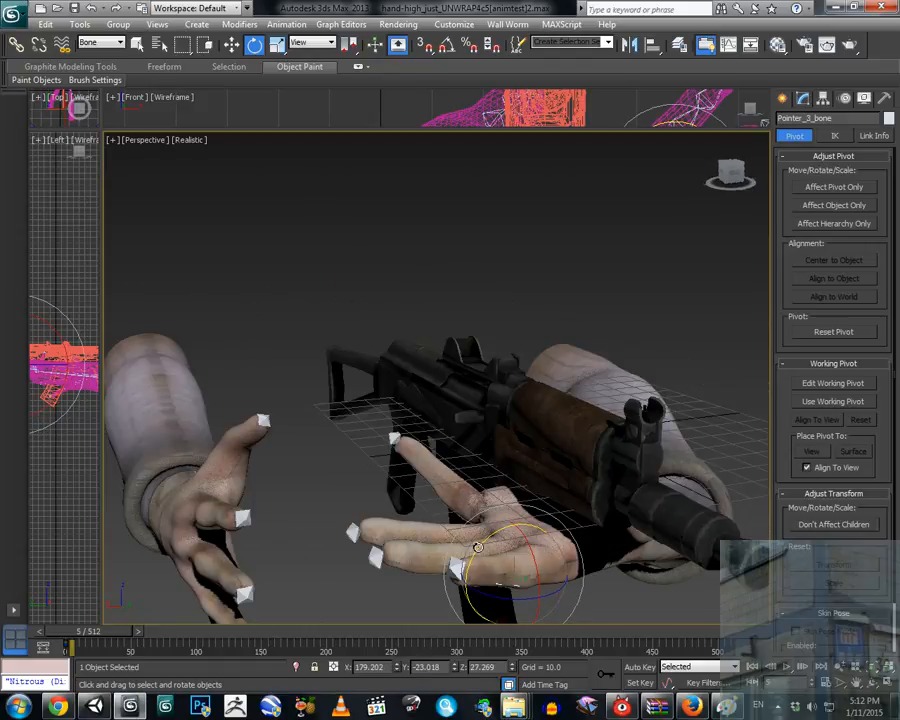
drag(482, 545, 500, 517)
alt+middle_drag(500, 525, 474, 522)
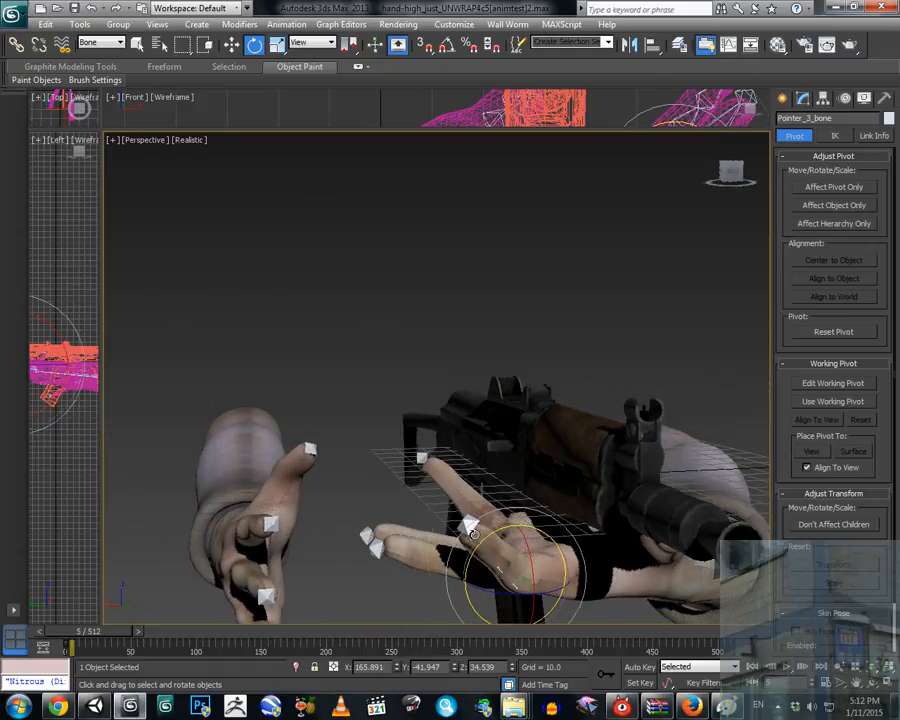
click(474, 526)
drag(471, 515, 503, 484)
Curl the left middle finger up toward the palm by rotating Finger_3_bone.
alt+middle_drag(503, 488, 553, 566)
click(435, 518)
alt+middle_drag(434, 517, 400, 483)
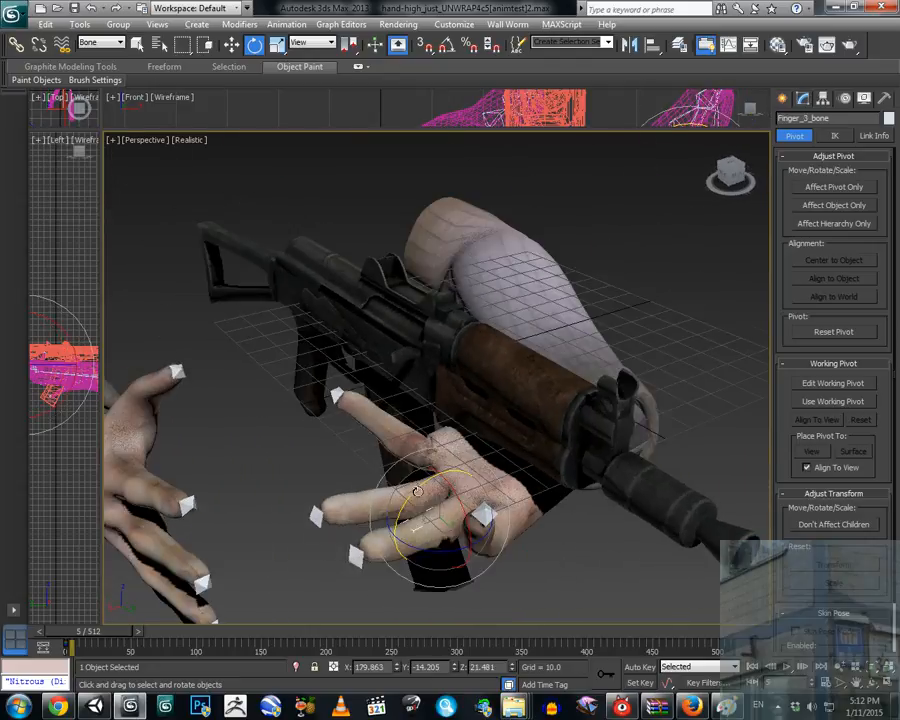
drag(415, 487, 448, 466)
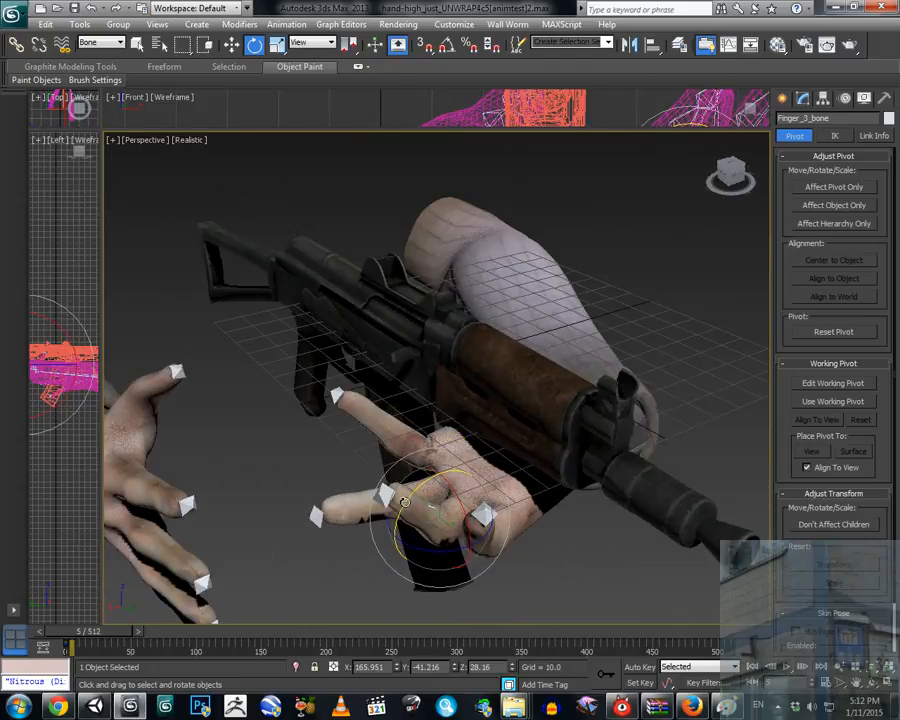
Curl the tips of the left middle and ring fingers inward by rotating Finger_4_bone and Xfinger_4_bone.
drag(404, 502, 440, 457)
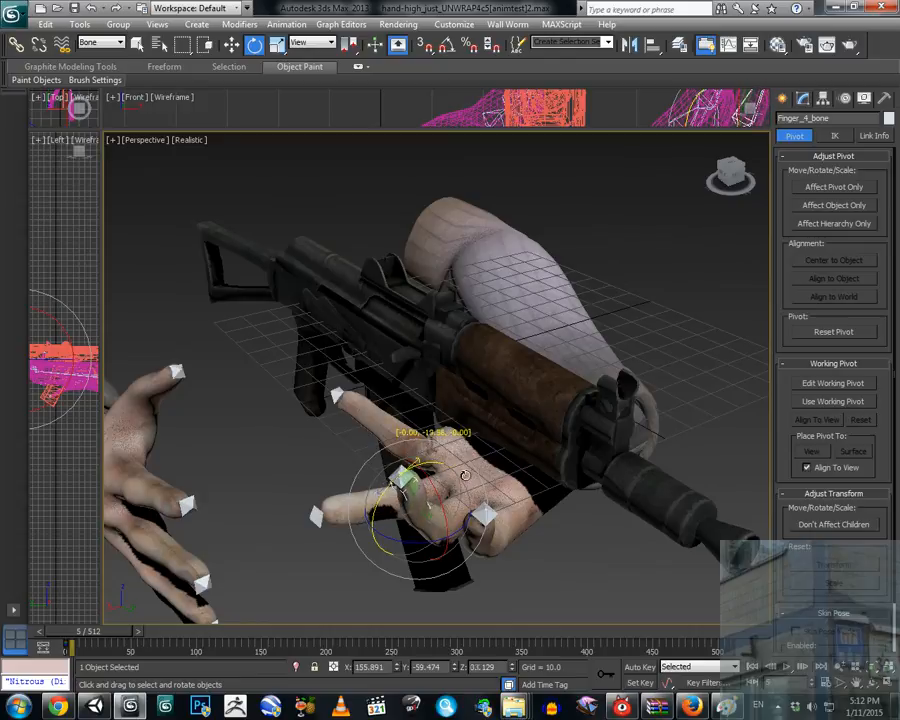
alt+middle_drag(466, 474, 377, 503)
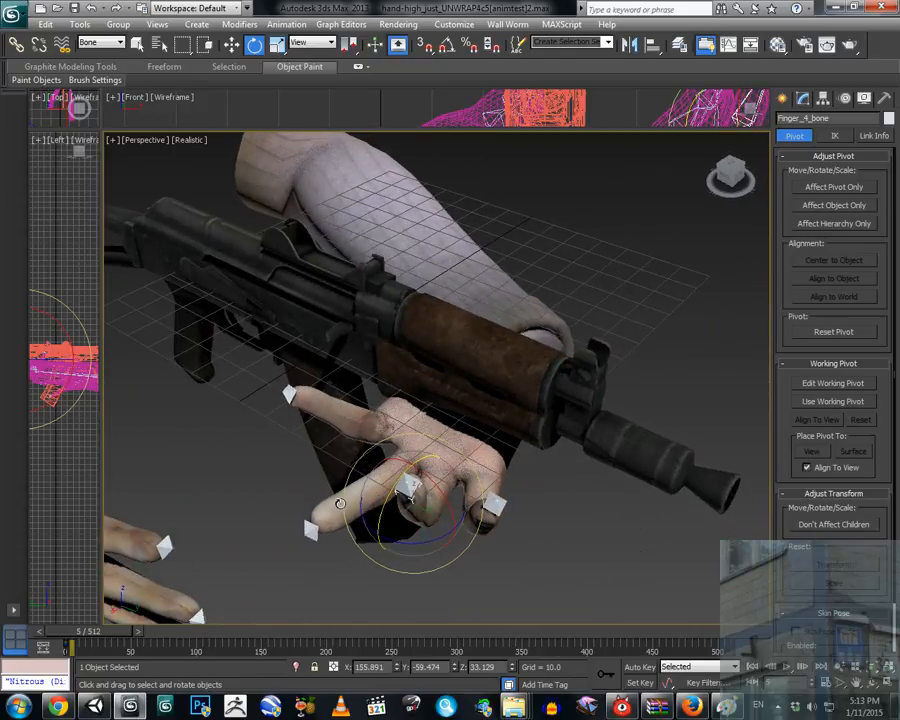
click(340, 503)
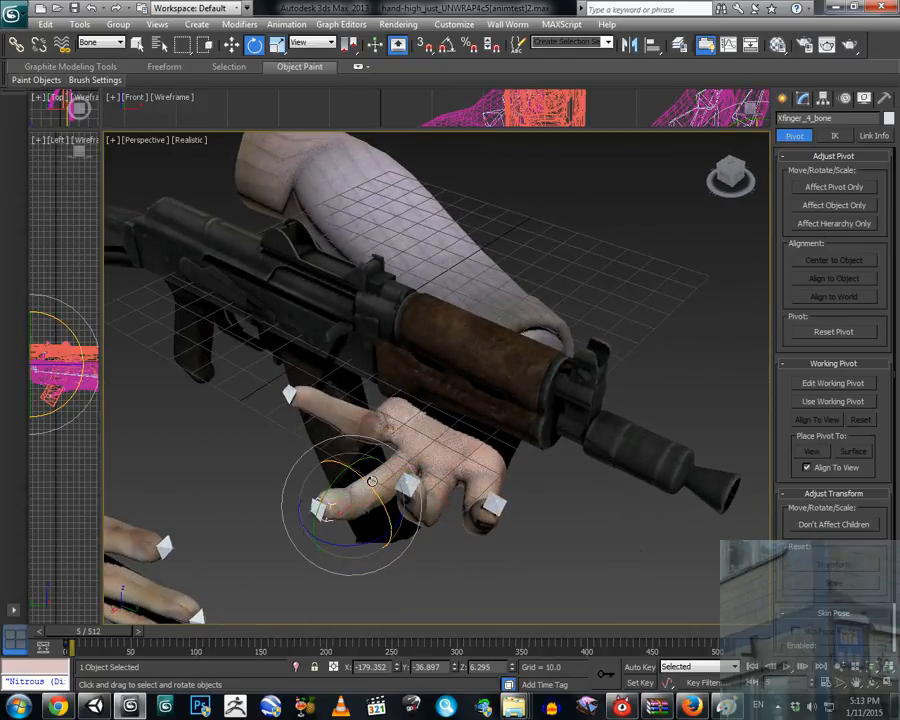
alt+middle_drag(392, 483, 378, 475)
Bend the left ring finger upward in line with its neighbours by rotating Xfinger_2_bone about 18 degrees.
click(353, 450)
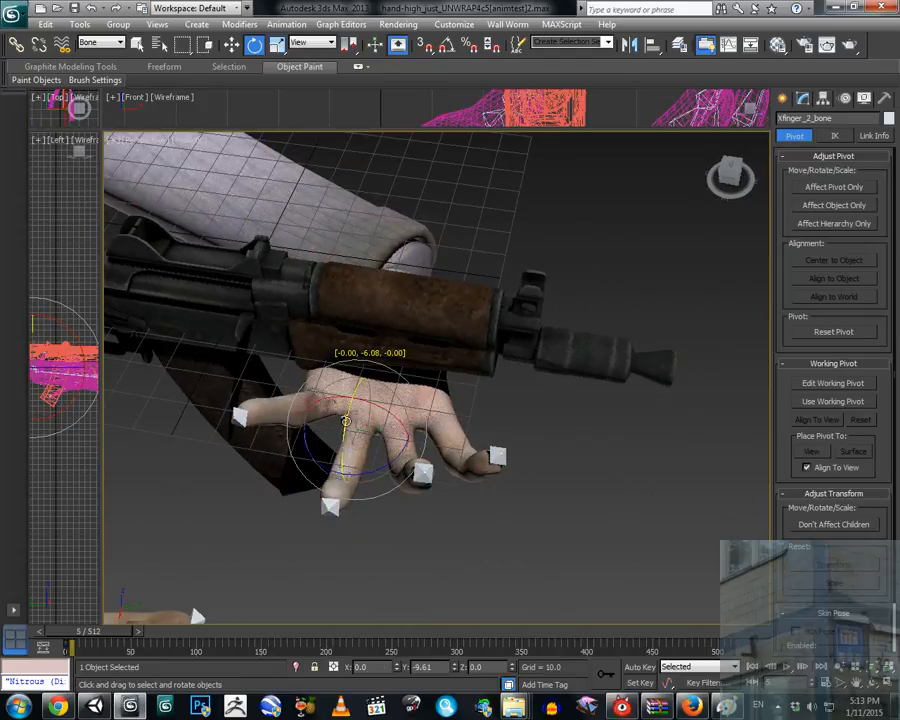
mouse_move(358, 430)
alt+middle_down()
mouse_move(330, 419)
mouse_move(364, 444)
alt+middle_up()
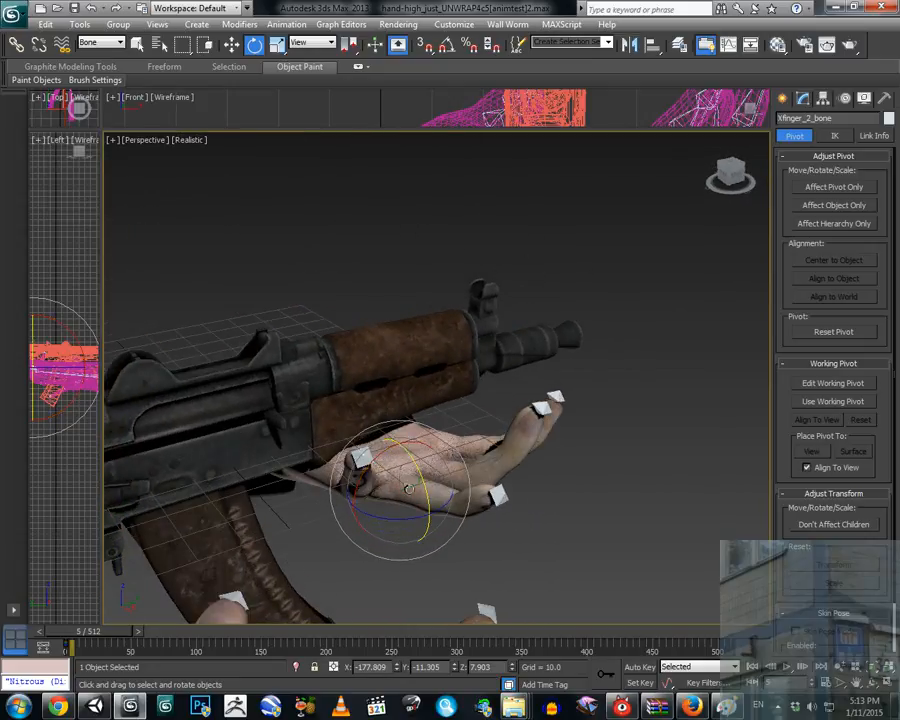
alt+middle_drag(409, 488, 391, 457)
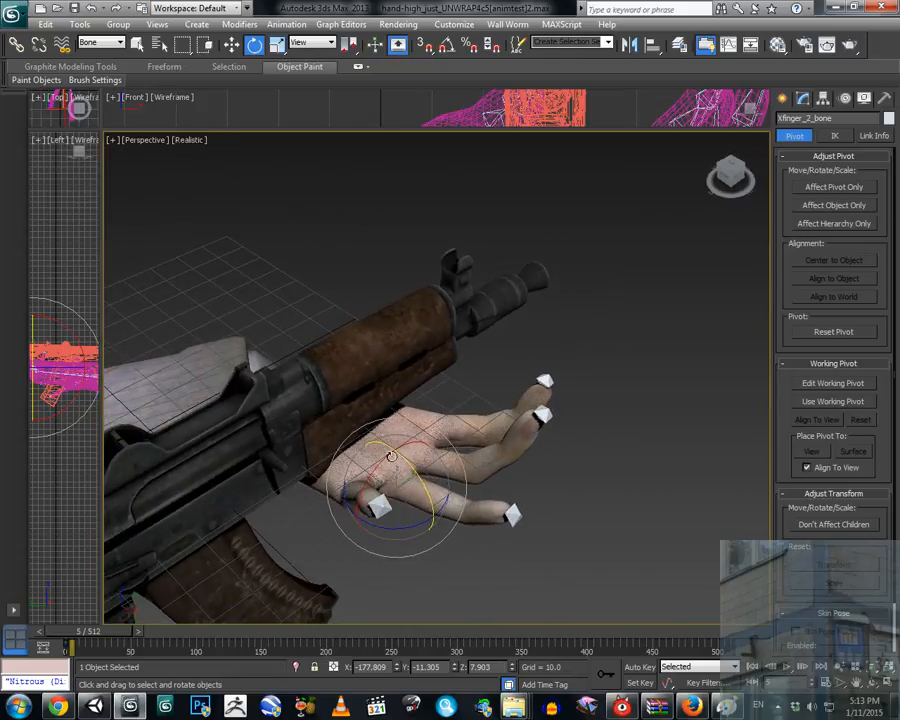
drag(426, 480, 411, 458)
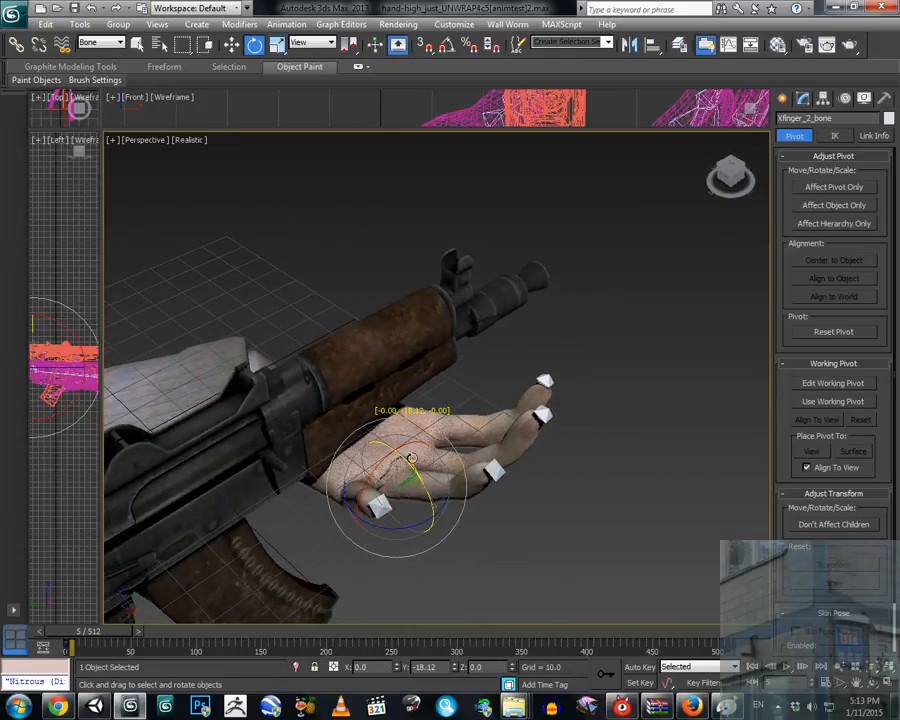
alt+middle_drag(411, 458, 438, 469)
Curl the tip of the left little finger inward by rotating TinyFinger_4_bone.
click(429, 473)
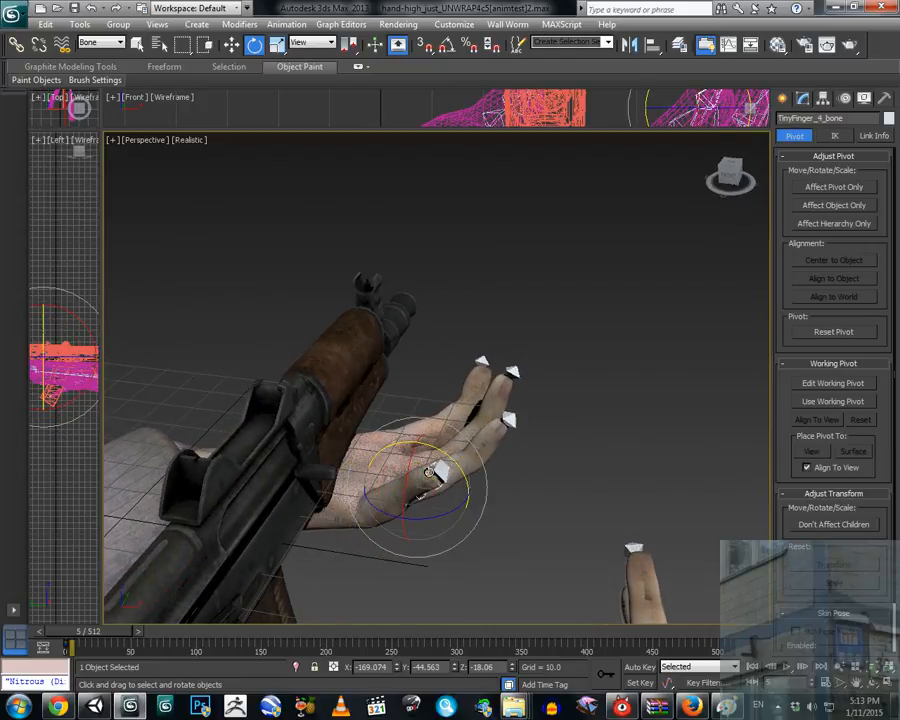
drag(440, 449, 399, 425)
alt+middle_drag(399, 425, 394, 433)
click(357, 467)
alt+middle_drag(357, 467, 446, 491)
scroll(463, 497, down, 5)
scroll(446, 480, up, 5)
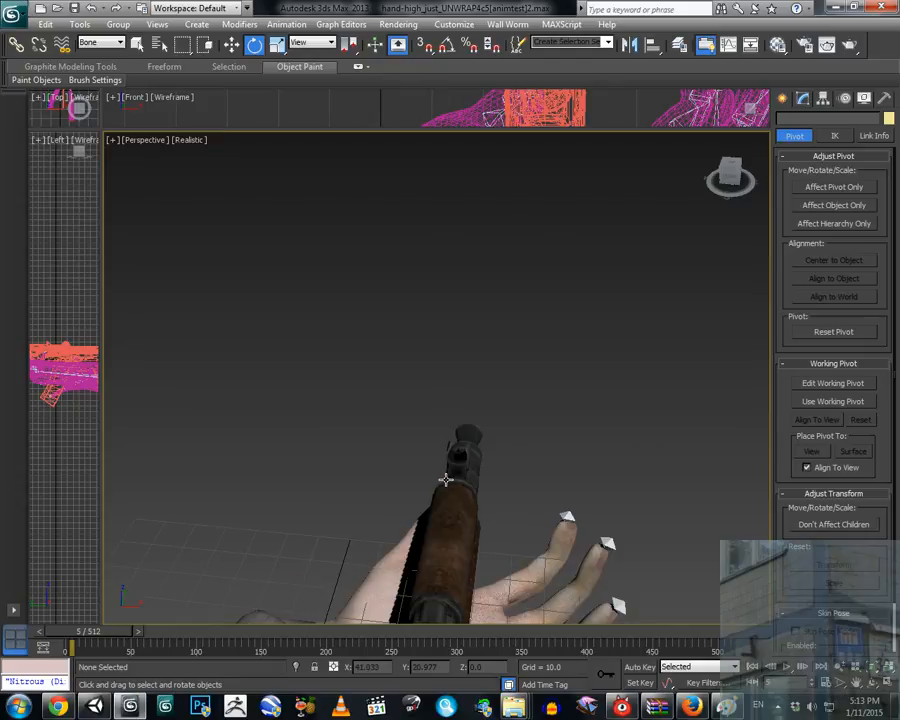
middle_drag(445, 479, 446, 446)
scroll(446, 446, down, 1)
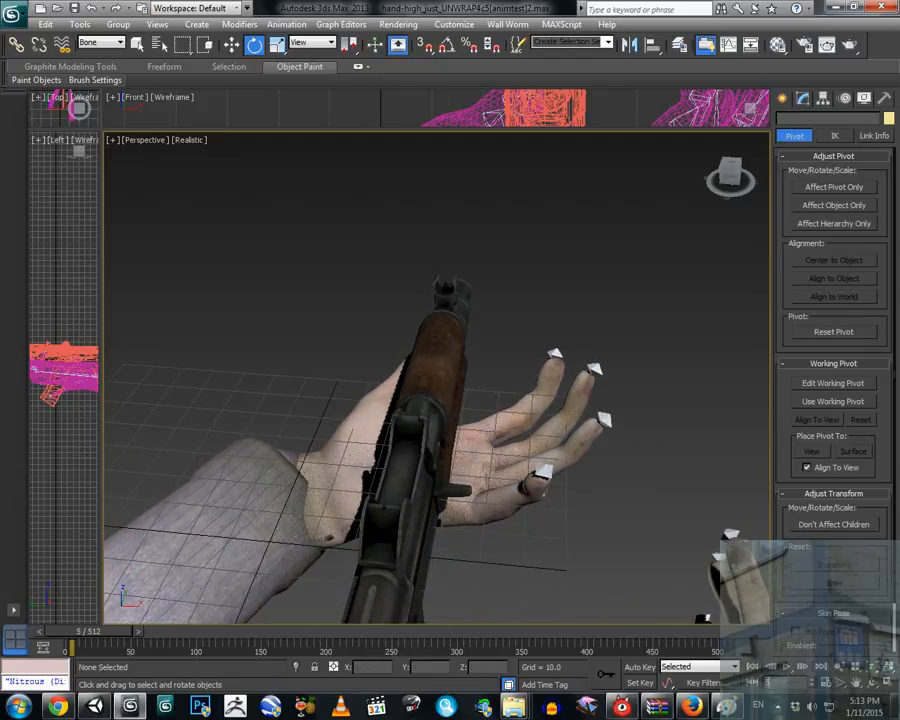
click(778, 705)
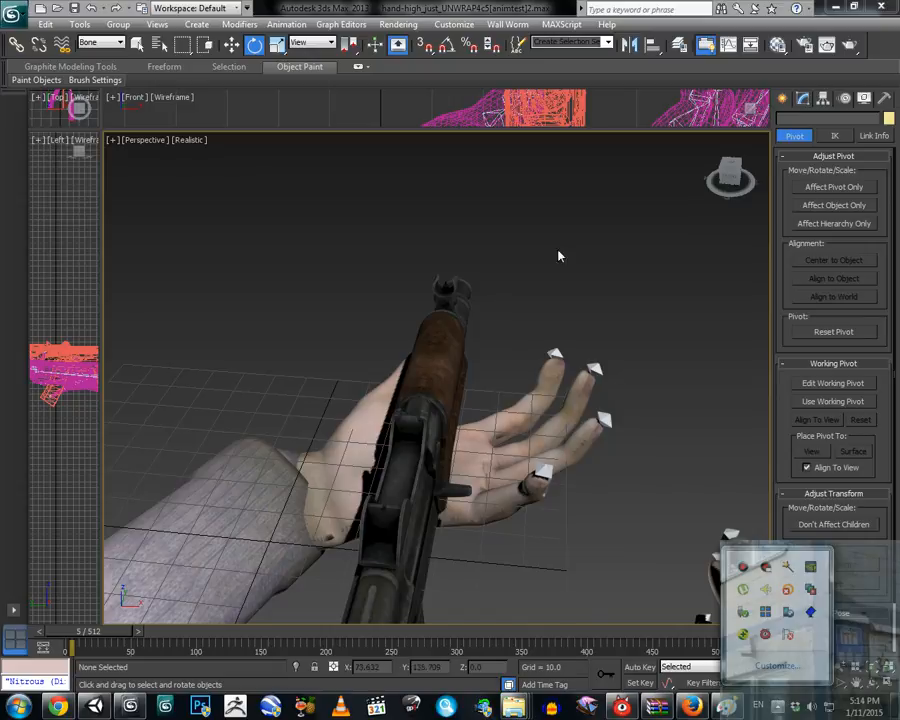
click(520, 12)
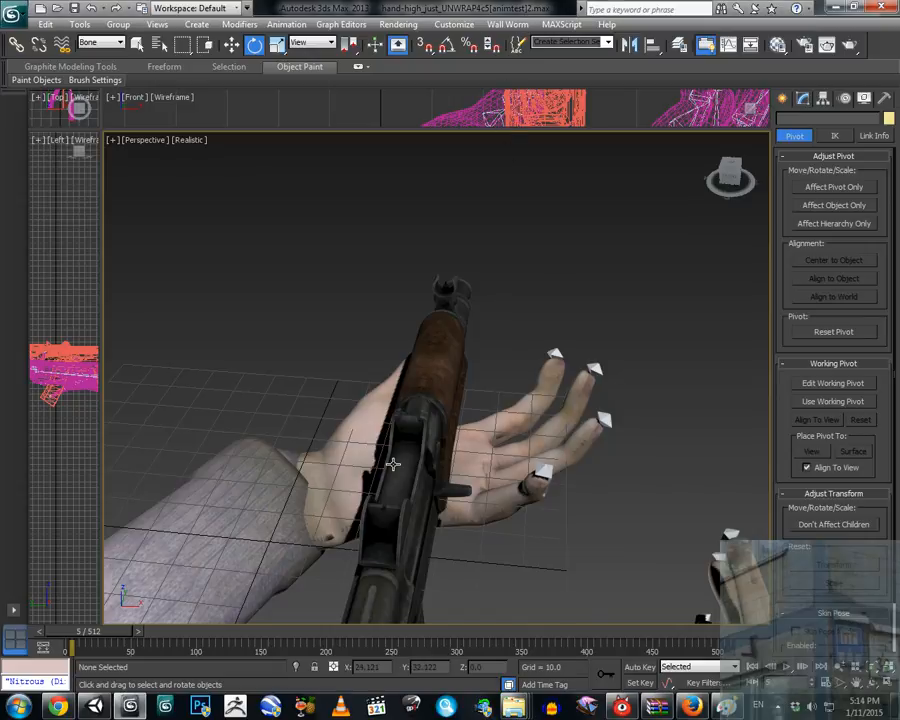
Lift the left little finger from its base toward the rifle by rotating TinyFinger_1_bone.
click(456, 511)
drag(407, 479, 398, 476)
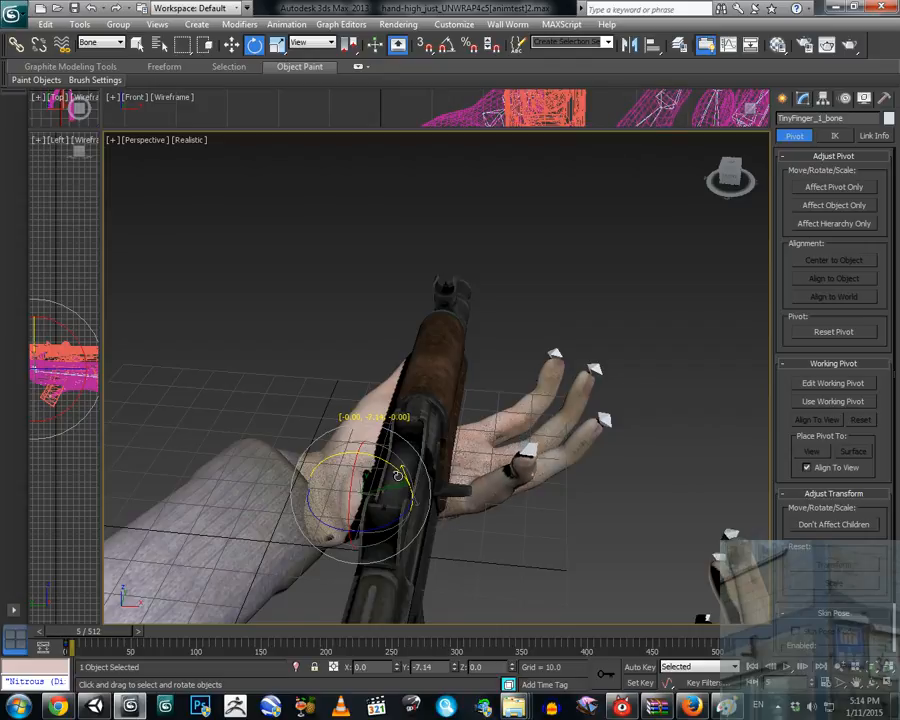
alt+middle_drag(398, 476, 453, 468)
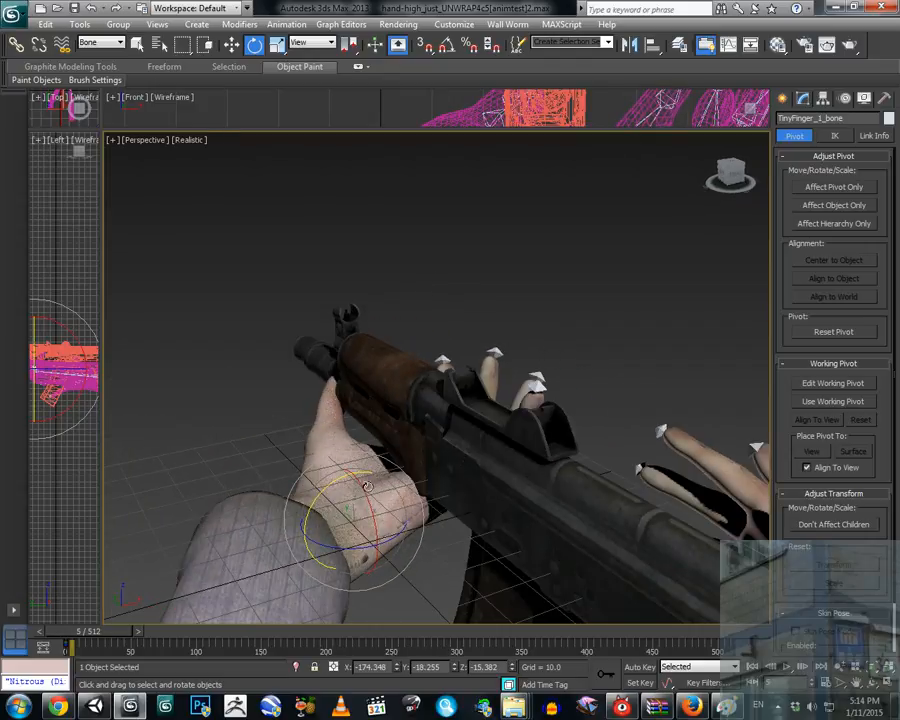
drag(352, 494, 347, 490)
alt+middle_drag(347, 490, 478, 474)
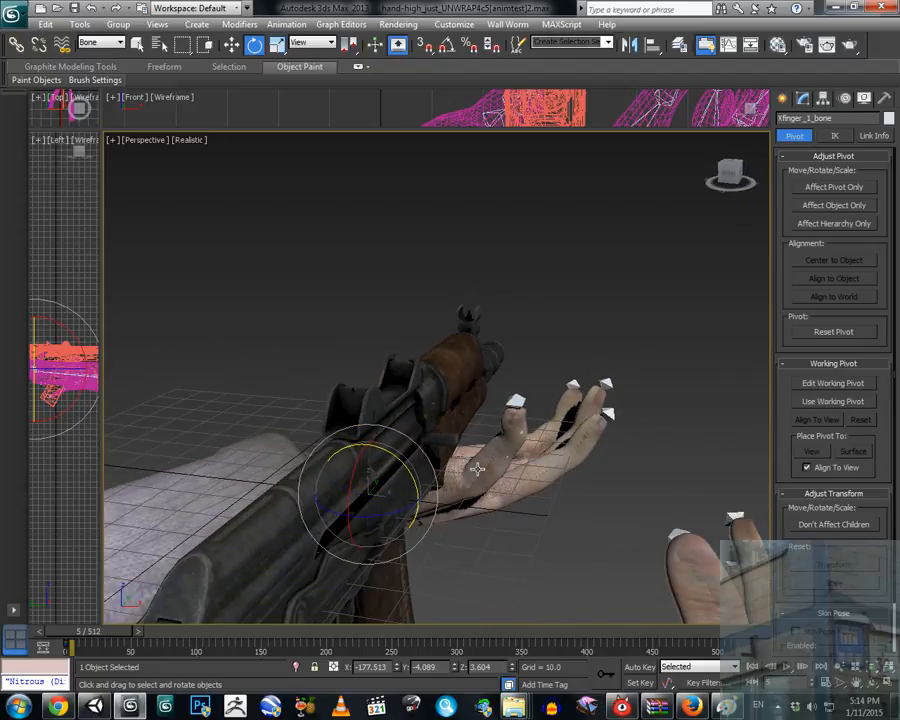
Bend the left little finger steeply upward against the side of the rifle.
click(493, 457)
drag(504, 445, 422, 428)
alt+middle_drag(422, 428, 428, 533)
Bend the left ring finger up against the rifle's handguard by rotating Xfinger_2_bone, undoing the first attempt.
click(480, 538)
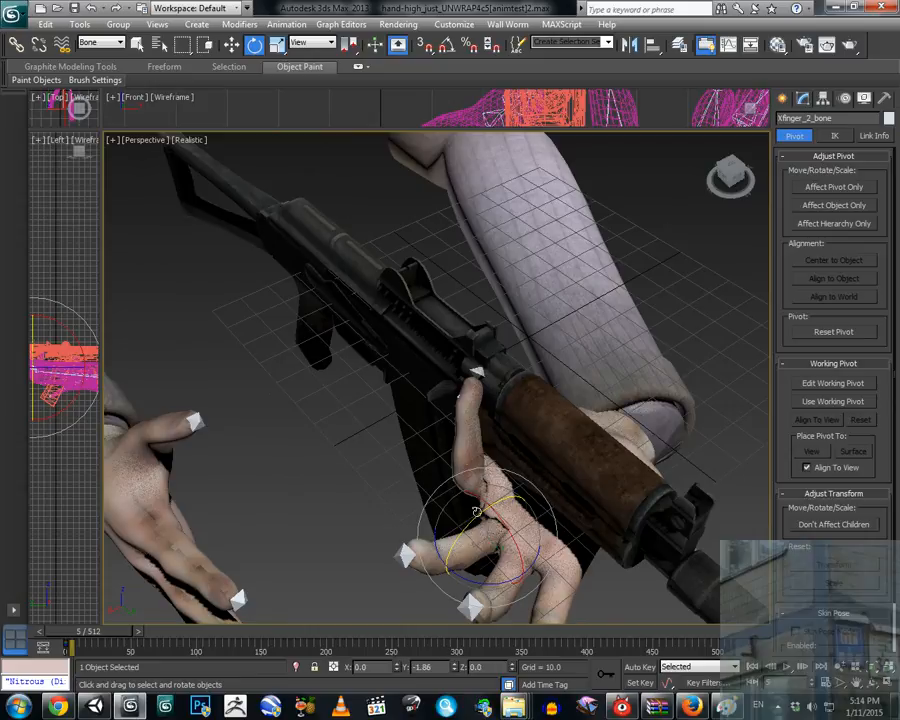
drag(477, 511, 490, 488)
key(ctrl+z)
alt+middle_drag(494, 504, 502, 464)
drag(486, 501, 552, 472)
alt+middle_drag(552, 472, 644, 466)
Bend the left middle finger up against the wooden handguard by rotating Finger_2_bone.
mouse_move(529, 528)
alt+middle_down()
mouse_move(467, 600)
mouse_move(533, 551)
alt+middle_up()
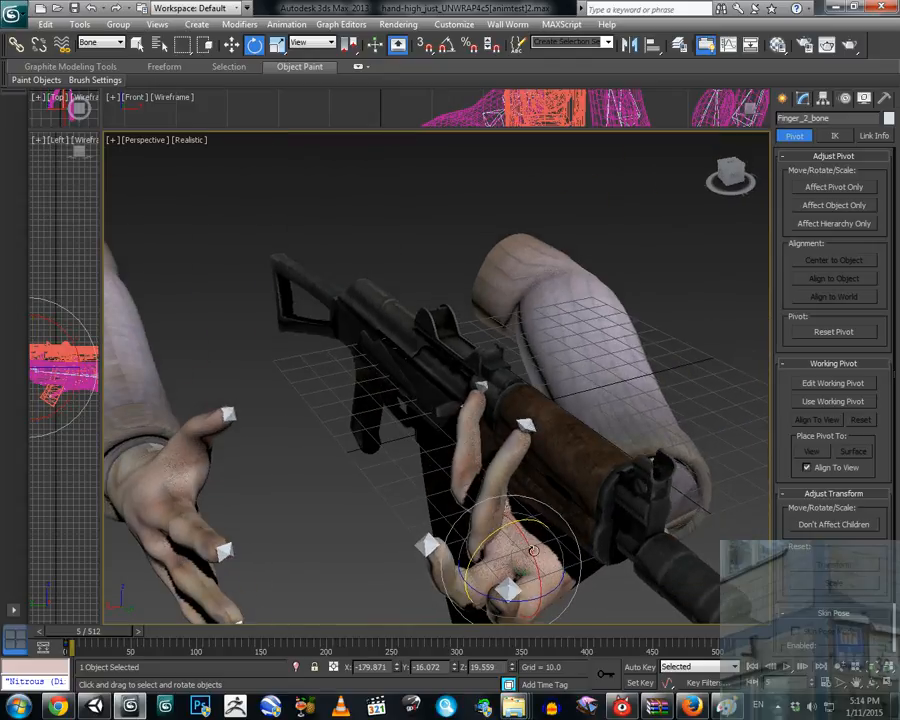
drag(490, 537, 568, 487)
alt+middle_drag(568, 487, 636, 483)
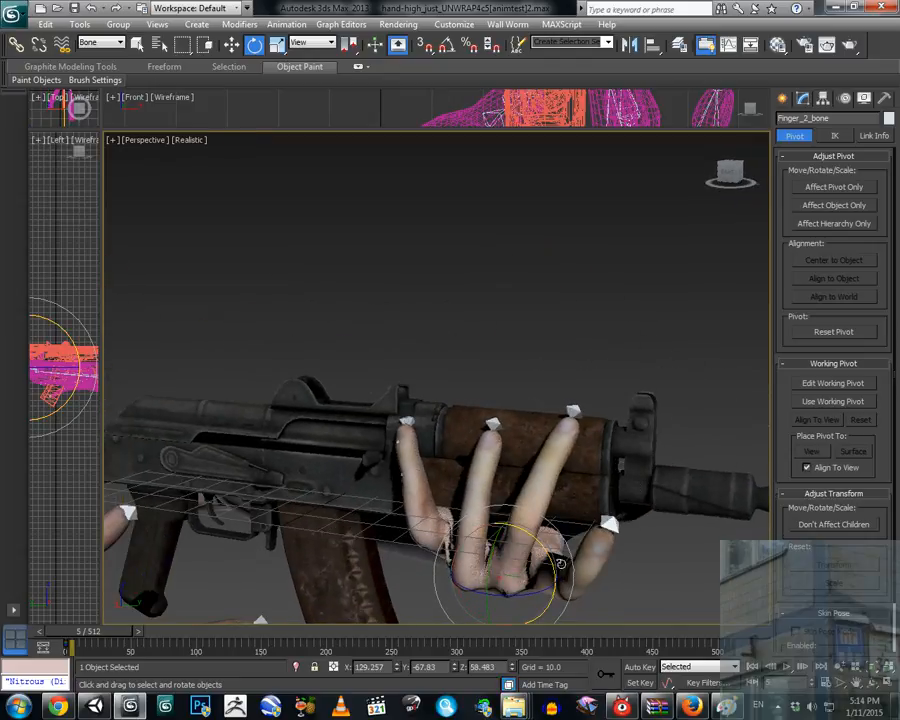
alt+middle_drag(559, 561, 516, 560)
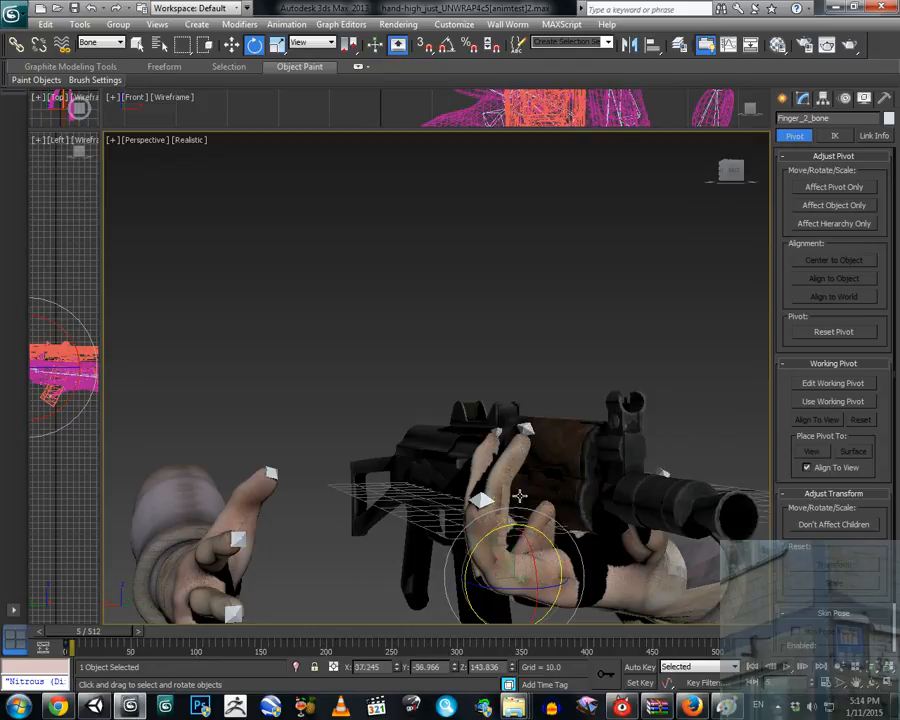
alt+middle_drag(518, 492, 523, 552)
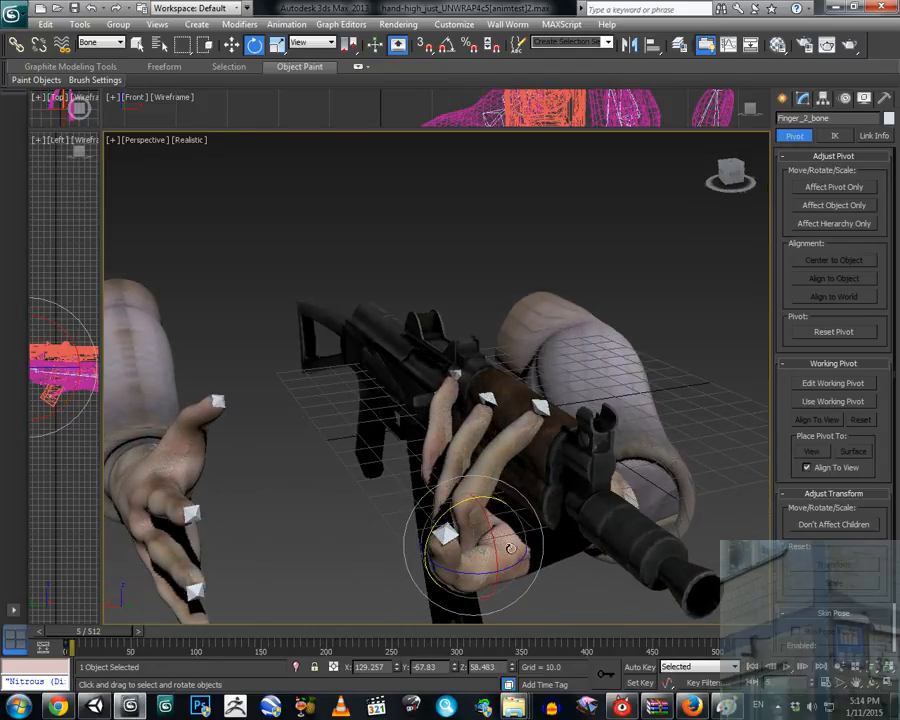
click(520, 537)
mouse_move(514, 522)
mouse_down()
mouse_move(524, 490)
mouse_move(514, 536)
mouse_up()
key(ctrl+z)
click(497, 553)
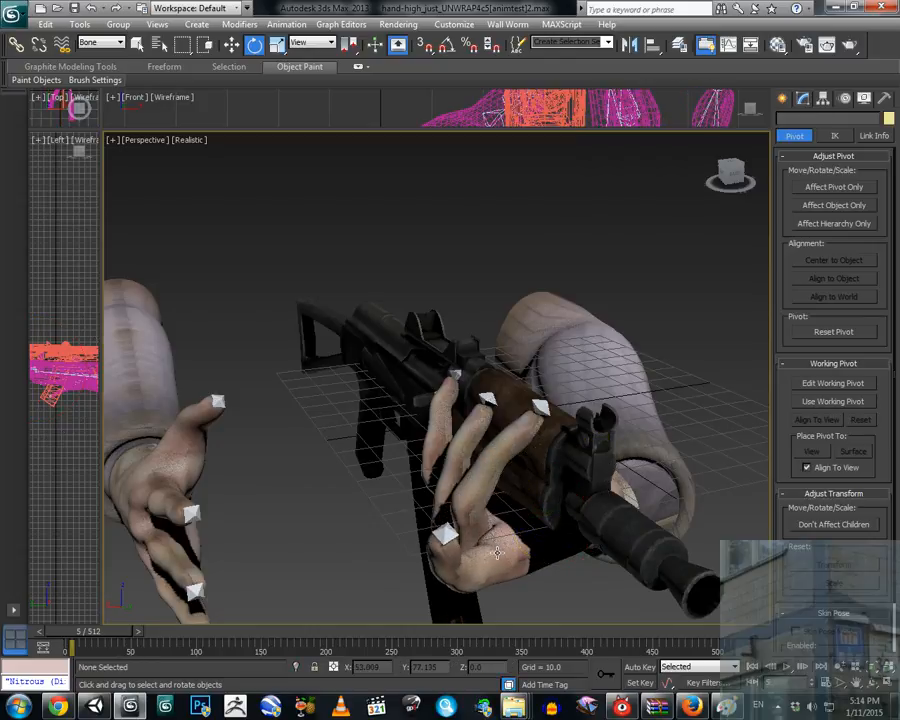
Select two bones near the left palm together and rotate them slightly toward the rifle.
middle_drag(514, 590, 517, 504)
click(498, 505)
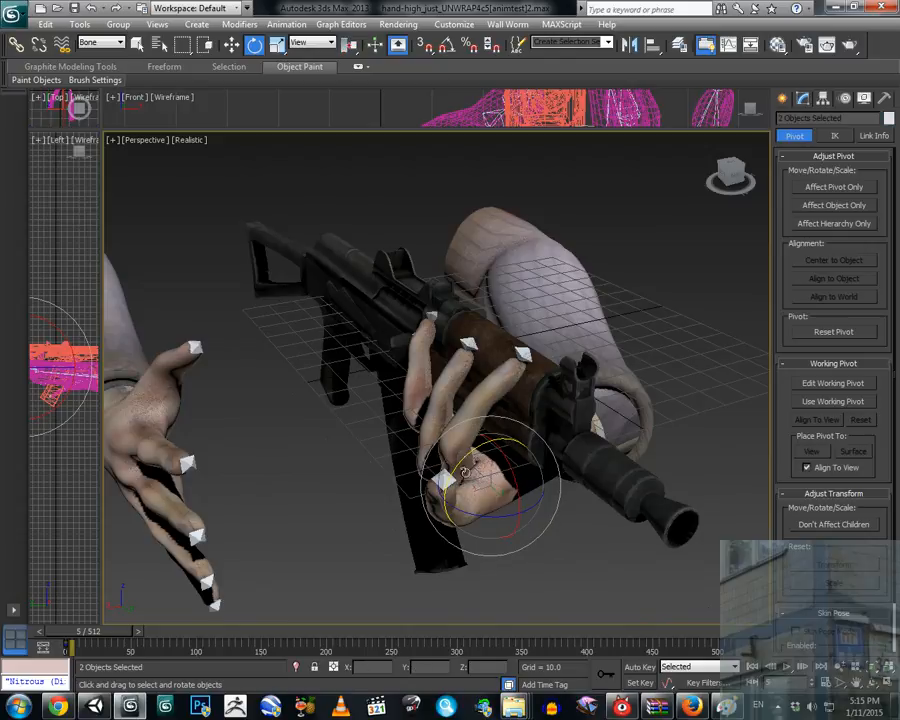
drag(486, 432, 491, 419)
alt+middle_drag(537, 435, 526, 394)
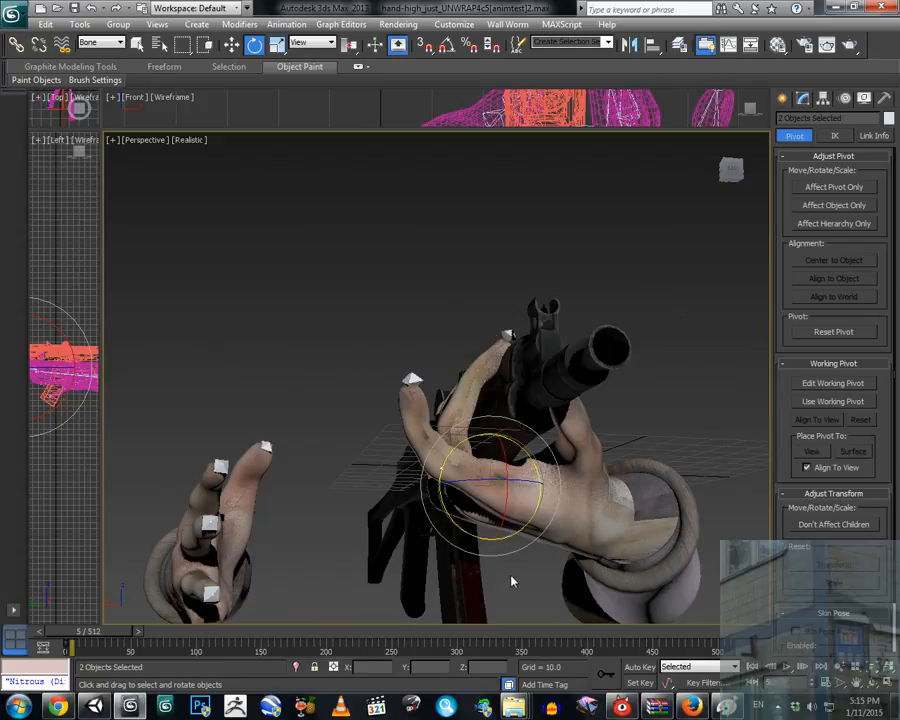
Readjust the left middle finger's bend around the handguard with another rotation of Finger_2_bone.
click(464, 469)
drag(442, 445, 459, 420)
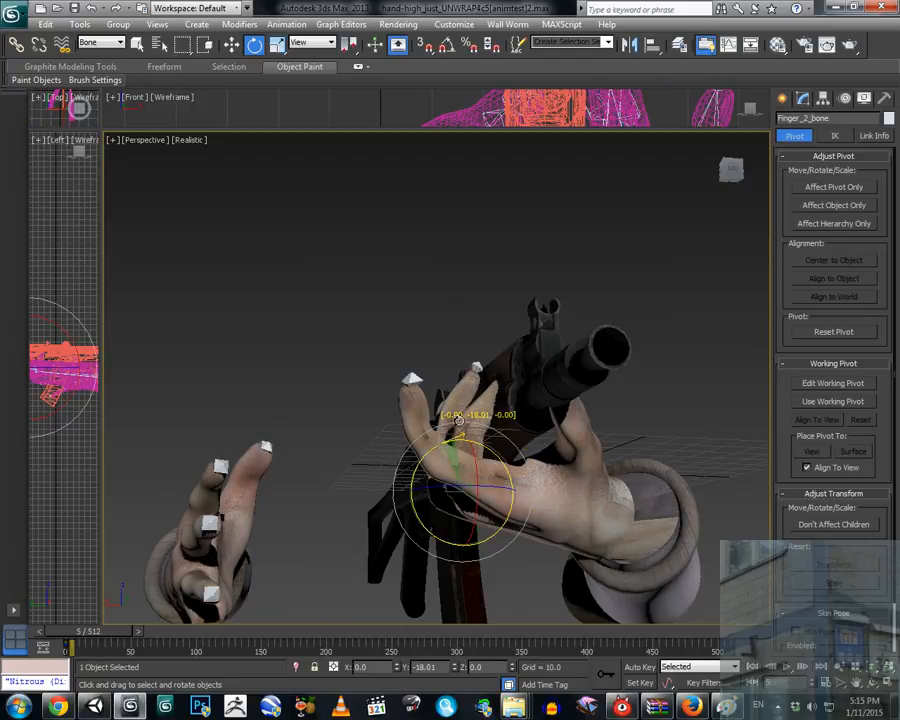
alt+middle_drag(455, 421, 549, 566)
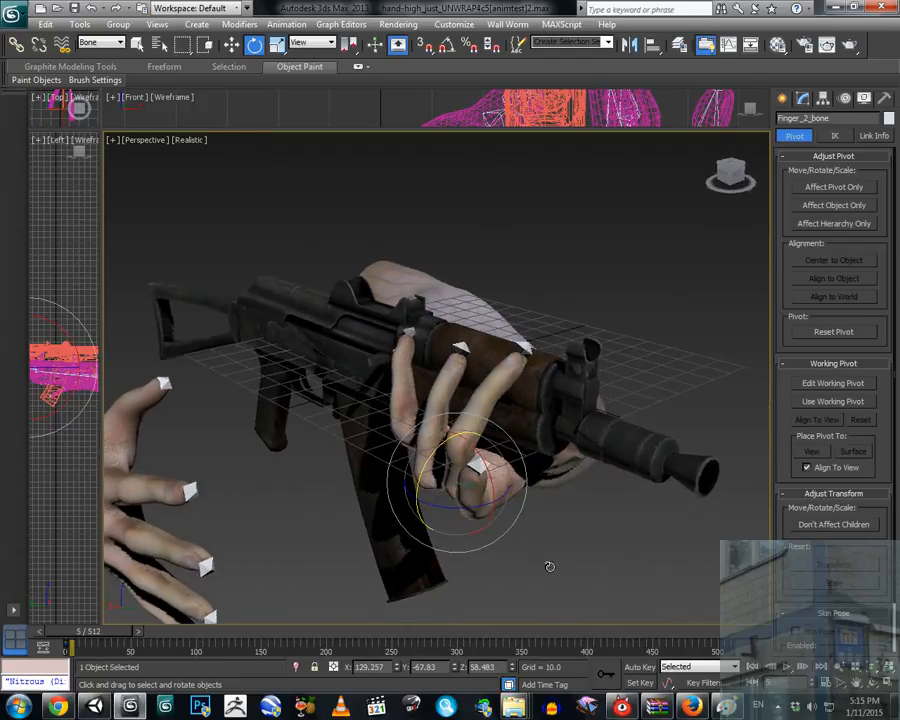
Bend the left index finger up beside the middle finger against the handguard by rotating Pointer_2_bone.
click(476, 492)
alt+middle_drag(476, 492, 499, 480)
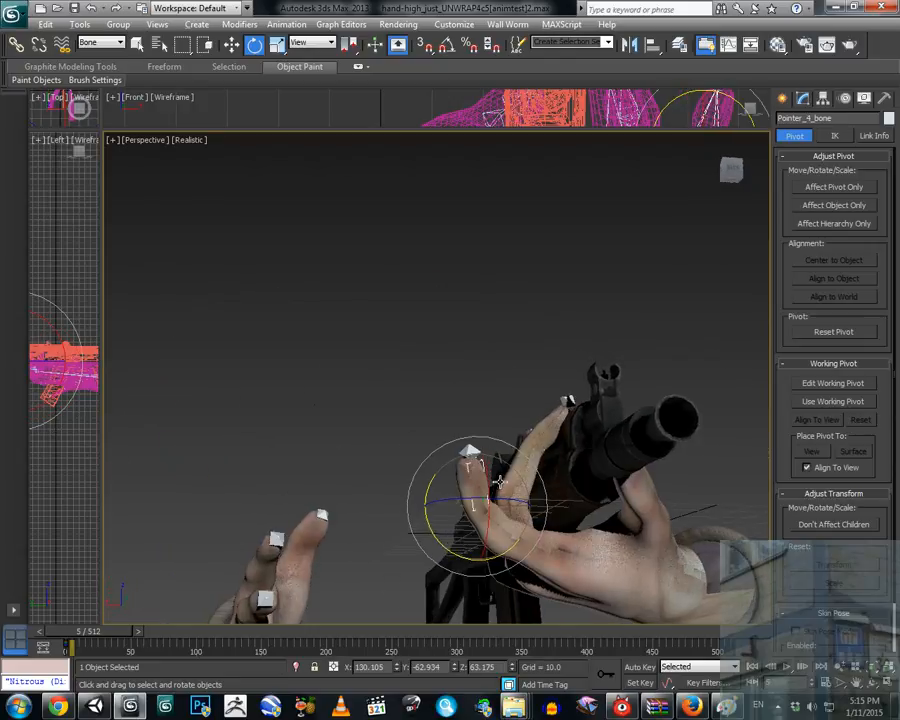
click(507, 542)
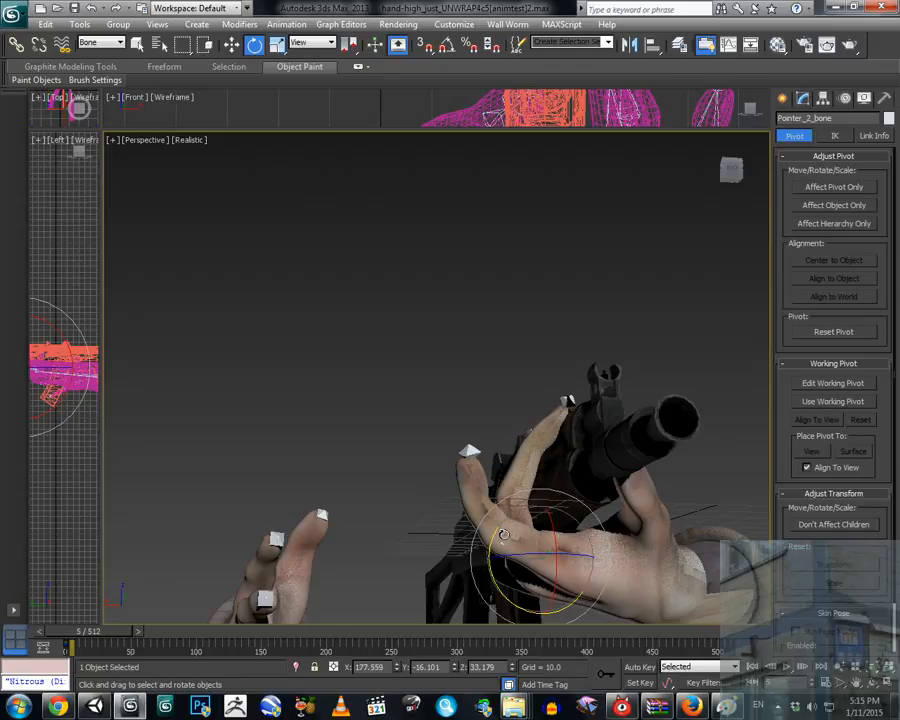
drag(504, 535, 597, 495)
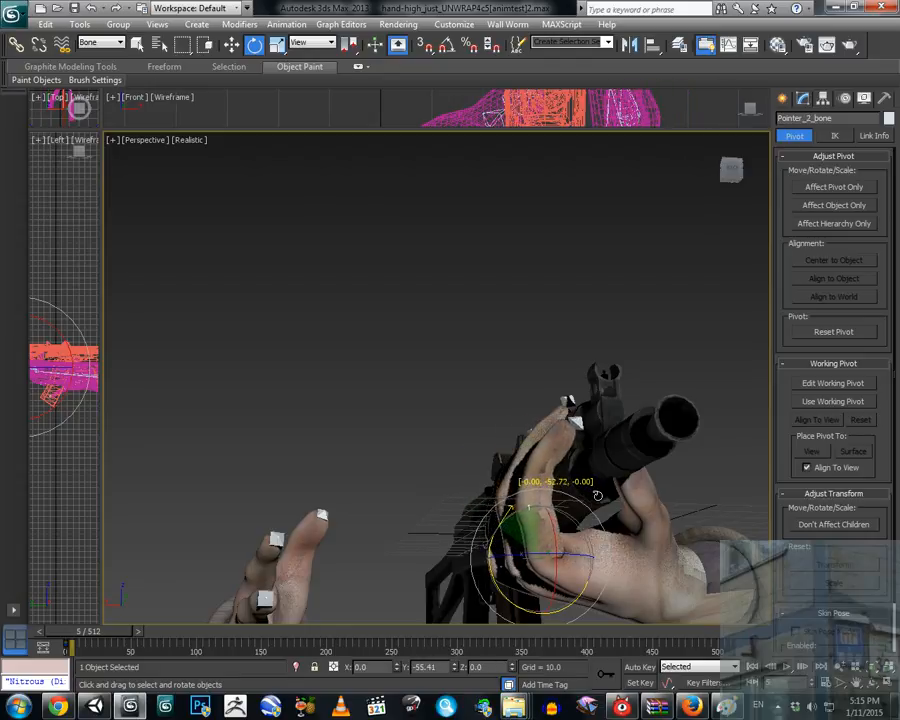
alt+middle_drag(597, 495, 568, 510)
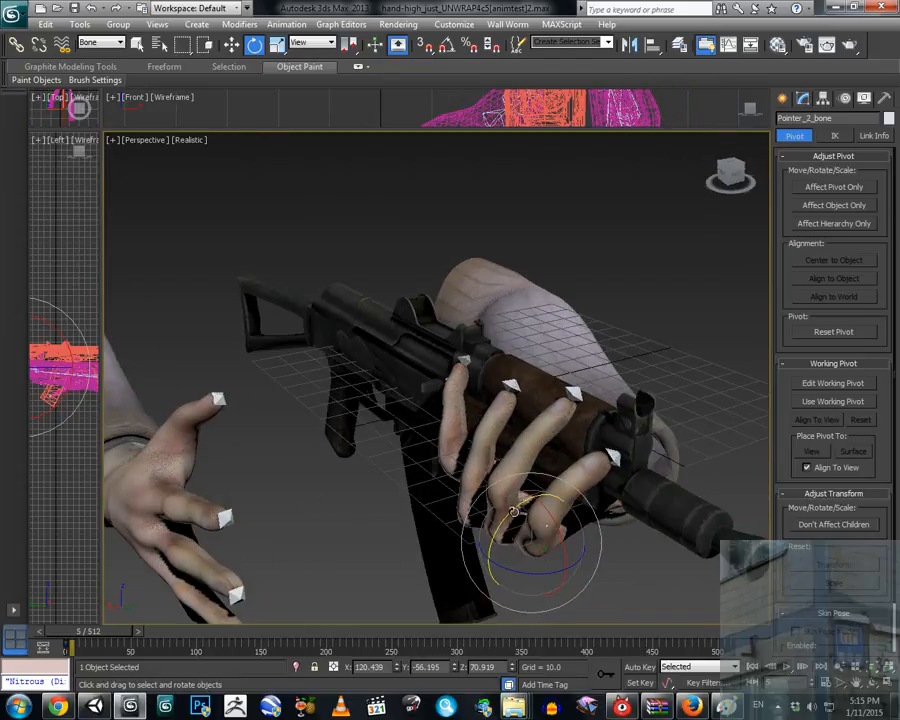
drag(514, 510, 550, 503)
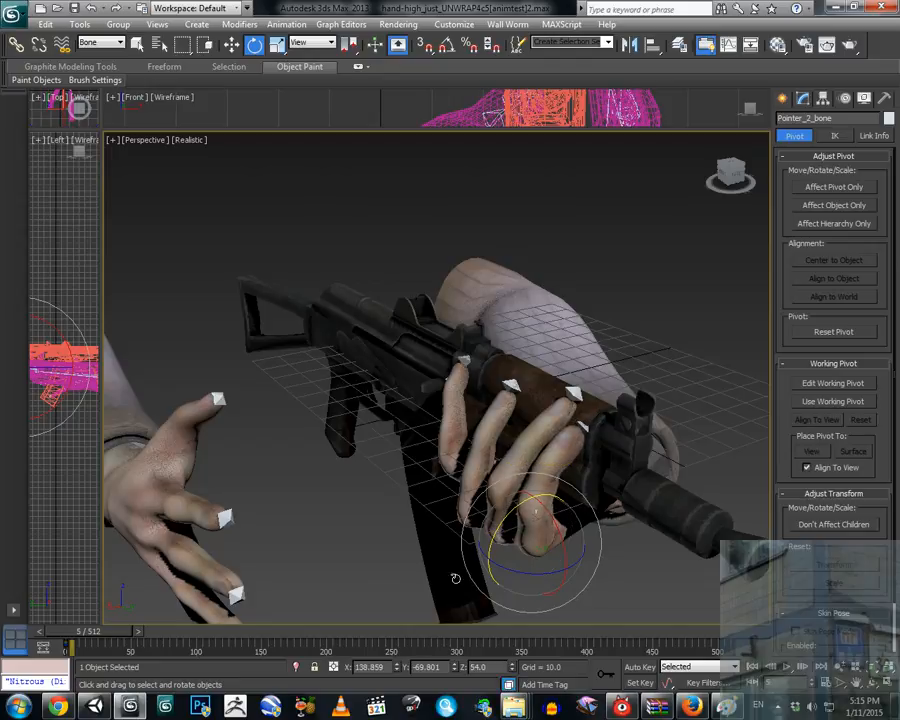
alt+middle_drag(453, 523, 489, 514)
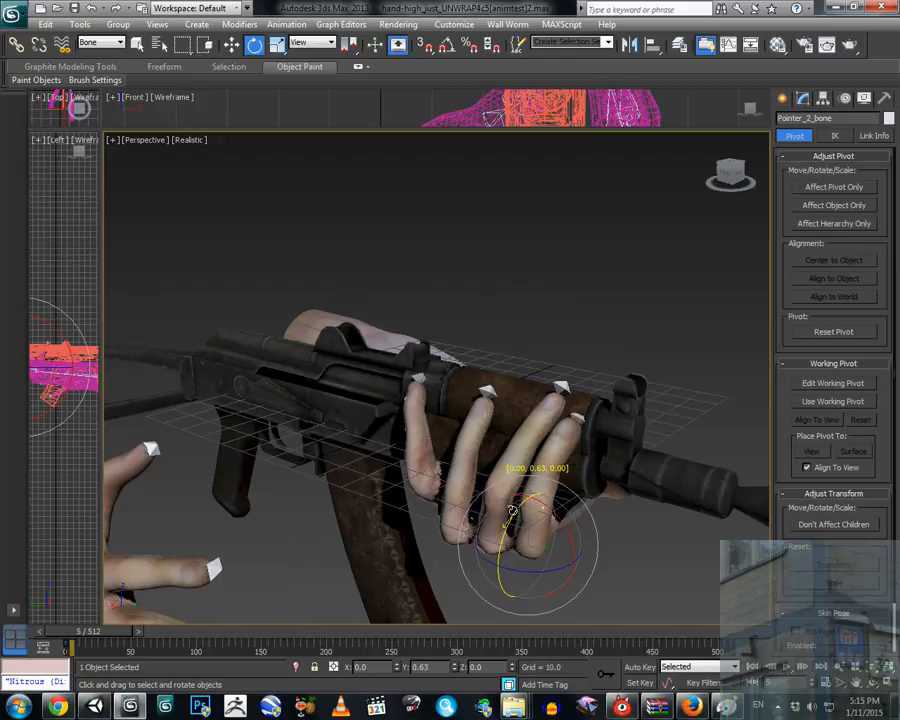
Fine-tune the left little finger's angle against the rifle by slightly rotating TinyFinger_2_bone.
alt+middle_drag(566, 511, 371, 468)
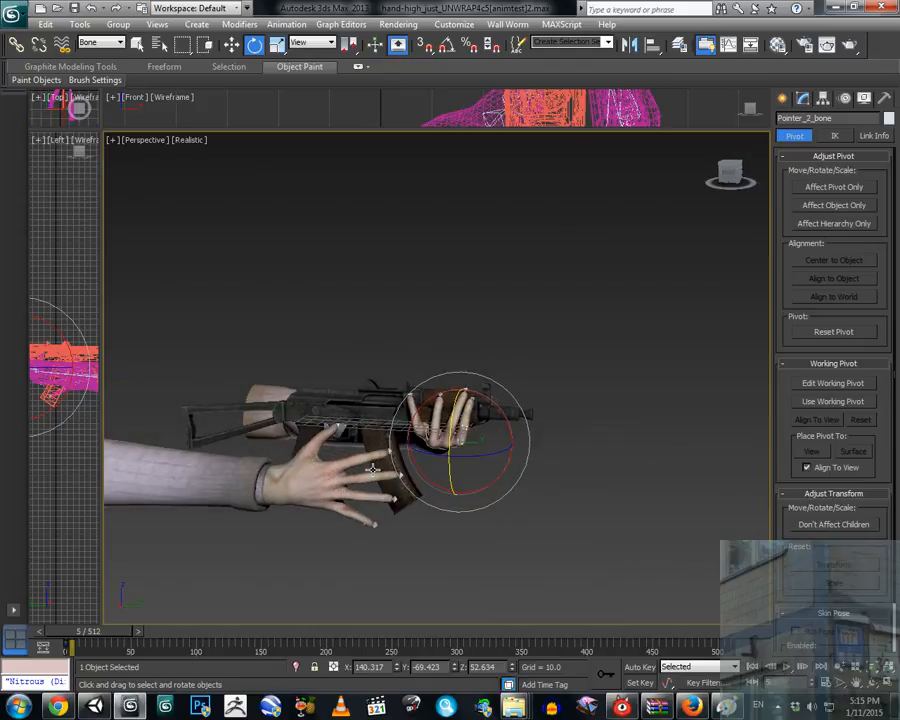
scroll(403, 484, up, 5)
click(395, 528)
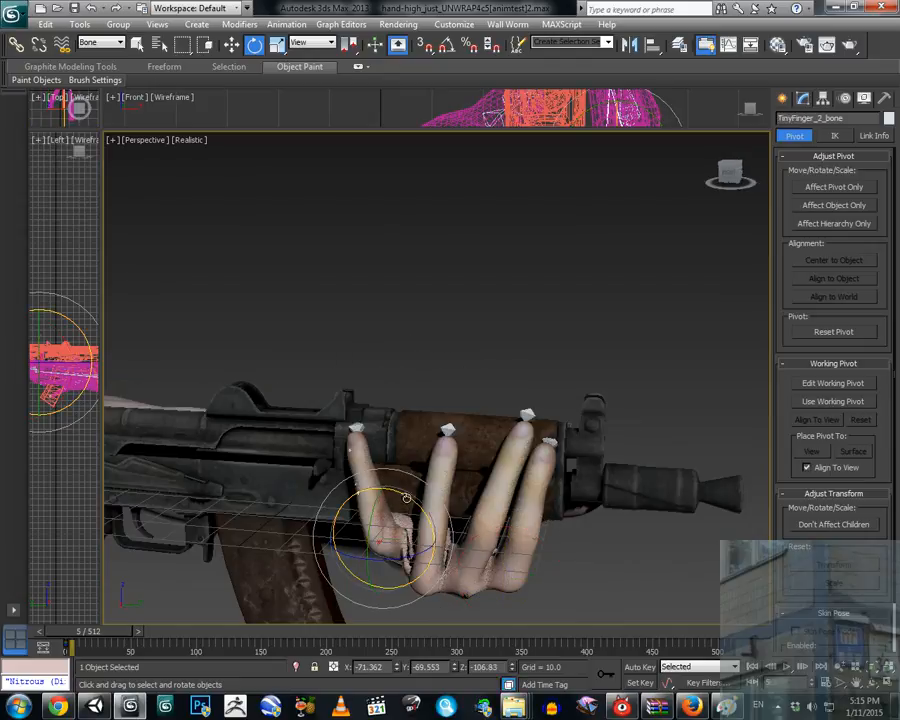
drag(406, 528, 404, 496)
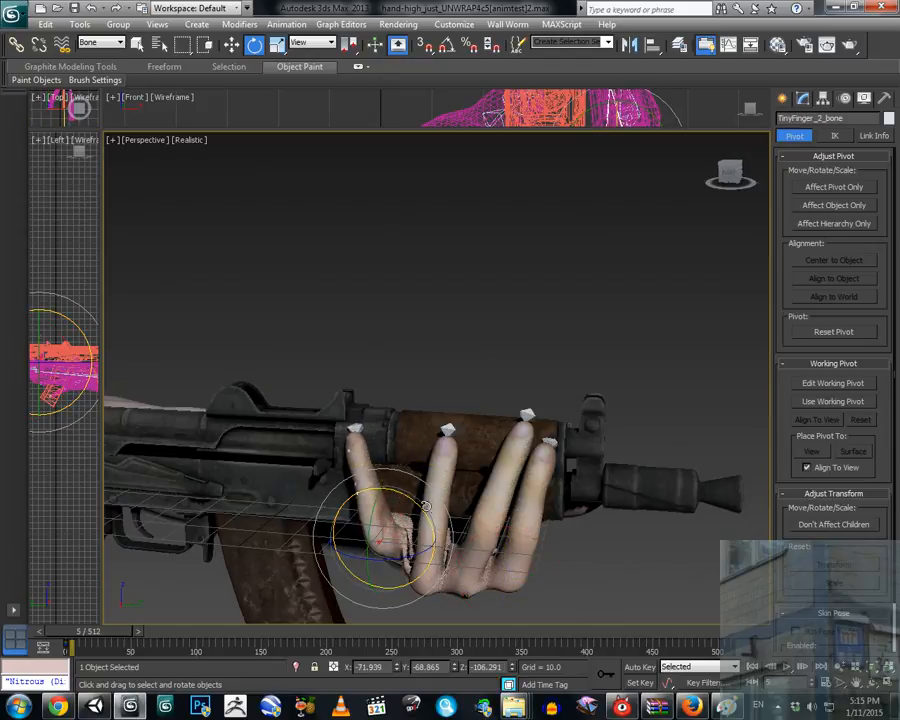
Examine the left hand's grip around the handguard from below, from a distance and close to the fingertips.
alt+middle_drag(420, 490, 430, 438)
click(350, 573)
click(359, 563)
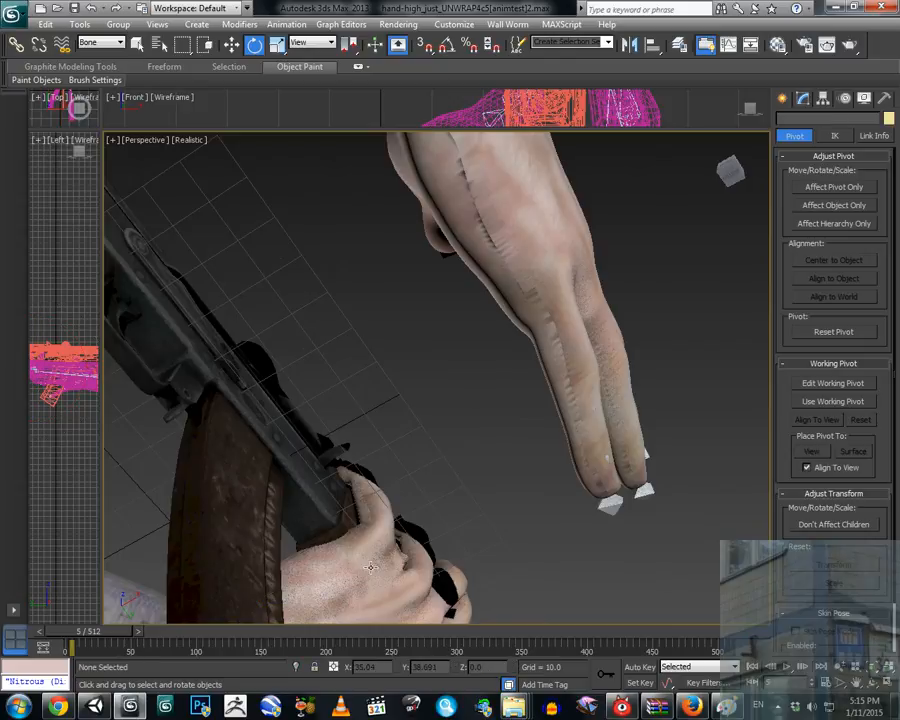
middle_drag(369, 559, 363, 597)
scroll(398, 525, up, 5)
scroll(381, 457, down, 4)
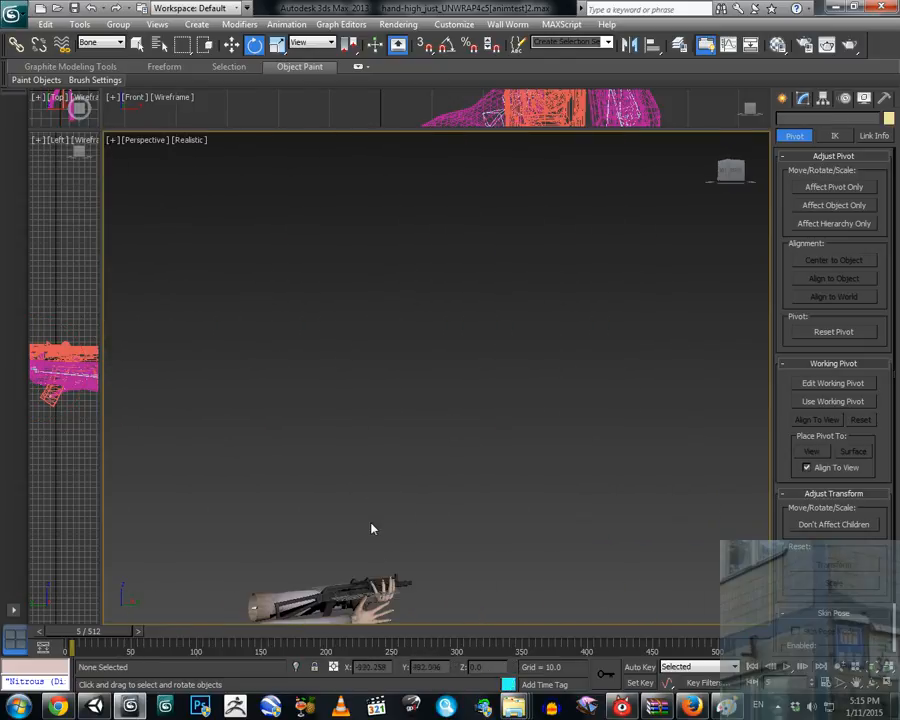
middle_drag(372, 526, 422, 491)
scroll(421, 496, up, 3)
middle_drag(415, 545, 443, 418)
scroll(439, 410, down, 3)
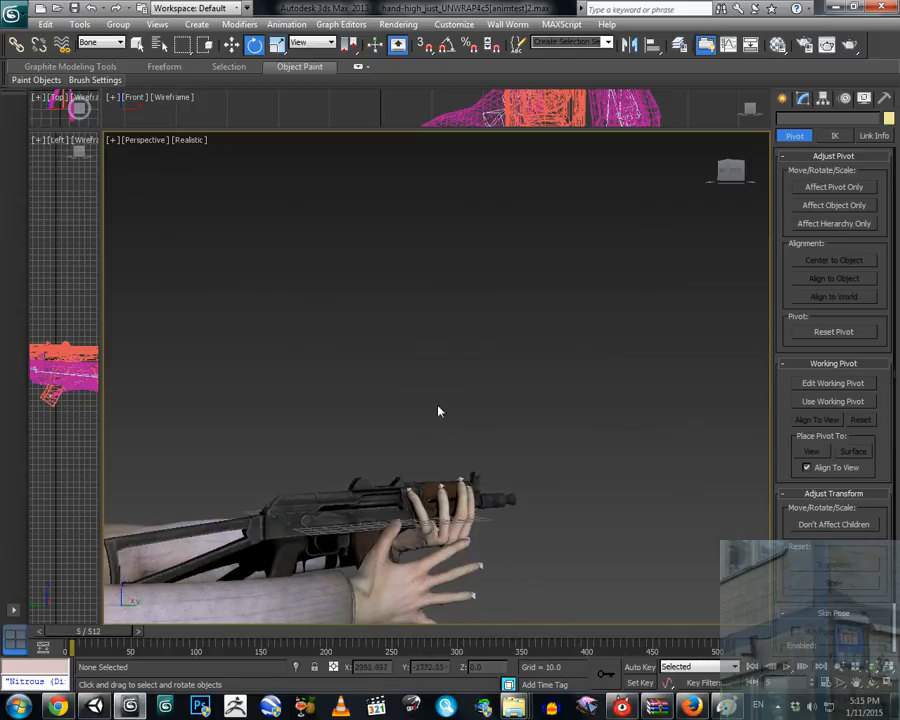
scroll(419, 569, up, 3)
middle_drag(420, 572, 429, 443)
scroll(429, 452, up, 4)
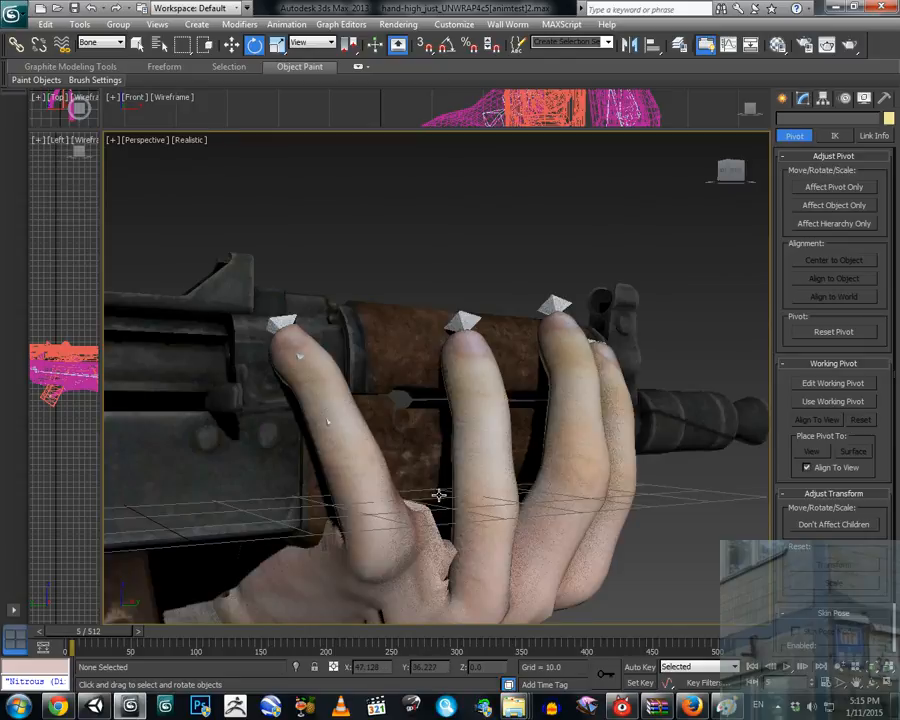
alt+middle_drag(439, 494, 448, 486)
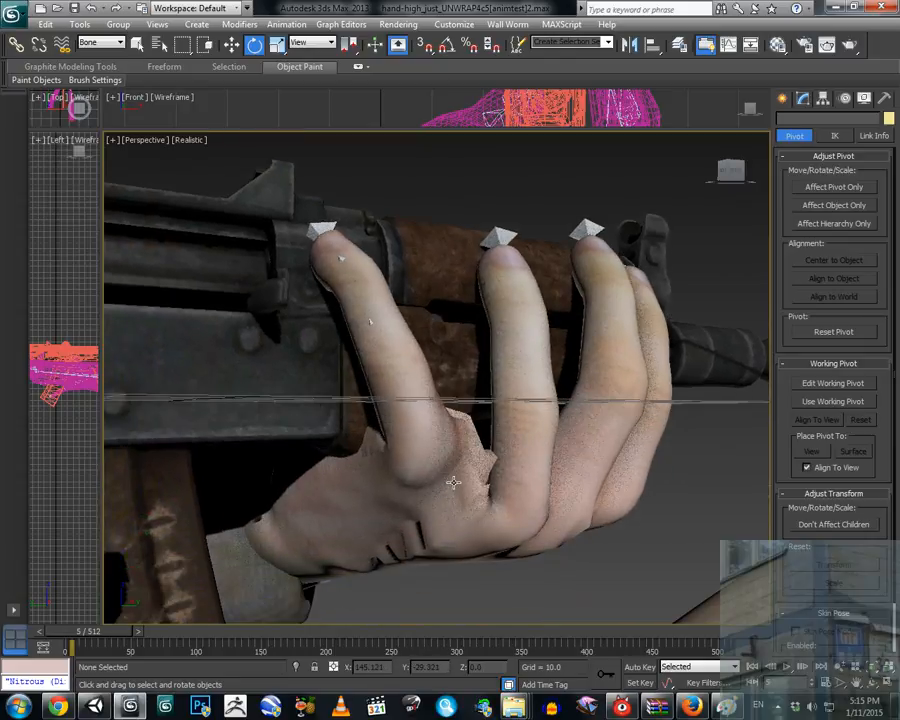
Rotate Xfinger_1_bone to shift the left ring finger sideways against the handguard.
click(375, 515)
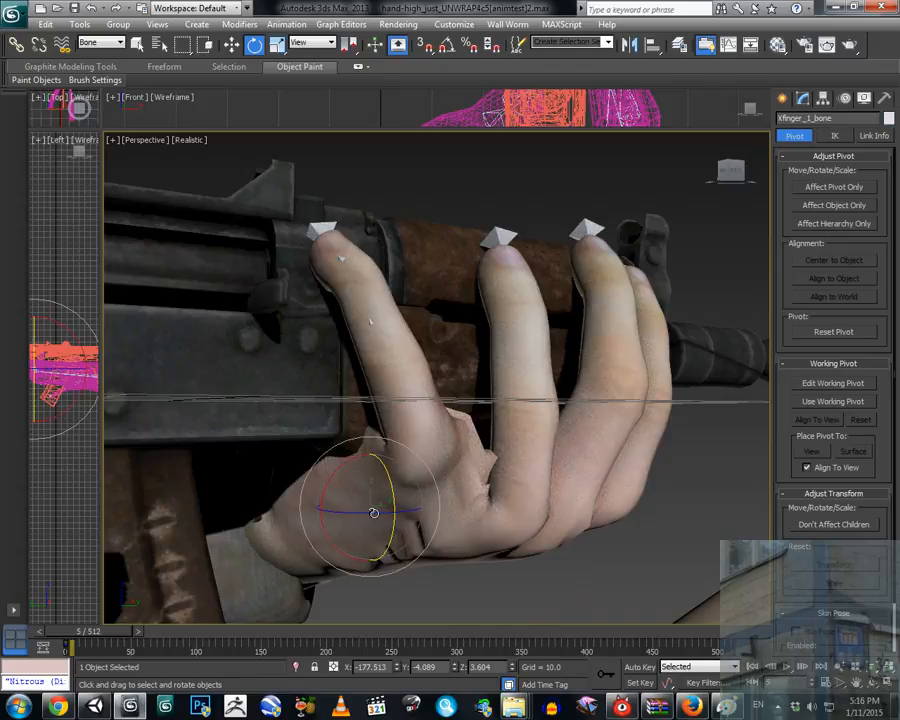
drag(373, 513, 392, 477)
alt+middle_drag(463, 485, 450, 450)
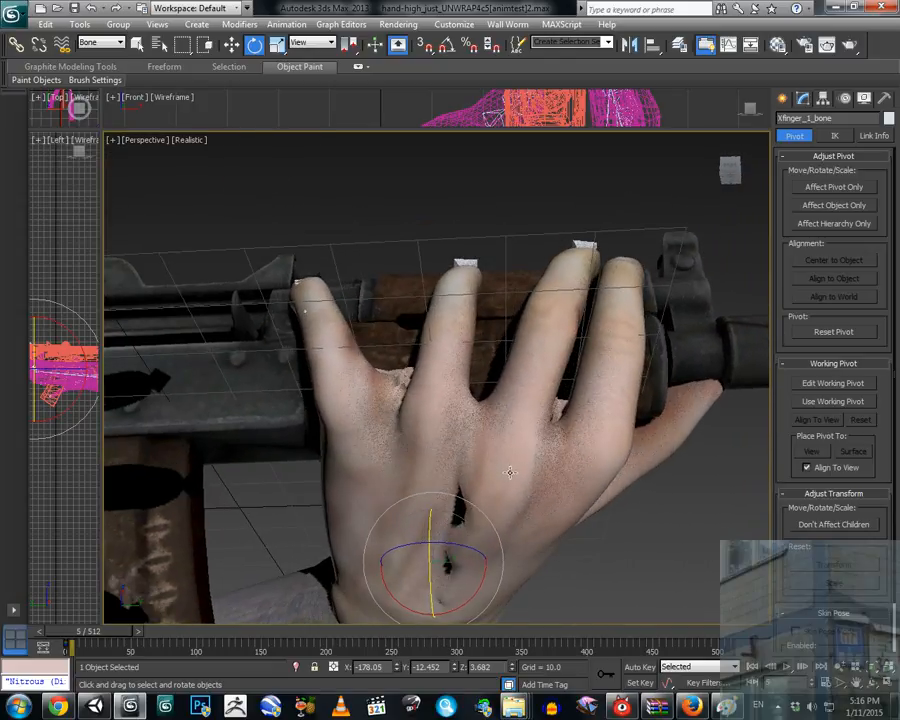
Rotate Pointer_1_bone to bring the left index finger closer to the middle finger on the handguard.
click(501, 475)
click(514, 440)
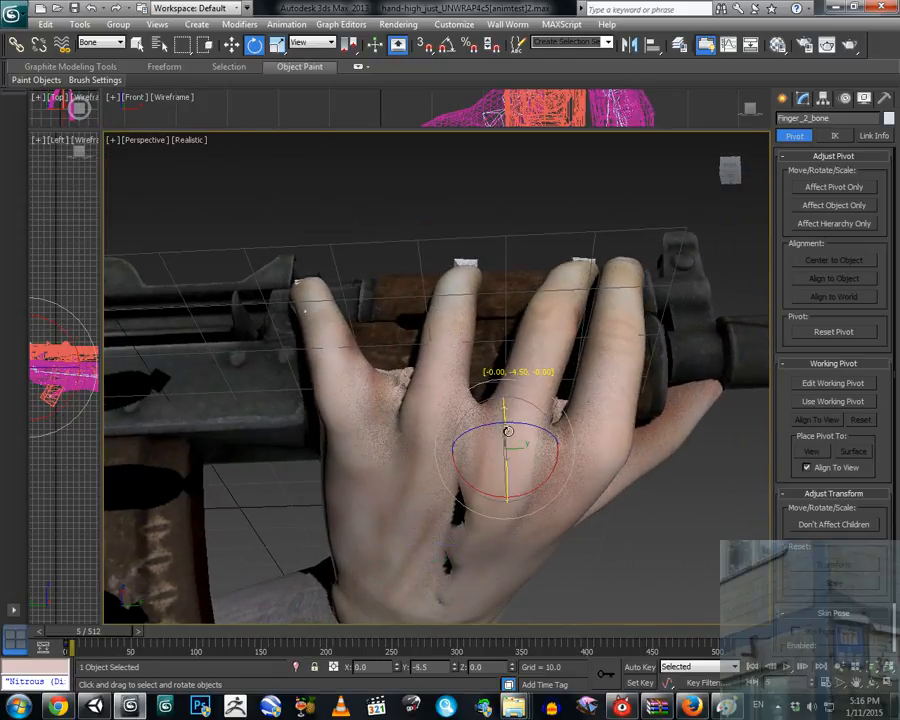
click(462, 532)
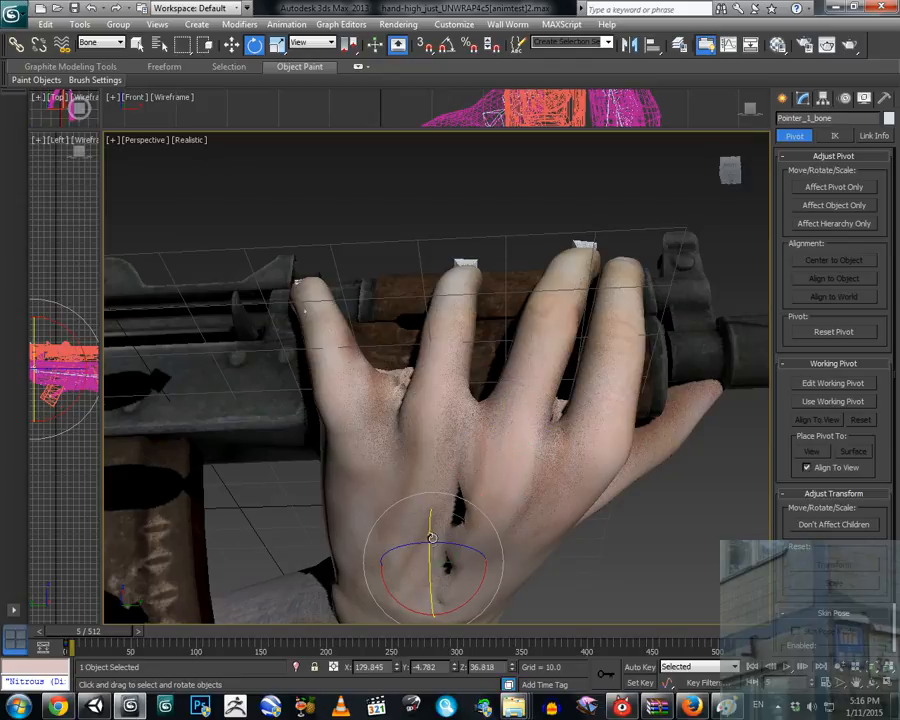
drag(434, 538, 434, 527)
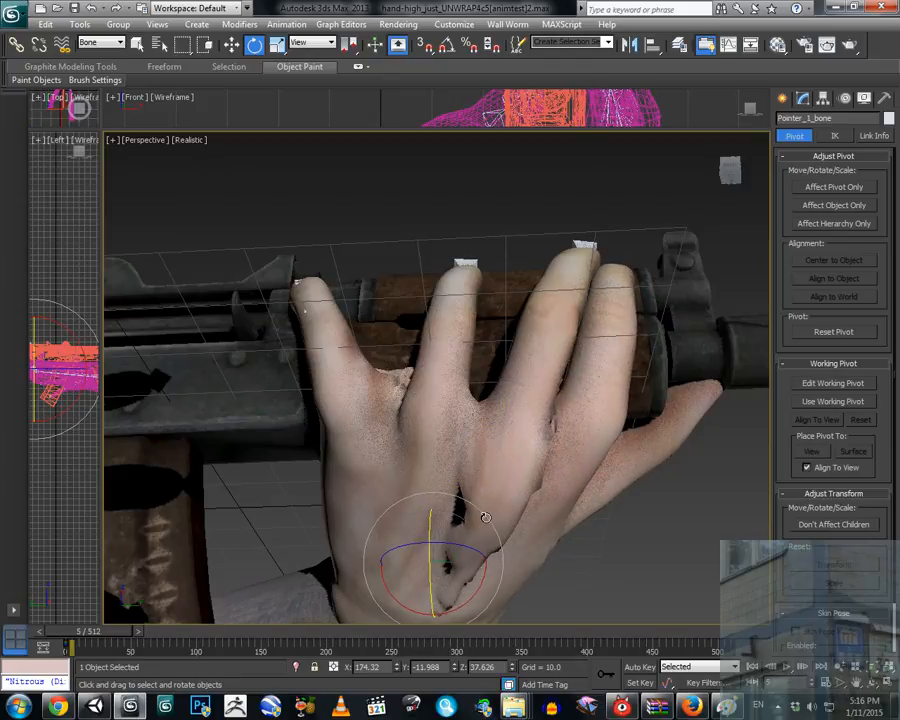
Rotate Thumb_1_bone slightly to adjust the left thumb on the far side of the handguard.
click(492, 534)
drag(492, 534, 455, 533)
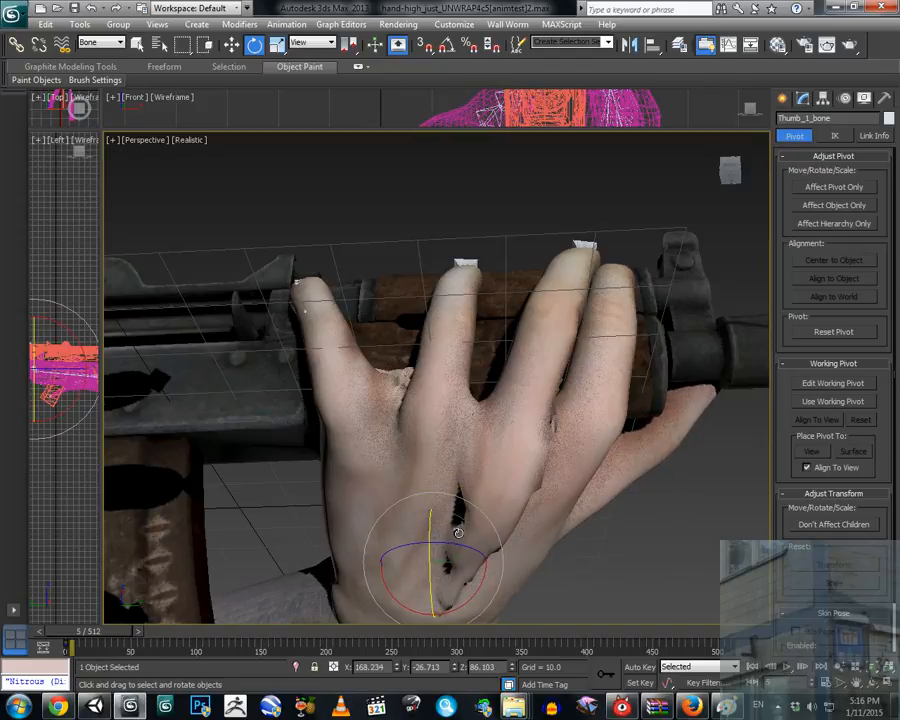
click(464, 533)
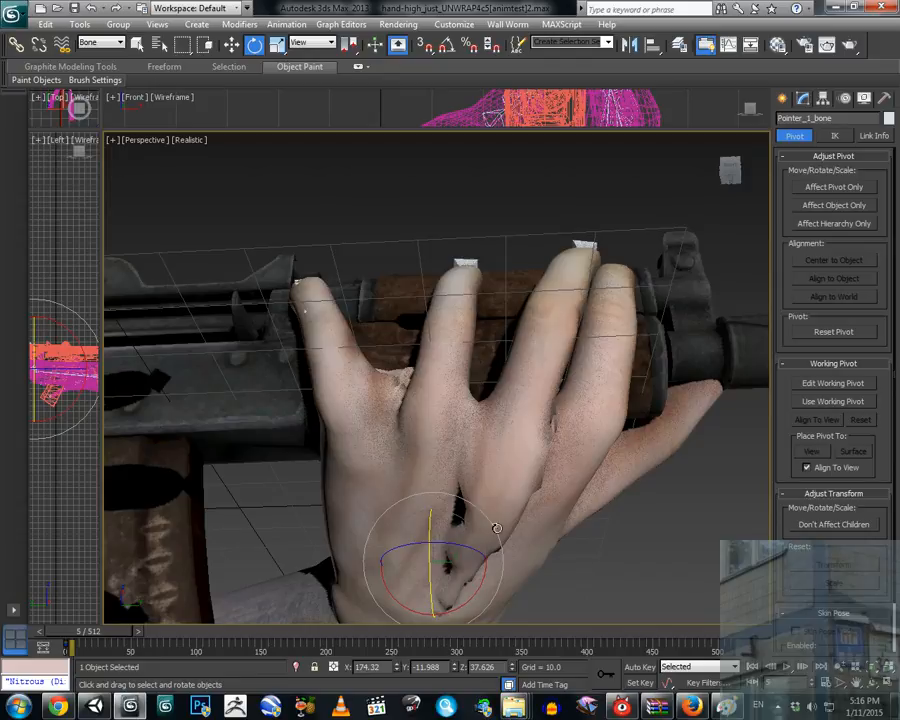
drag(496, 527, 498, 527)
Fine-tune the left ring finger's spacing on the handguard with several small rotations of Xfinger_1_bone.
alt+middle_drag(515, 550, 550, 515)
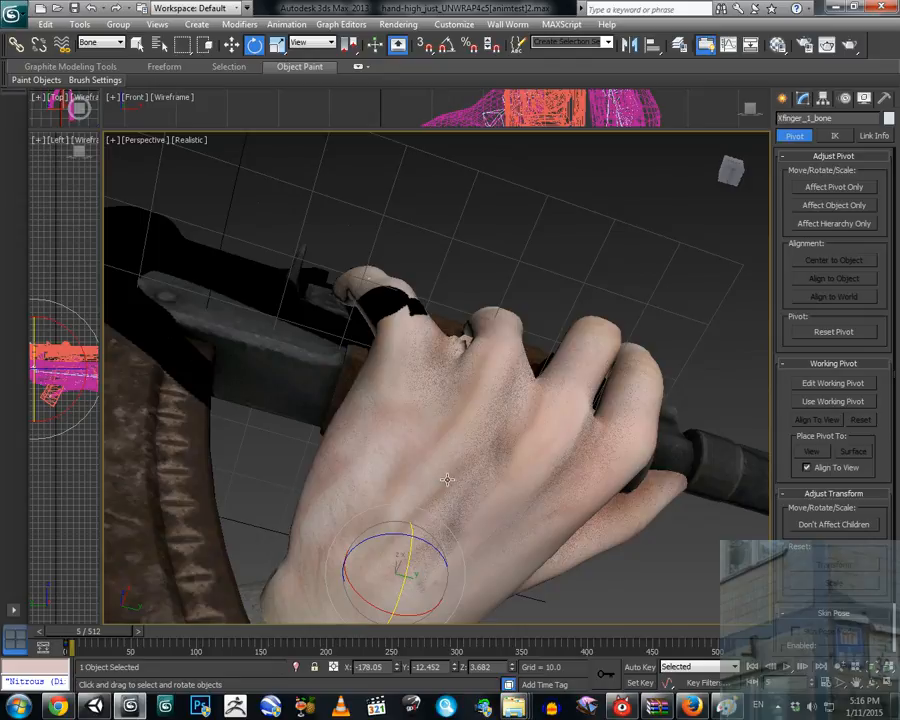
alt+middle_drag(541, 565, 530, 560)
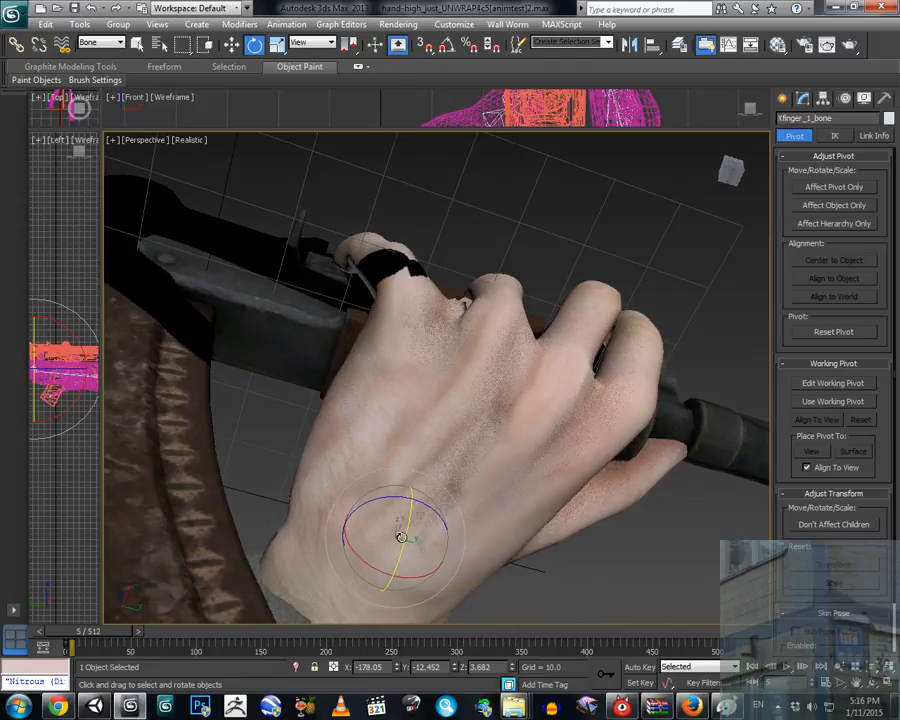
drag(400, 534, 408, 540)
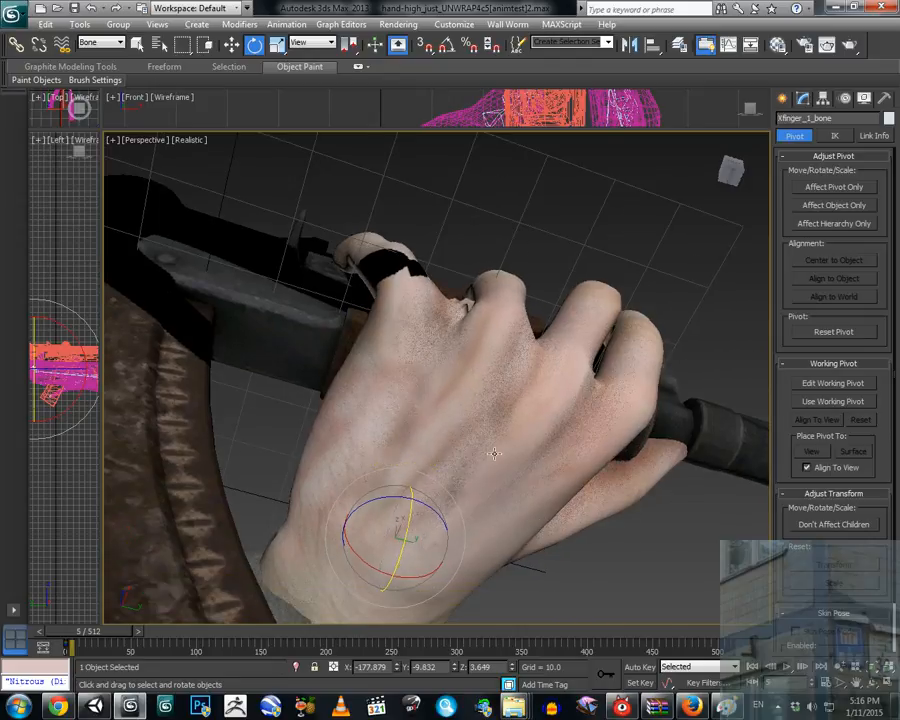
alt+middle_drag(494, 453, 405, 478)
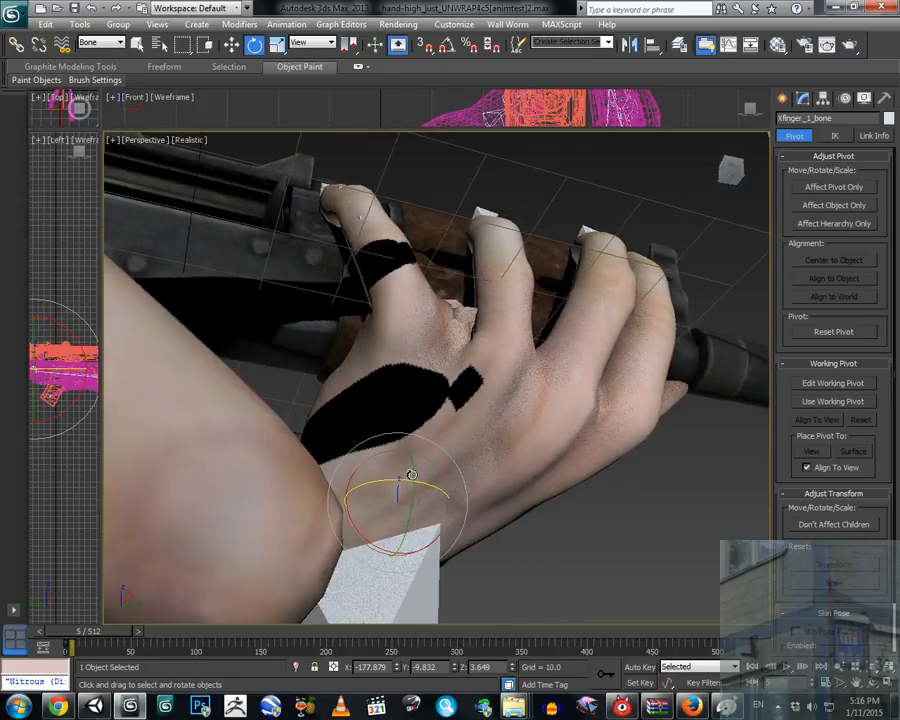
drag(411, 475, 416, 473)
alt+middle_drag(416, 473, 447, 459)
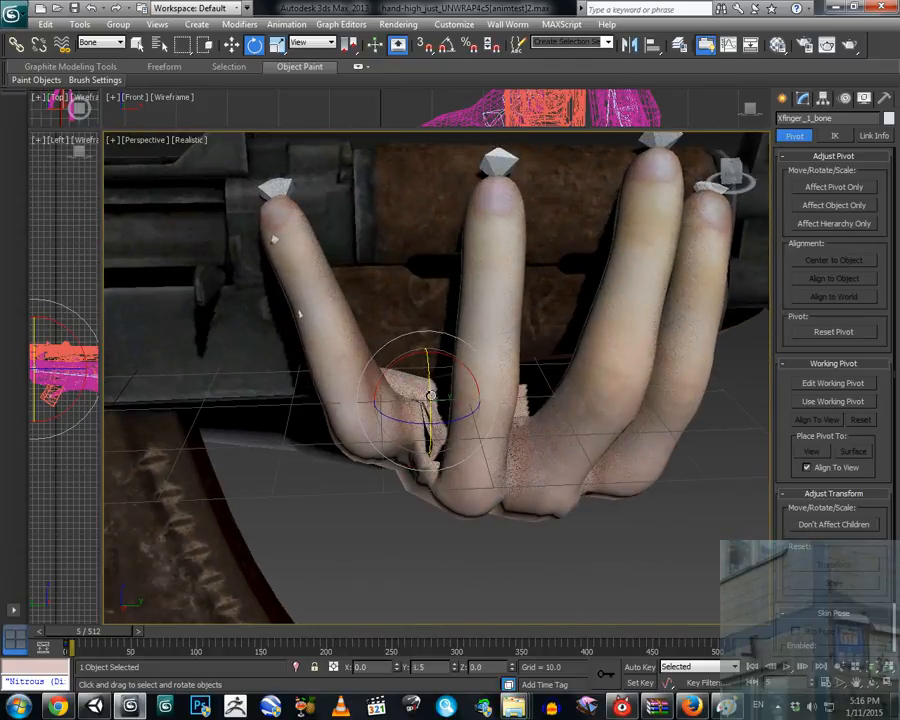
drag(430, 395, 434, 383)
alt+middle_drag(434, 383, 545, 395)
Move the right arm's Shoulder_bone001 forward and inward toward the rifle, to about X 107, Y -293.
scroll(506, 412, down, 5)
scroll(505, 397, down, 3)
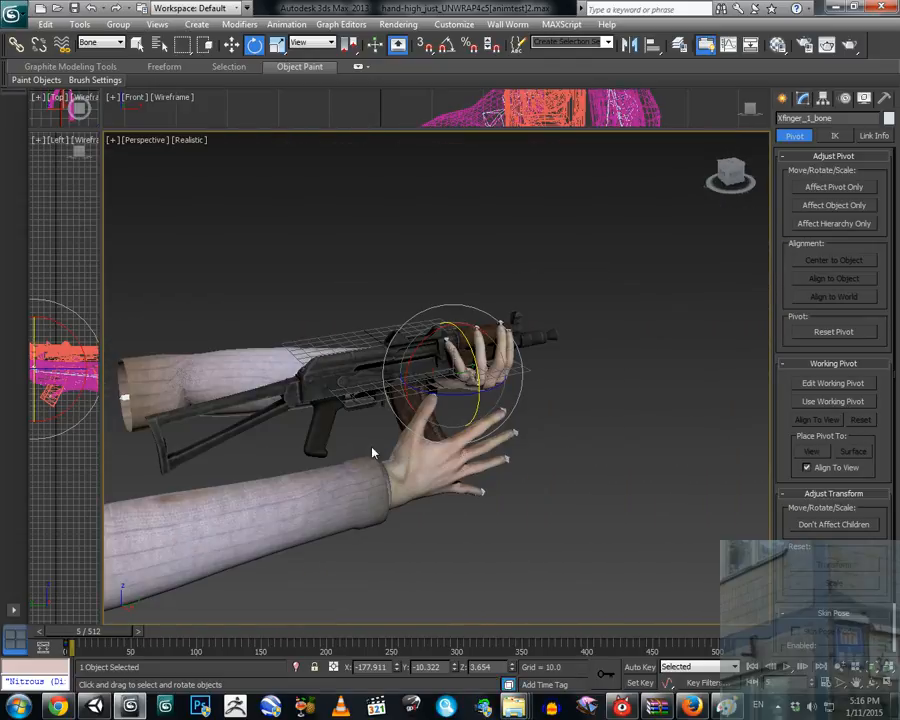
alt+middle_drag(372, 453, 338, 497)
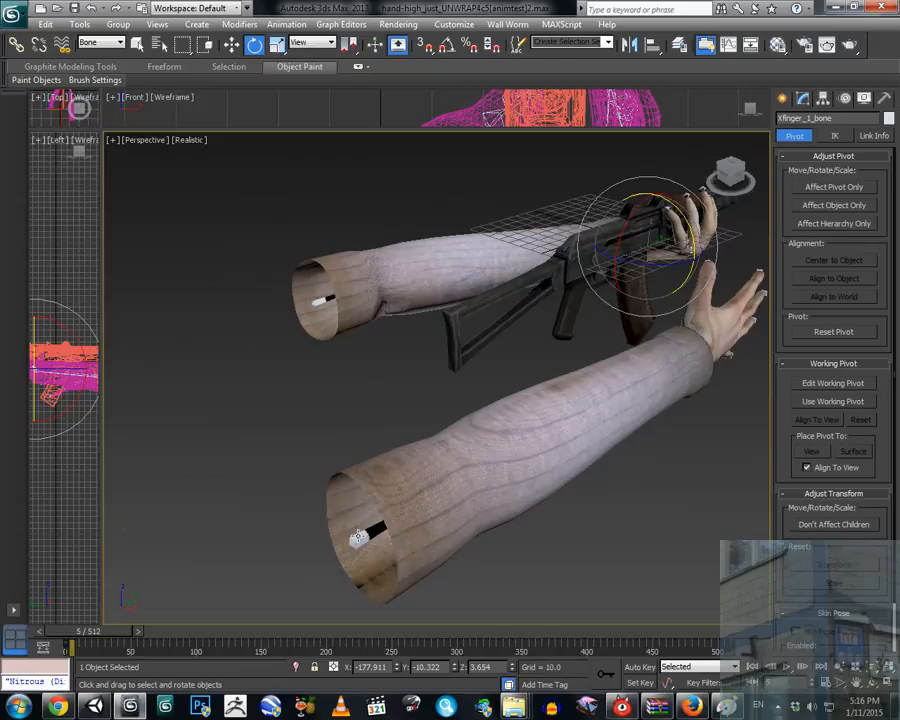
click(358, 537)
key(w)
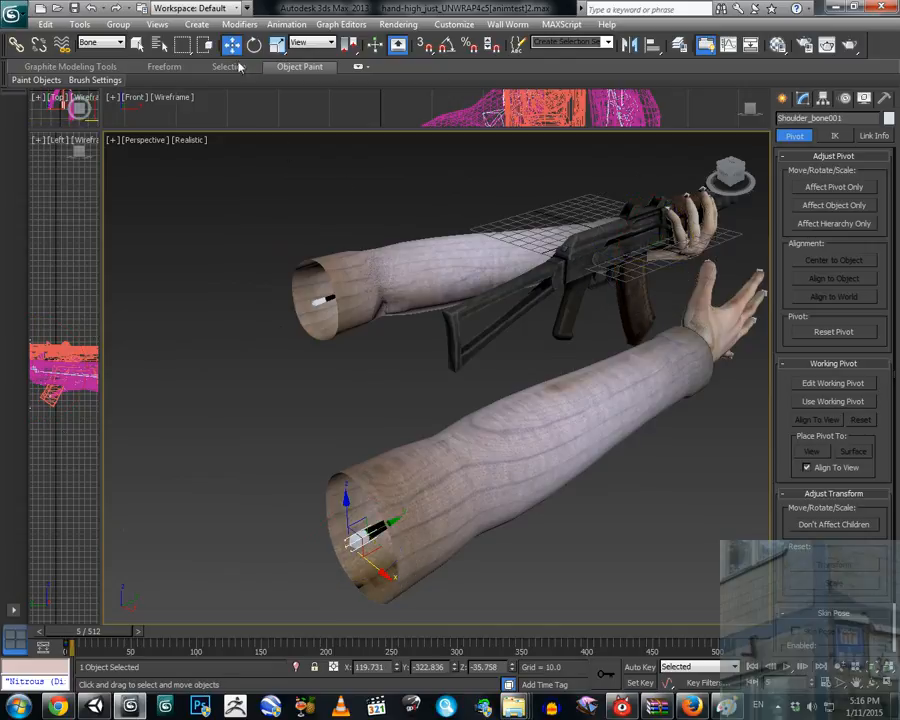
click(778, 706)
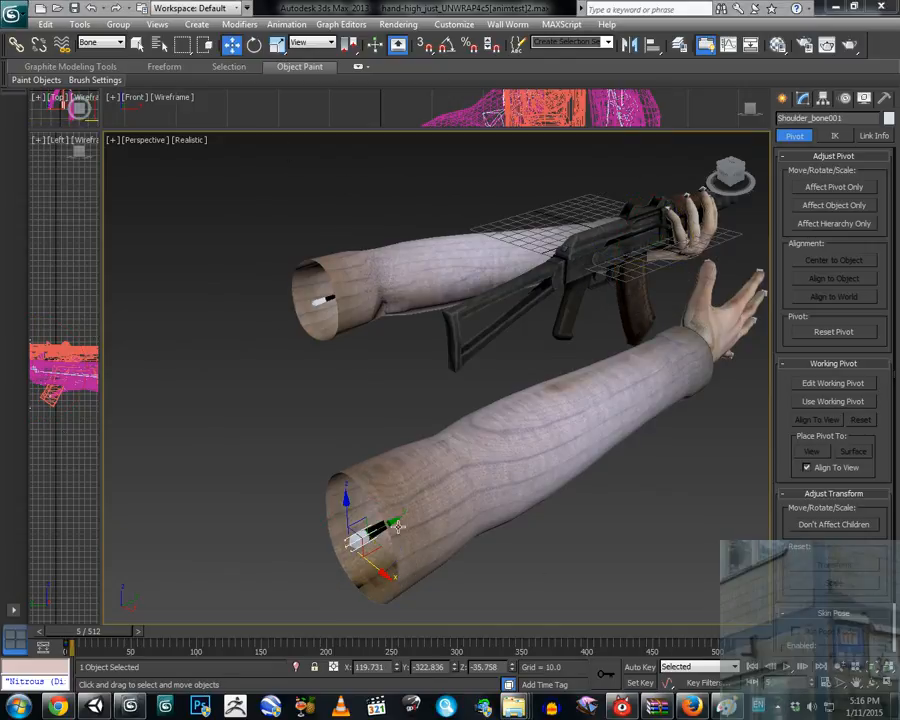
mouse_move(397, 524)
mouse_down()
mouse_move(430, 553)
mouse_move(406, 541)
mouse_up()
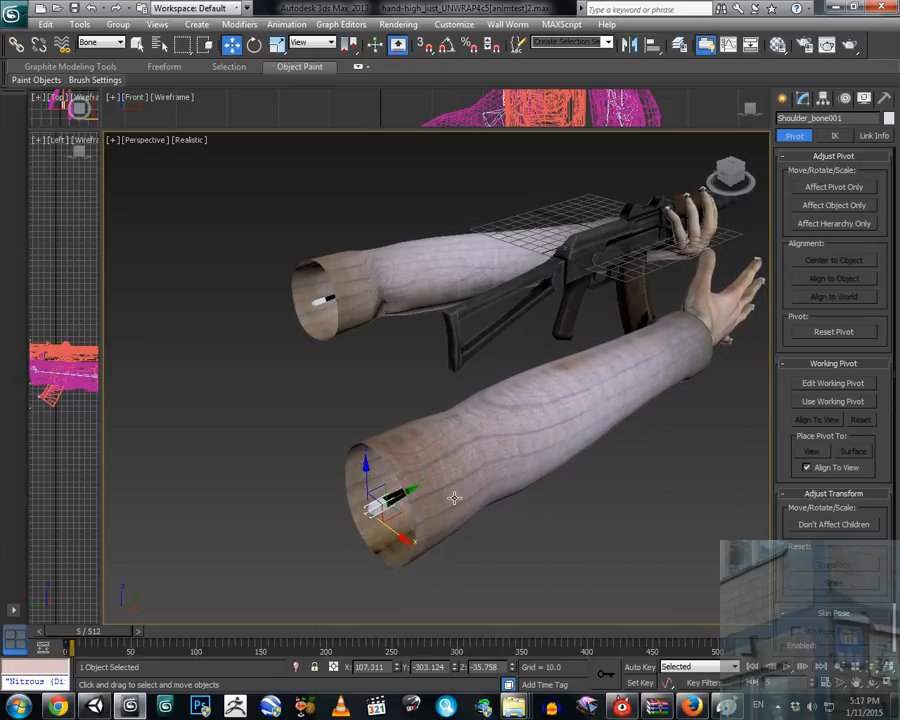
alt+middle_drag(454, 497, 323, 553)
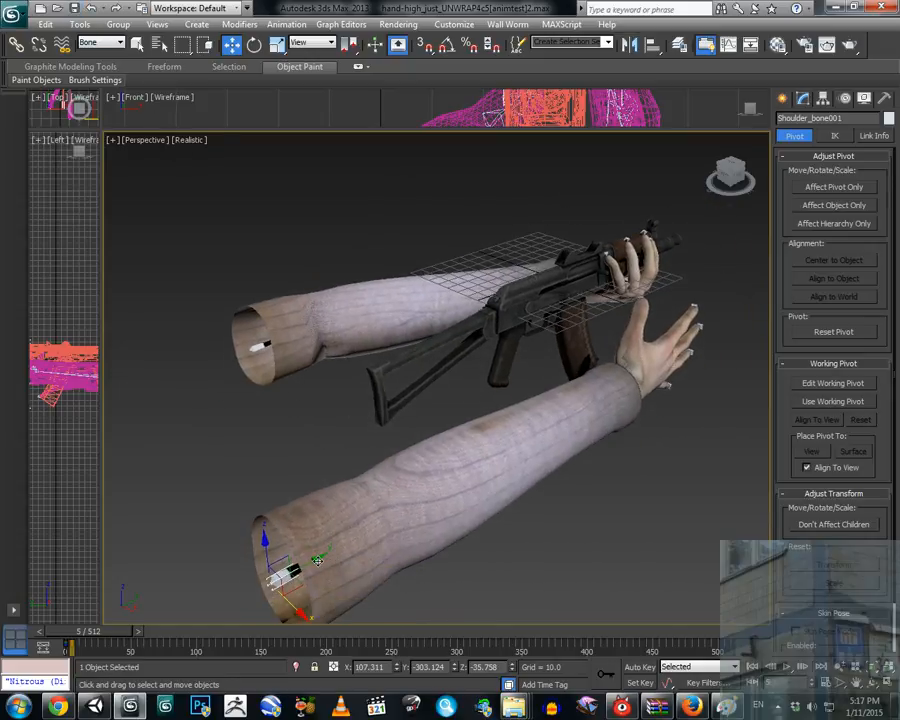
drag(318, 559, 339, 552)
Move Shoulder_bone001 sideways toward the rifle and back along its length, to about X 71, Y -315.
alt+middle_drag(376, 514, 377, 476)
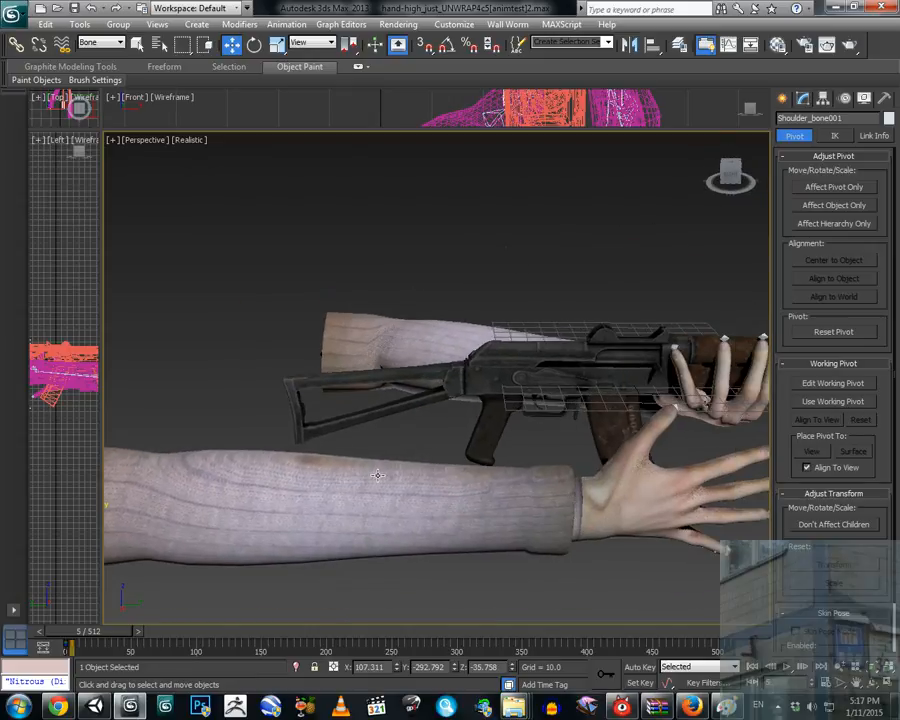
alt+middle_drag(596, 456, 517, 472)
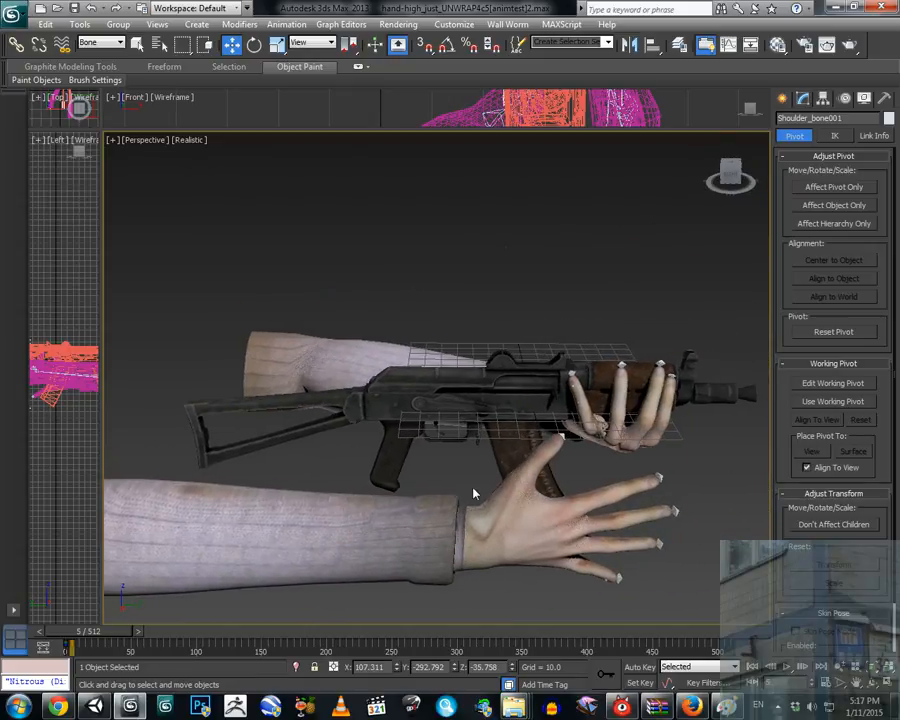
alt+middle_drag(448, 498, 492, 481)
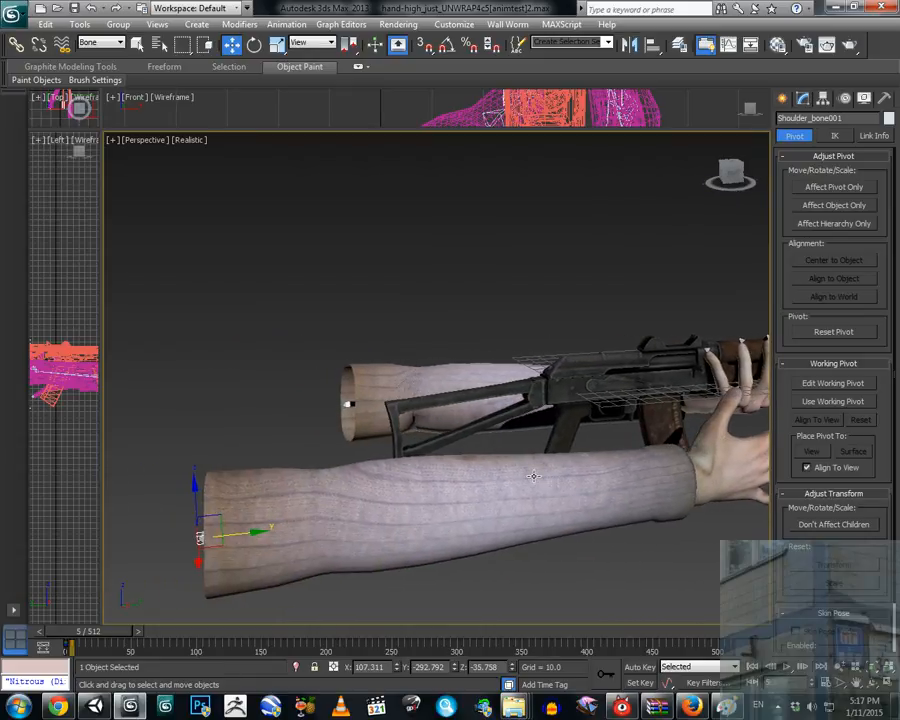
alt+middle_drag(533, 476, 395, 537)
alt+middle_drag(530, 485, 517, 407)
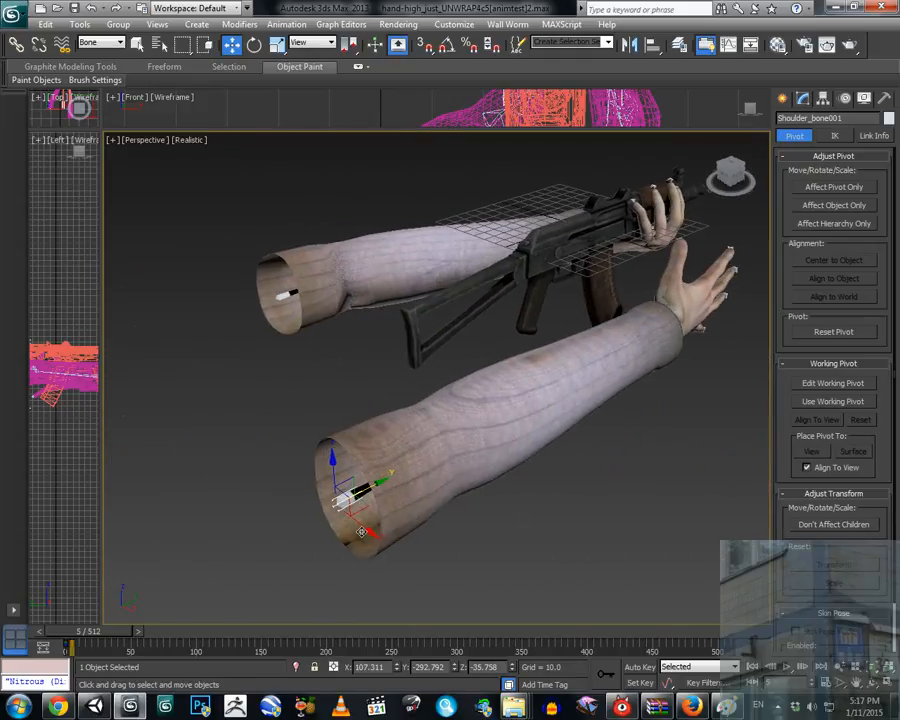
drag(363, 531, 297, 503)
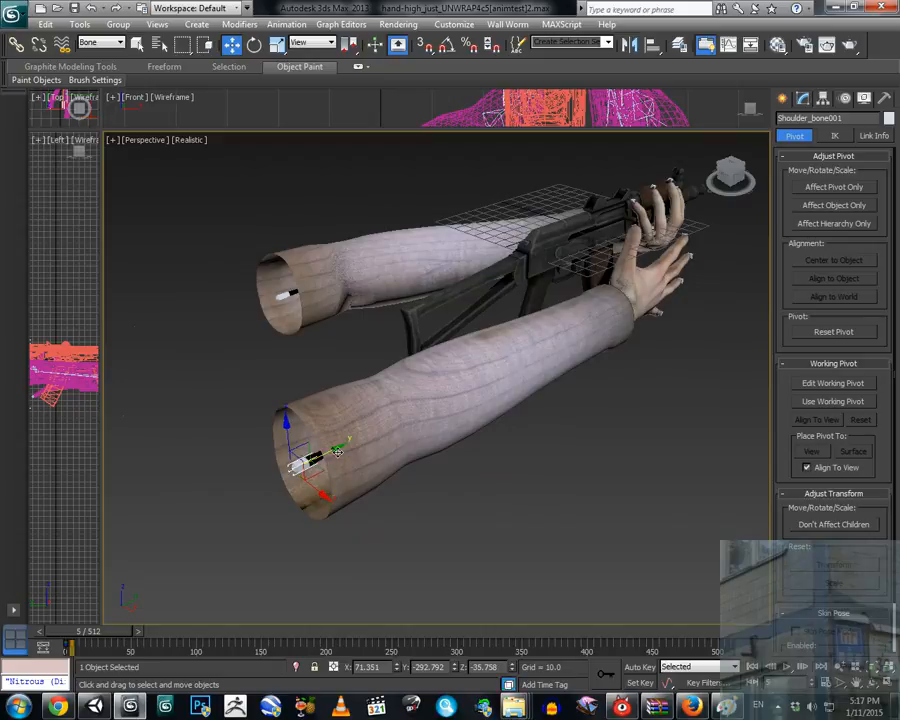
drag(337, 452, 311, 496)
Rotate Shoulder_bone001 outward by about -18 degrees around Z and bend Arm_bone001 inward so the right hand points at the rifle.
click(254, 44)
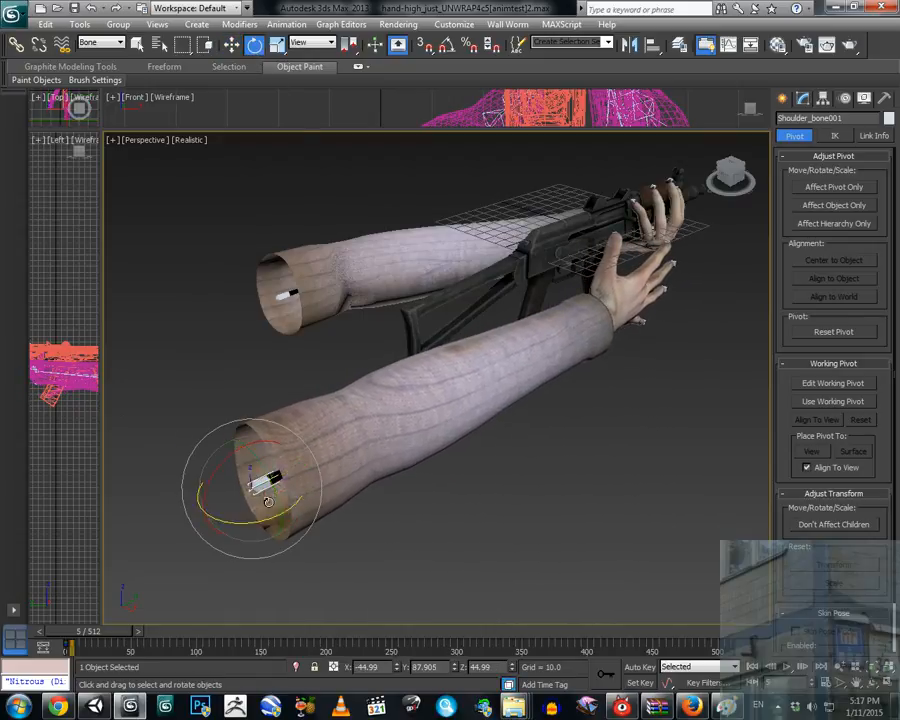
drag(262, 524, 244, 530)
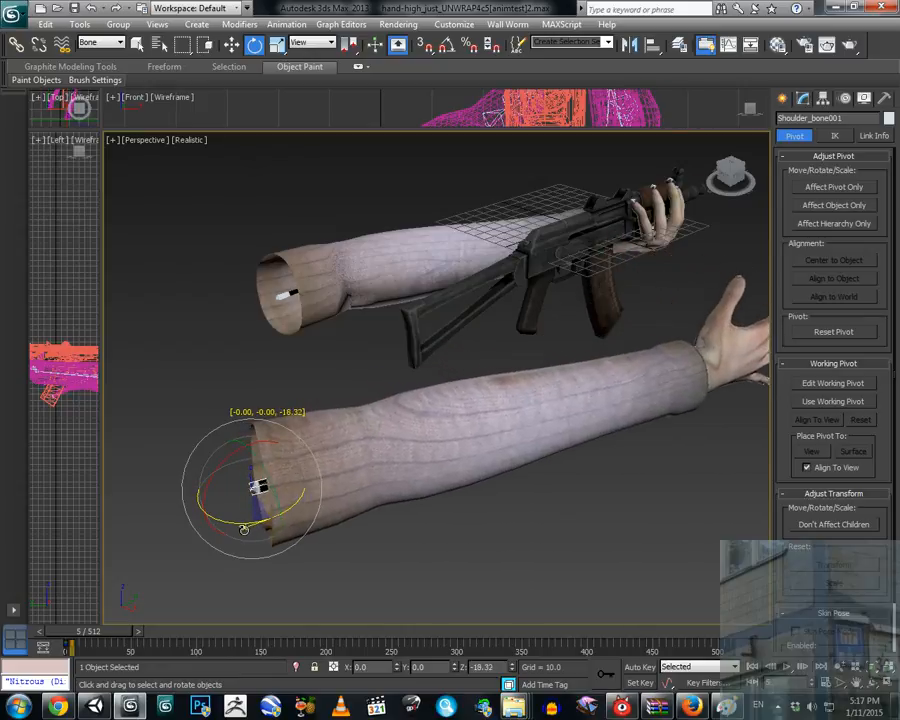
click(549, 412)
drag(365, 490, 401, 480)
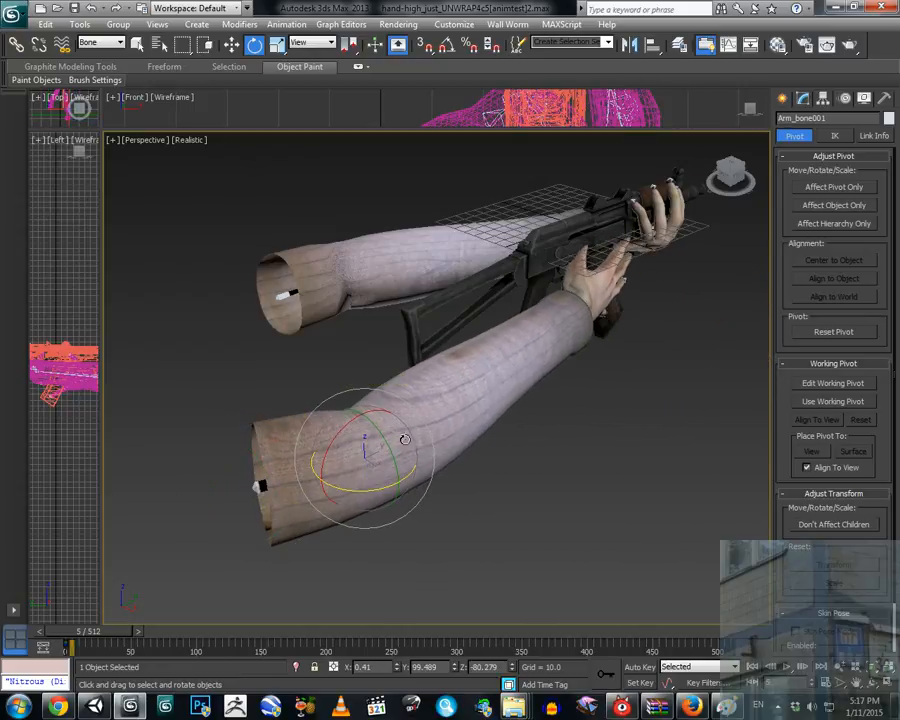
Move Shoulder_bone001 outward along X to about 88, shifting the bent right arm away from the rifle.
middle_drag(537, 329, 498, 394)
middle_drag(482, 438, 517, 406)
key(w)
alt+middle_drag(272, 494, 284, 566)
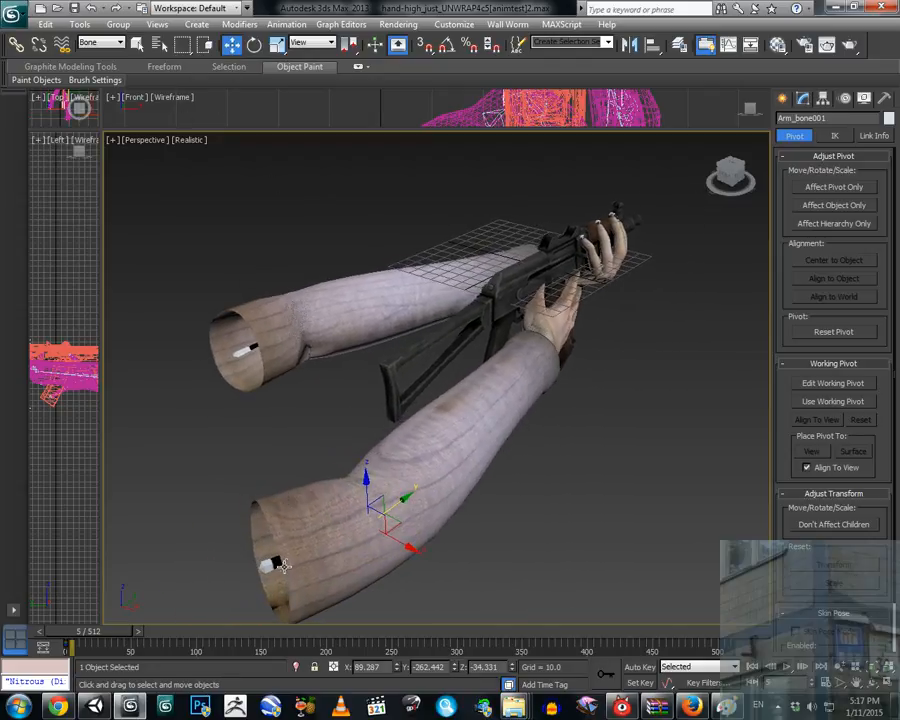
click(274, 564)
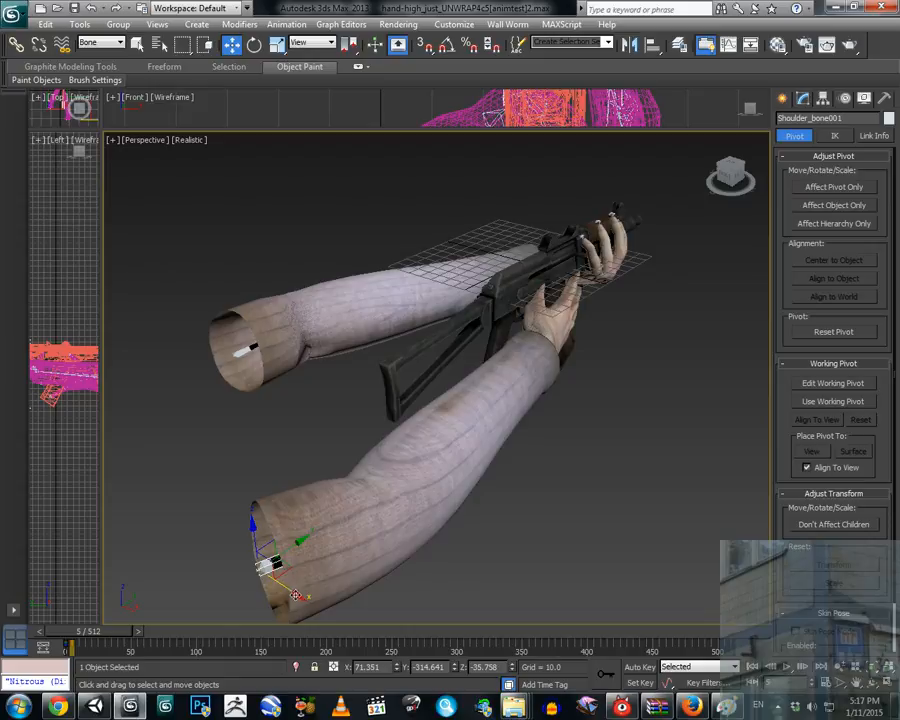
drag(296, 596, 386, 547)
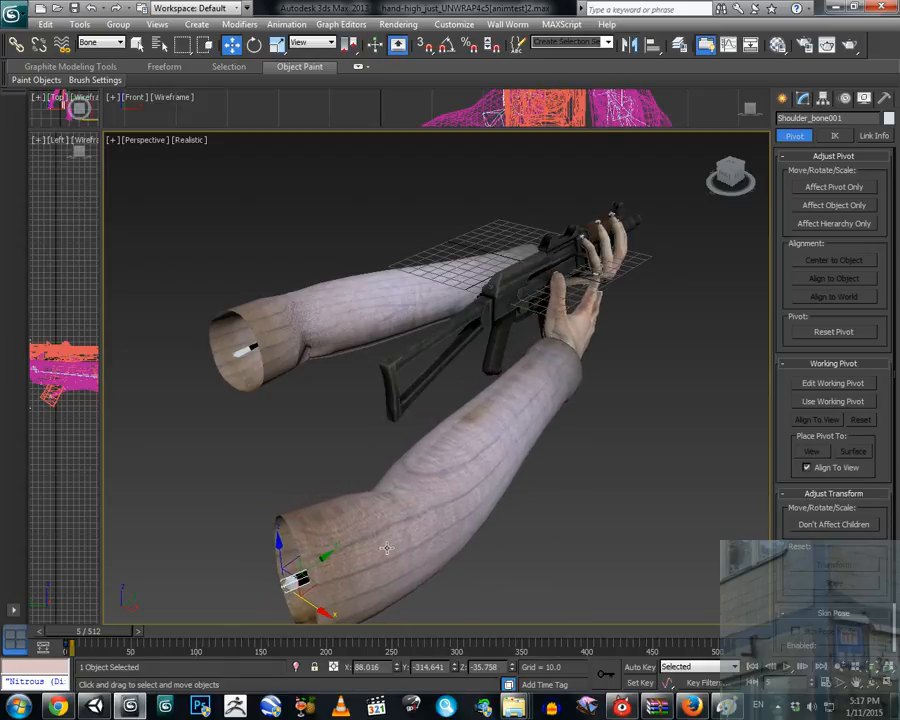
click(379, 538)
click(254, 45)
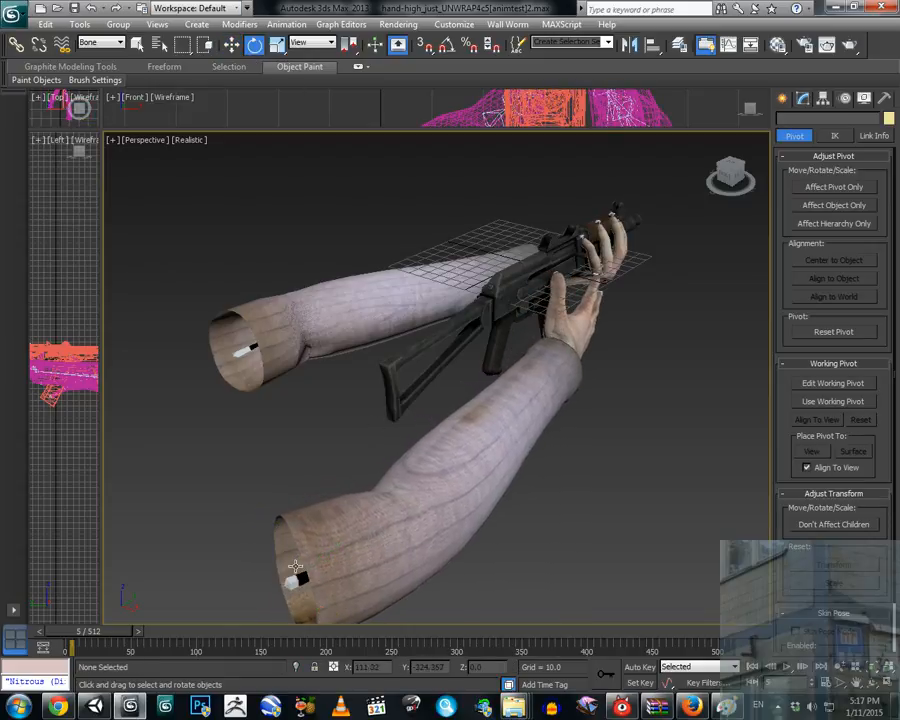
Rotate Shoulder_bone001 slightly outward around Z and bend Arm_bone001 inward so the right hand points at the rifle's pistol grip.
click(300, 585)
drag(322, 598, 315, 606)
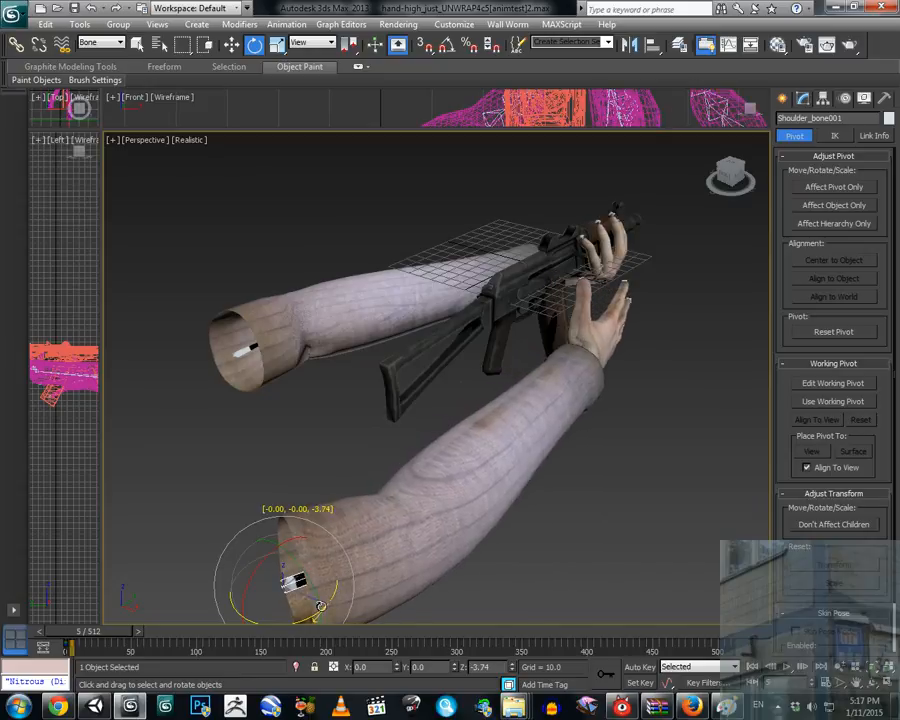
click(442, 494)
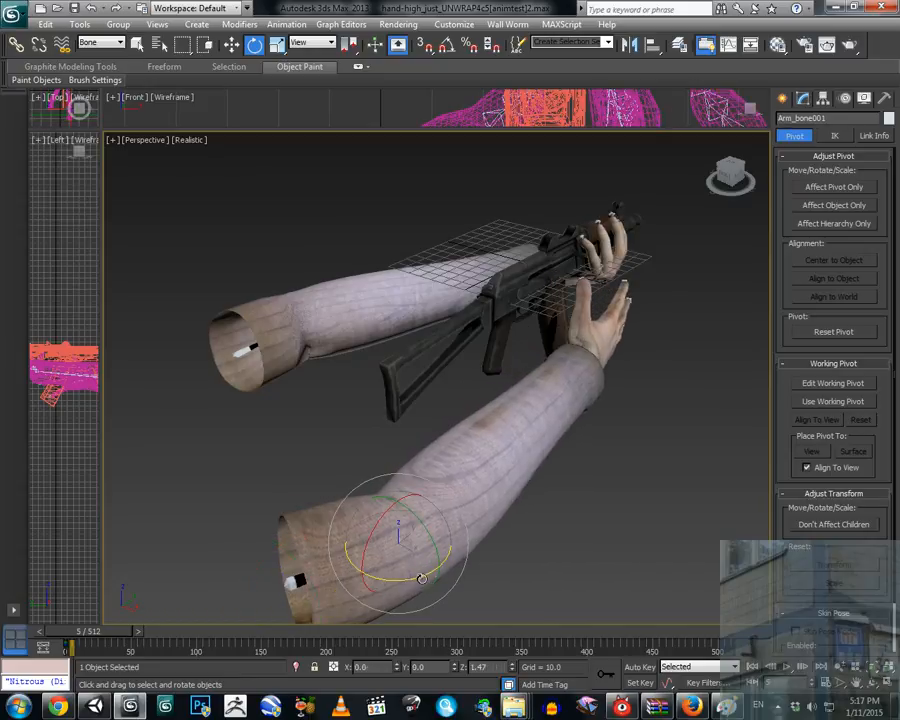
drag(422, 578, 423, 572)
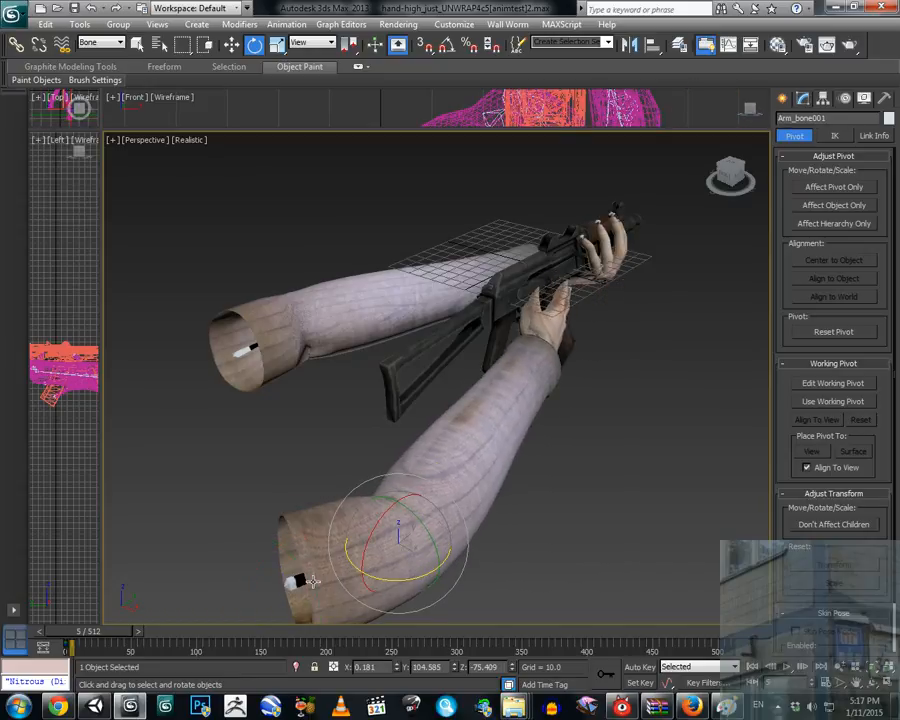
click(314, 581)
drag(314, 612, 310, 606)
click(456, 505)
drag(411, 588, 392, 527)
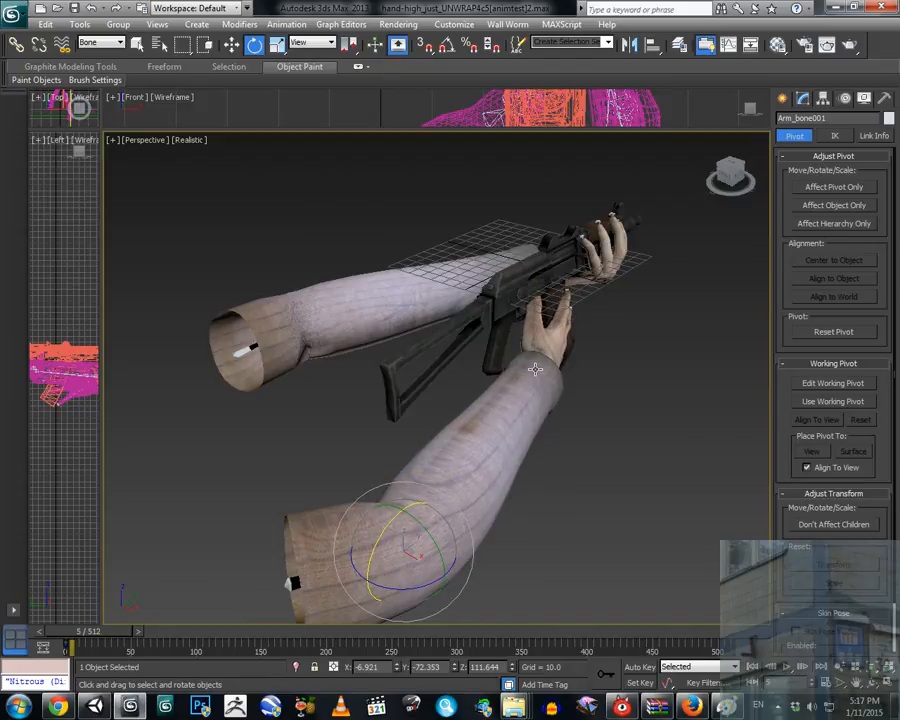
Rotate the right hand's Pointer_1_bone001 by about 5 degrees around Z.
click(538, 372)
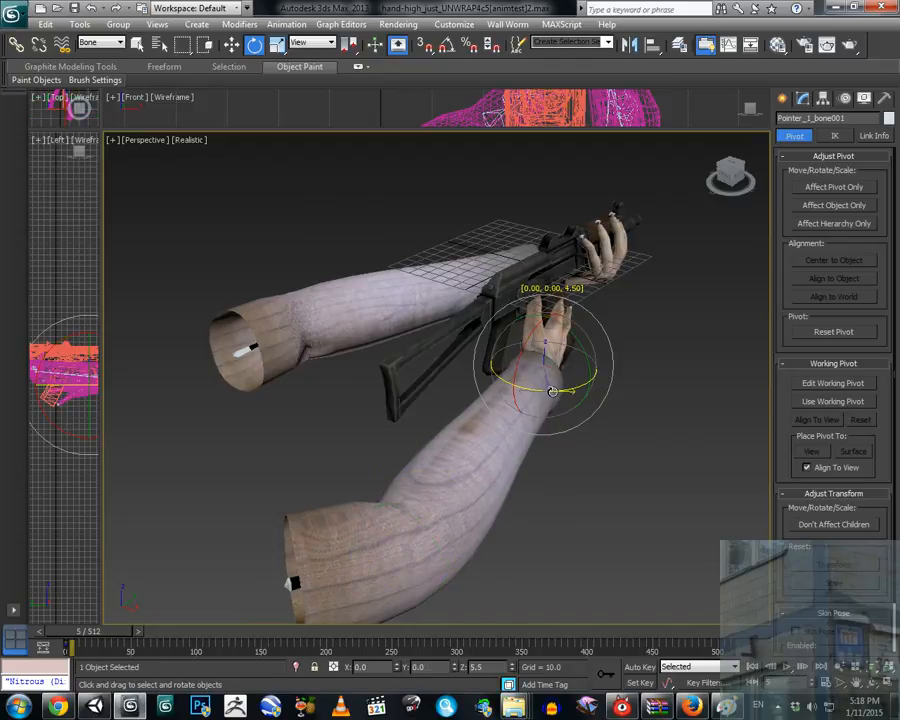
alt+middle_drag(540, 385, 497, 349)
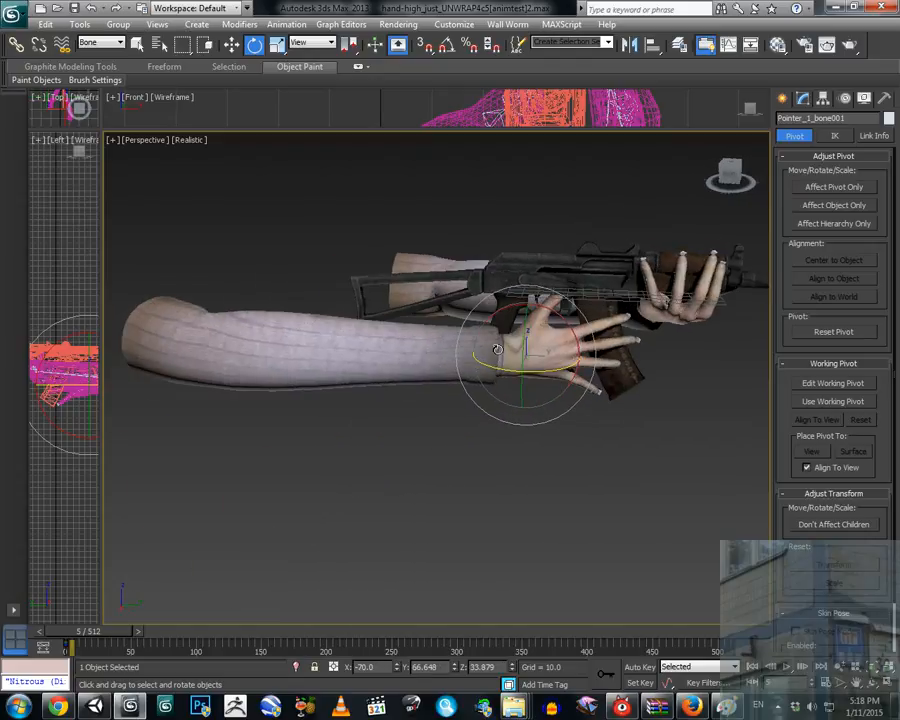
click(488, 470)
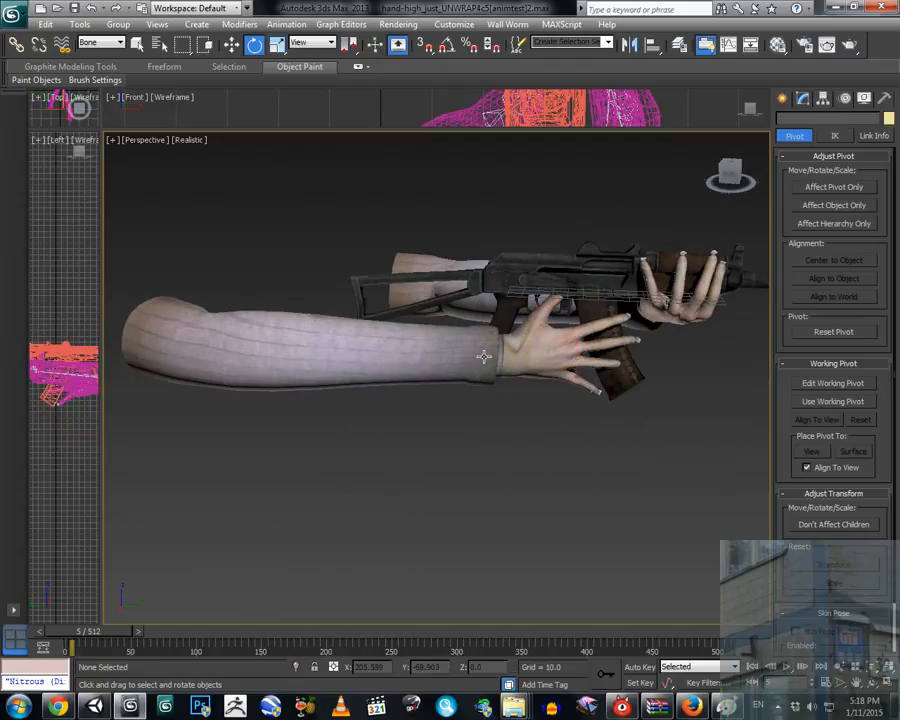
click(445, 365)
drag(442, 368, 505, 369)
key(ctrl+z)
click(508, 406)
click(497, 362)
Rotate the right arm's shoulder and forearm bones so the hand swings in behind the pistol grip, undoing the last excess rotation.
click(233, 46)
middle_drag(234, 356, 249, 413)
click(168, 362)
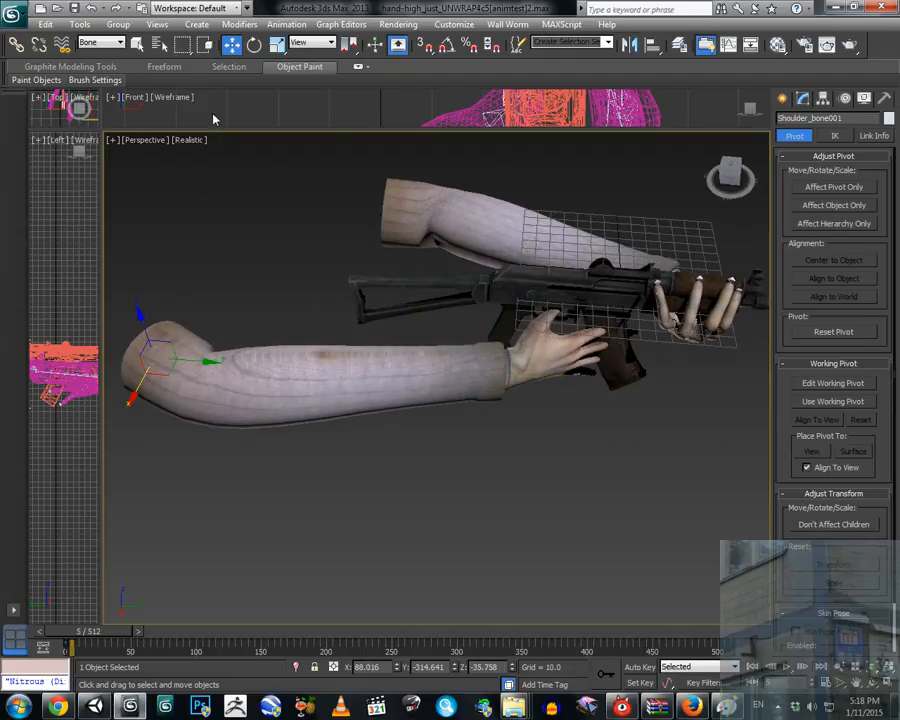
click(254, 46)
drag(178, 384, 238, 421)
click(236, 406)
click(257, 411)
key(ctrl+z)
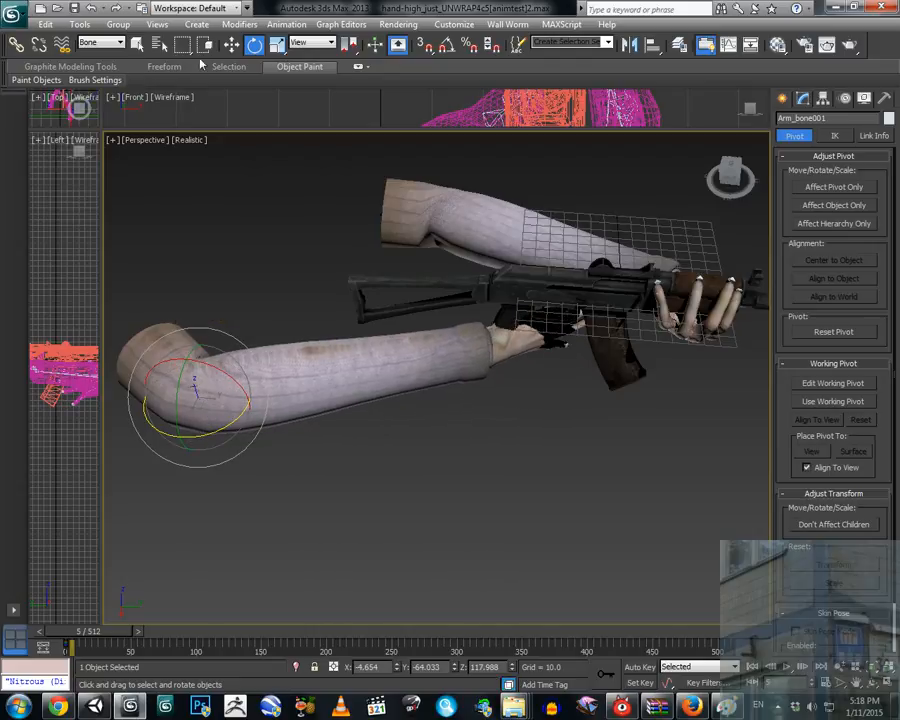
Move Shoulder_bone001 outward along X to about 117 and slightly back along Y to about -317.
key(w)
alt+middle_drag(169, 349, 480, 327)
click(164, 409)
click(490, 333)
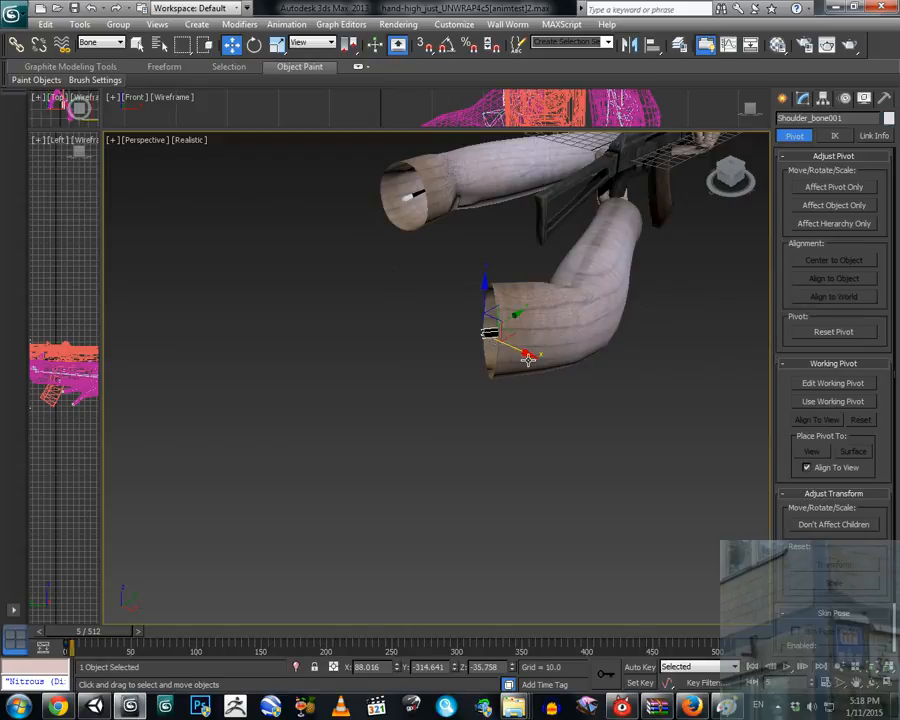
drag(531, 358, 559, 400)
alt+middle_drag(648, 286, 560, 368)
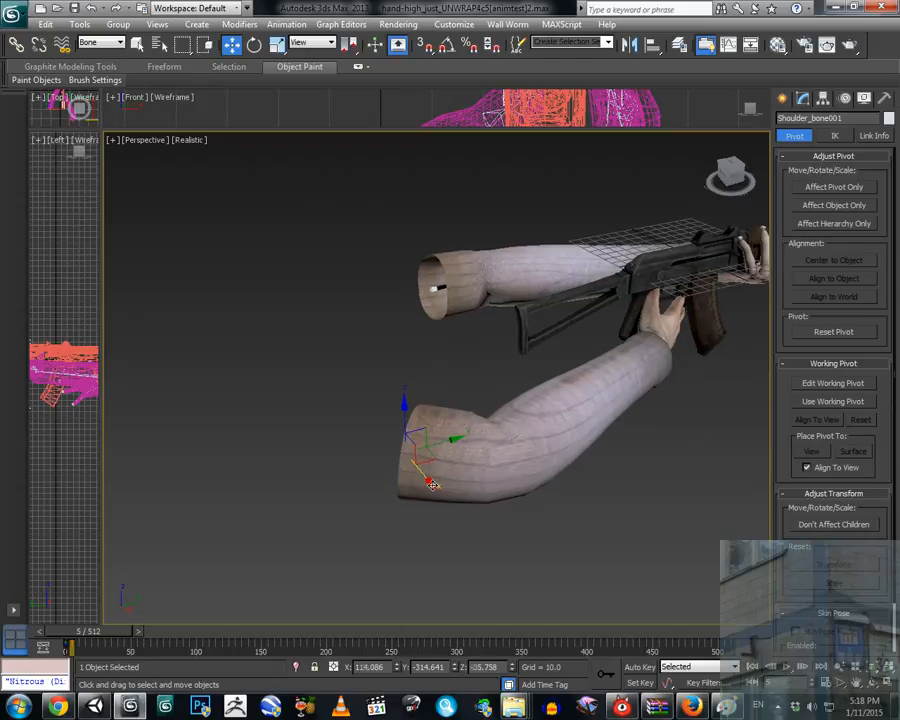
drag(431, 483, 437, 487)
drag(456, 443, 452, 442)
Rotate Arm_bone001 slightly upward so the right hand reaches the rifle's pistol grip and trigger area.
alt+middle_drag(579, 383, 591, 419)
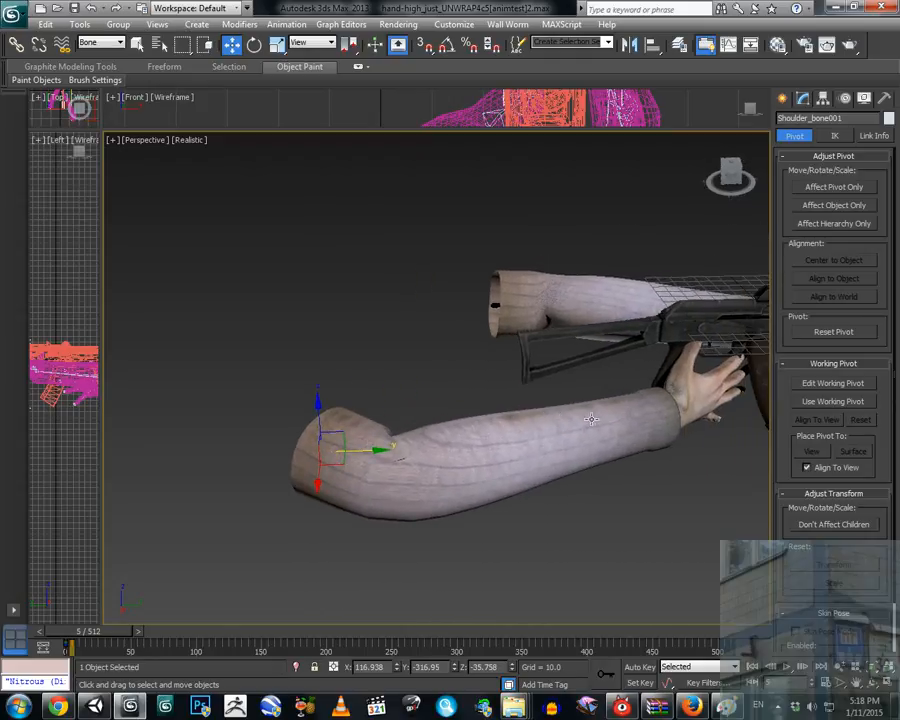
click(664, 408)
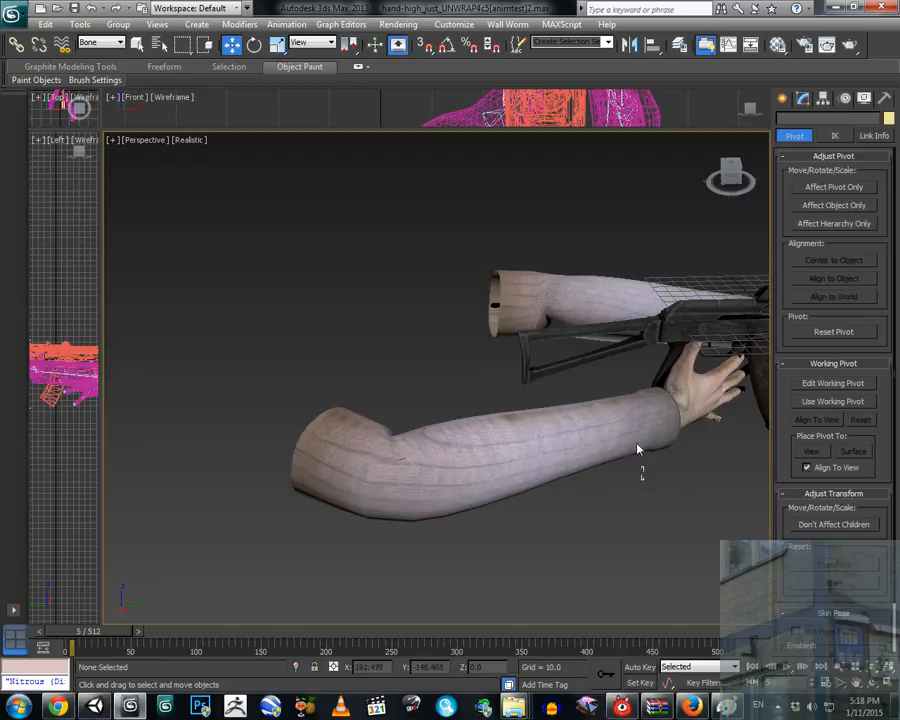
click(637, 450)
click(254, 45)
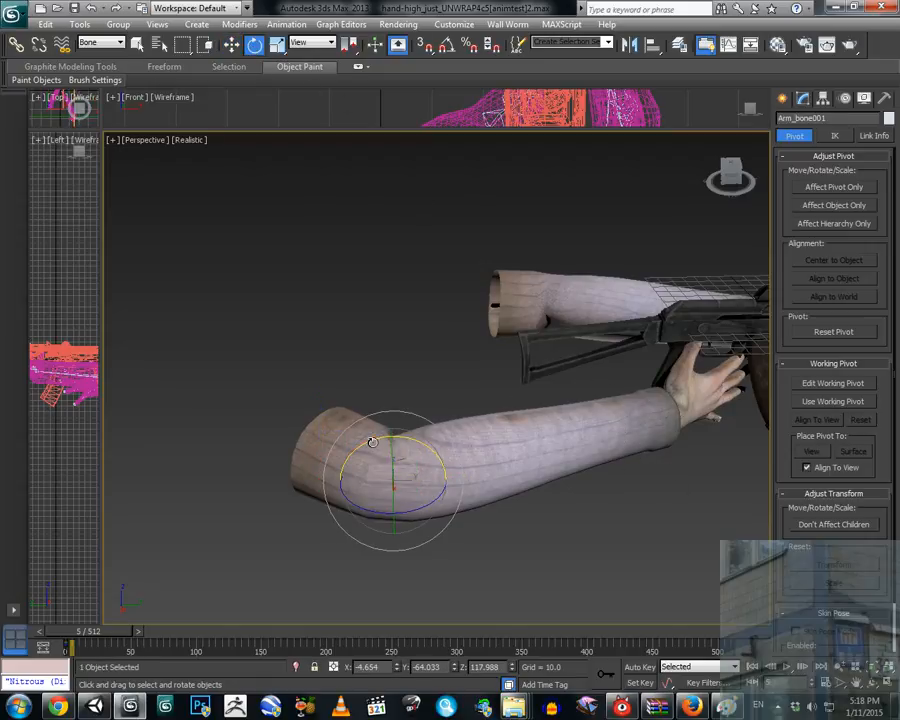
drag(372, 442, 366, 444)
middle_drag(556, 404, 460, 436)
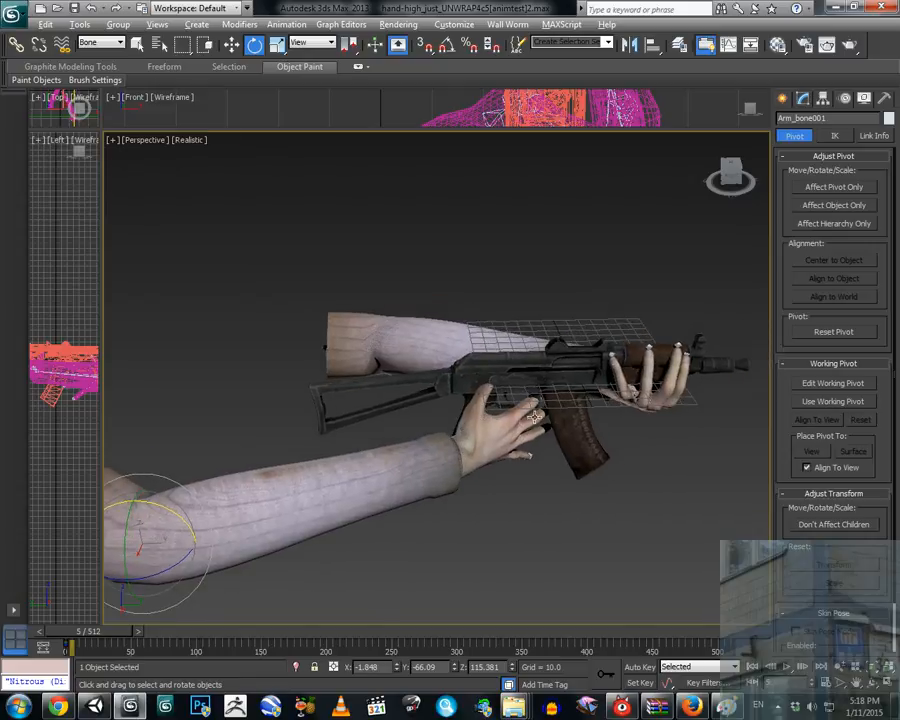
alt+middle_drag(534, 417, 428, 430)
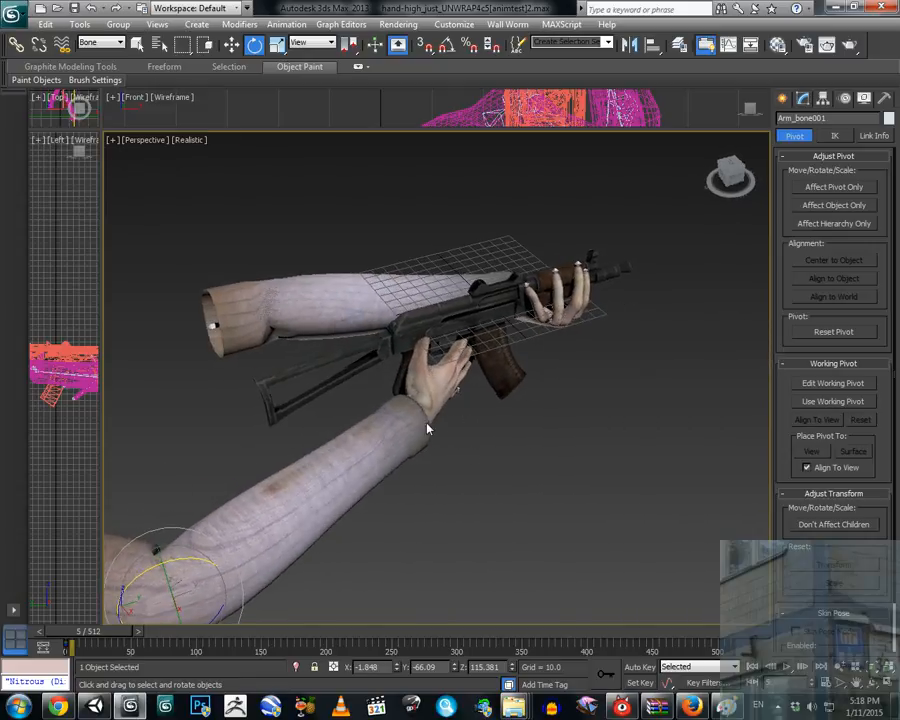
middle_drag(272, 544, 312, 512)
drag(257, 589, 261, 585)
Rotate the right hand's thumb and its base beside the pistol grip to adjust the grip pose.
alt+middle_drag(520, 370, 427, 430)
scroll(353, 405, up, 4)
scroll(396, 396, up, 4)
middle_drag(490, 440, 471, 410)
click(446, 381)
drag(462, 368, 465, 447)
click(461, 470)
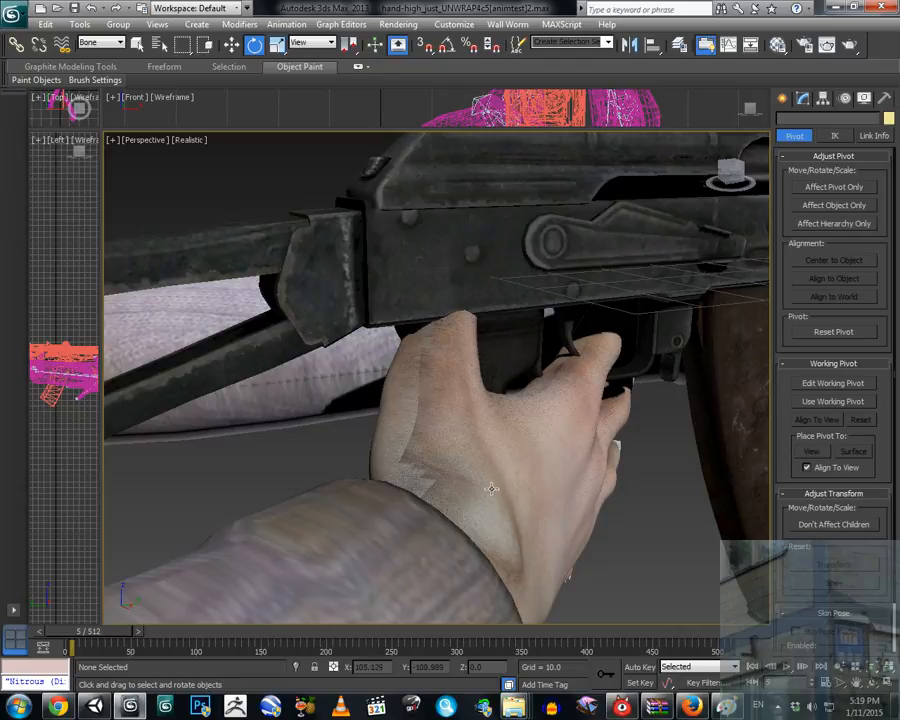
click(475, 521)
drag(484, 522, 492, 533)
mouse_move(492, 533)
alt+middle_down()
mouse_move(492, 504)
mouse_move(492, 512)
alt+middle_up()
Rotate Thumb_2_bone001 by about 21 degrees around Y to reposition the right thumb against the rifle's receiver.
click(475, 378)
drag(475, 377, 469, 405)
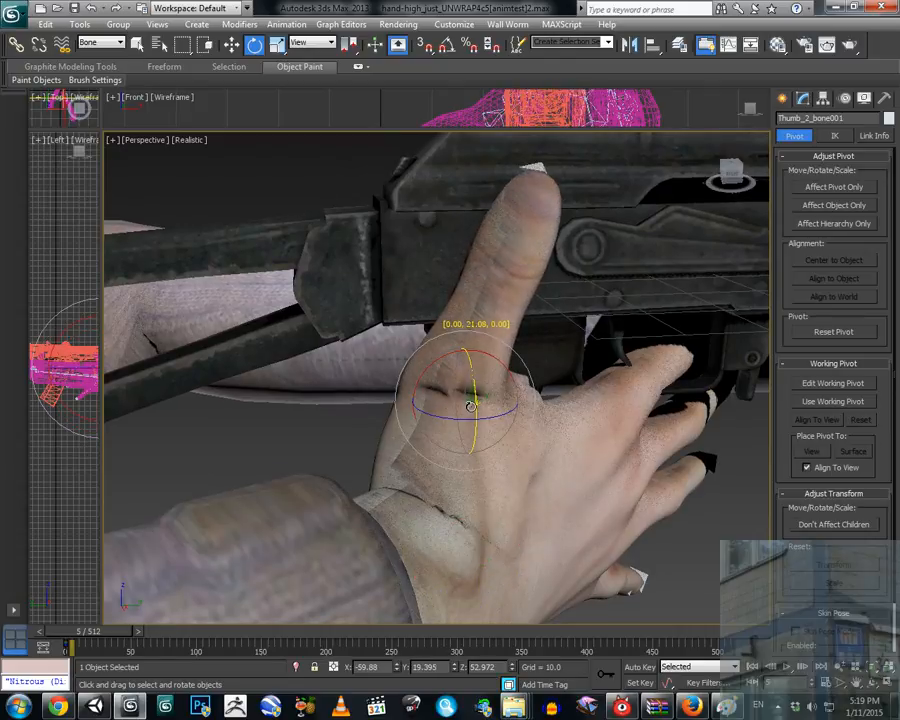
alt+middle_drag(469, 405, 482, 466)
click(489, 465)
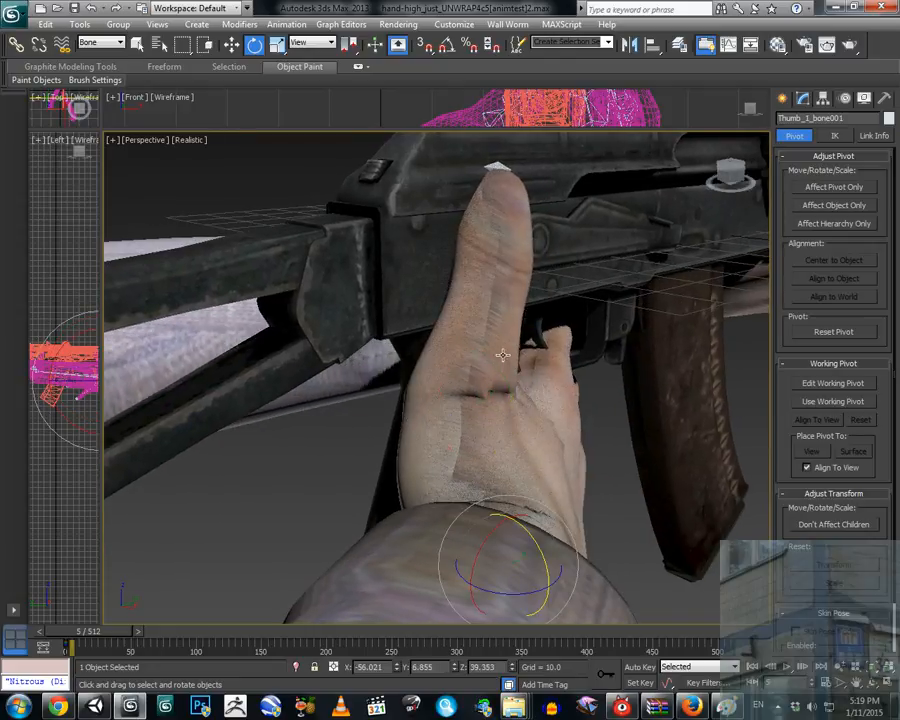
alt+middle_drag(503, 355, 440, 360)
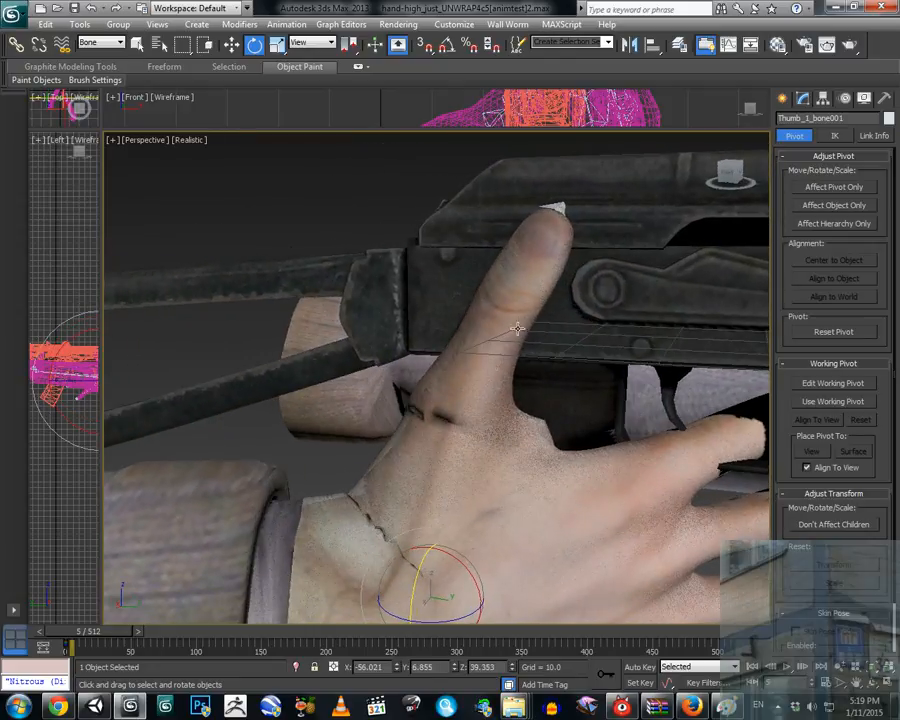
alt+middle_drag(597, 347, 516, 428)
click(397, 440)
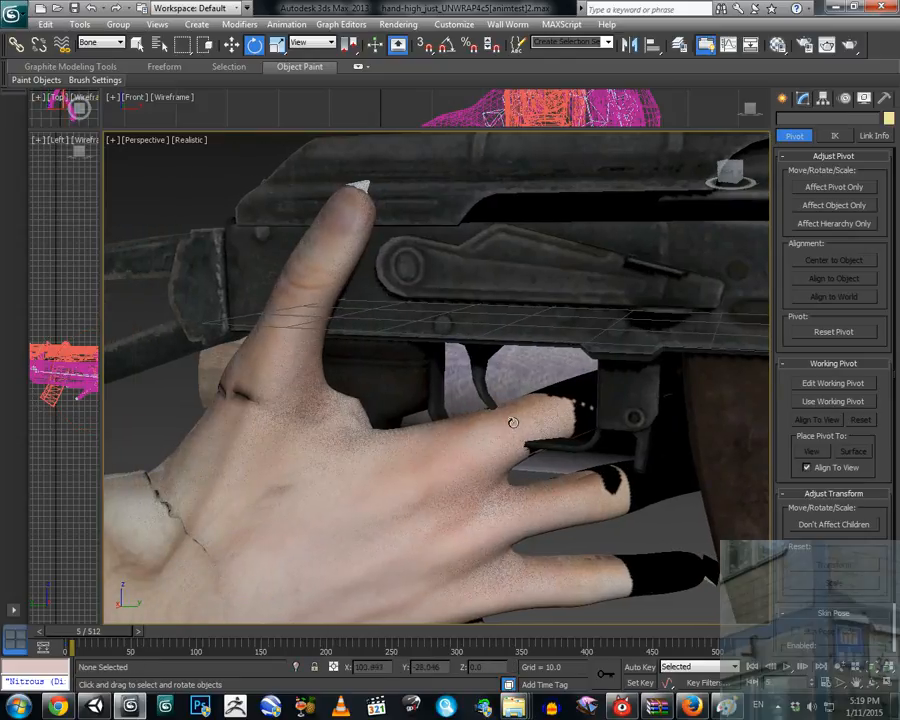
Rotate the right hand's Pointer_1_bone001 slightly around Z so the index finger moves outward beside the trigger guard.
click(495, 432)
drag(510, 409, 494, 453)
click(494, 453)
alt+middle_drag(494, 453, 469, 468)
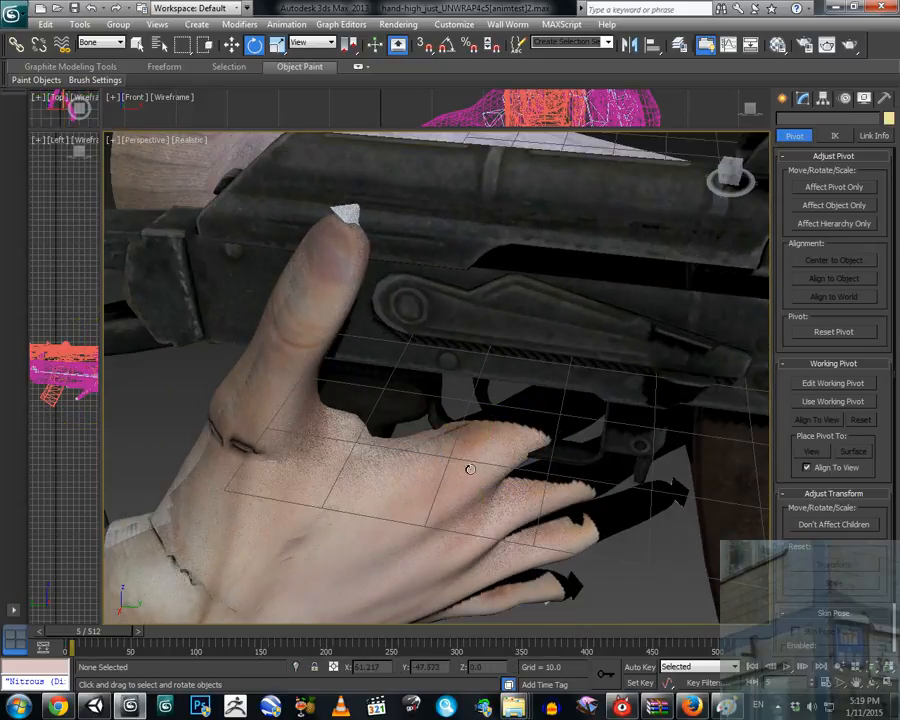
click(470, 468)
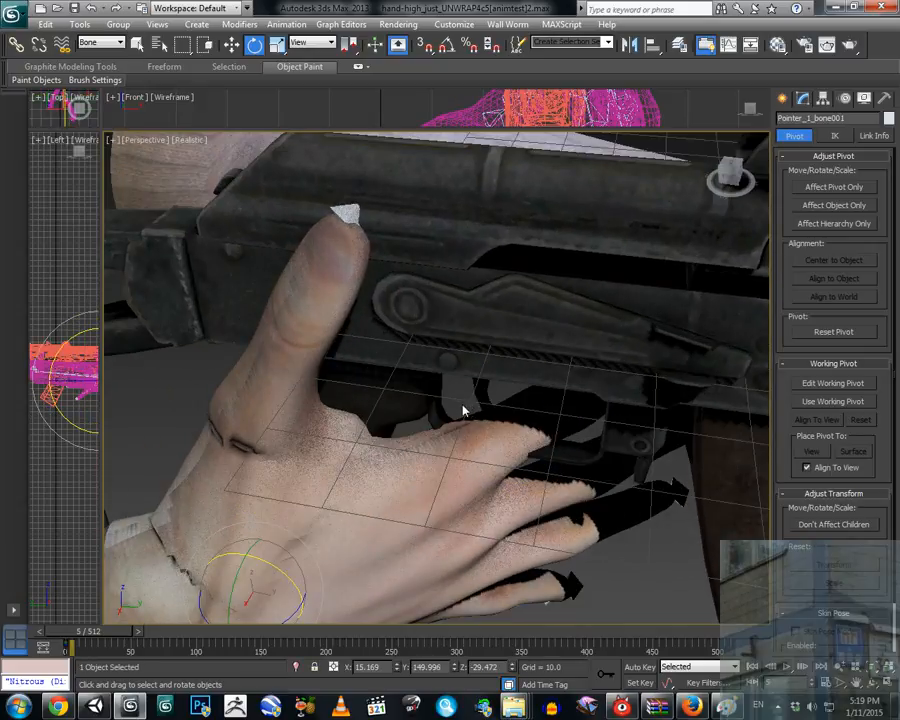
click(495, 440)
alt+middle_drag(495, 440, 560, 488)
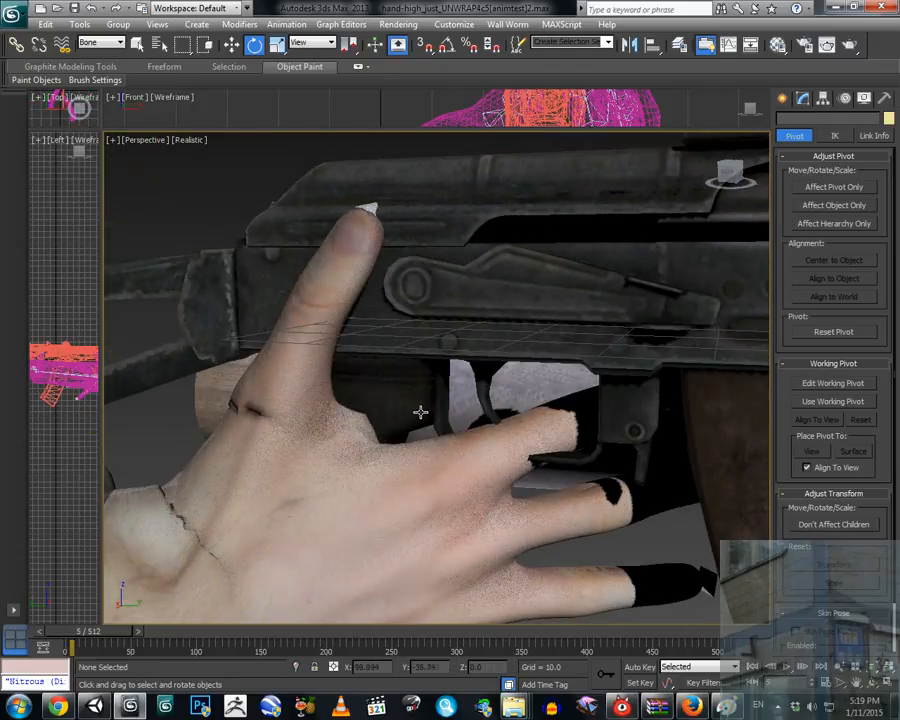
drag(472, 477, 472, 478)
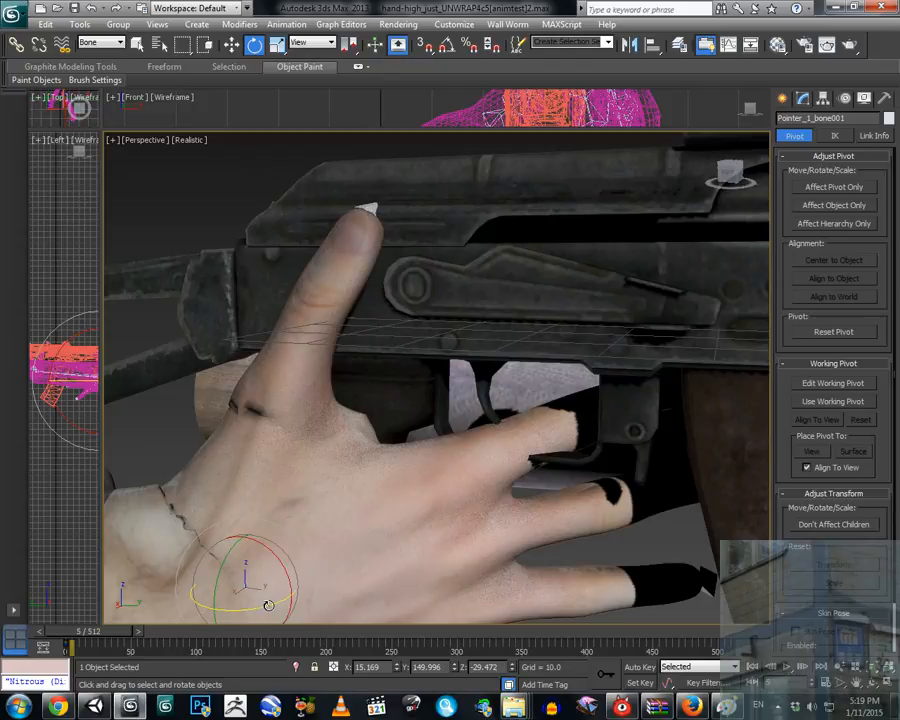
drag(255, 603, 261, 607)
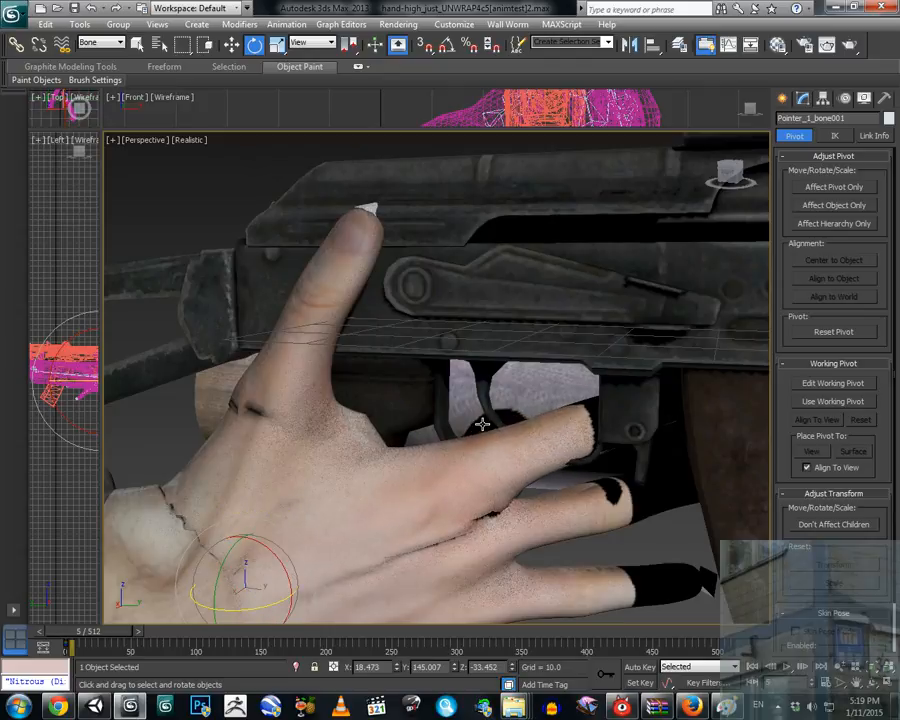
drag(491, 427, 529, 469)
drag(477, 495, 490, 496)
key(ctrl+z)
drag(521, 396, 561, 462)
key(ctrl+z)
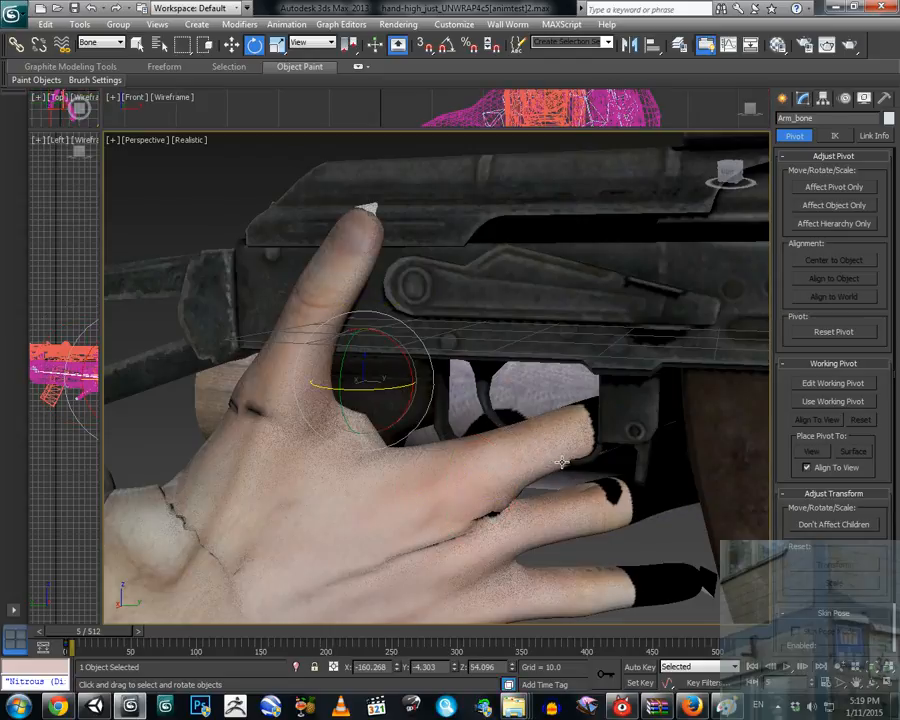
Select Pointer_2_bone001 in the right index finger for rotation.
click(516, 446)
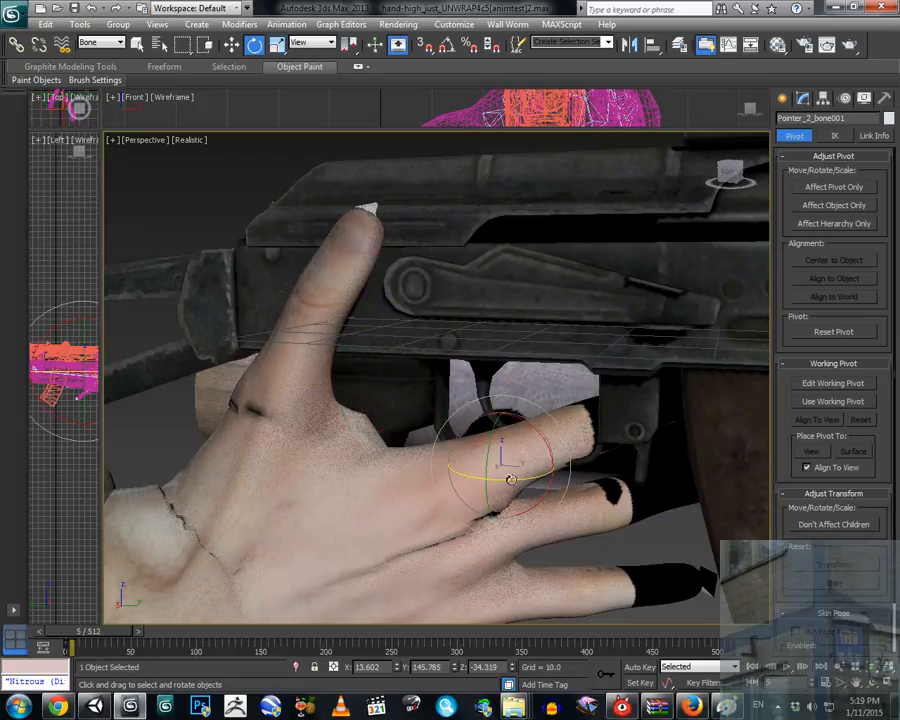
Rotate the index finger's second bone, Pointer_2_bone001, to curl the finger in towards the rifle's trigger.
mouse_move(510, 480)
mouse_down()
mouse_move(540, 462)
mouse_move(527, 478)
mouse_up()
drag(495, 439, 472, 431)
drag(506, 478, 516, 479)
click(563, 411)
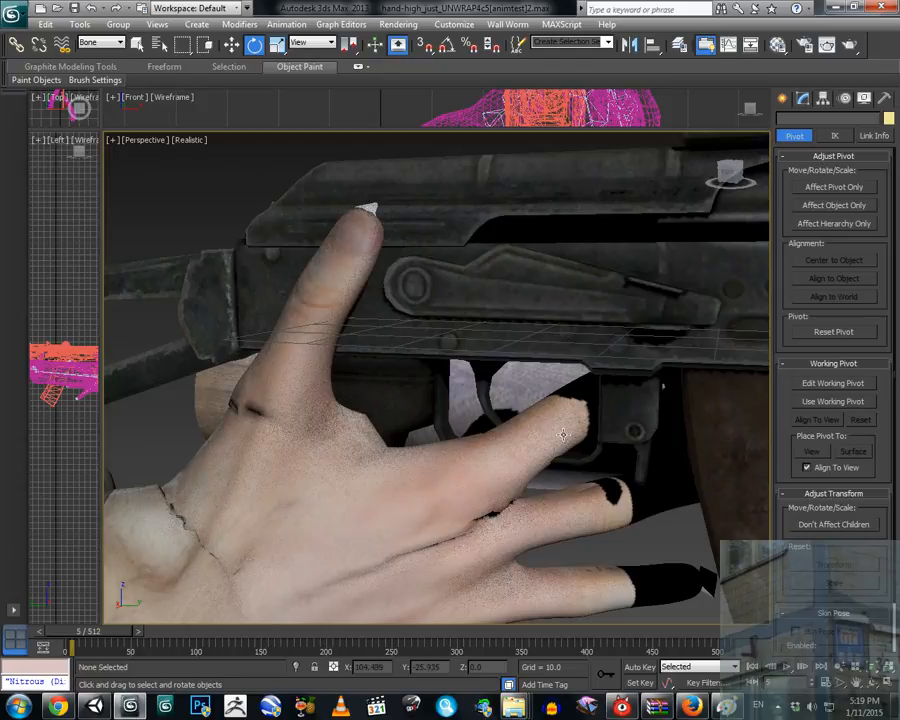
click(558, 418)
drag(526, 474, 545, 476)
alt+middle_drag(541, 445, 560, 396)
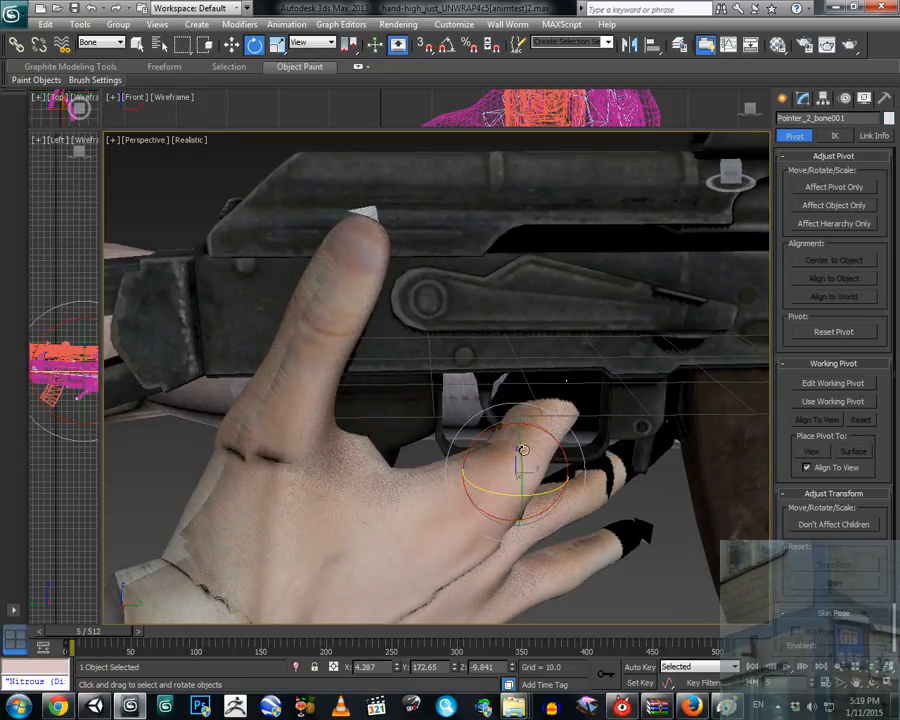
drag(522, 451, 528, 442)
alt+middle_drag(528, 442, 369, 436)
Rotate Arm_bone001 slightly at the elbow to adjust how the hand sits against the rifle's grip.
scroll(458, 453, down, 4)
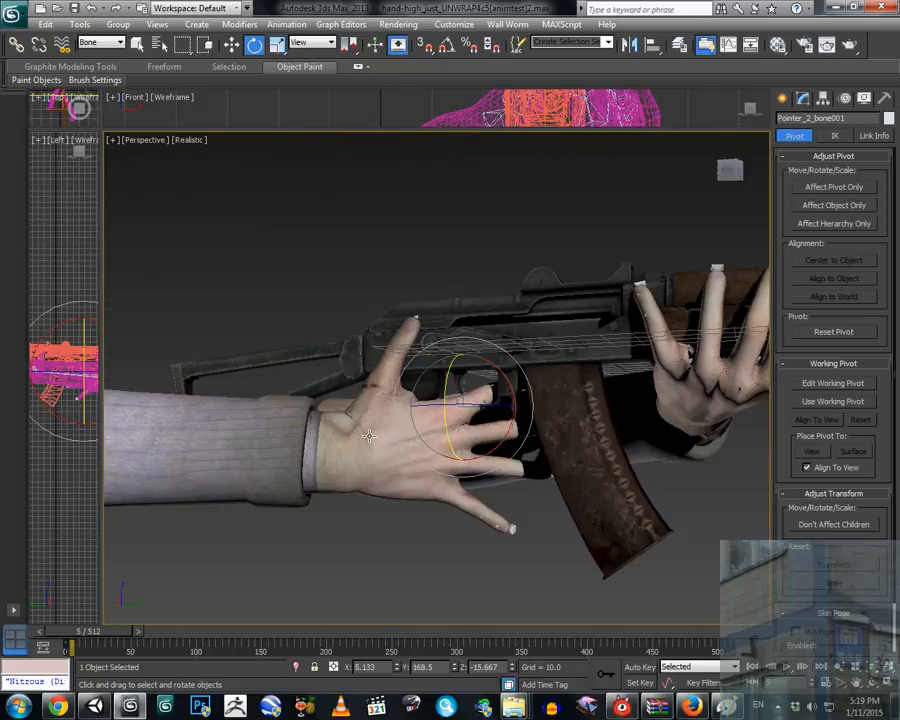
middle_drag(232, 446, 403, 450)
click(322, 454)
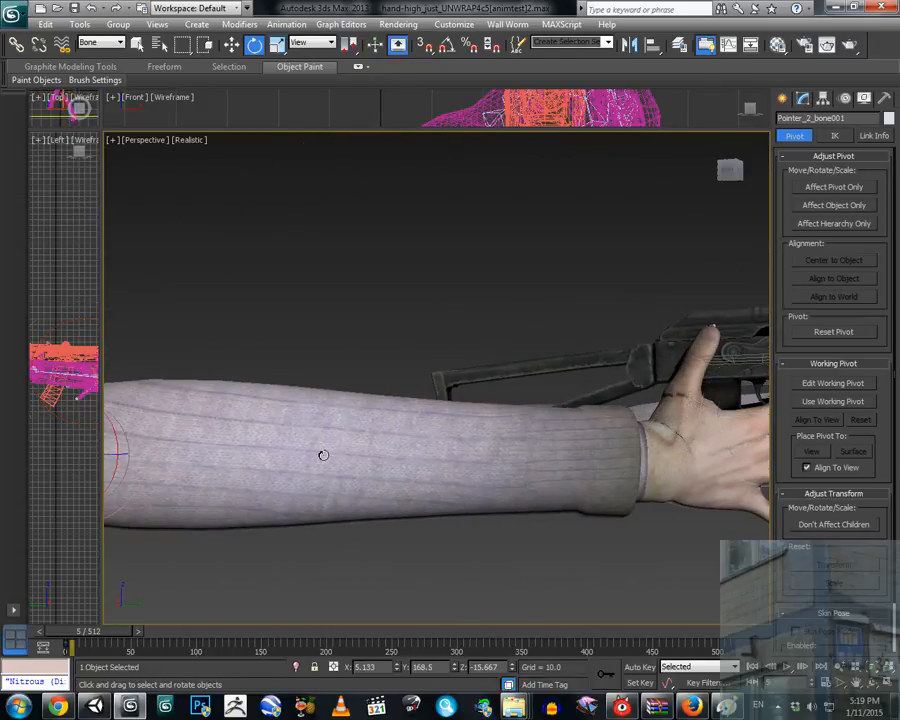
middle_drag(228, 446, 256, 450)
scroll(256, 450, down, 4)
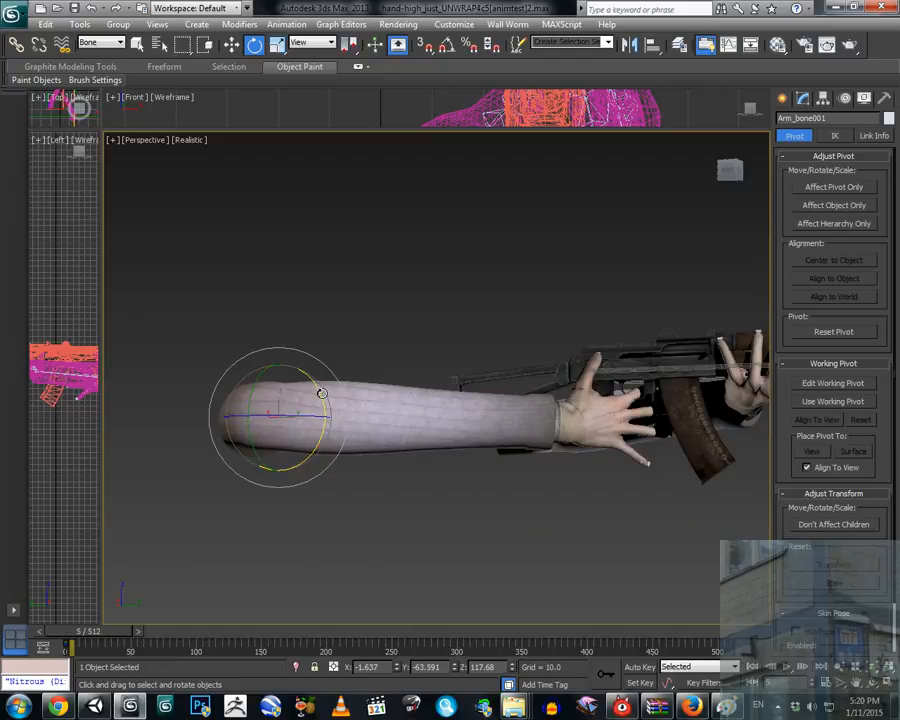
drag(321, 392, 331, 380)
Adjust the index finger's bend at the trigger guard by rotating its second bone.
middle_drag(510, 390, 405, 405)
scroll(554, 418, up, 8)
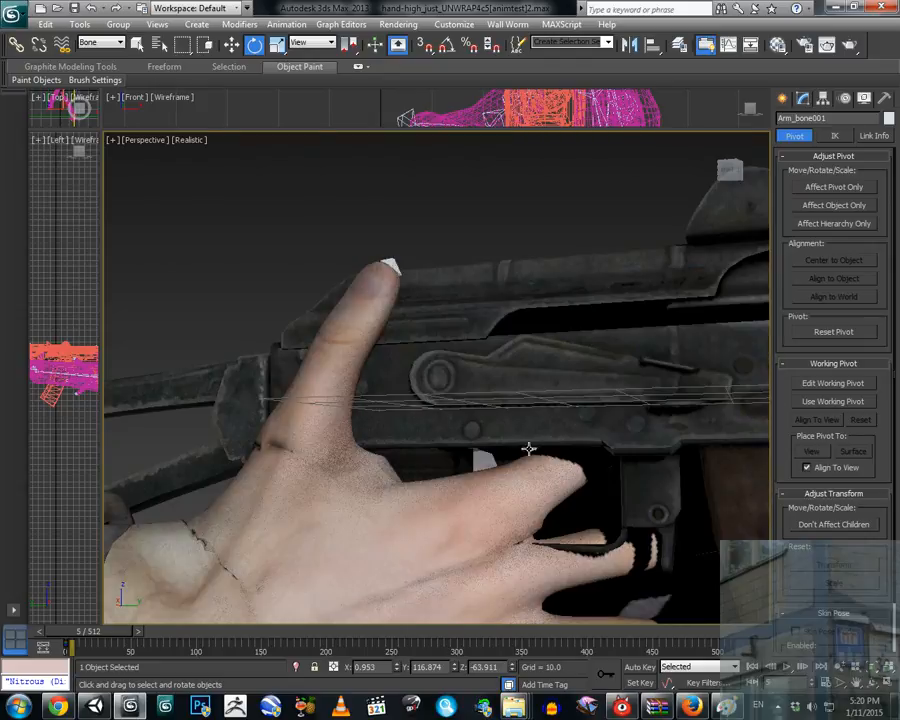
alt+middle_drag(529, 449, 517, 457)
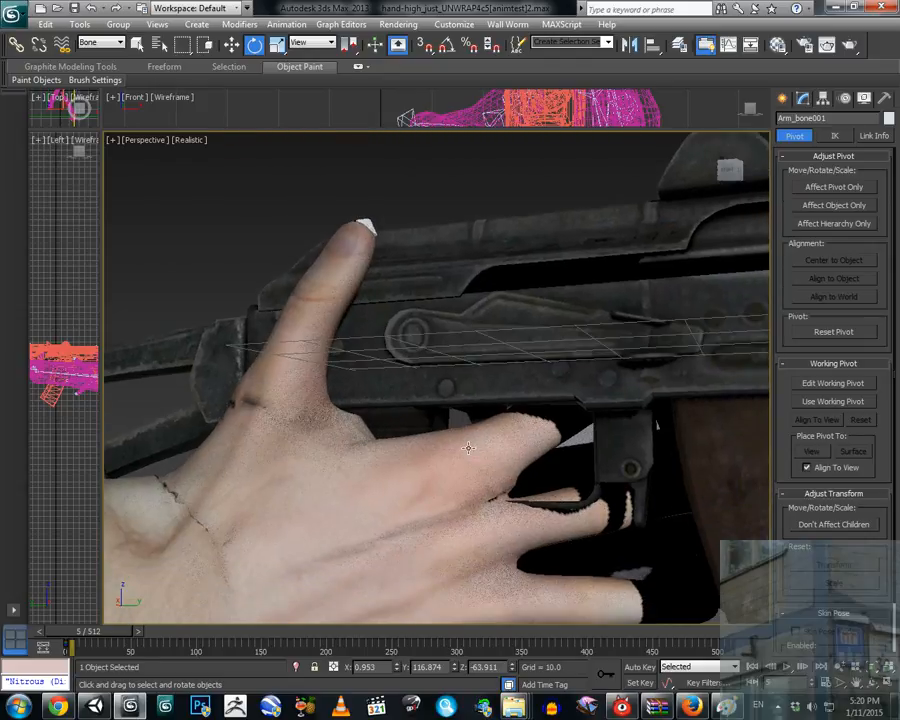
click(476, 445)
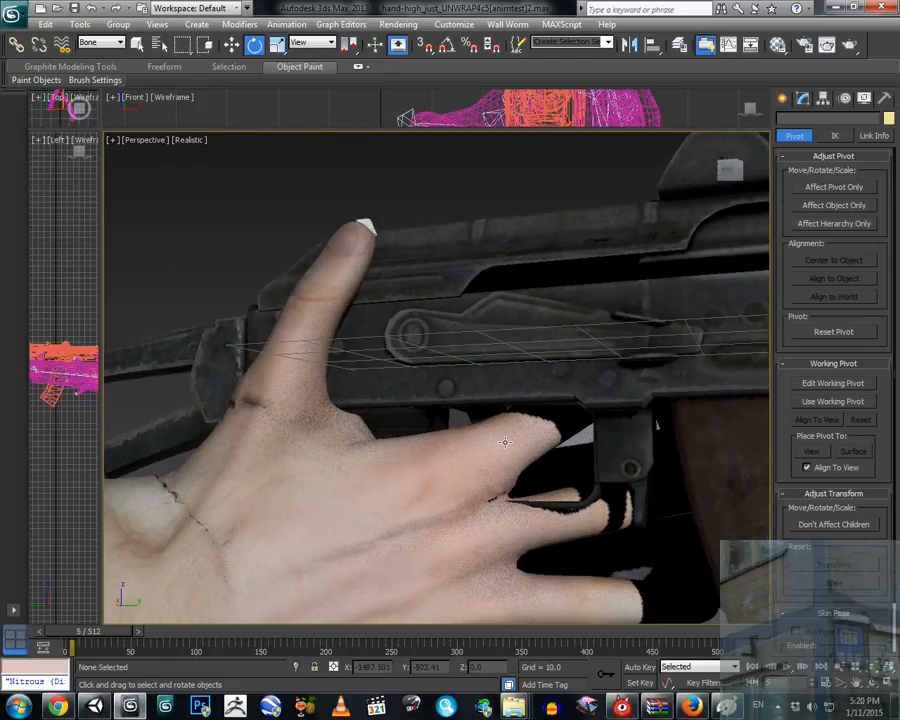
click(505, 442)
drag(529, 416, 535, 440)
click(435, 459)
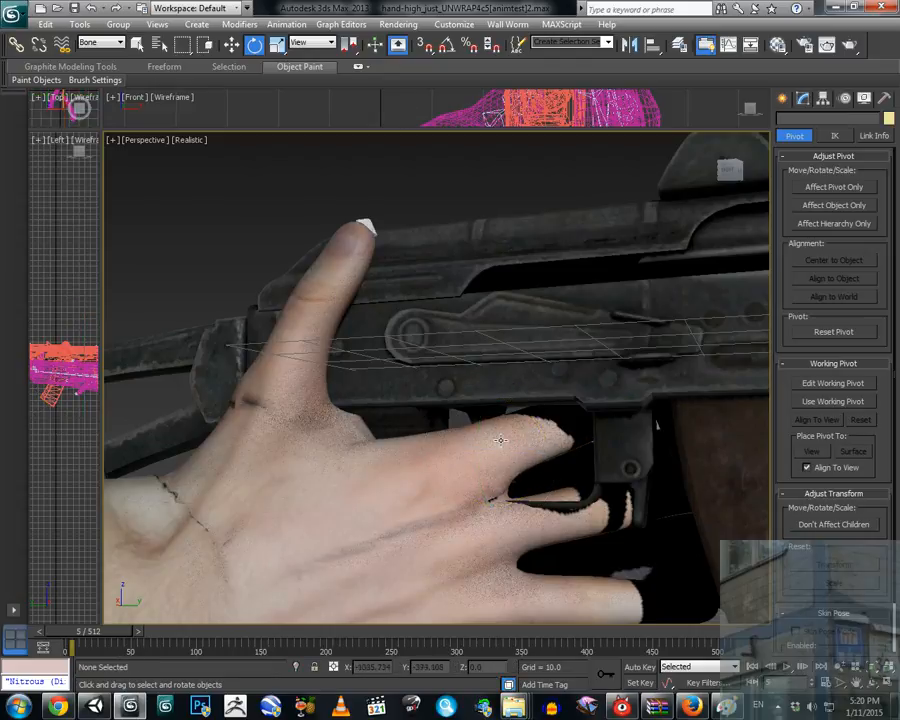
click(493, 445)
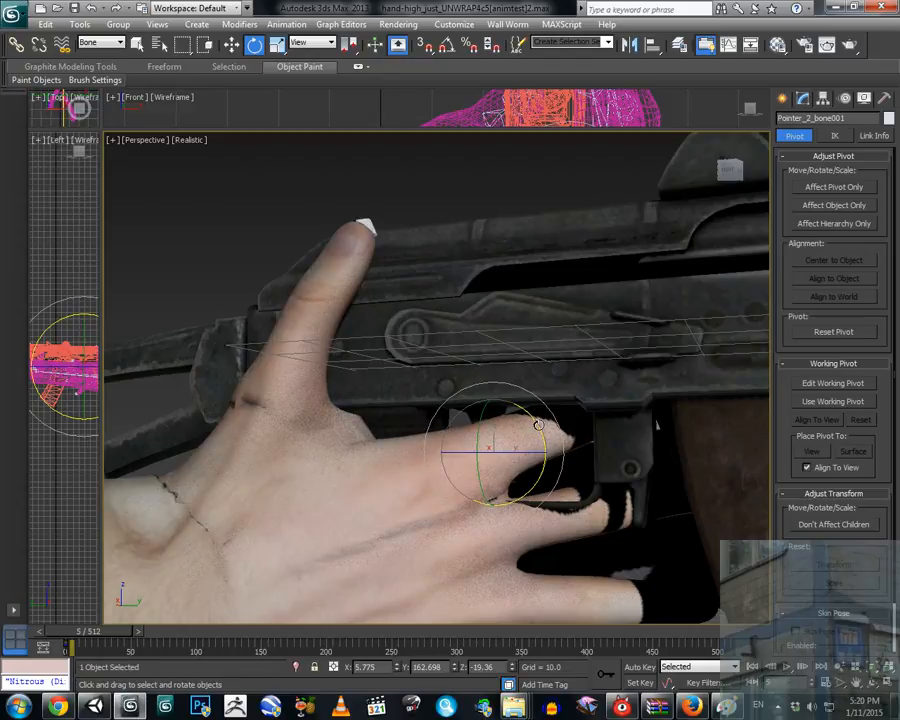
drag(538, 425, 540, 435)
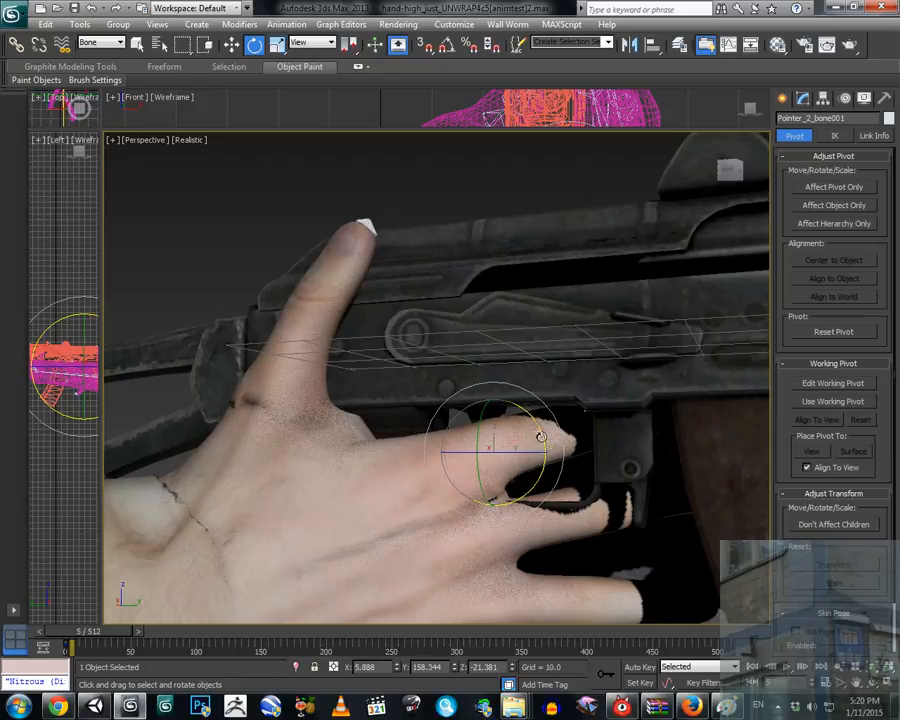
key(ctrl+z)
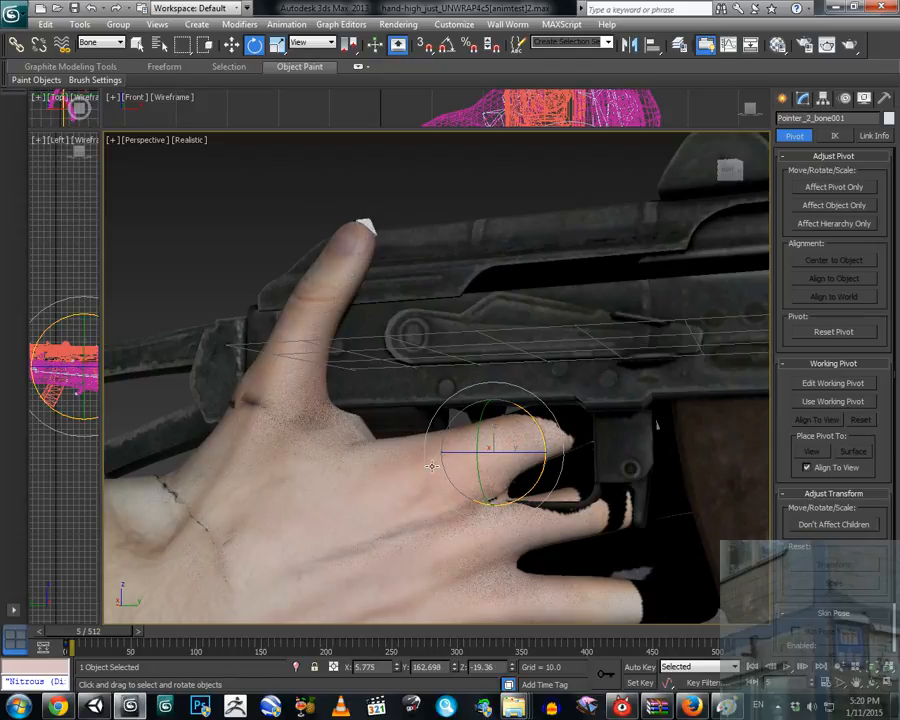
click(437, 462)
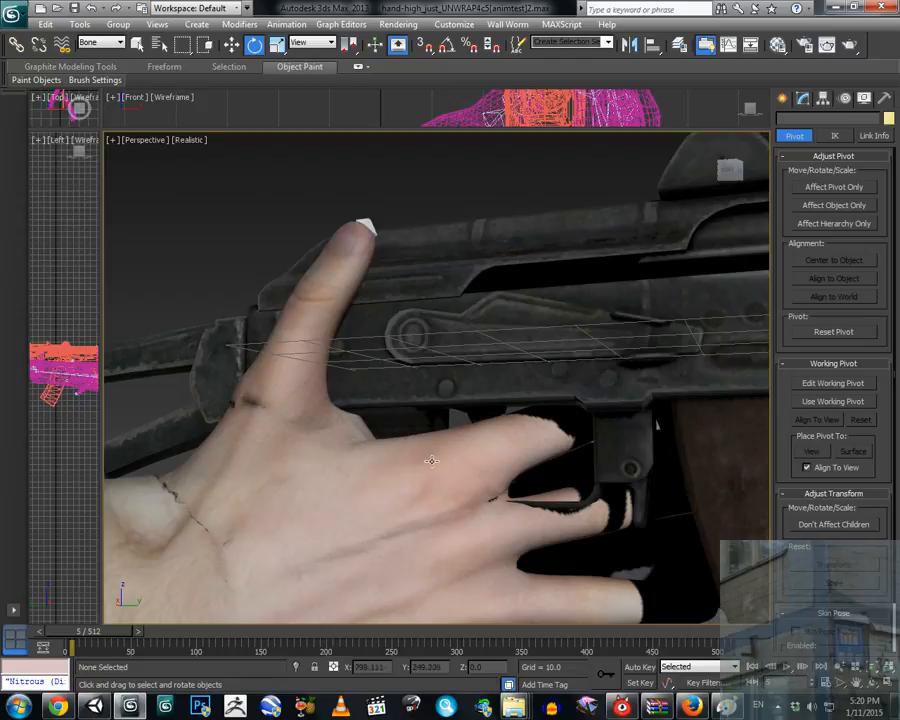
click(778, 706)
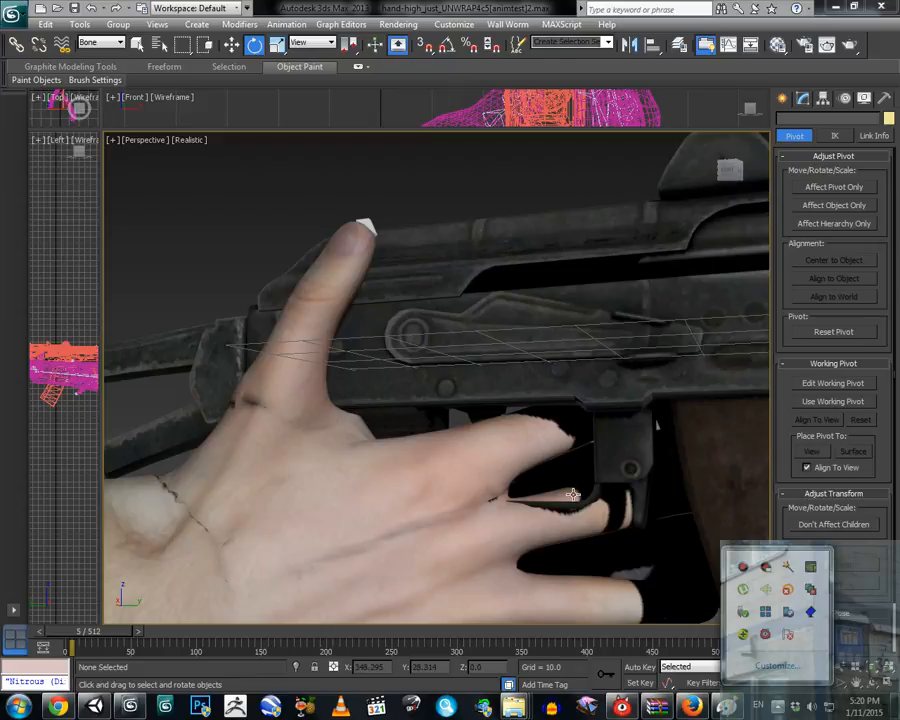
Rotate Pointer_2_bone001 again to refine how the index finger reaches into the trigger guard.
click(527, 450)
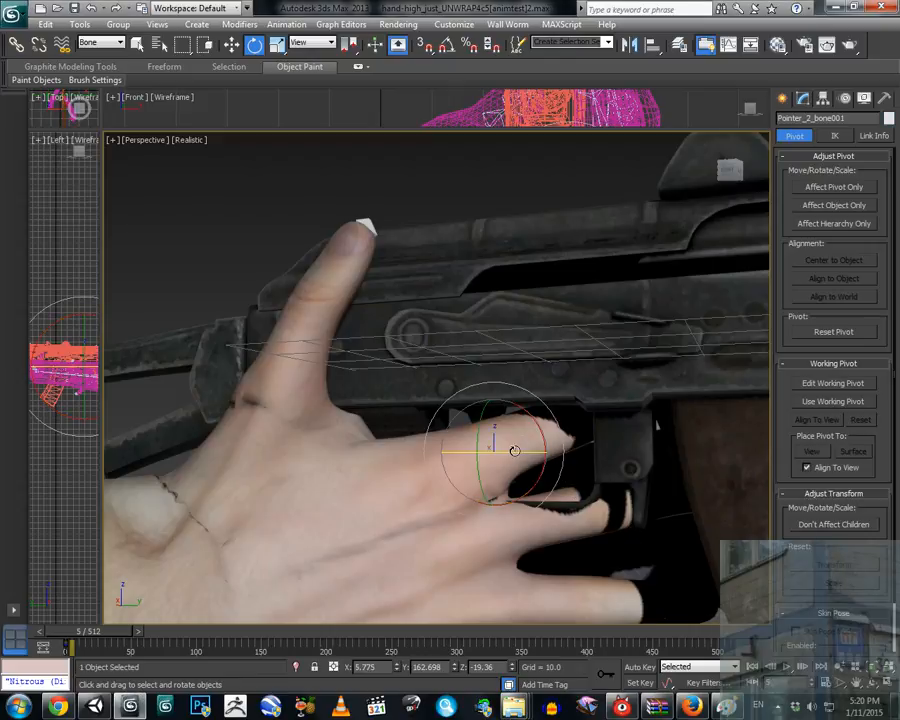
drag(527, 449, 522, 439)
alt+middle_drag(563, 466, 439, 480)
Rotate Hand_bone001 about -16 degrees around Z and bend the index finger back in at Pointer_2_bone001.
scroll(412, 504, down, 5)
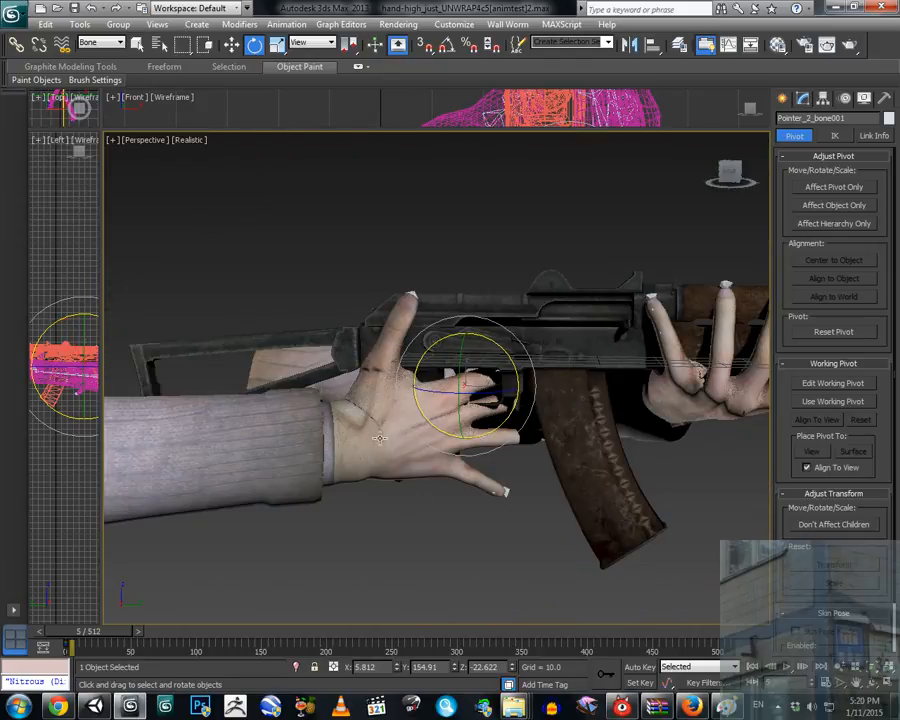
click(330, 448)
drag(312, 456, 296, 463)
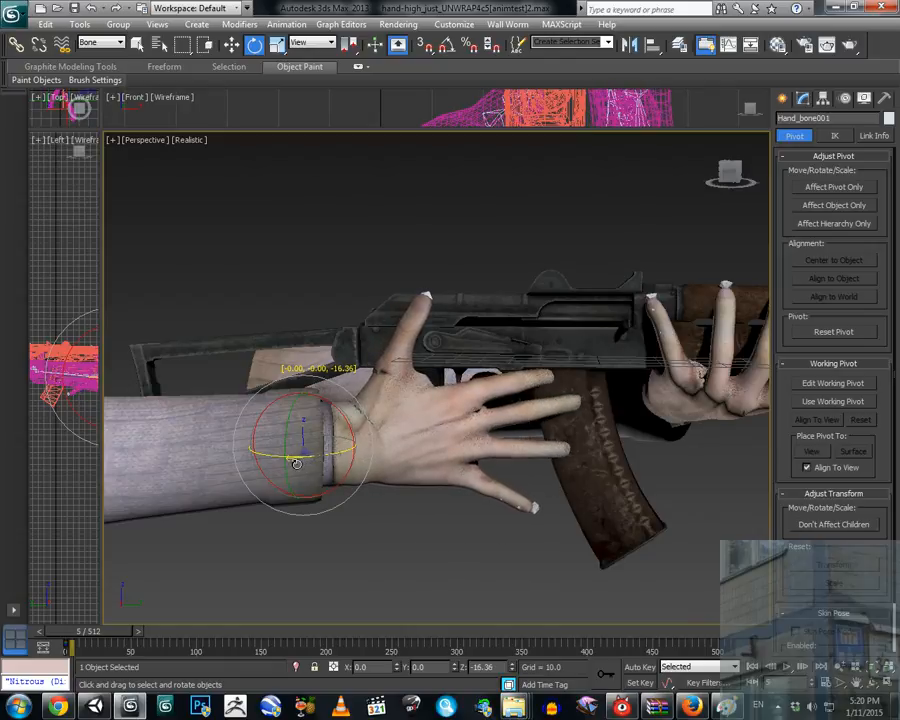
click(484, 398)
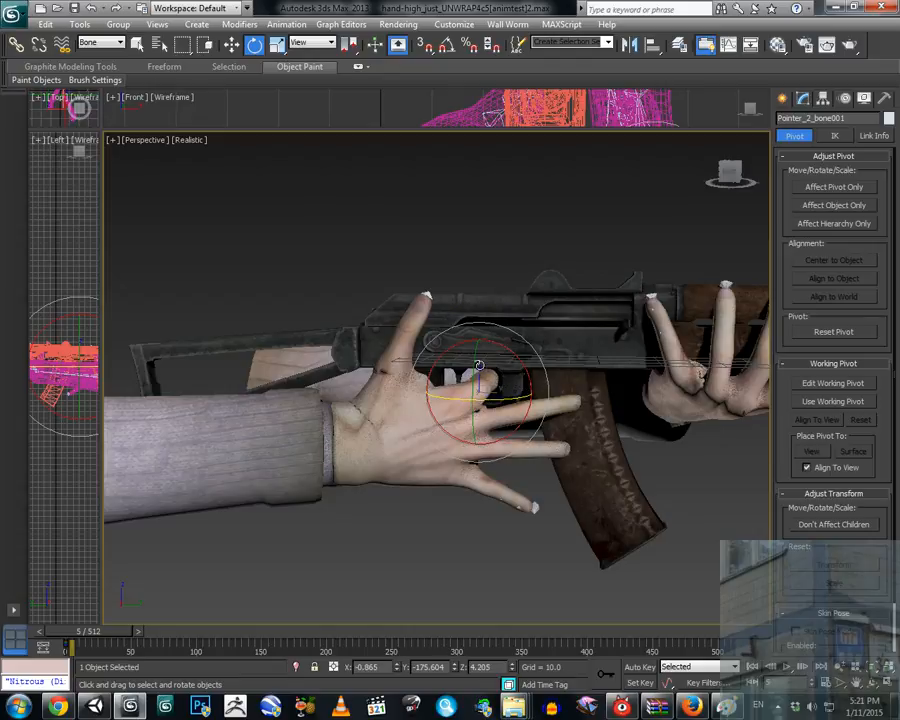
Curl the middle finger's end bone, Finger_3_bone001, inward about 72 degrees around Z and fine-tune the bend.
click(515, 413)
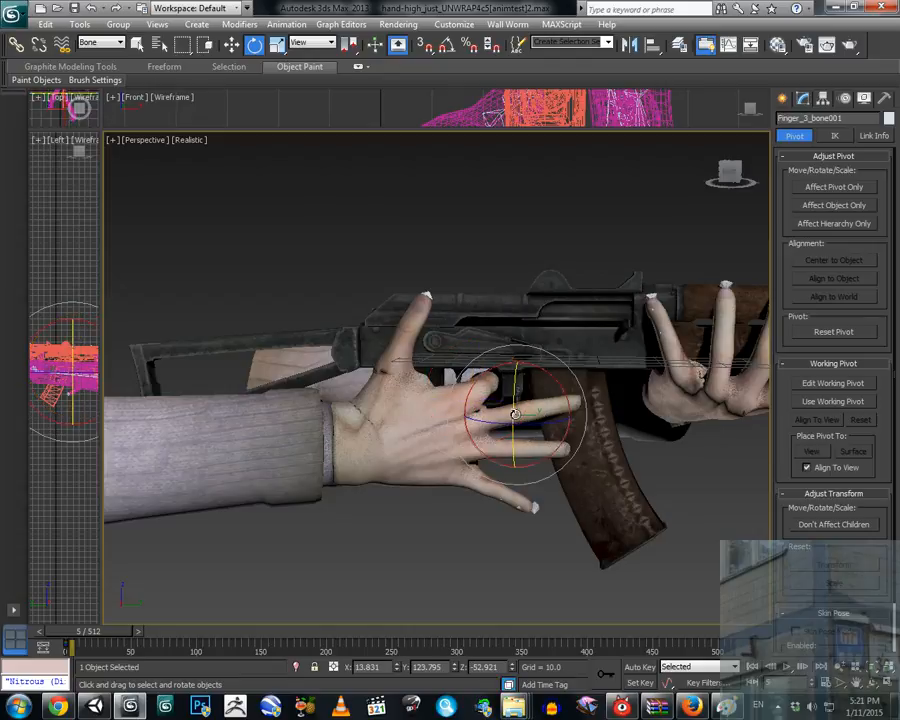
drag(503, 422, 556, 418)
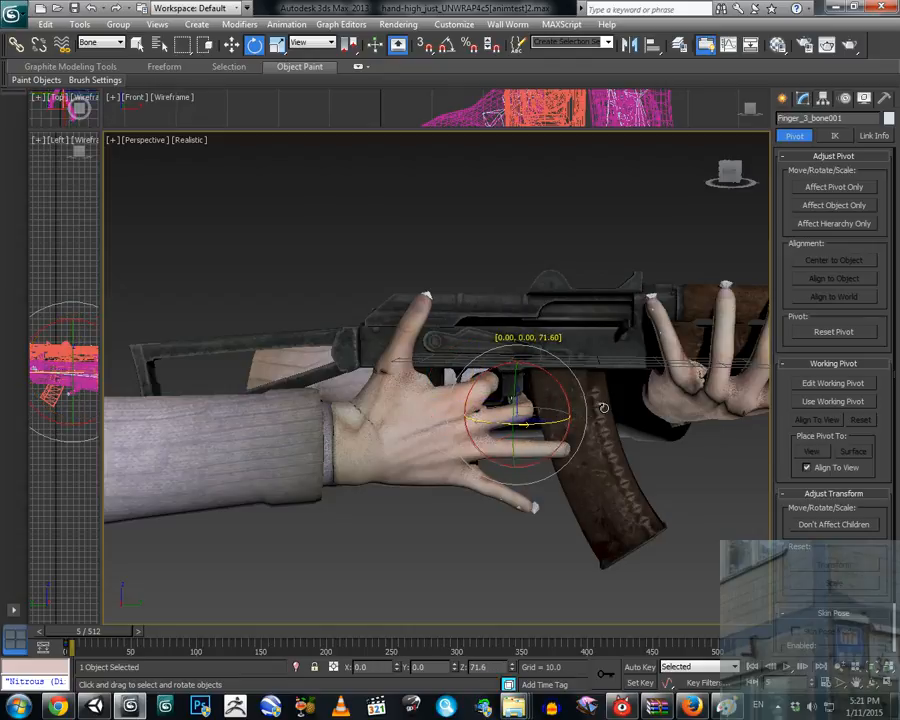
mouse_move(567, 420)
alt+middle_down()
mouse_move(532, 396)
mouse_move(526, 424)
mouse_move(575, 430)
alt+middle_up()
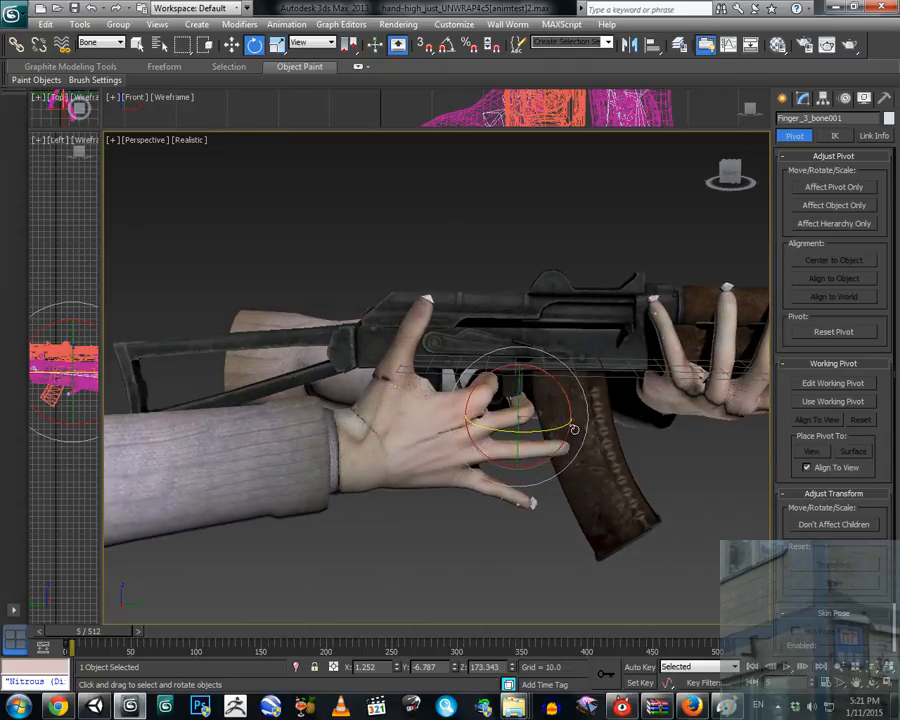
drag(563, 427, 540, 432)
Rotate the middle finger's second bone, Finger_2_bone001, around Z to bend the finger towards the grip.
click(490, 438)
middle_drag(520, 445, 503, 439)
scroll(502, 440, up, 5)
drag(531, 525, 555, 517)
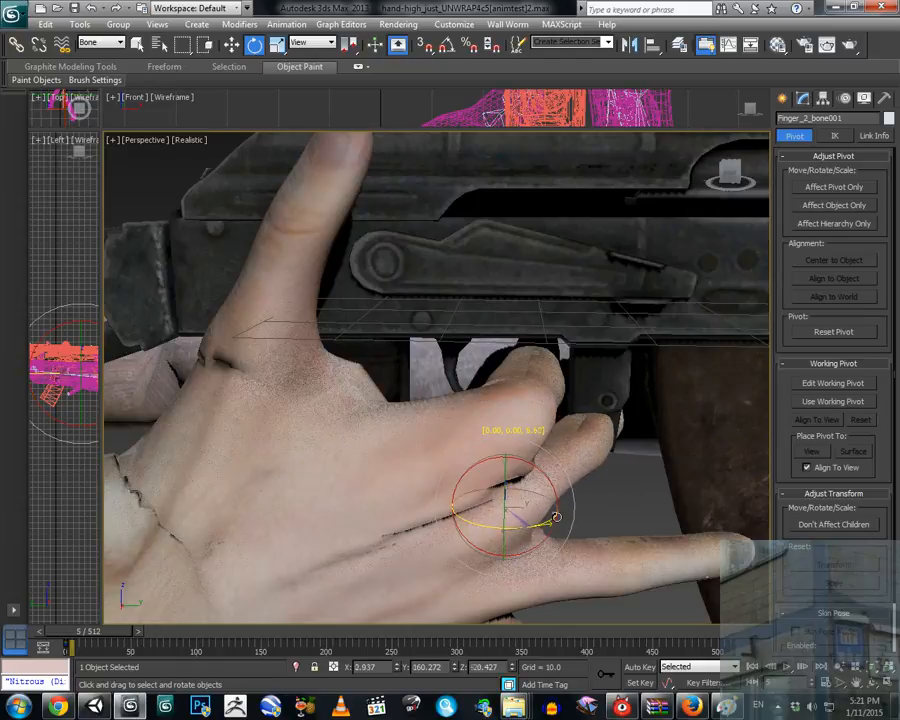
Rotate the index finger's base bone, Pointer_1_bone001, slightly around Z to adjust the knuckle.
alt+middle_drag(555, 517, 484, 489)
click(399, 434)
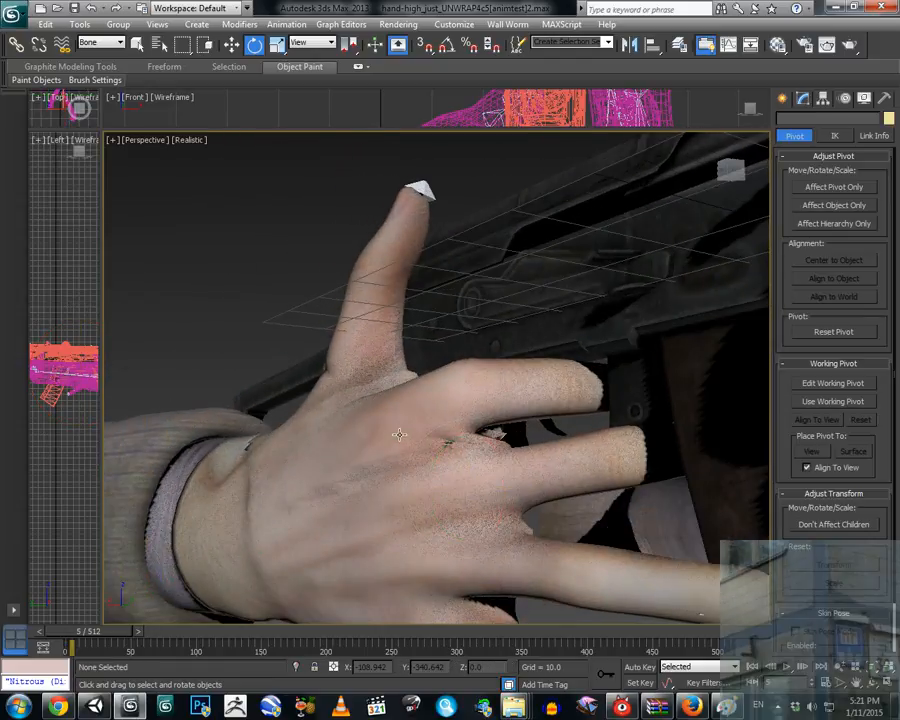
click(305, 497)
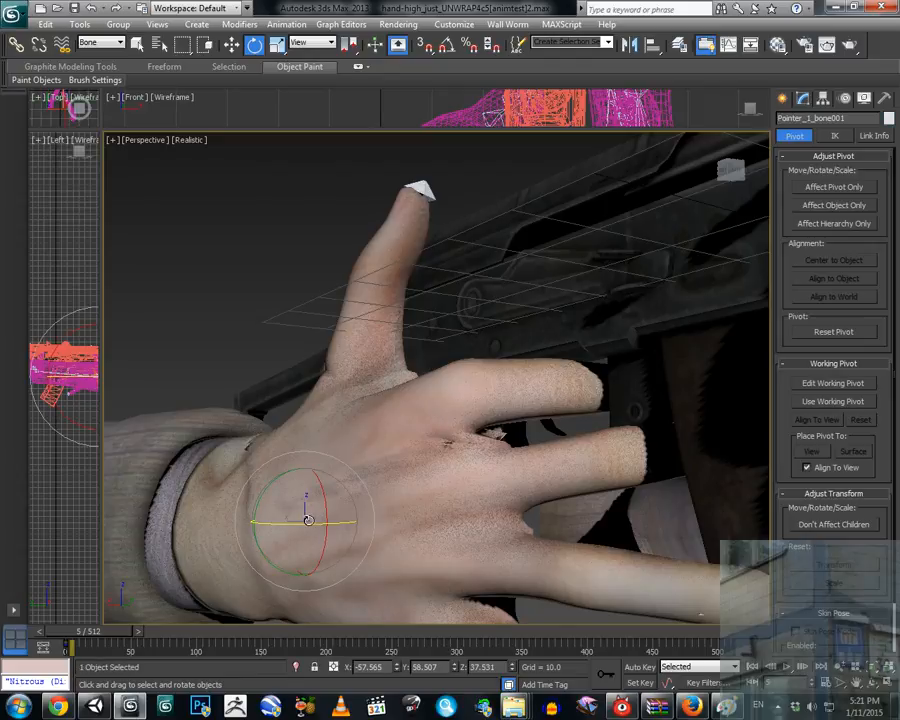
drag(305, 517, 327, 520)
Curl the ring finger inward around the grip by rotating its outer bone around Z.
alt+middle_drag(527, 512, 544, 484)
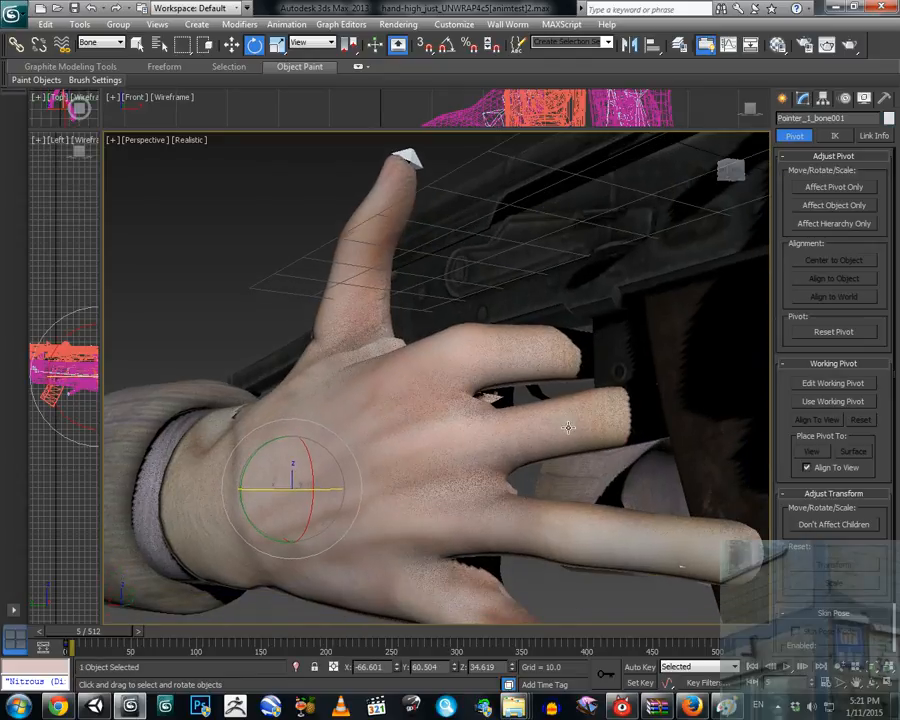
click(572, 426)
mouse_move(625, 431)
alt+middle_down()
mouse_move(587, 436)
mouse_move(632, 430)
alt+middle_up()
click(545, 481)
drag(498, 485, 700, 497)
click(600, 490)
Bend the little finger inward at TinyFinger_2_bone001 and curl TinyFinger_3_bone001 about 64 degrees around Z.
alt+middle_drag(698, 497, 577, 493)
click(529, 491)
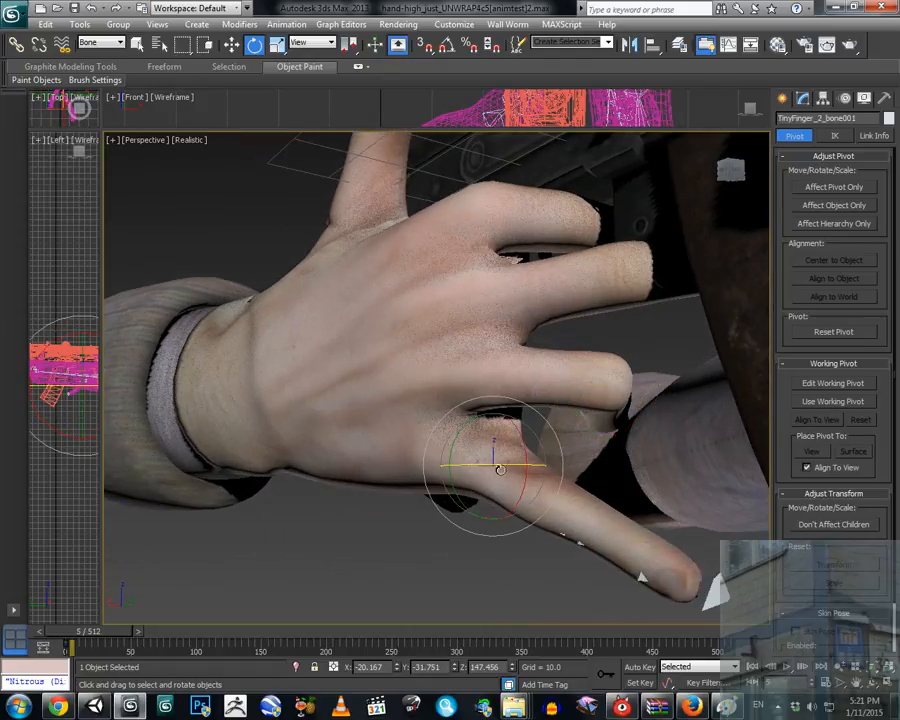
drag(500, 469, 530, 389)
click(574, 510)
click(540, 493)
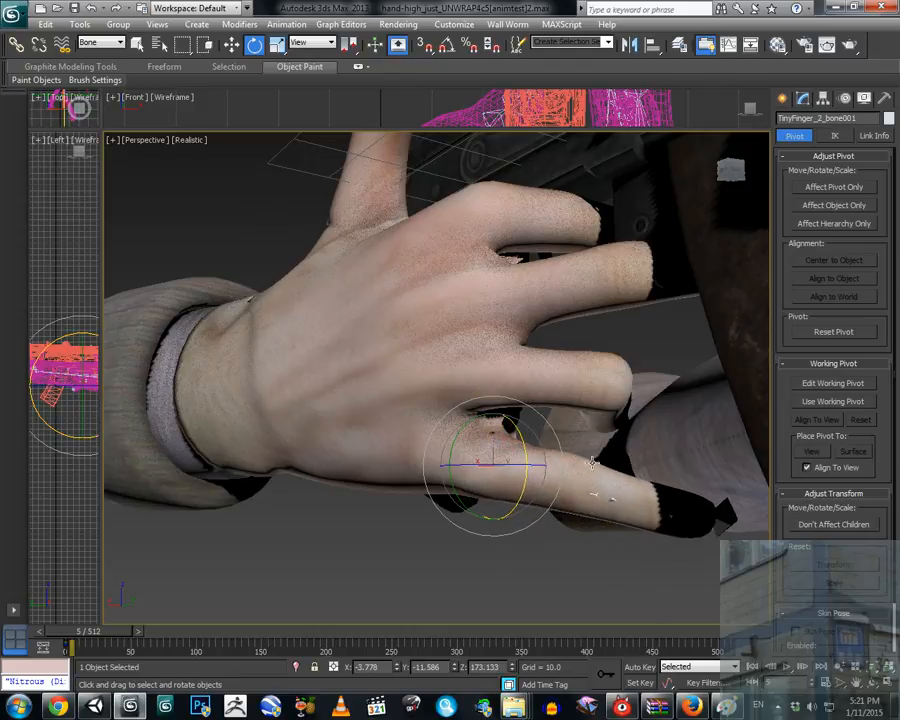
click(615, 496)
drag(618, 488, 708, 501)
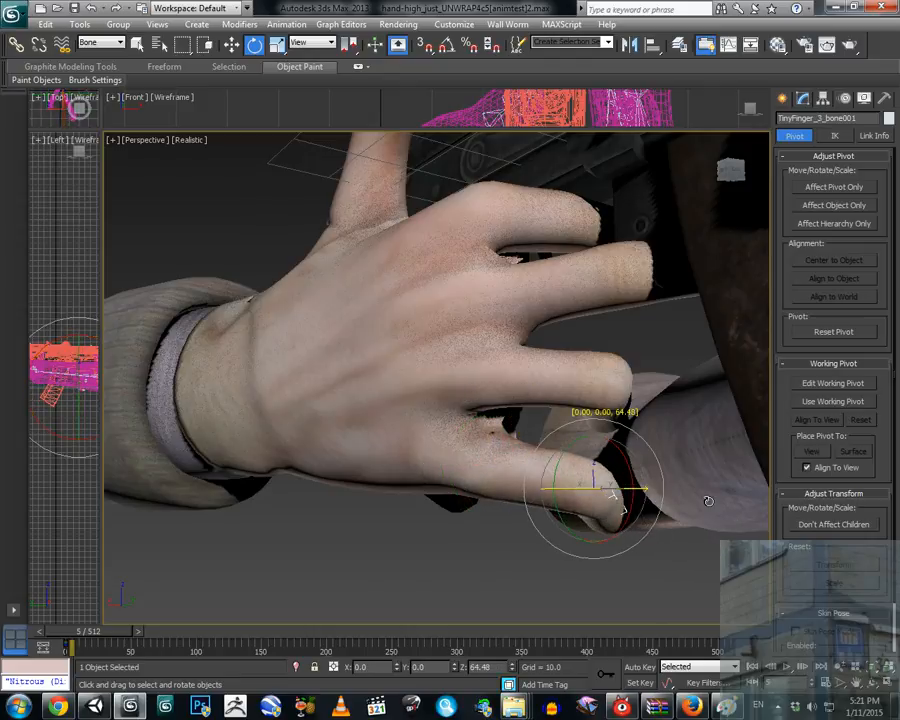
Rotate the little finger's base bone, TinyFinger_1_bone001, slightly, and turn two finger bones in the palm together about -4.5 degrees around Z.
scroll(680, 495, up, 10)
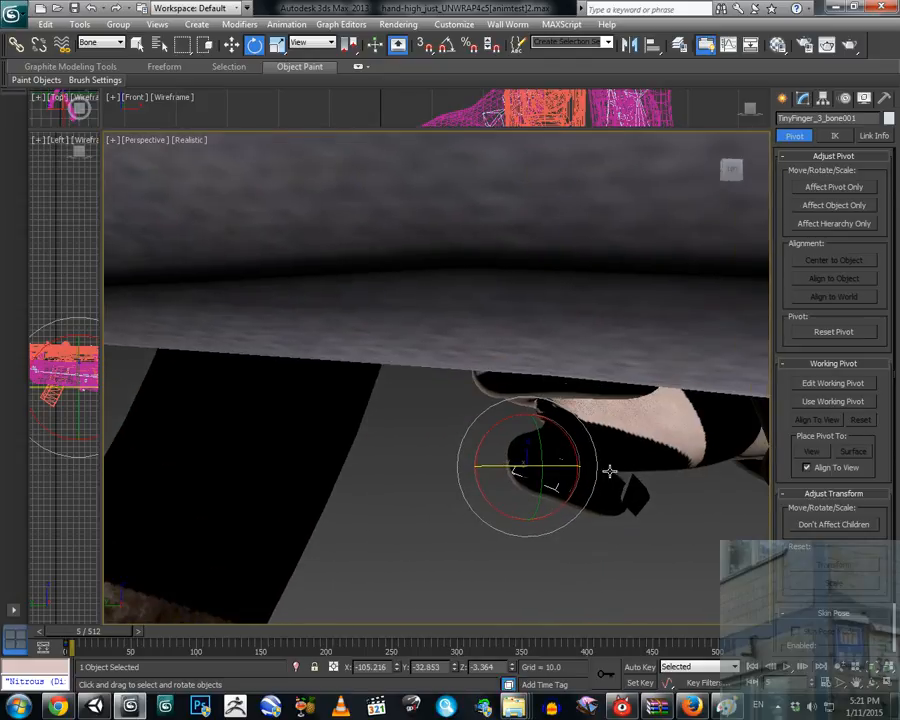
alt+middle_drag(609, 470, 777, 454)
middle_drag(348, 372, 507, 452)
scroll(386, 386, down, 6)
click(483, 458)
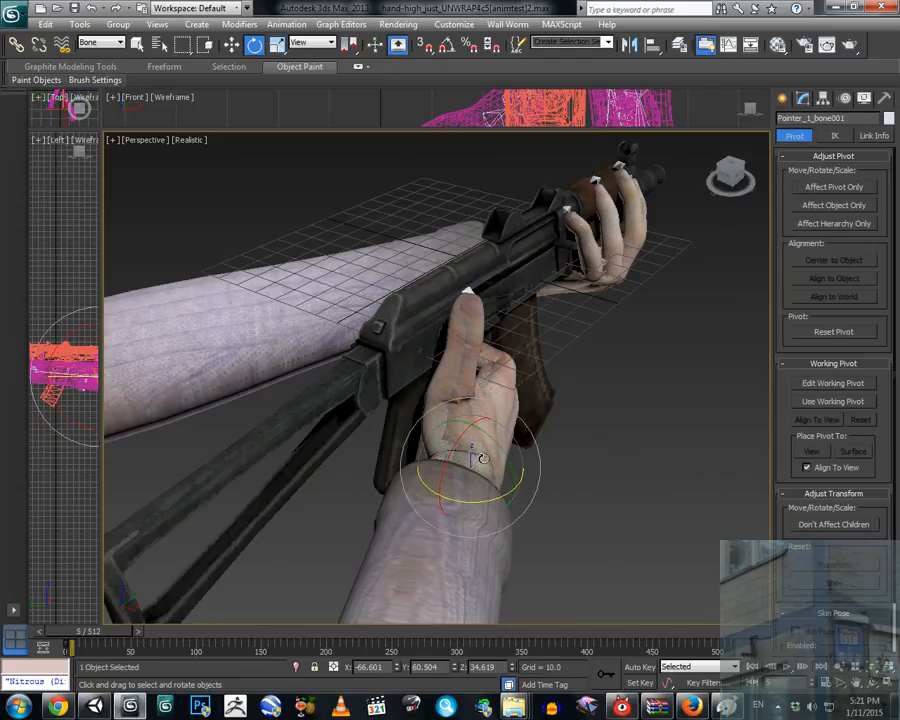
alt+middle_drag(480, 500, 505, 445)
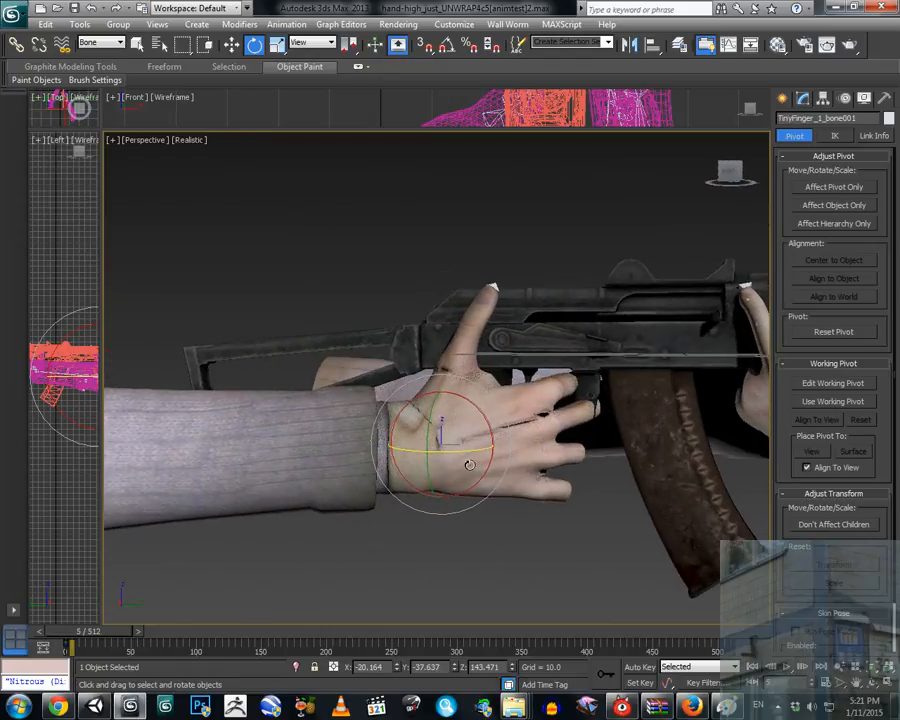
drag(469, 464, 455, 454)
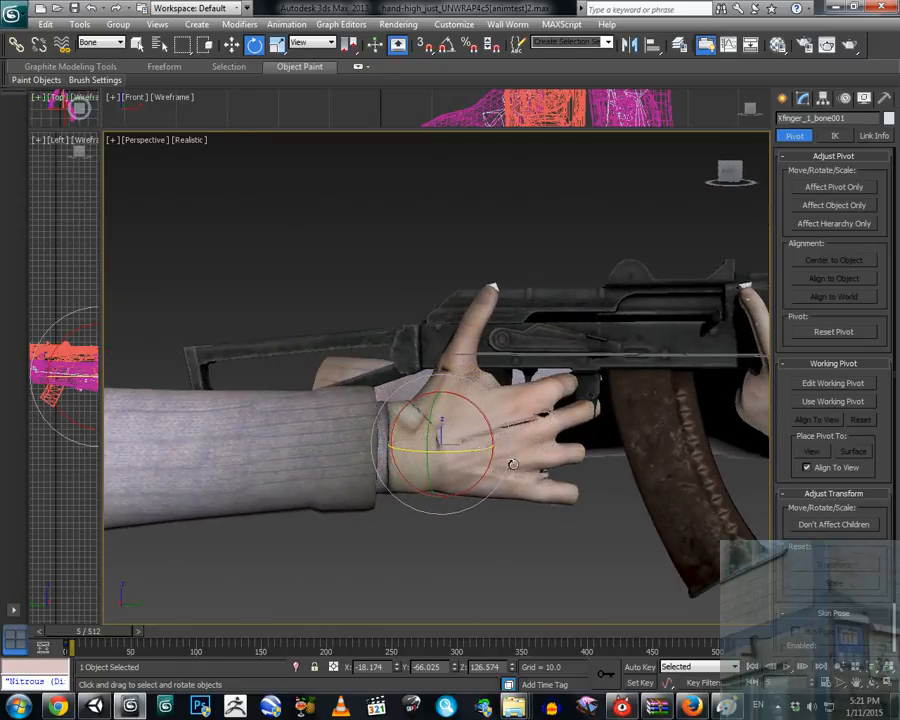
click(528, 466)
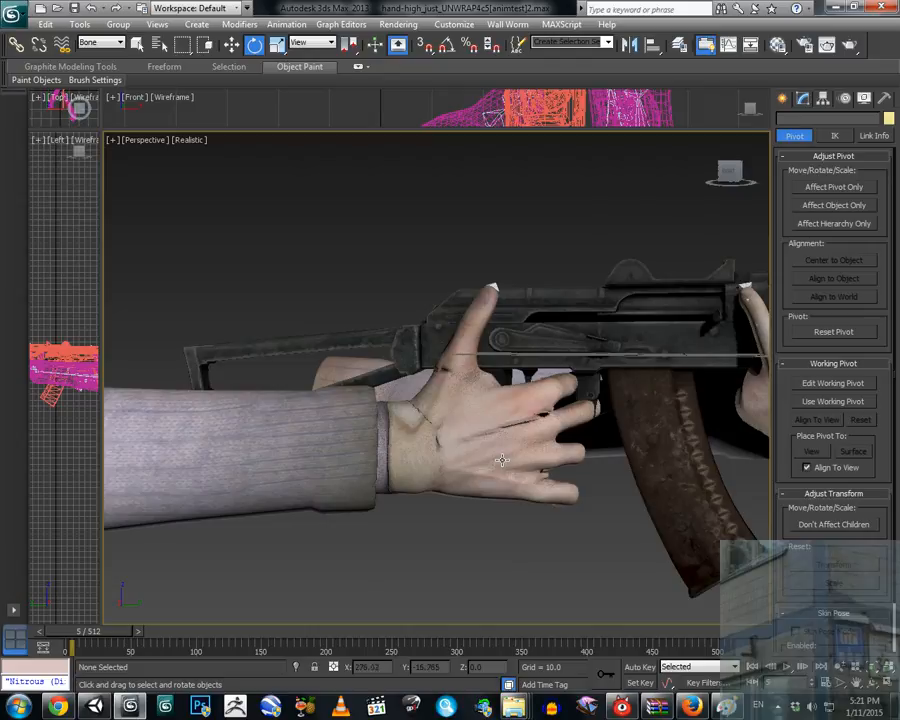
drag(481, 456, 486, 463)
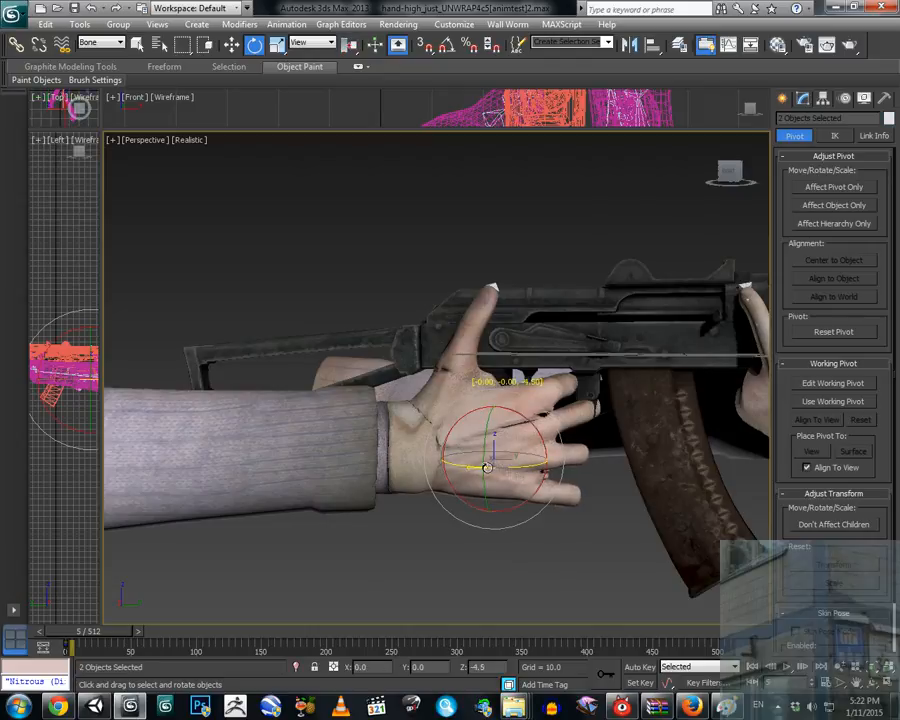
Rotate the wrist bone, Hand_bone001, slightly around Z to adjust the angle of the hand at the grip.
alt+middle_drag(492, 467, 448, 531)
click(408, 408)
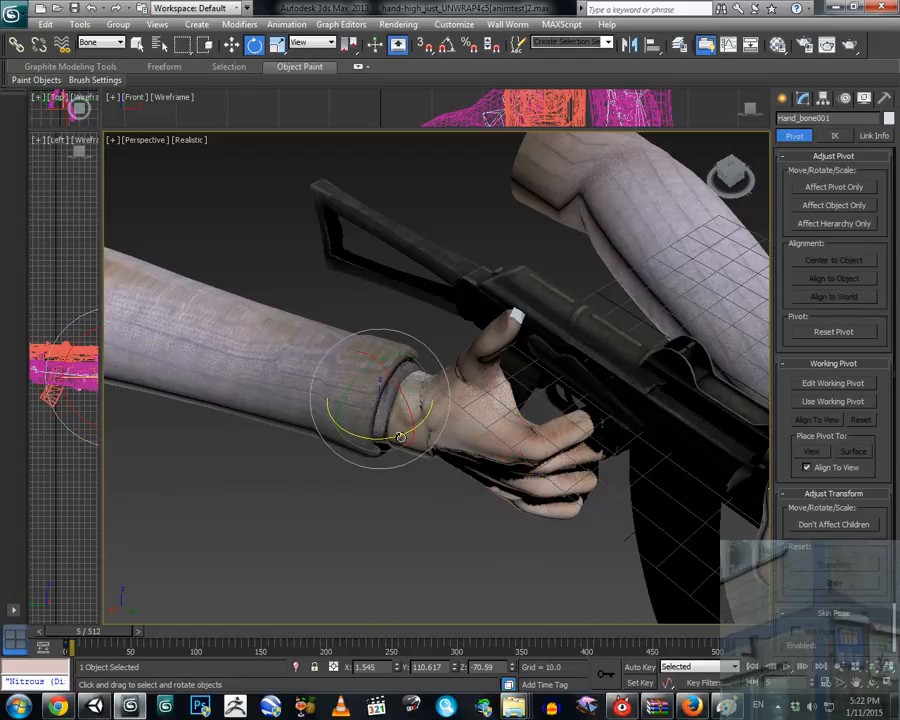
drag(388, 432, 386, 441)
scroll(411, 376, down, 4)
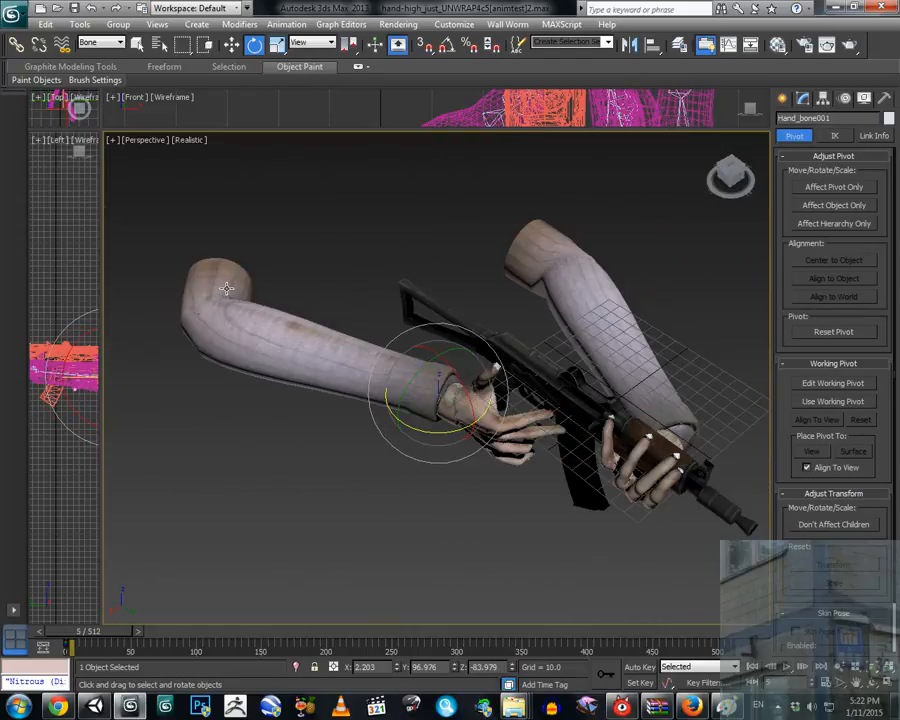
Move Shoulder_bone001 along Y and X to shift the whole arm and its hand against the rifle's grip, saving the scene in between.
click(232, 262)
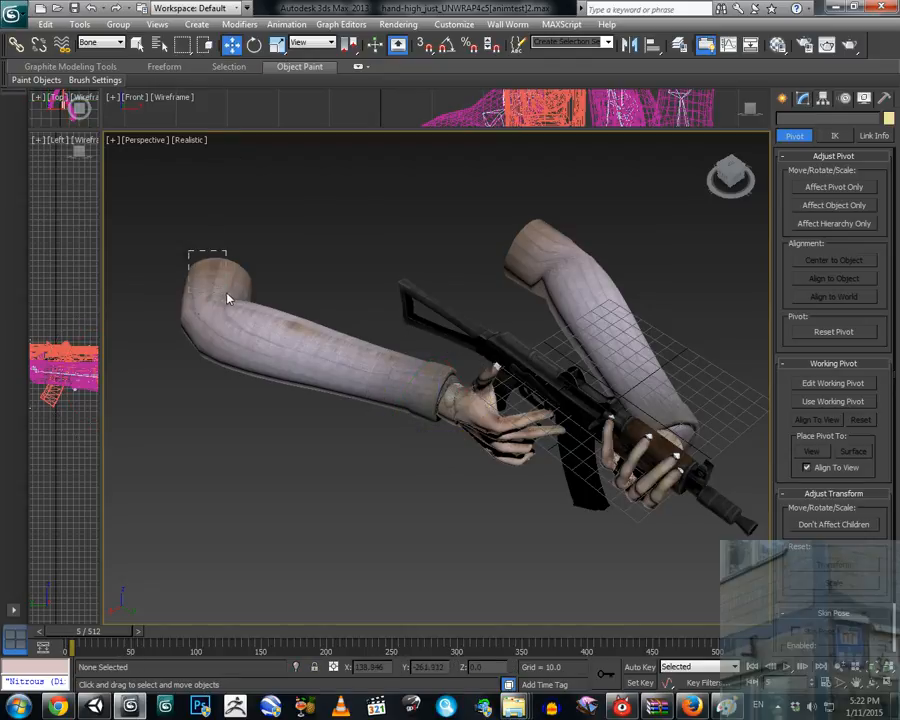
click(228, 298)
drag(186, 325, 299, 344)
scroll(300, 345, up, 4)
alt+middle_drag(370, 352, 505, 375)
key(ctrl+s)
scroll(317, 340, down, 4)
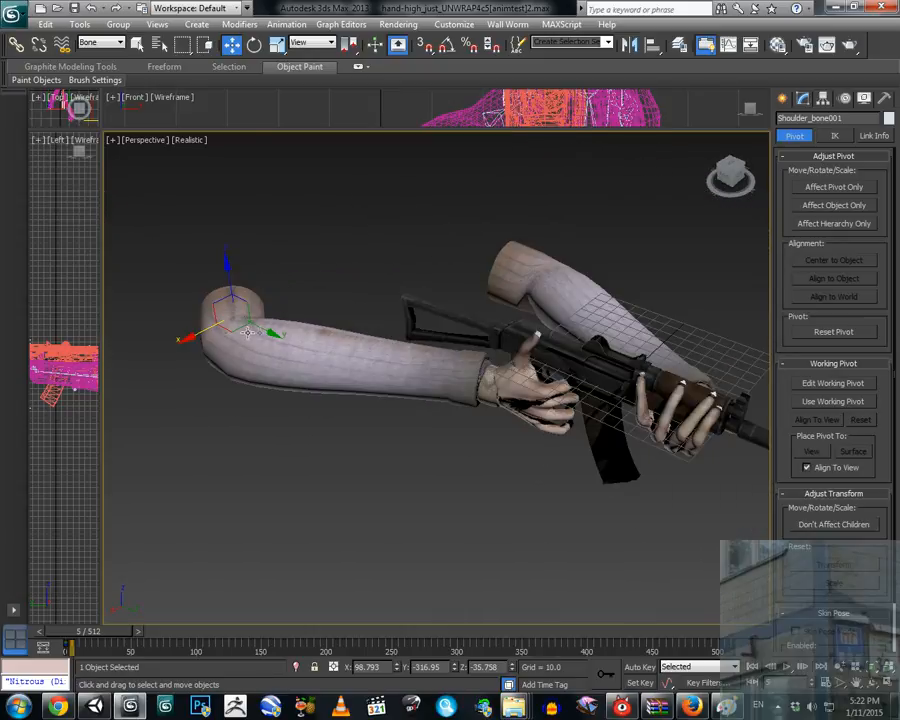
mouse_move(271, 334)
mouse_down()
mouse_move(249, 325)
mouse_move(264, 328)
mouse_up()
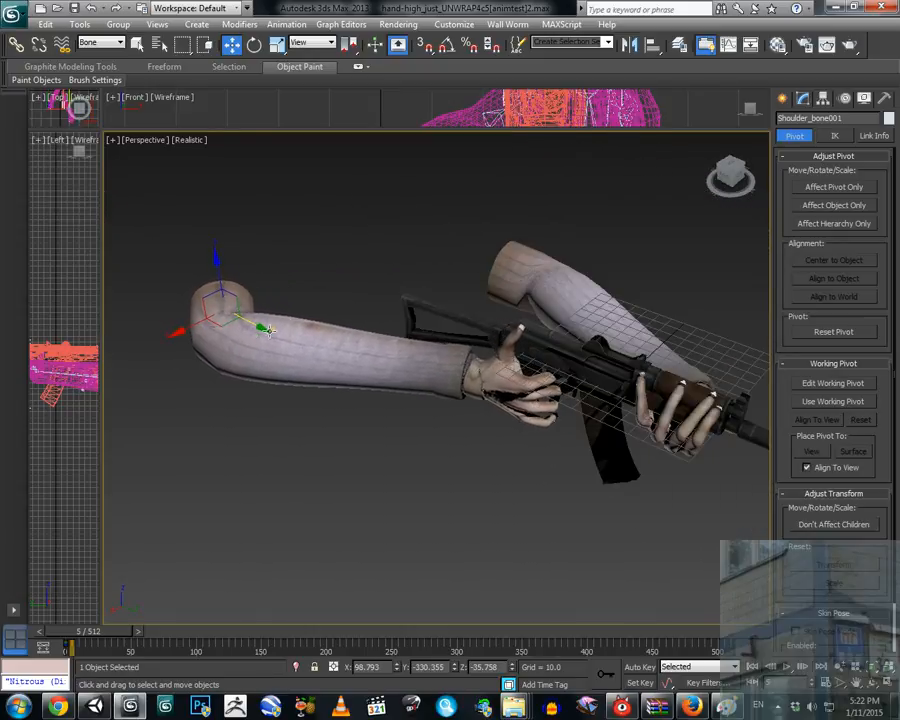
drag(183, 333, 195, 325)
Select the three thumb bones beside the receiver and rotate them together about 47 degrees around Y.
alt+middle_drag(474, 340, 544, 365)
scroll(508, 384, up, 4)
scroll(543, 363, up, 3)
middle_drag(610, 262, 465, 327)
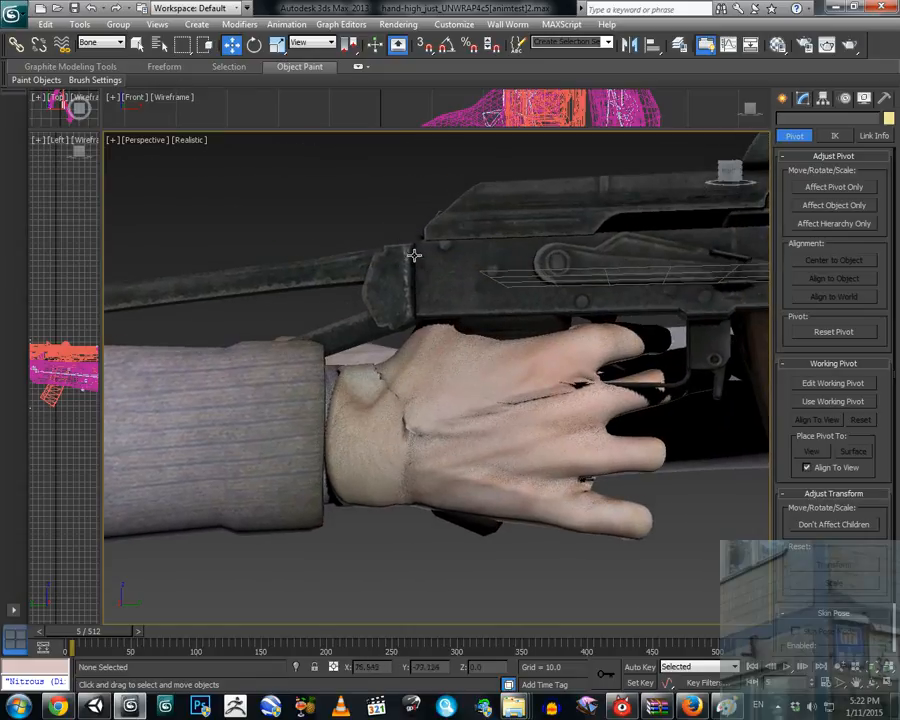
alt+middle_drag(451, 285, 330, 352)
alt+middle_drag(340, 431, 310, 392)
drag(361, 436, 311, 488)
click(254, 45)
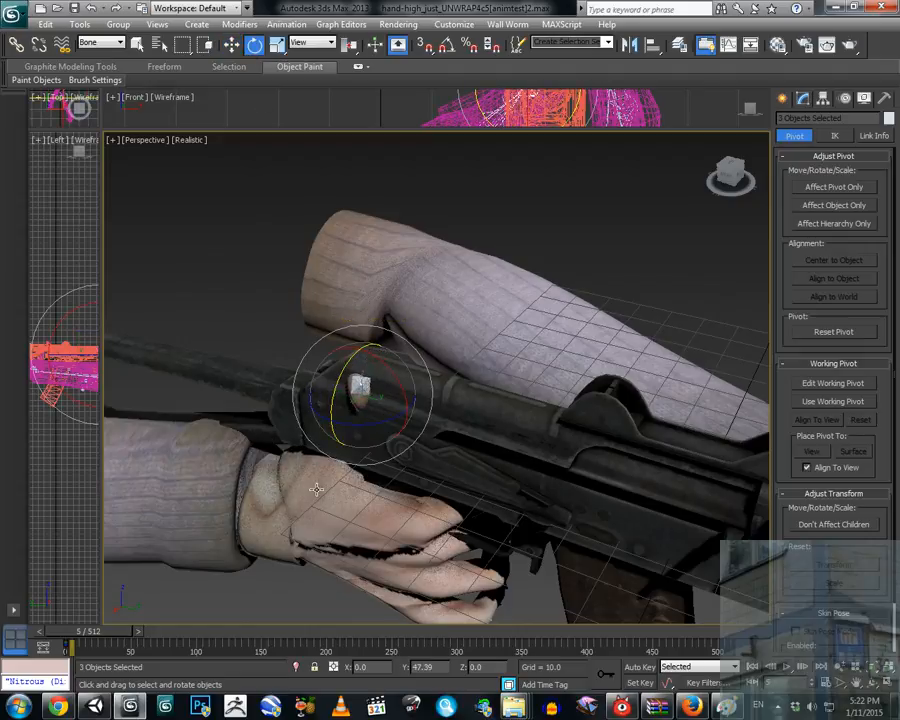
click(305, 500)
alt+middle_drag(303, 500, 433, 411)
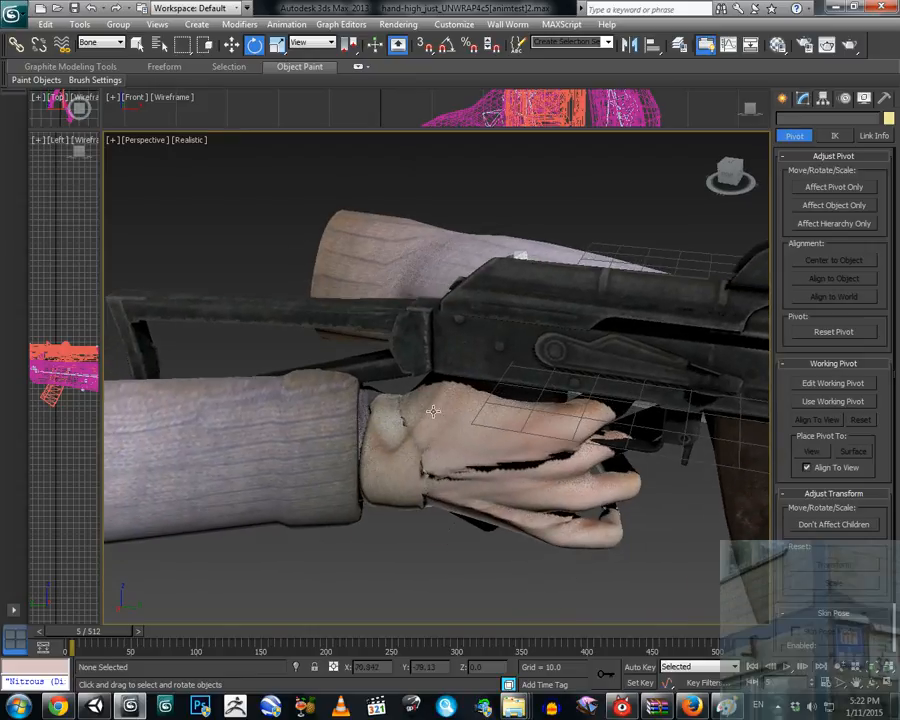
Rotate the thumb's base bone, Thumb_1_bone001, about 8 degrees around Y and turn Thumb_2_bone001 around Y as well.
click(443, 428)
mouse_move(424, 434)
mouse_down()
mouse_move(415, 452)
mouse_move(424, 447)
mouse_up()
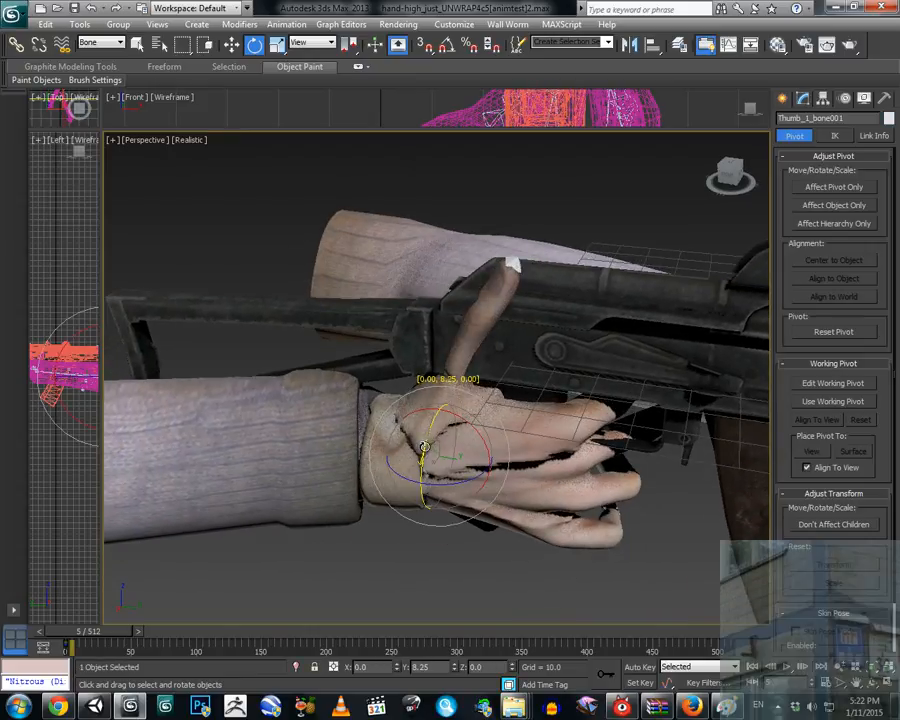
click(457, 361)
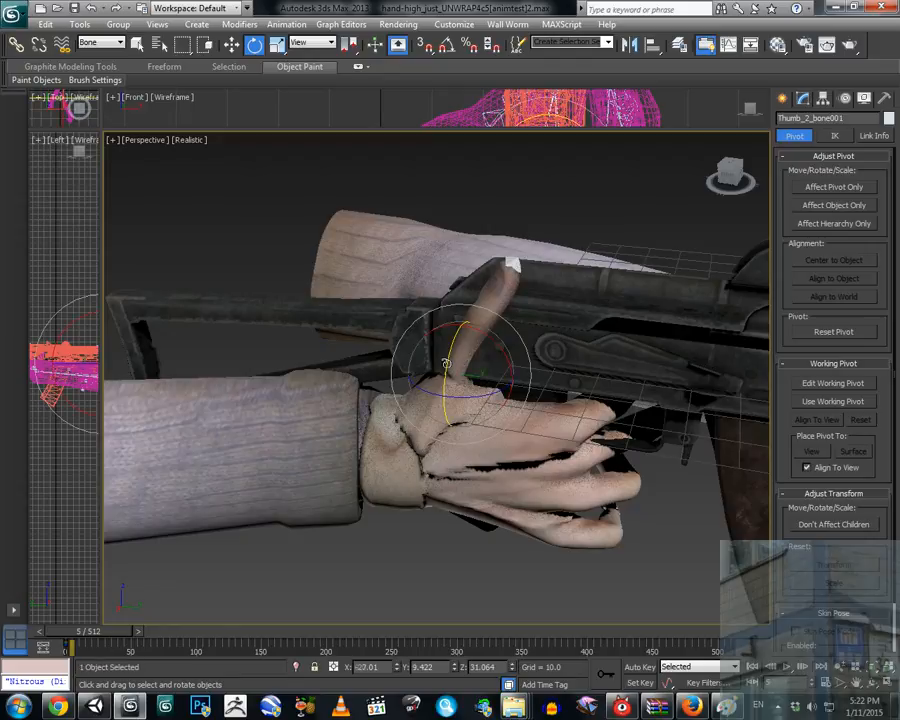
drag(446, 364, 441, 381)
alt+middle_drag(470, 376, 444, 414)
click(328, 477)
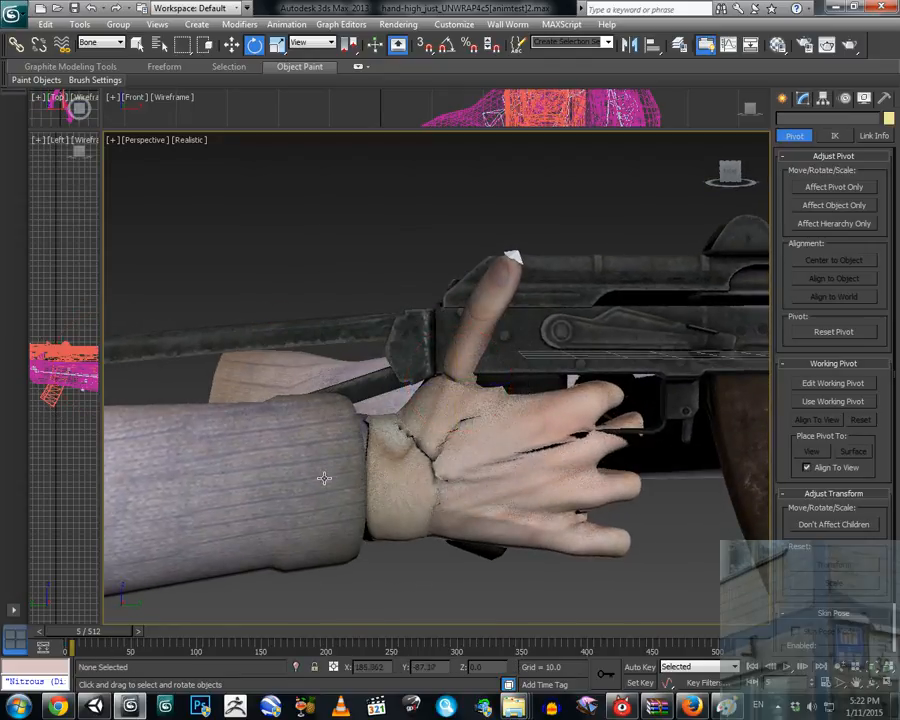
Select the two bones inside the sleeve behind the wrist and rotate them together about -6 degrees around Z.
alt+middle_drag(360, 554, 336, 527)
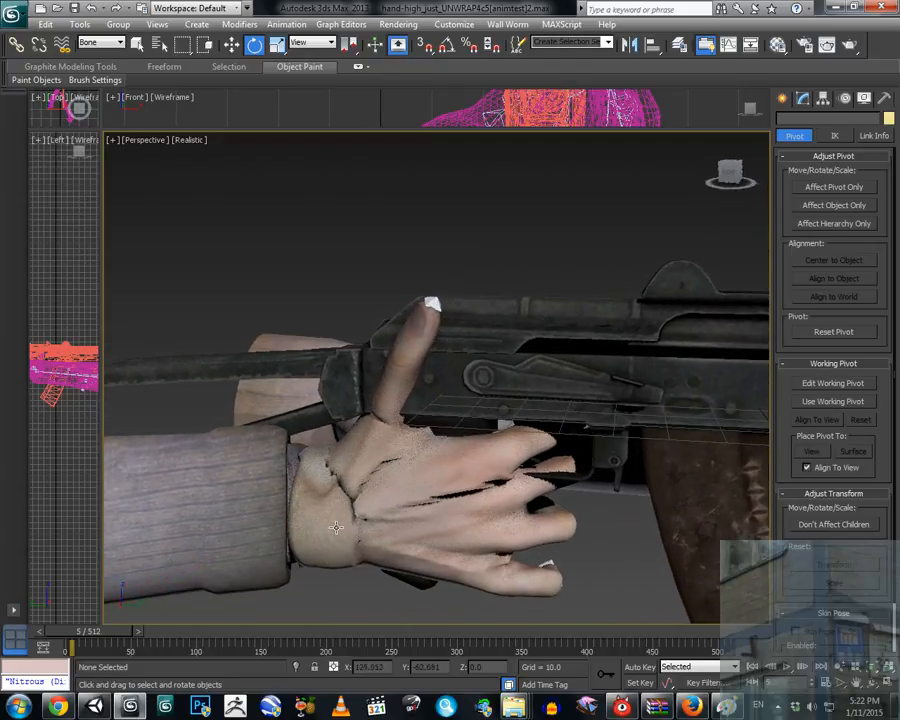
click(255, 513)
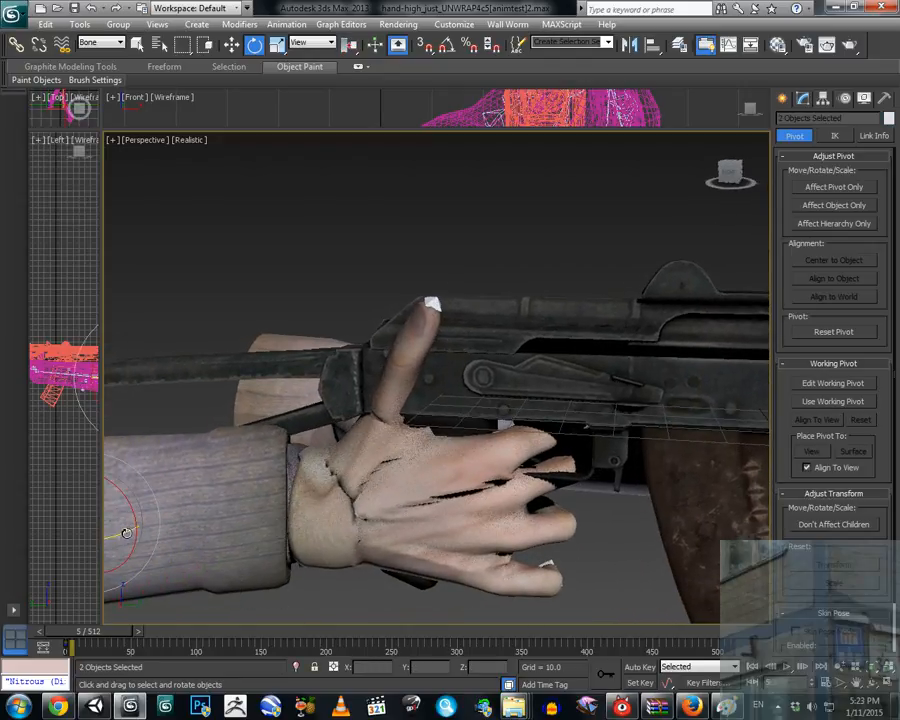
drag(126, 533, 118, 535)
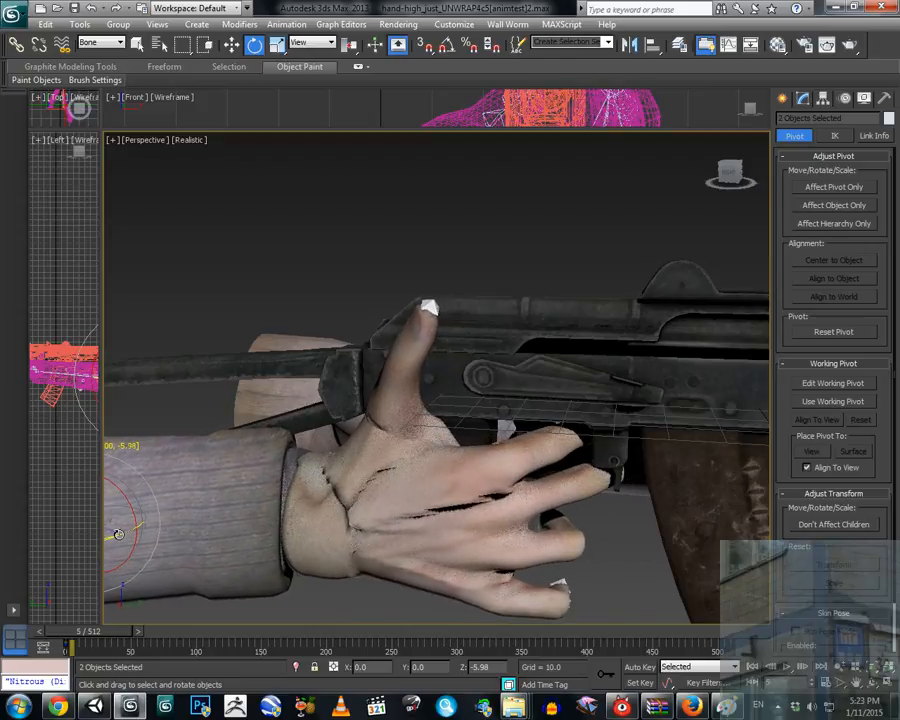
click(502, 461)
alt+middle_drag(506, 461, 223, 177)
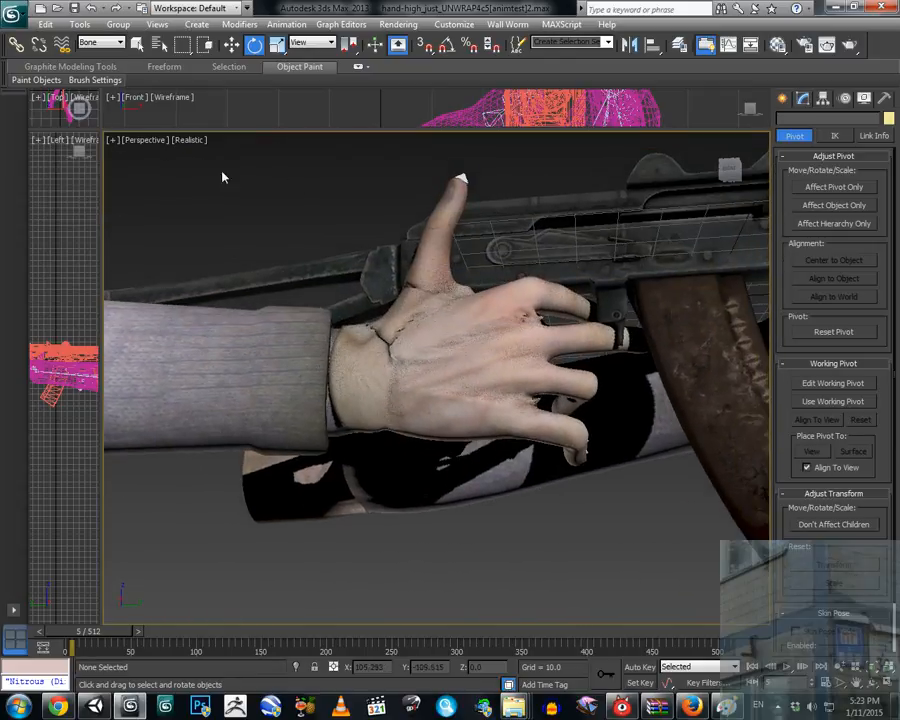
Change the Perspective viewport's display style to Shaded.
click(189, 143)
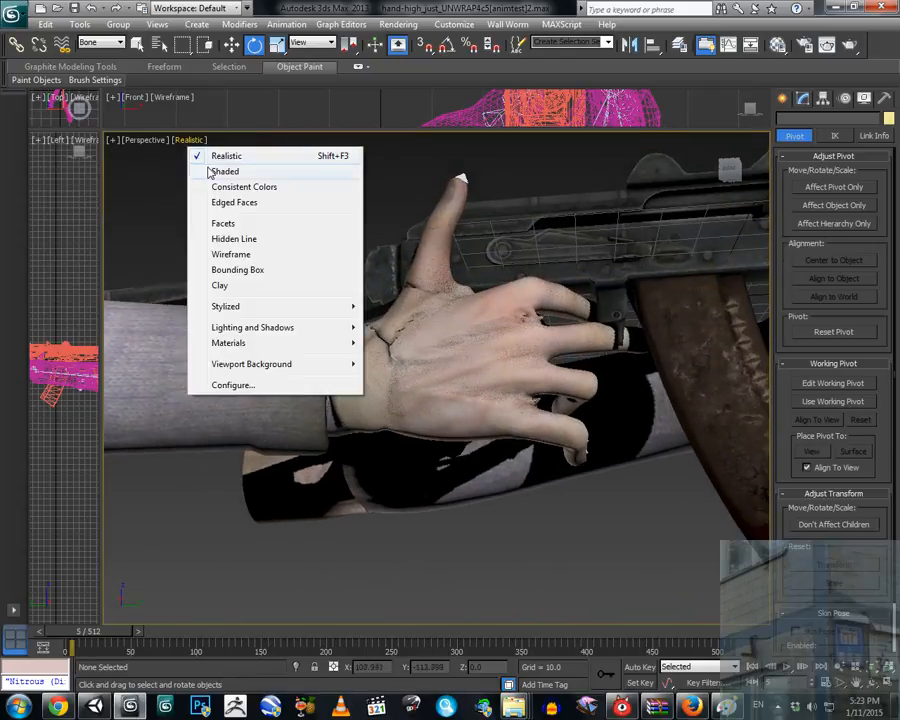
click(206, 173)
alt+middle_drag(443, 329, 432, 443)
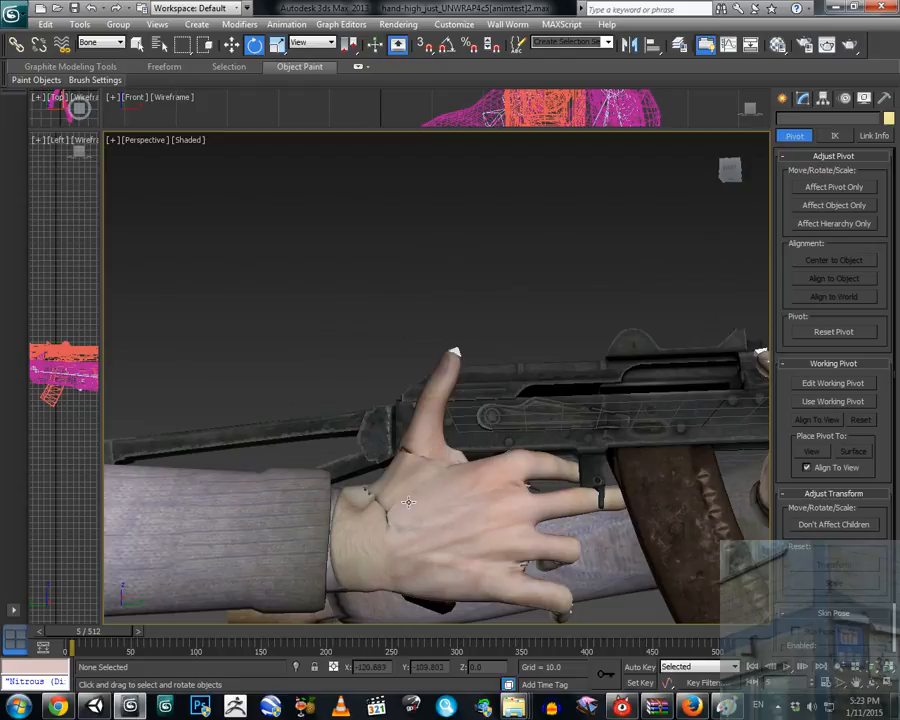
alt+middle_drag(390, 487, 388, 524)
click(386, 523)
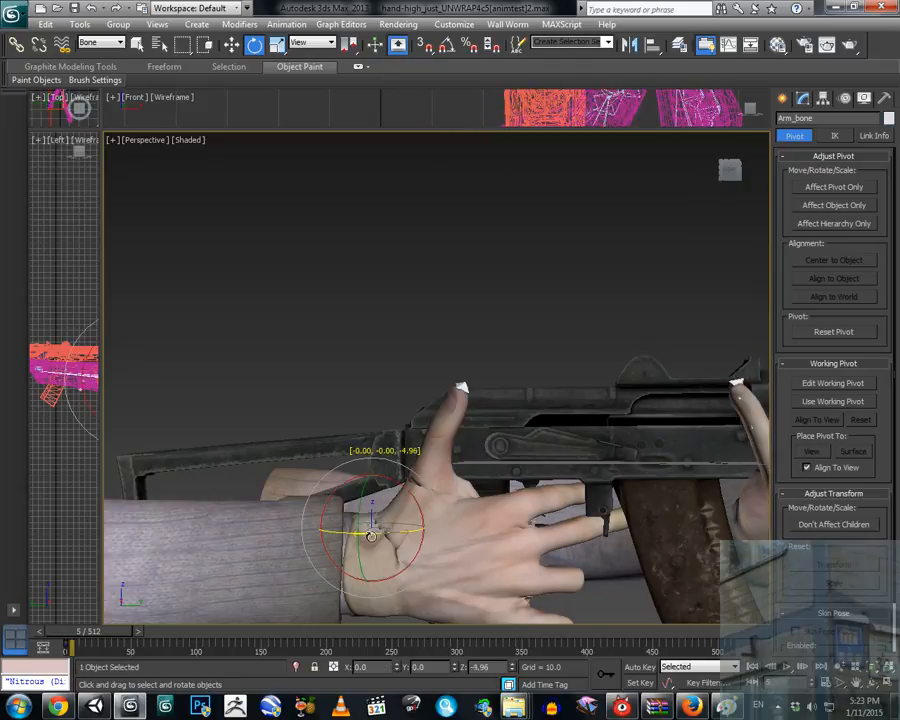
middle_drag(376, 534, 455, 280)
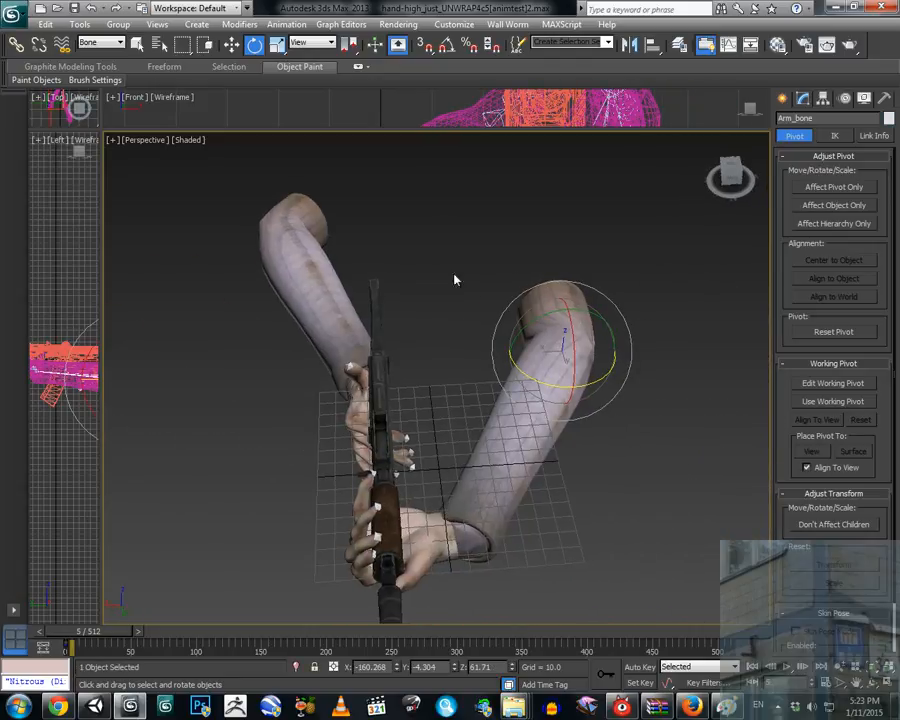
Set the selection filter to All, then select the other arm's mesh and arm bones and hide them.
click(100, 42)
click(95, 55)
drag(442, 484, 440, 479)
ctrl+drag(641, 486, 480, 270)
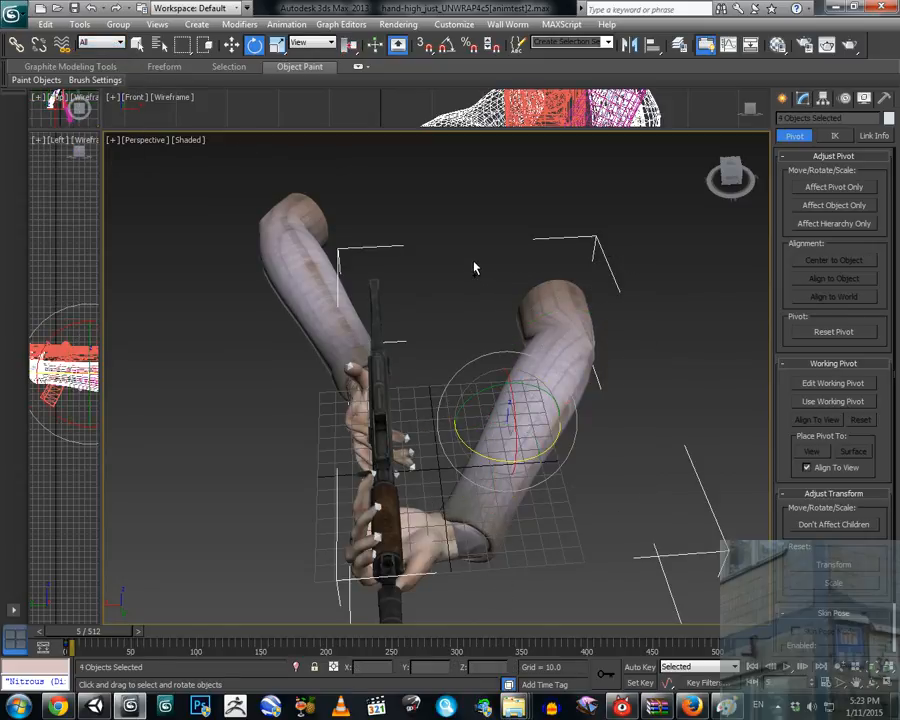
right_click(545, 353)
click(590, 308)
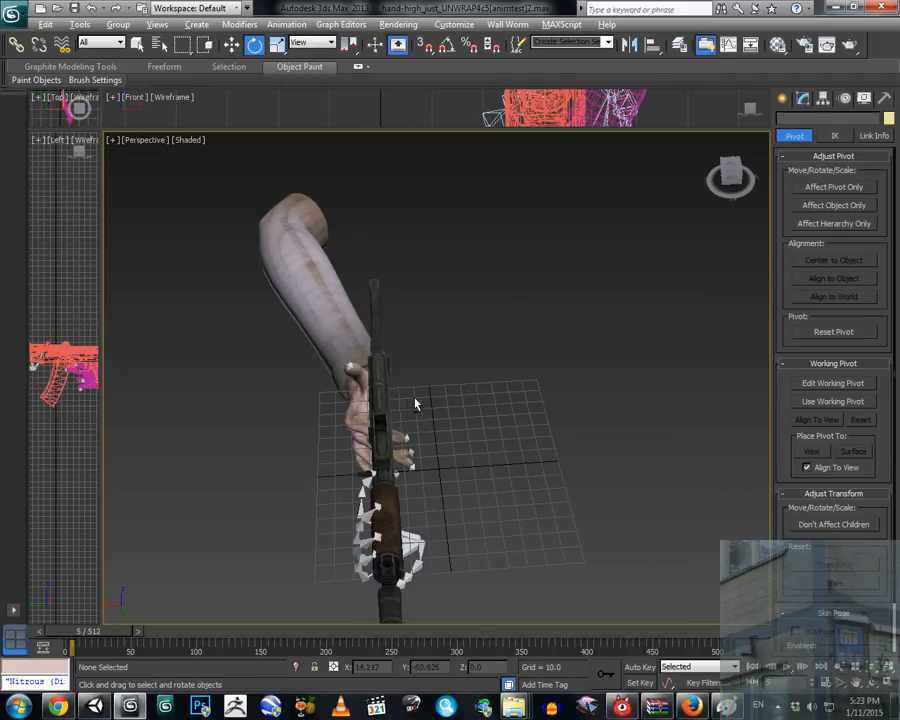
Restrict the selection filter to Bone and rotate the thumb's base bone, Thumb_1_bone001, slightly around Y.
alt+middle_drag(416, 404, 367, 381)
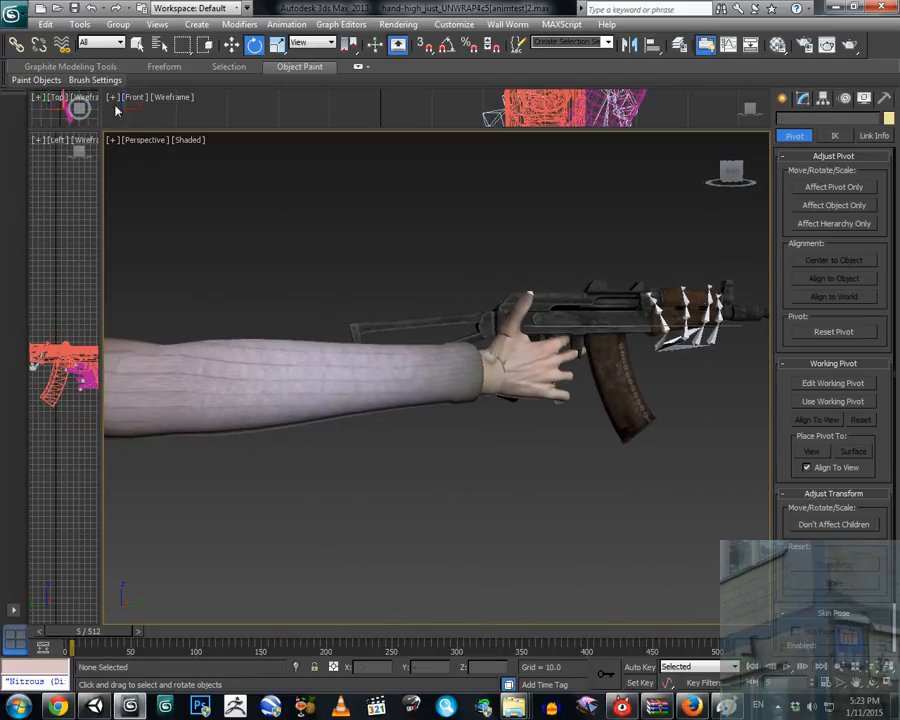
click(104, 42)
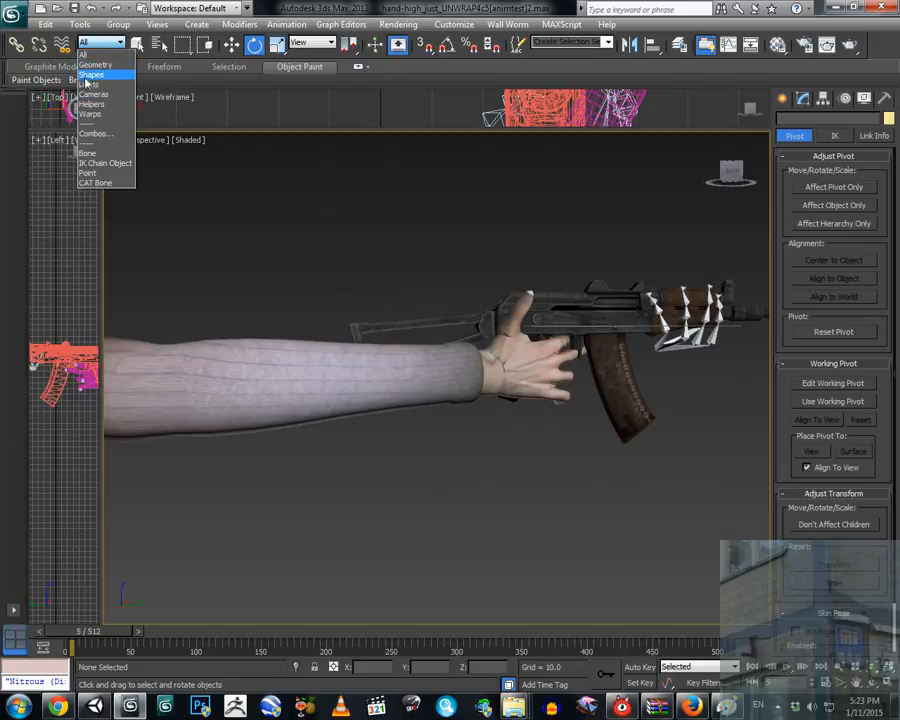
click(87, 153)
scroll(422, 405, up, 6)
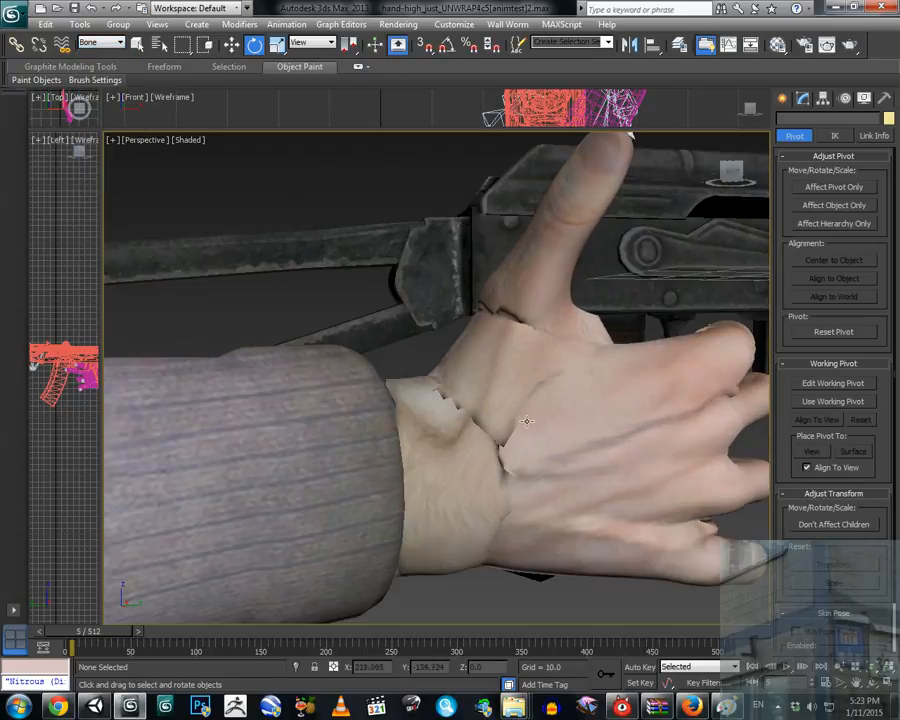
click(508, 389)
drag(532, 428, 517, 426)
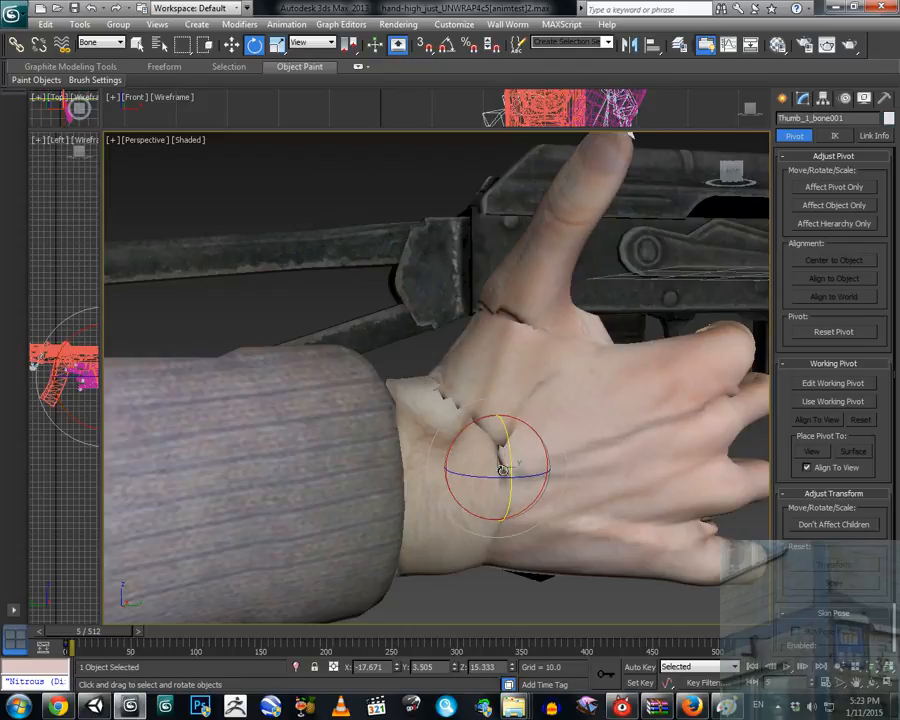
drag(503, 474, 510, 431)
alt+middle_drag(517, 361, 464, 376)
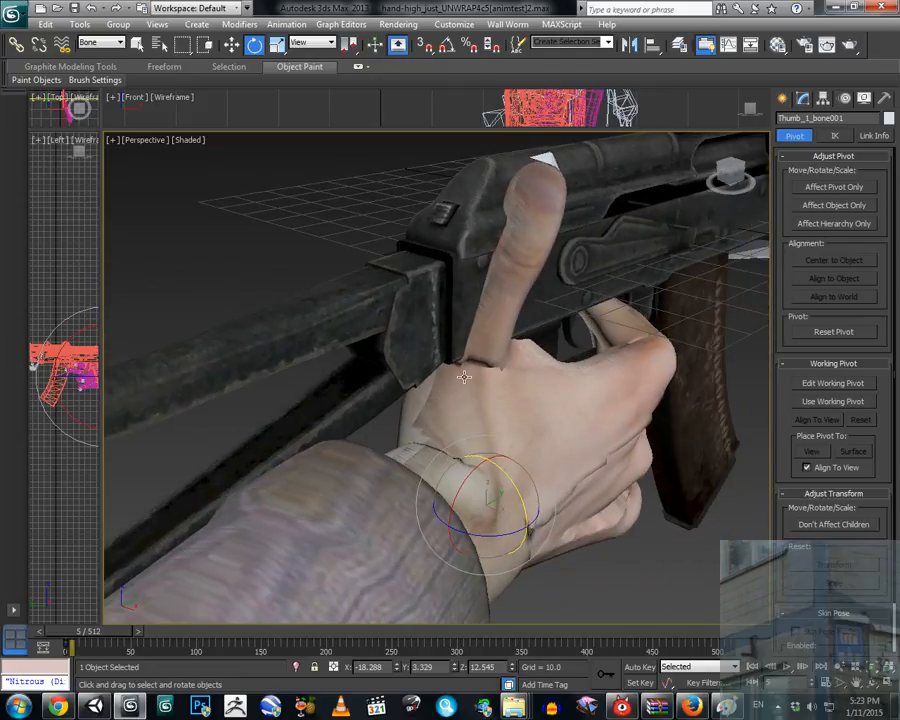
Select the two bones at the thumb's lower joint and rotate them together slightly around Y.
click(492, 369)
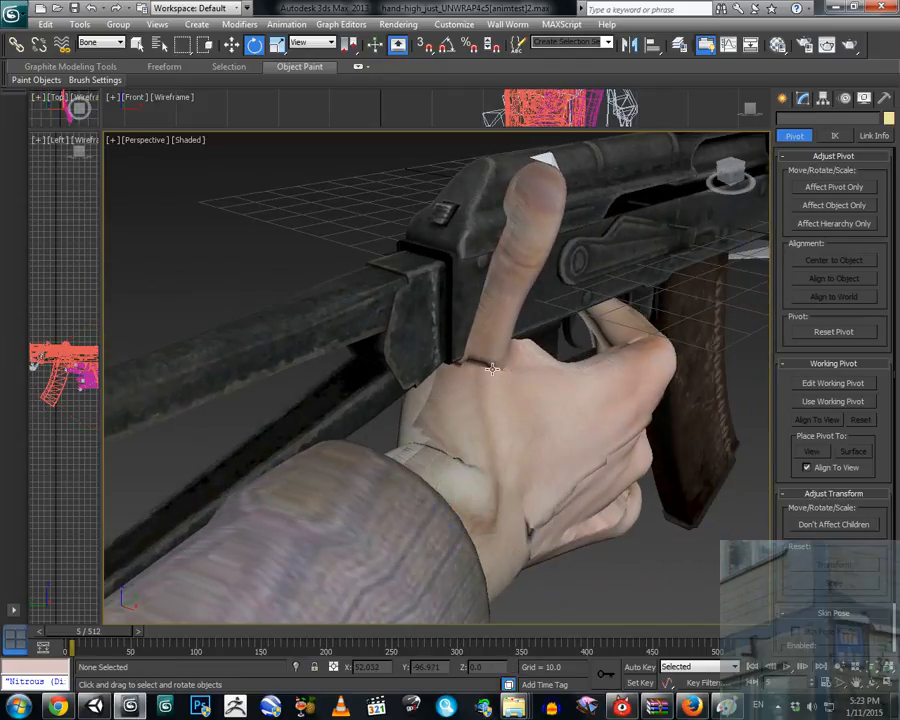
drag(482, 372, 480, 370)
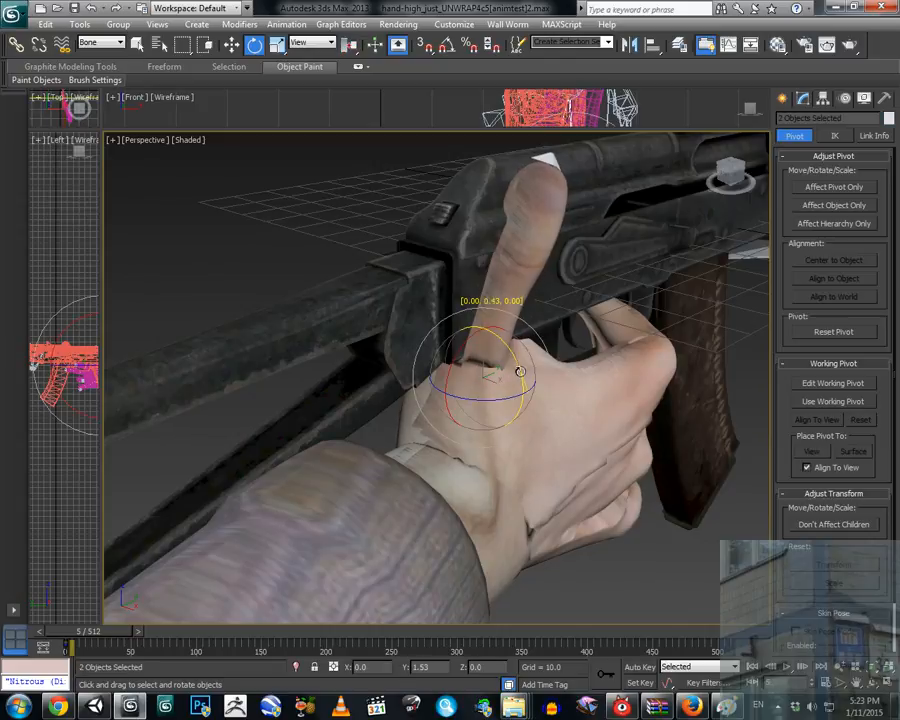
alt+middle_drag(549, 429, 475, 434)
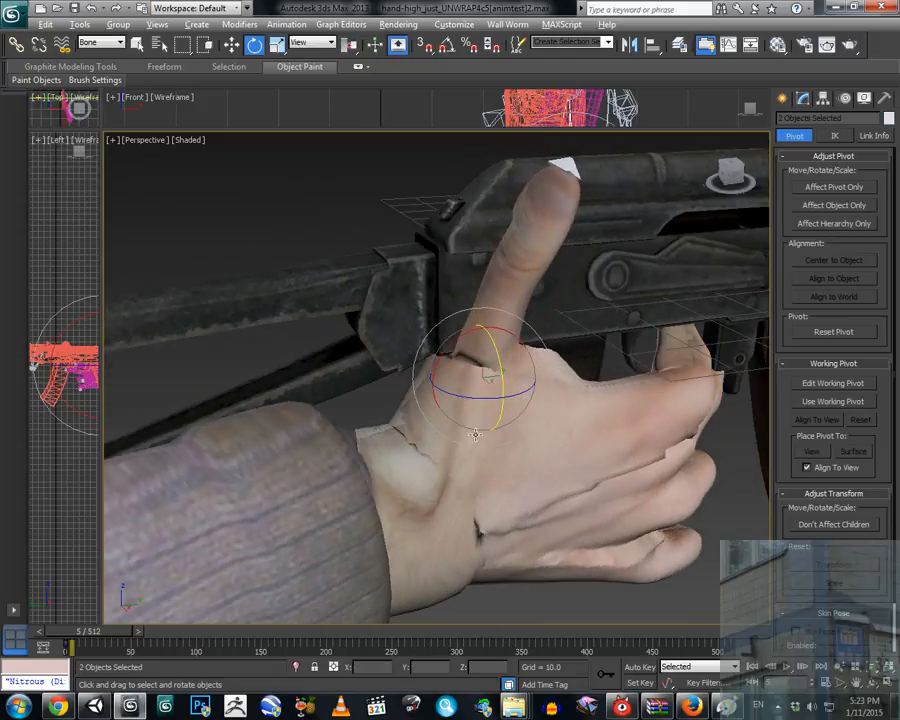
Rotate the wrist bone, Hand_bone001, about -8 degrees around Z.
click(392, 510)
mouse_move(327, 561)
mouse_down()
mouse_move(315, 560)
mouse_move(318, 567)
mouse_up()
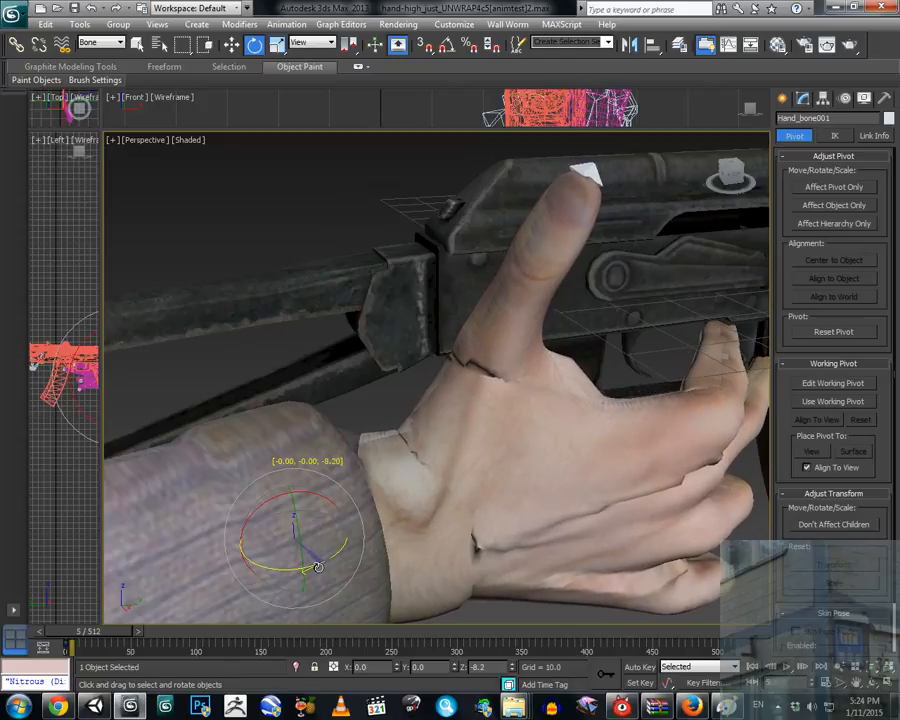
mouse_move(449, 500)
alt+middle_down()
mouse_move(542, 476)
mouse_move(663, 462)
mouse_move(597, 482)
mouse_move(526, 484)
mouse_move(566, 470)
mouse_move(463, 505)
alt+middle_up()
Rotate the index finger's base bone, Pointer_1_bone001, around Z to swing the finger toward the back of the hand.
click(463, 505)
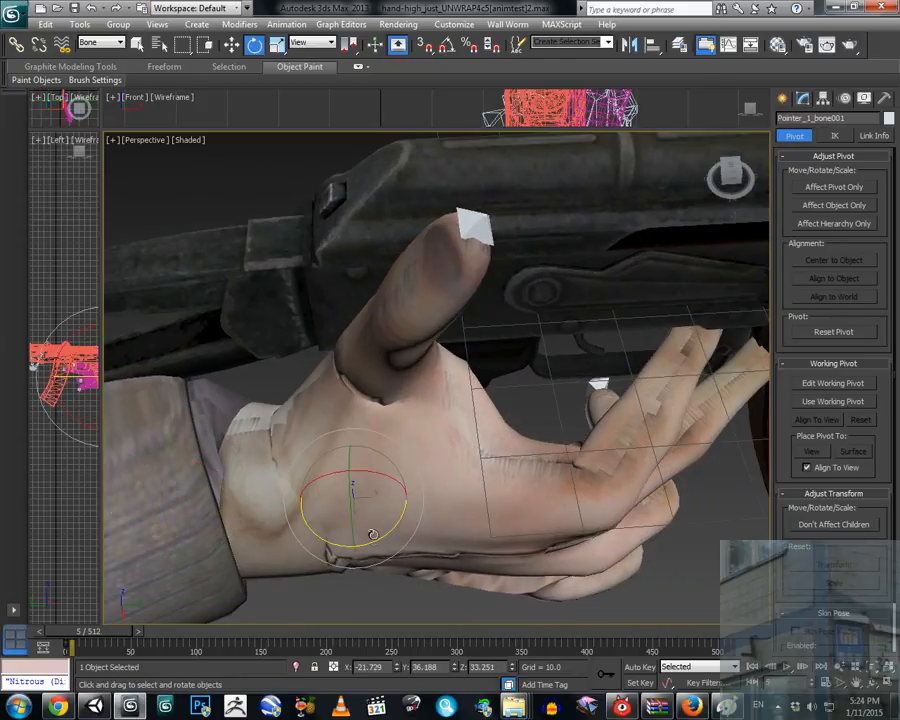
drag(372, 534, 417, 525)
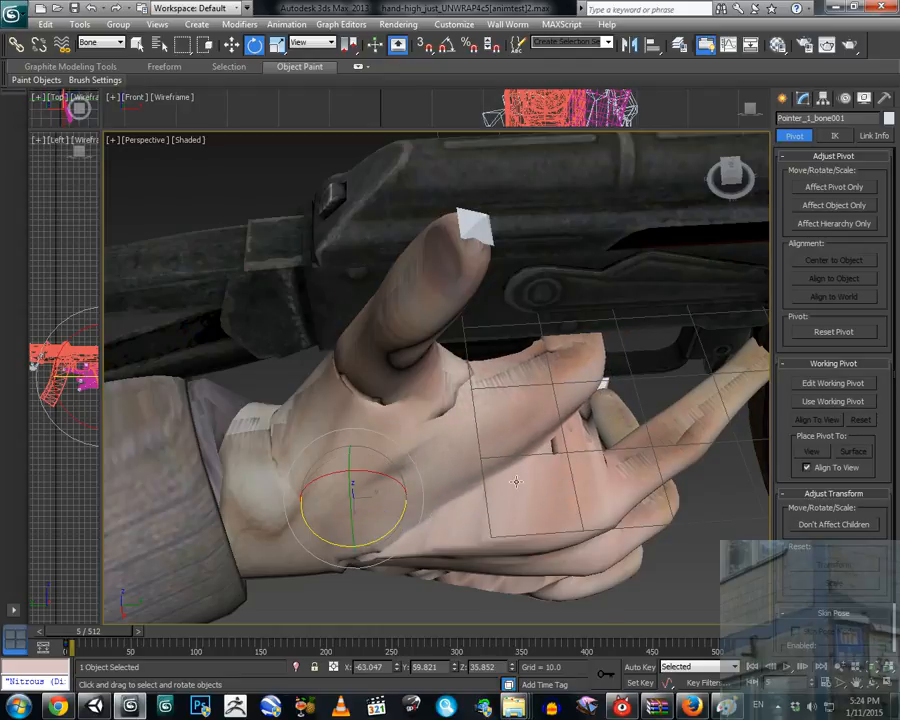
alt+middle_drag(516, 482, 558, 473)
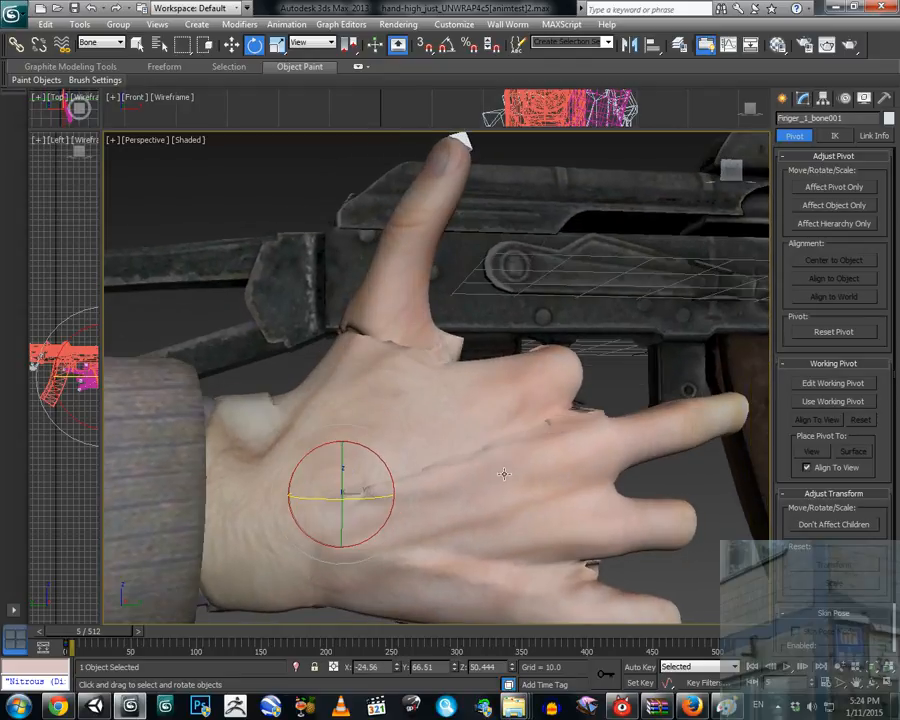
Select two finger bones in the lower palm and rotate them together about 10.5 degrees around Z.
middle_drag(494, 492, 486, 428)
mouse_move(451, 455)
mouse_down()
mouse_move(449, 448)
mouse_move(456, 466)
mouse_move(465, 464)
mouse_move(441, 447)
mouse_move(437, 464)
mouse_up()
click(487, 591)
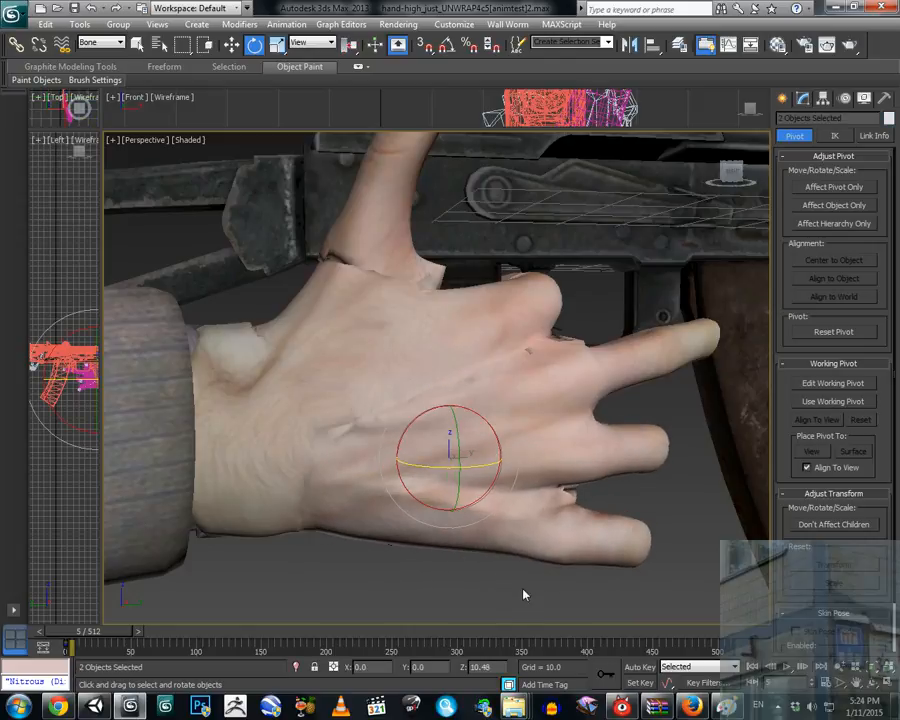
click(430, 523)
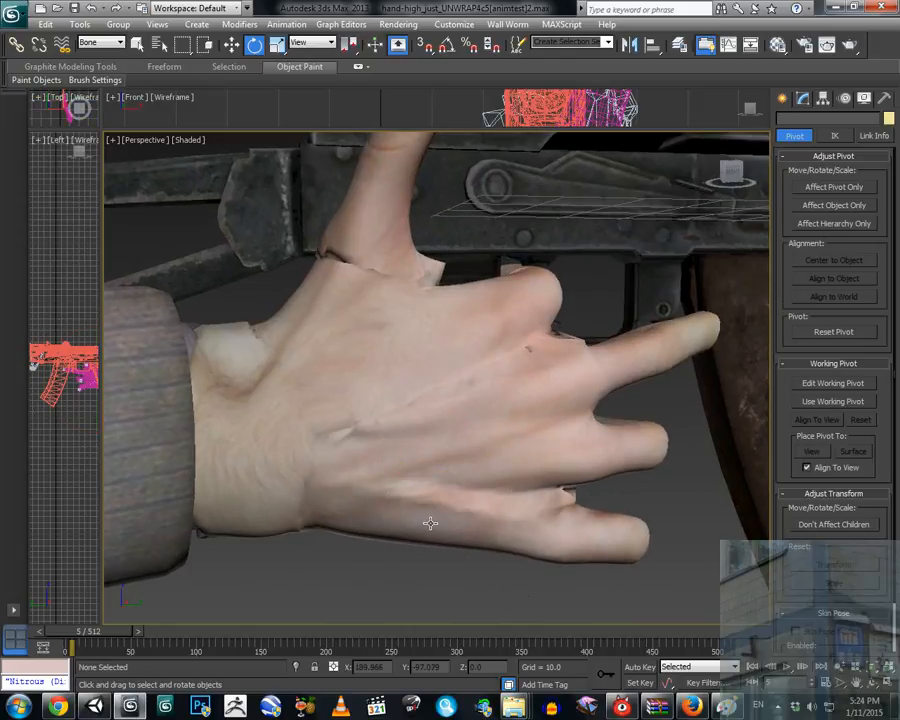
Select the little finger's base bone, TinyFinger_1_bone001, and rotate it around Z to swing the finger toward the palm.
click(460, 405)
alt+middle_drag(408, 436, 378, 455)
drag(360, 432, 462, 446)
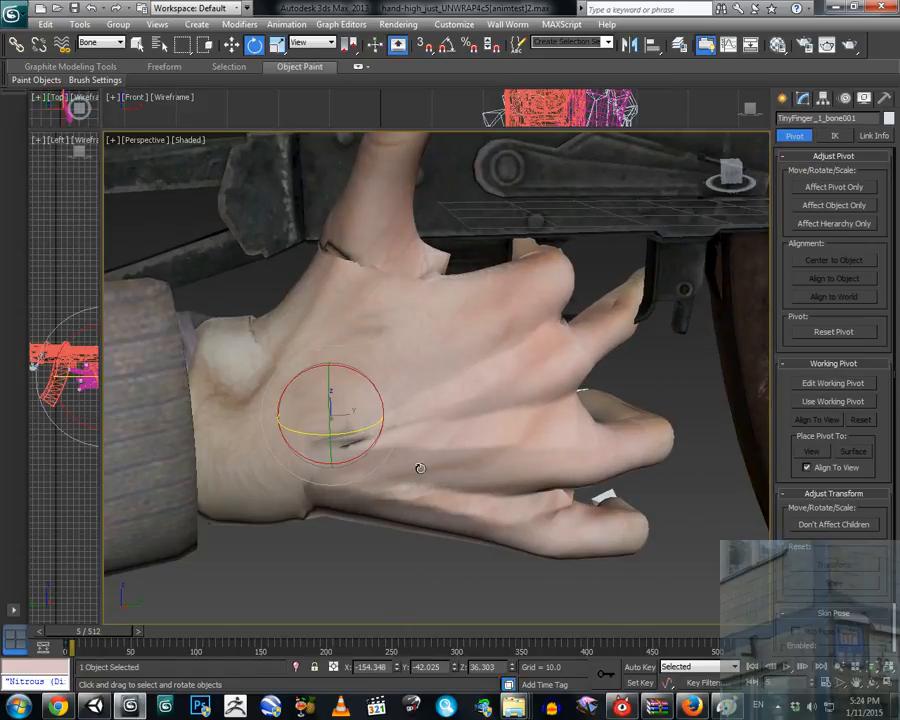
drag(353, 432, 370, 428)
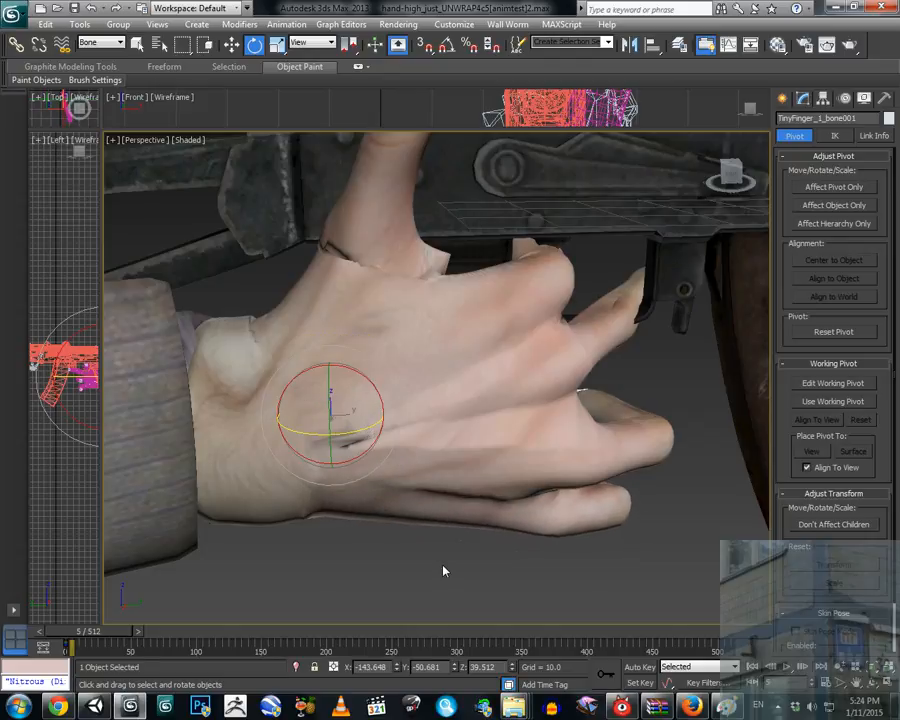
click(444, 570)
alt+middle_drag(444, 570, 474, 478)
Allow all object types for selection, make the arm_R mesh see-through, and restrict selection to bones again.
click(370, 487)
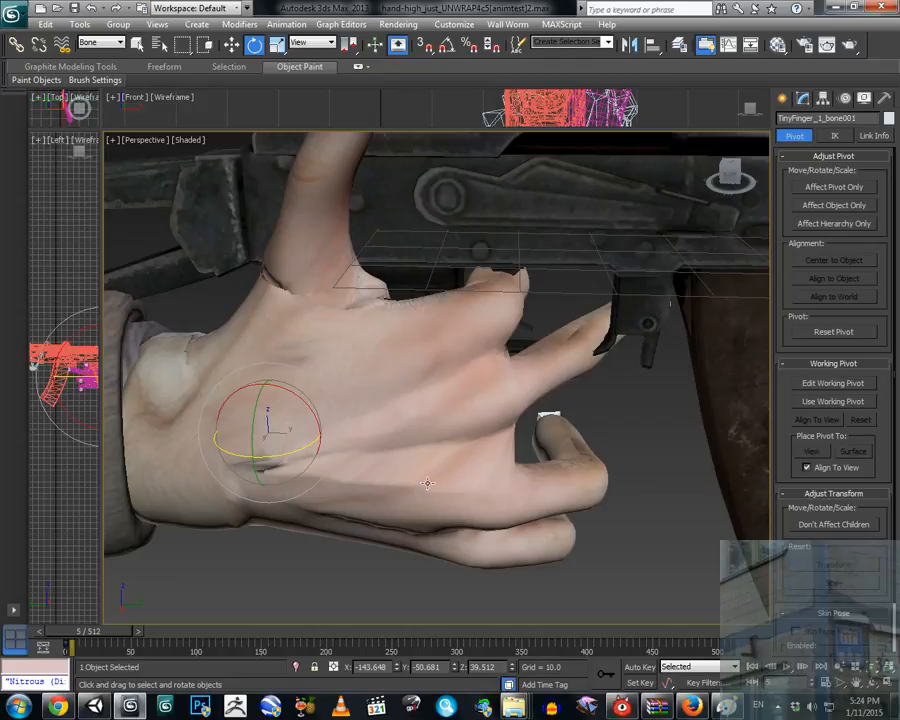
click(392, 471)
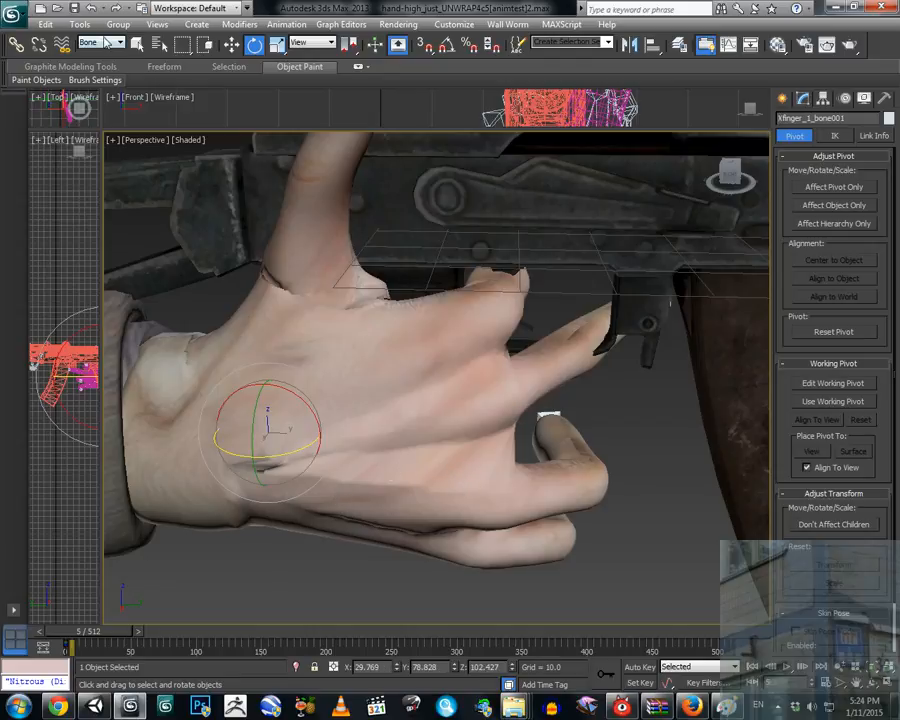
click(110, 42)
click(85, 52)
key(slash)
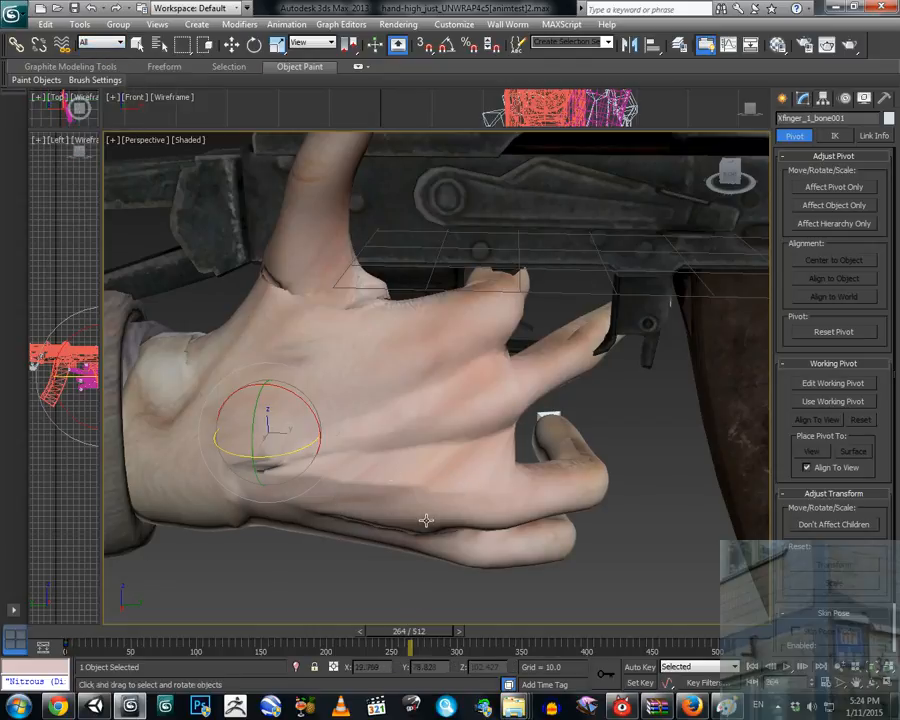
click(431, 515)
alt+middle_drag(365, 523, 373, 507)
click(110, 42)
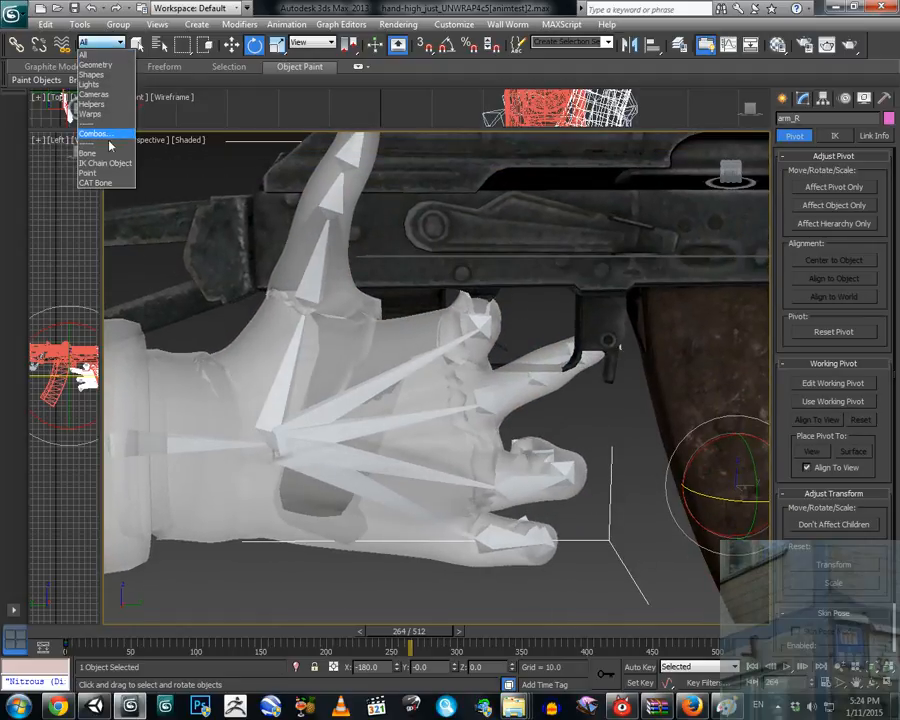
click(70, 109)
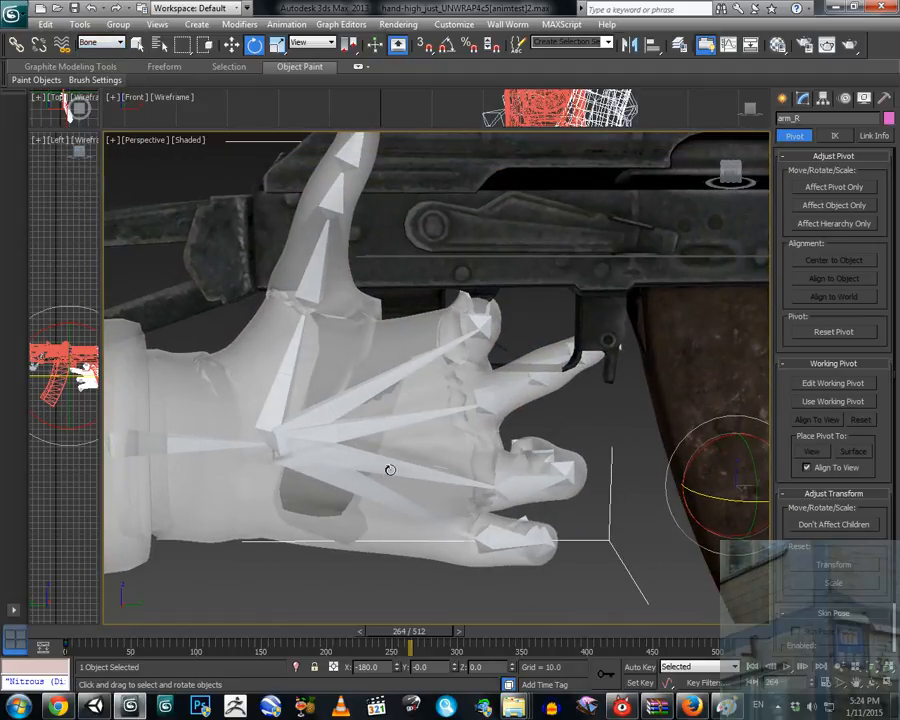
Select the ring finger's base bone, Xfinger_1_bone001, and rotate it around Z toward the palm.
click(390, 470)
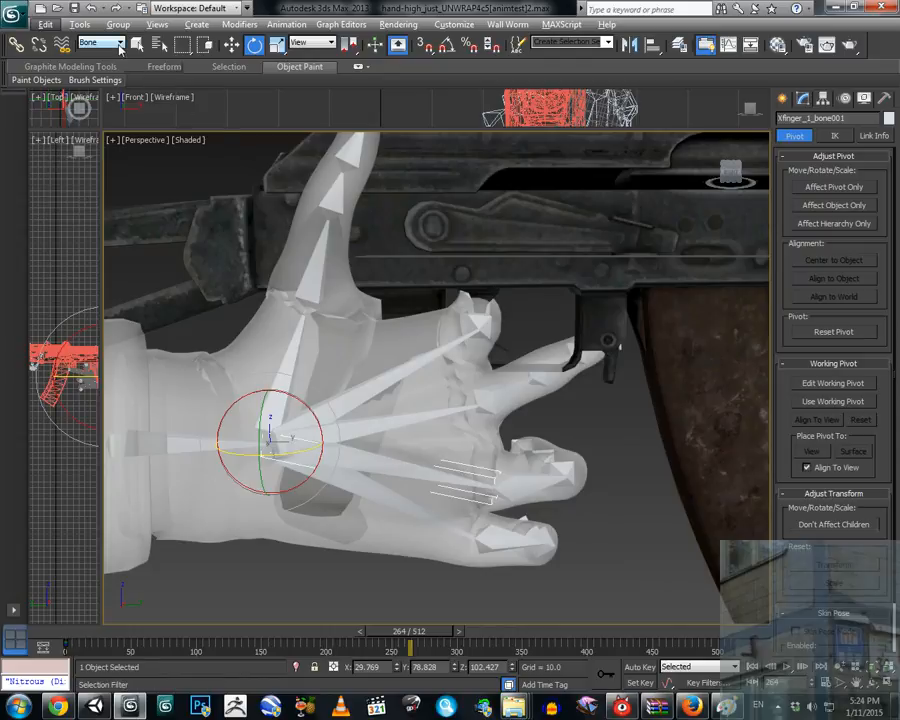
mouse_move(461, 441)
alt+middle_down()
mouse_move(463, 454)
mouse_move(445, 447)
alt+middle_up()
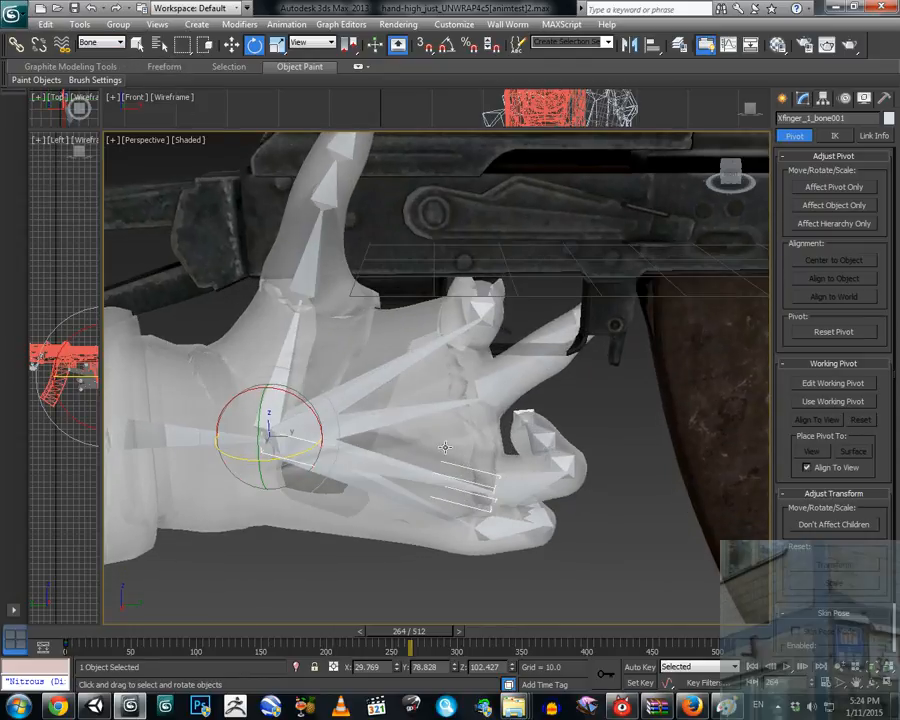
alt+middle_drag(371, 473, 298, 459)
drag(298, 457, 313, 455)
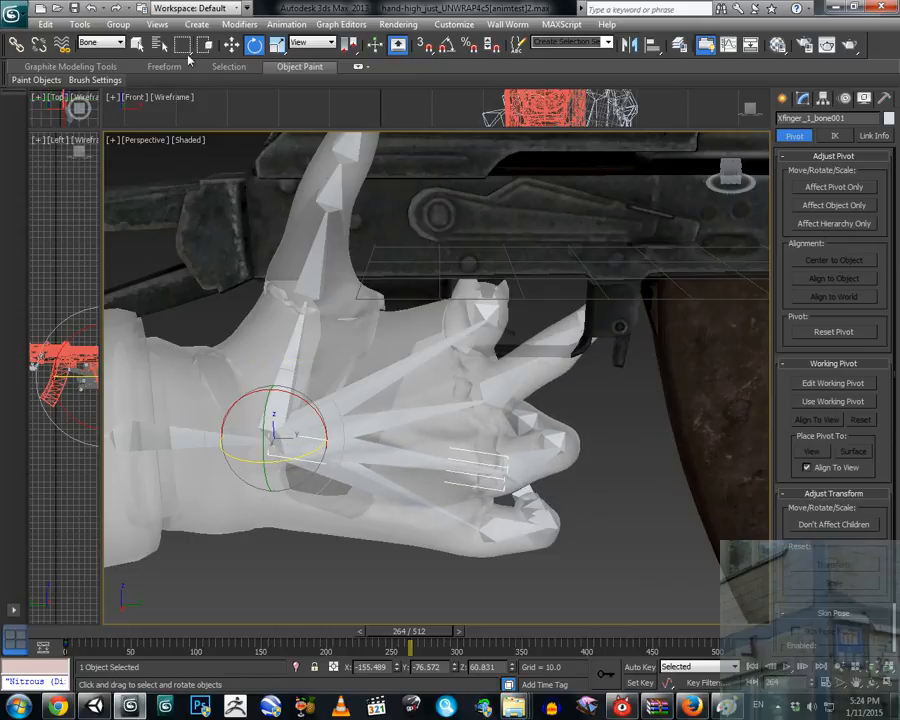
Allow all object types for selection, turn off see-through display on the arm_R mesh, and restrict selection to bones again.
click(101, 42)
click(95, 56)
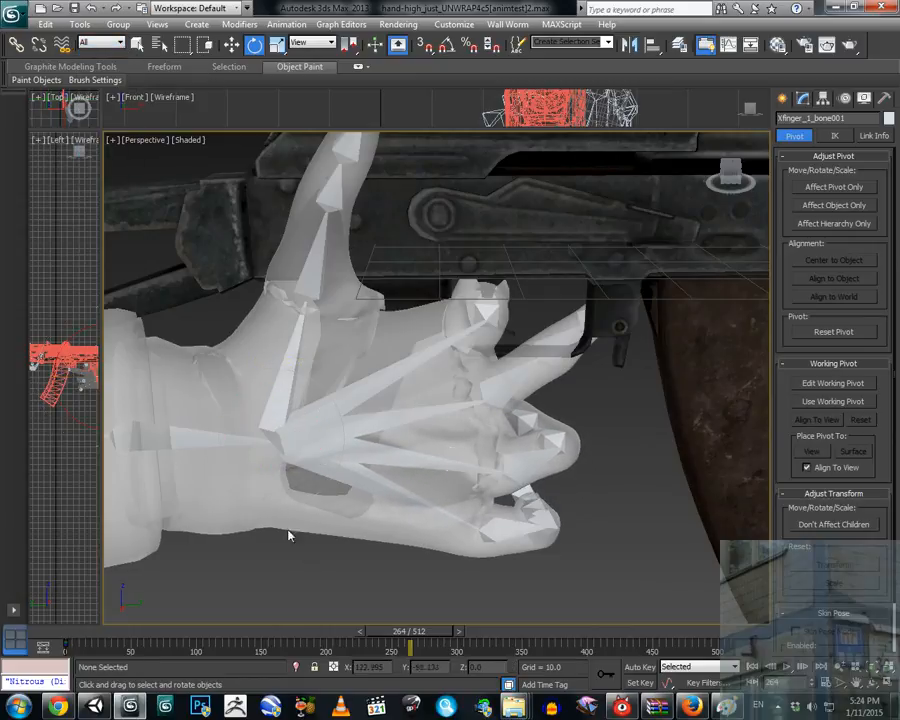
click(227, 500)
alt+middle_drag(347, 483, 574, 433)
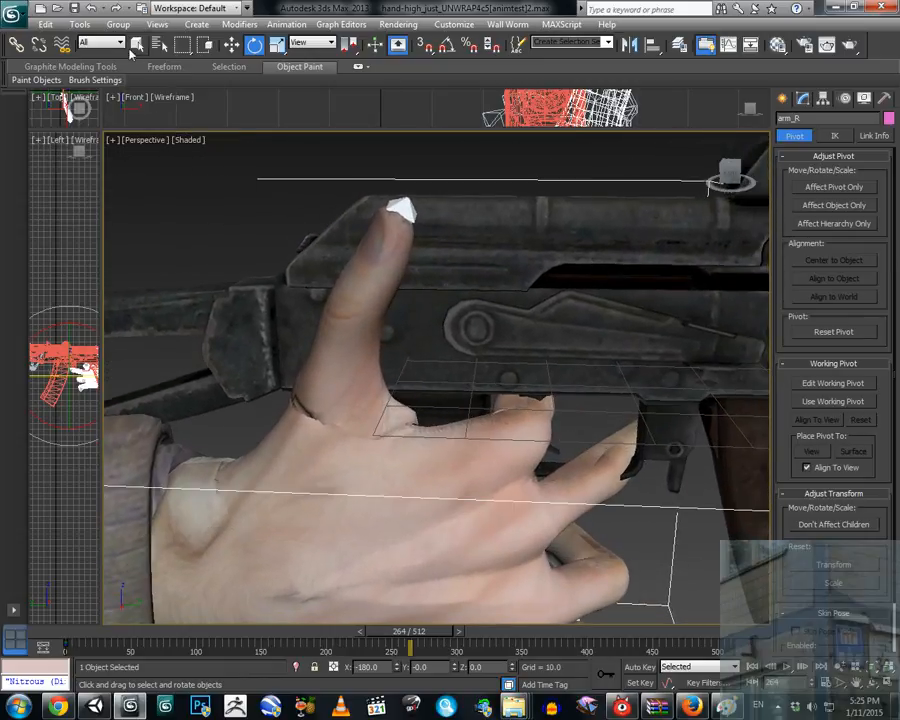
click(116, 42)
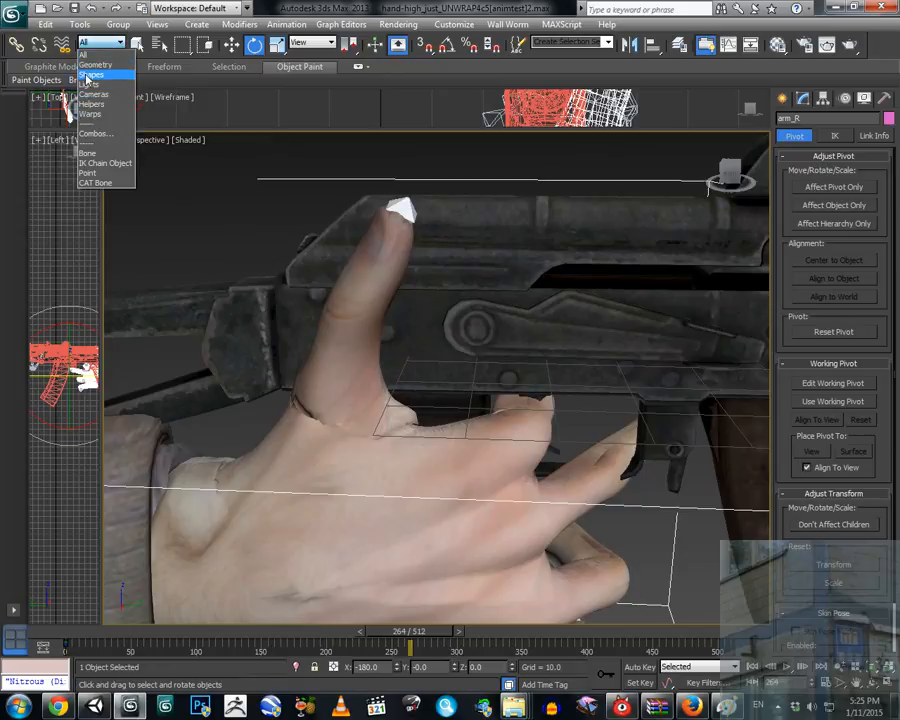
click(88, 152)
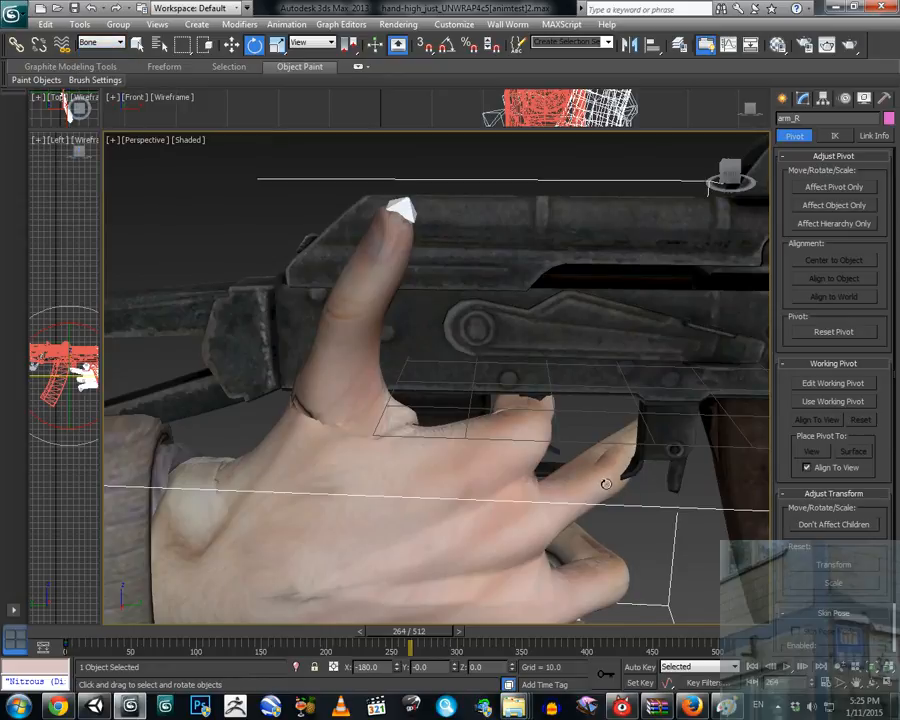
Rotate the middle finger's bones, Finger_2_bone001 and Finger_3_bone001, to lower the finger below the trigger guard and curl it around Z.
alt+middle_drag(605, 484, 445, 356)
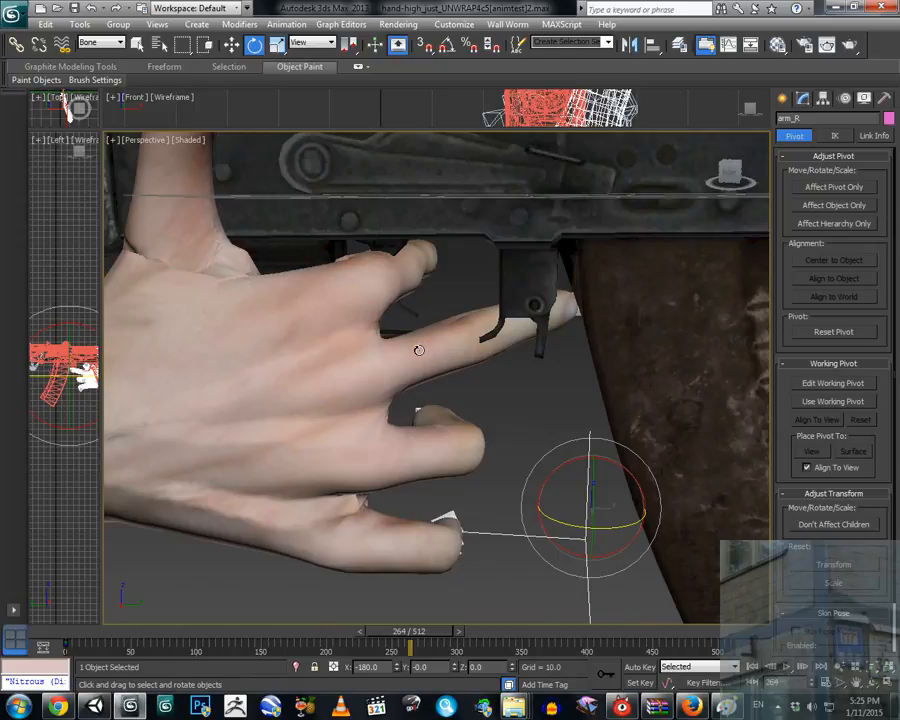
click(419, 350)
click(392, 358)
mouse_move(401, 354)
mouse_down()
mouse_move(402, 374)
mouse_move(410, 374)
mouse_up()
click(443, 377)
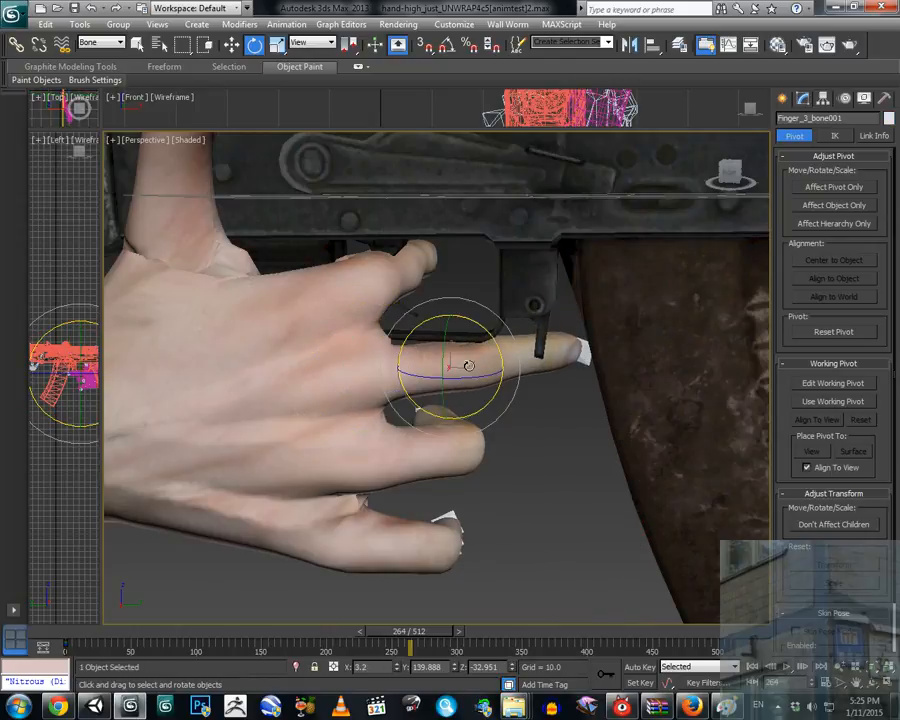
drag(468, 366, 565, 371)
click(400, 376)
drag(392, 390, 418, 389)
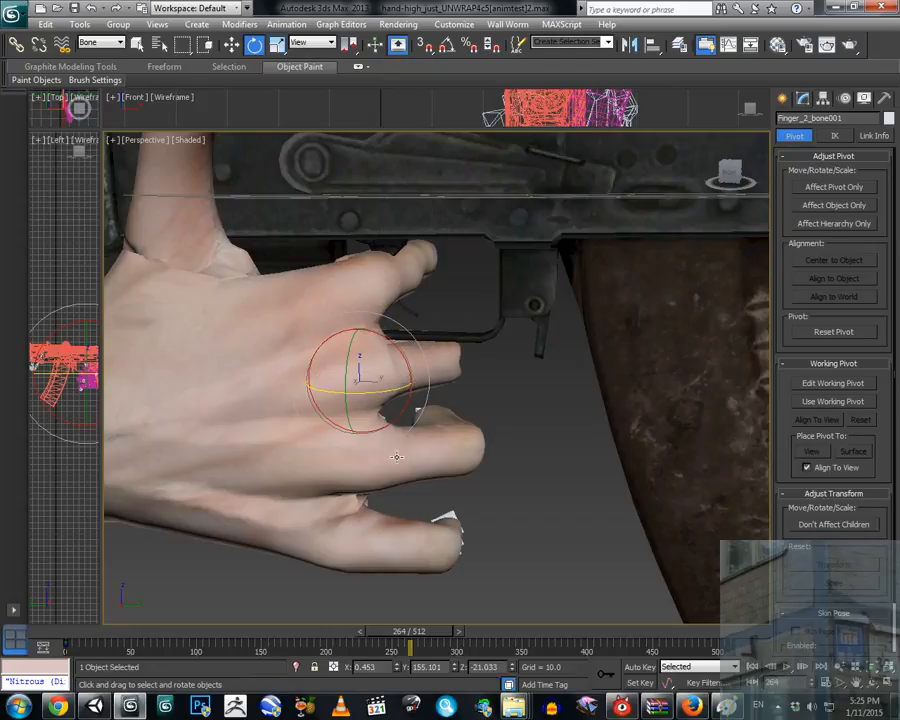
Rotate Xfinger_2_bone001 about 34 degrees around Z and curl the little finger's second bone around Z as well.
click(398, 456)
drag(406, 482, 438, 476)
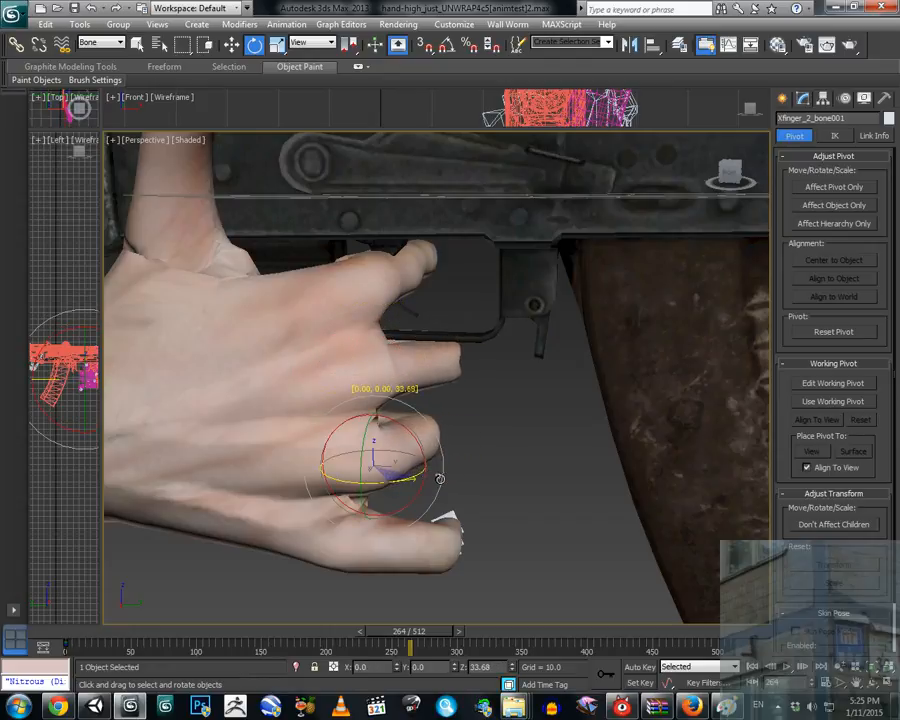
click(387, 548)
drag(379, 554, 459, 542)
Rotate the third bones of the middle, ring and little fingers around Z so the fingertips wrap toward the pistol grip.
middle_drag(431, 446, 380, 462)
click(287, 427)
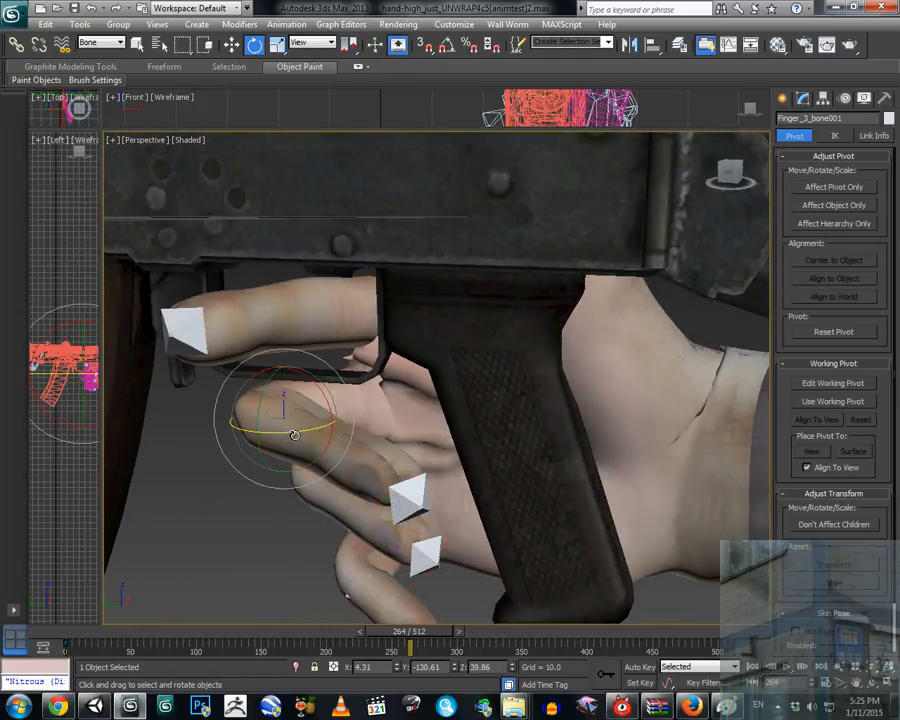
drag(293, 433, 343, 451)
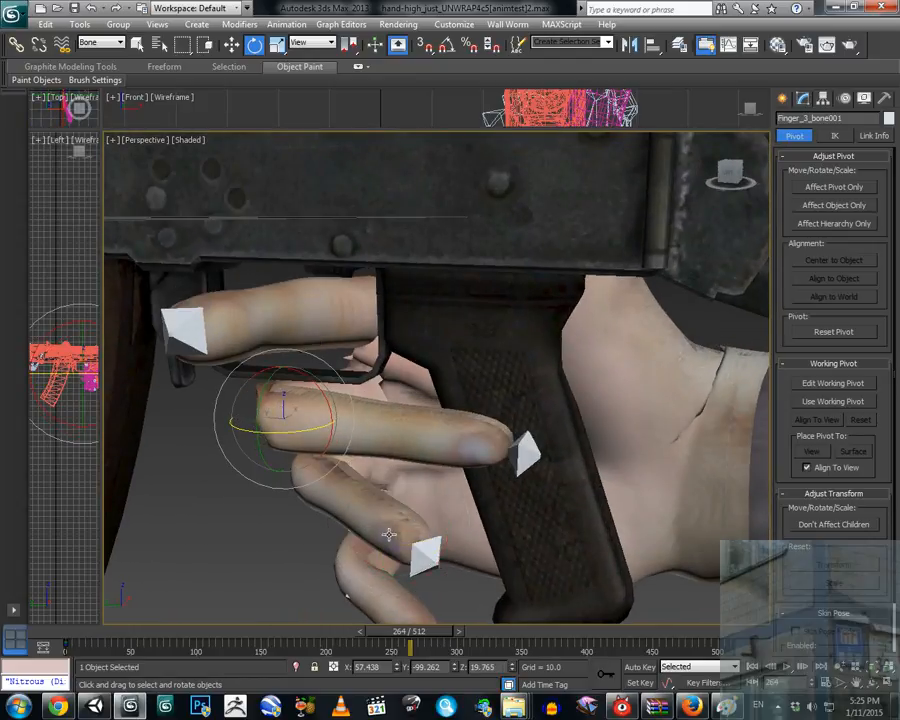
click(330, 500)
drag(335, 498, 376, 508)
middle_drag(415, 490, 427, 444)
alt+middle_drag(405, 484, 427, 472)
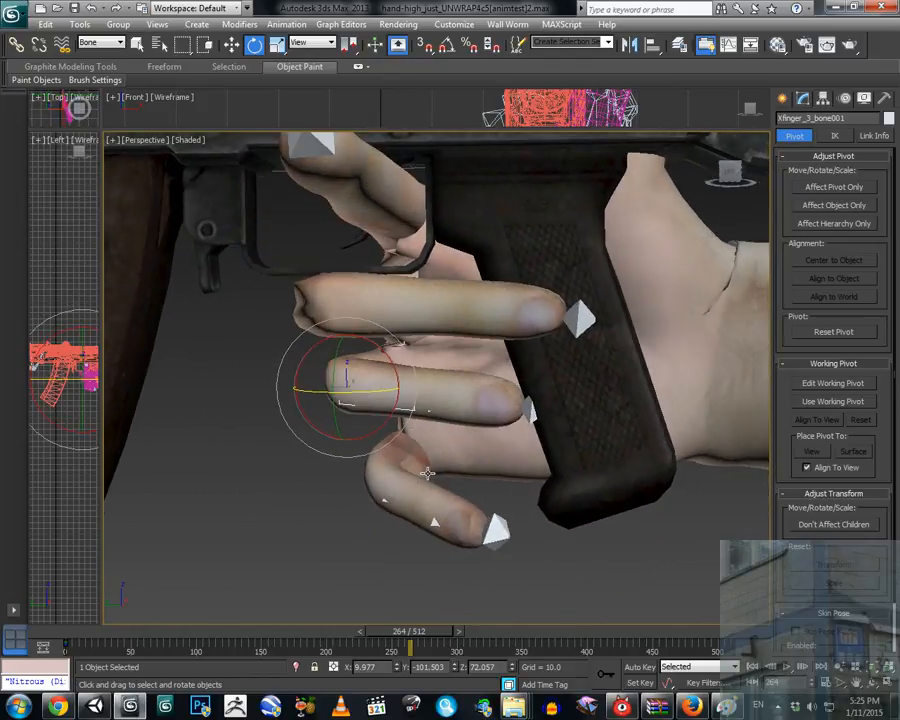
click(413, 495)
drag(412, 495, 455, 494)
Deselect the bones and unhide the hidden arm mesh whose hand holds the rifle's handguard.
alt+middle_drag(455, 493, 484, 402)
click(380, 377)
alt+middle_drag(380, 377, 543, 454)
scroll(438, 383, down, 4)
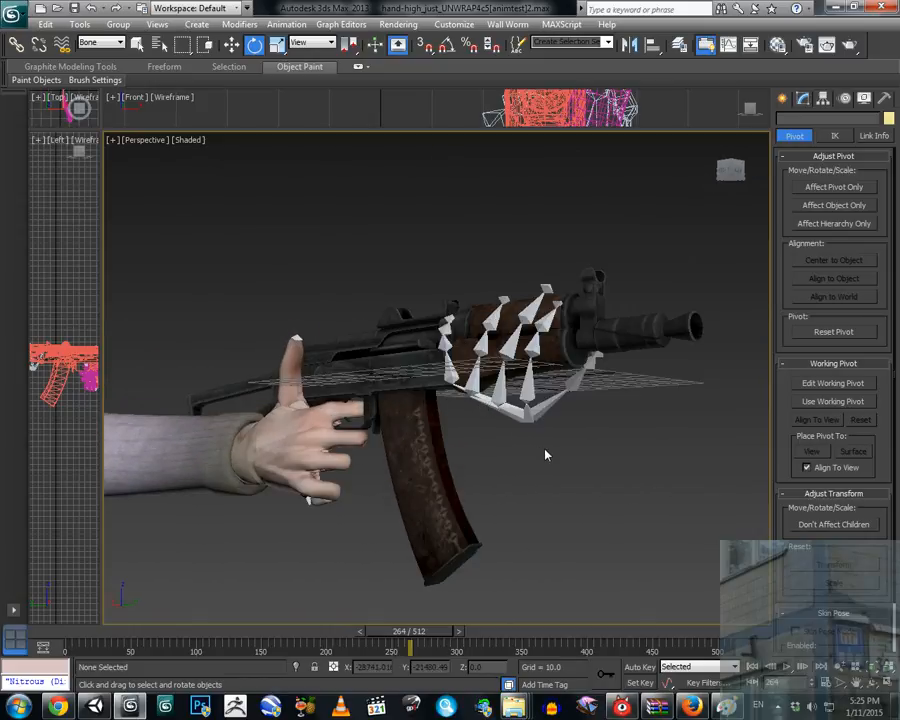
right_click(545, 446)
click(575, 386)
middle_drag(425, 437, 531, 440)
Save the scene under the new name hand-high_just_UNWRAP4c5[animtest]2b.max.
click(22, 17)
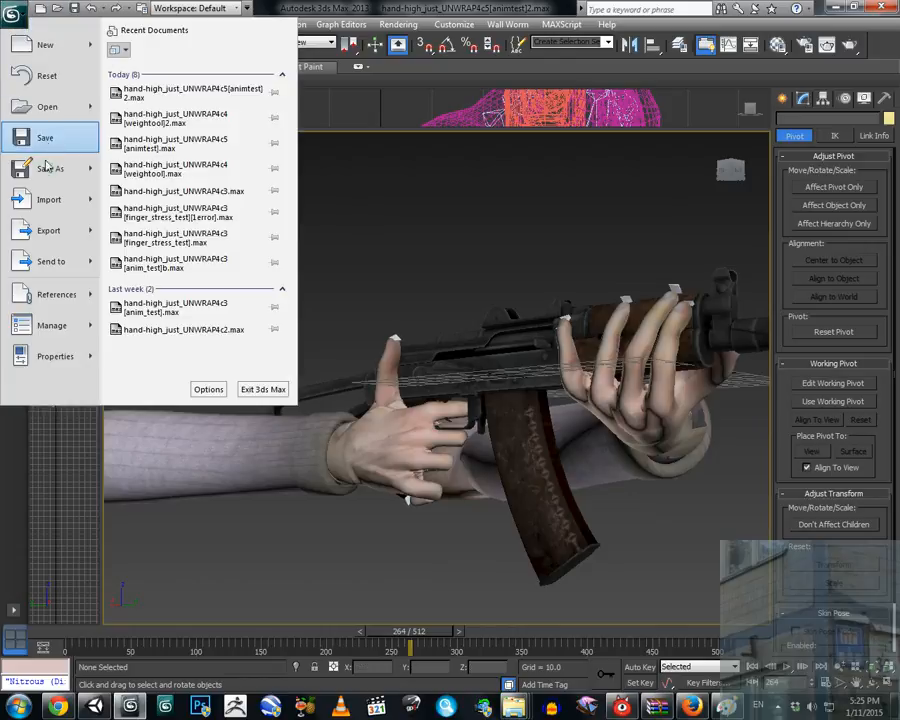
click(44, 168)
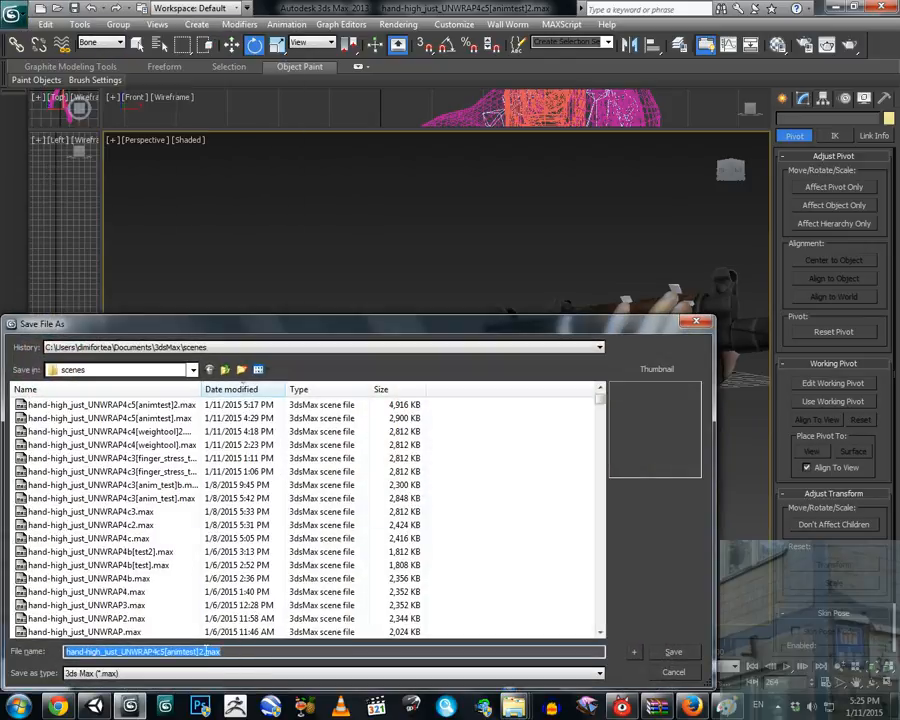
click(229, 651)
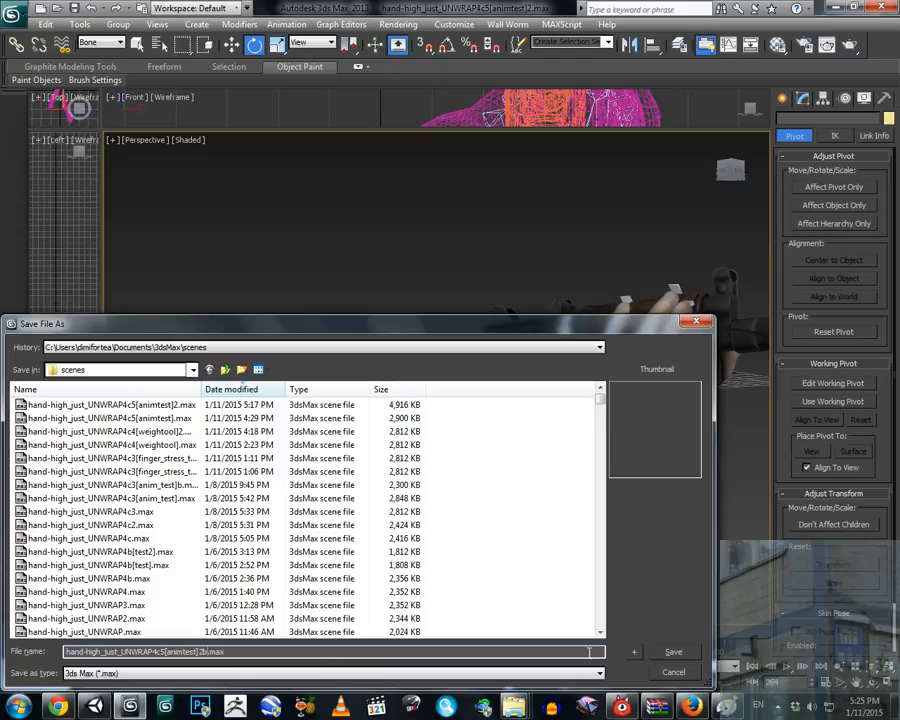
click(664, 656)
Start exporting the scene as Autodesk FBX and switch the destination to the k:\Unity_CSharp folder.
alt+middle_drag(476, 431, 419, 378)
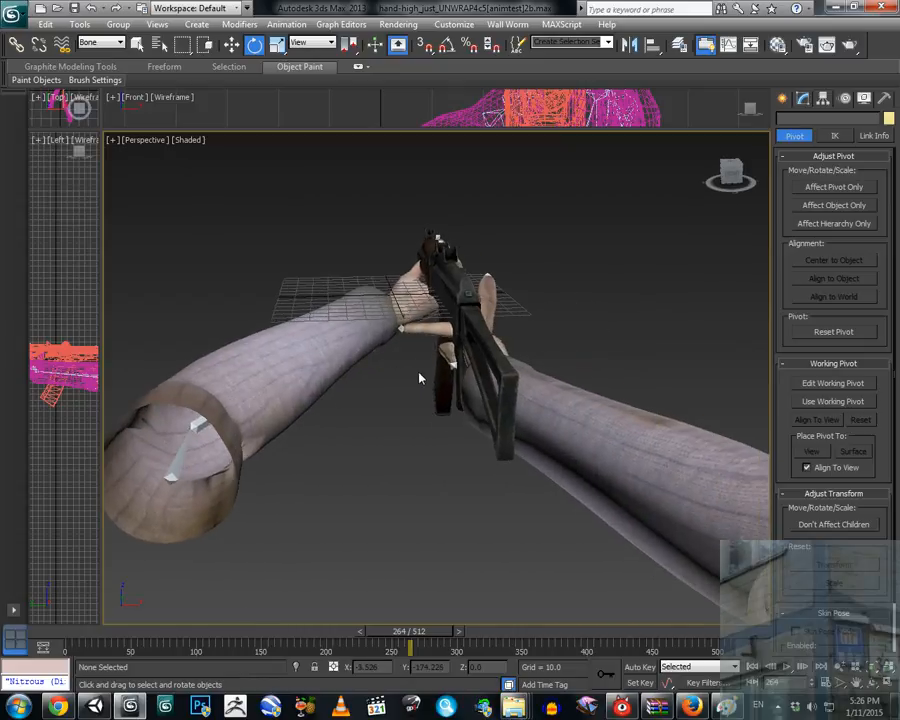
alt+middle_drag(521, 382, 549, 420)
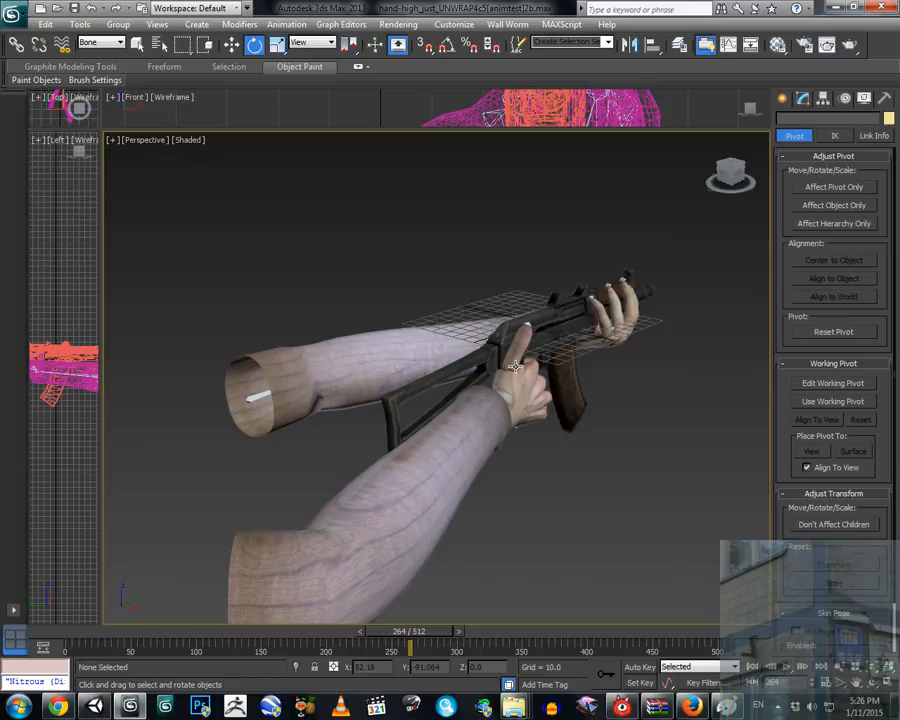
click(14, 14)
click(40, 232)
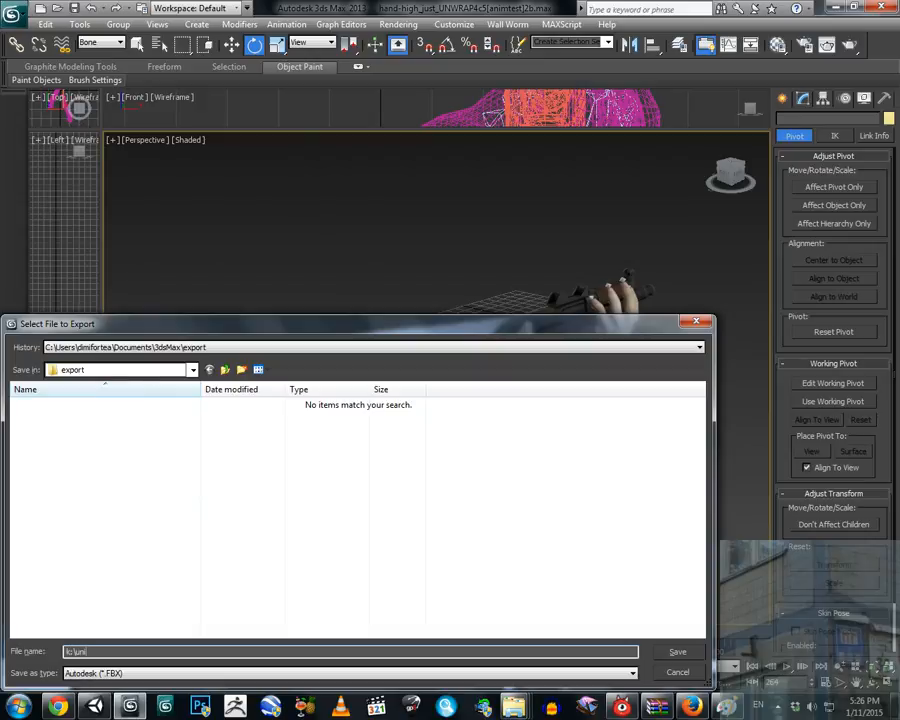
text(k:\unity_)
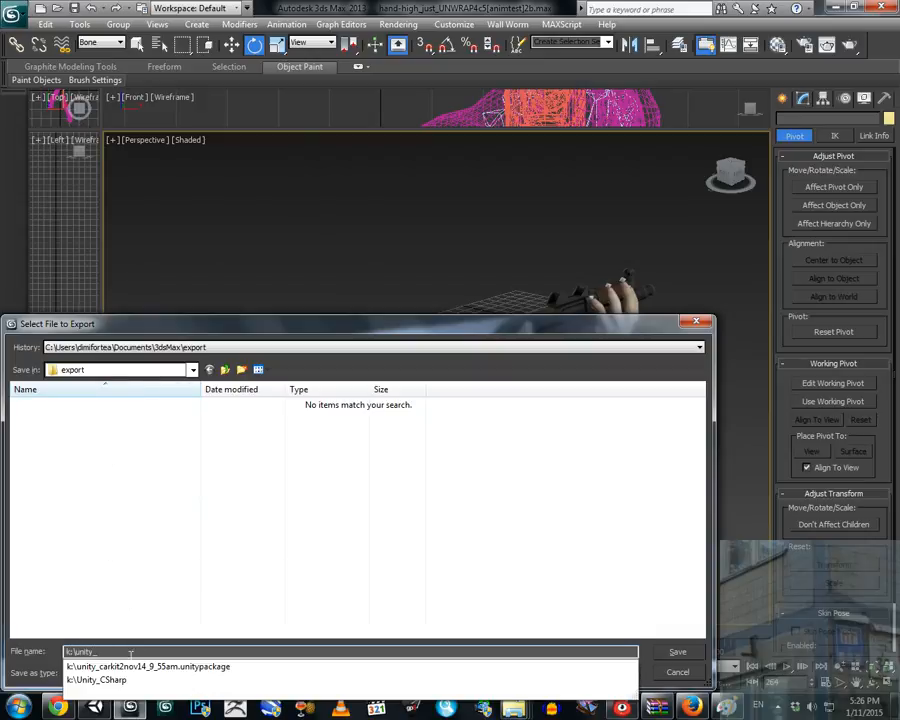
click(96, 679)
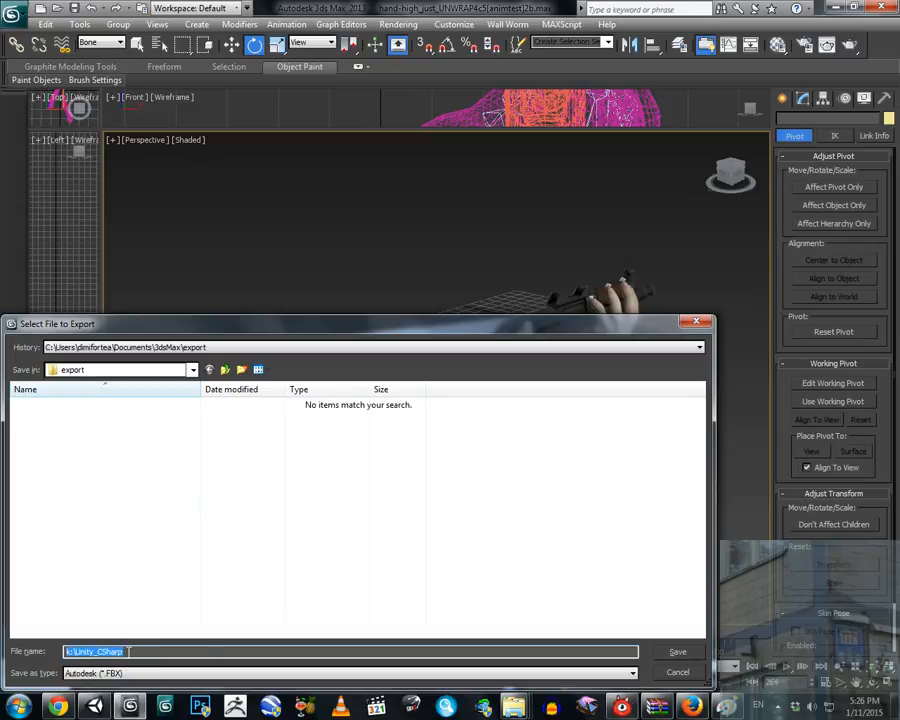
key(Return)
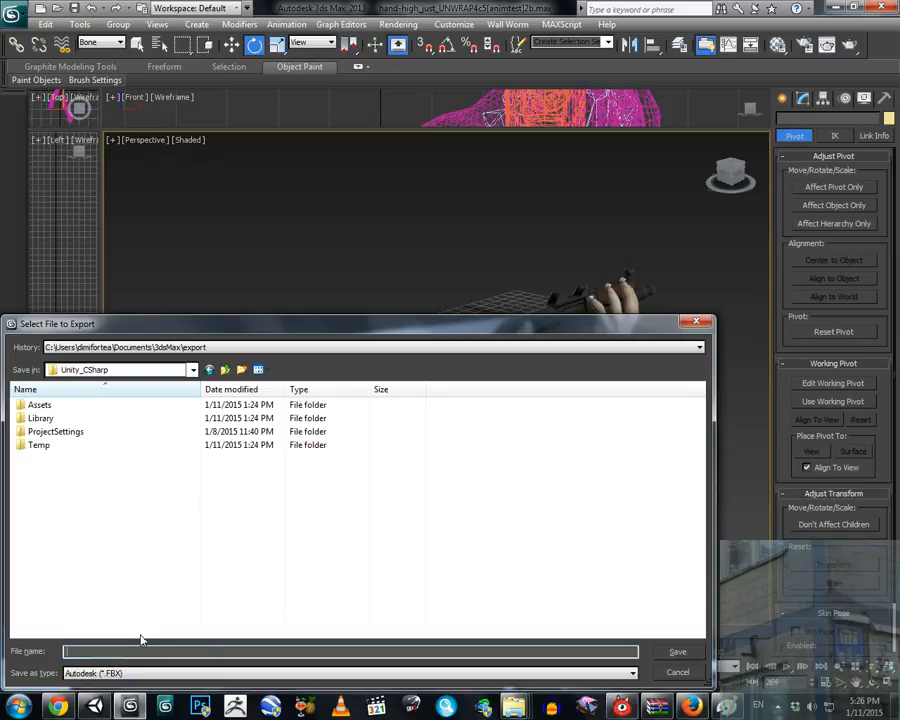
Choose the Assets\Models\Player_Interface folder, name the export Player_Hand_Test[3].FBX and proceed to the FBX export options.
double_click(61, 405)
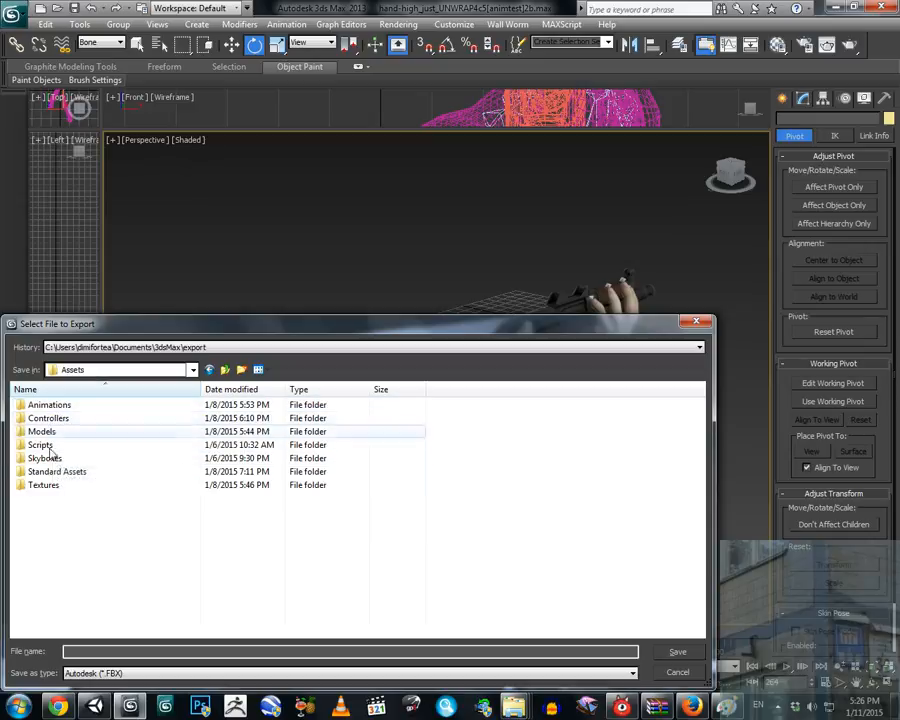
double_click(44, 431)
double_click(55, 405)
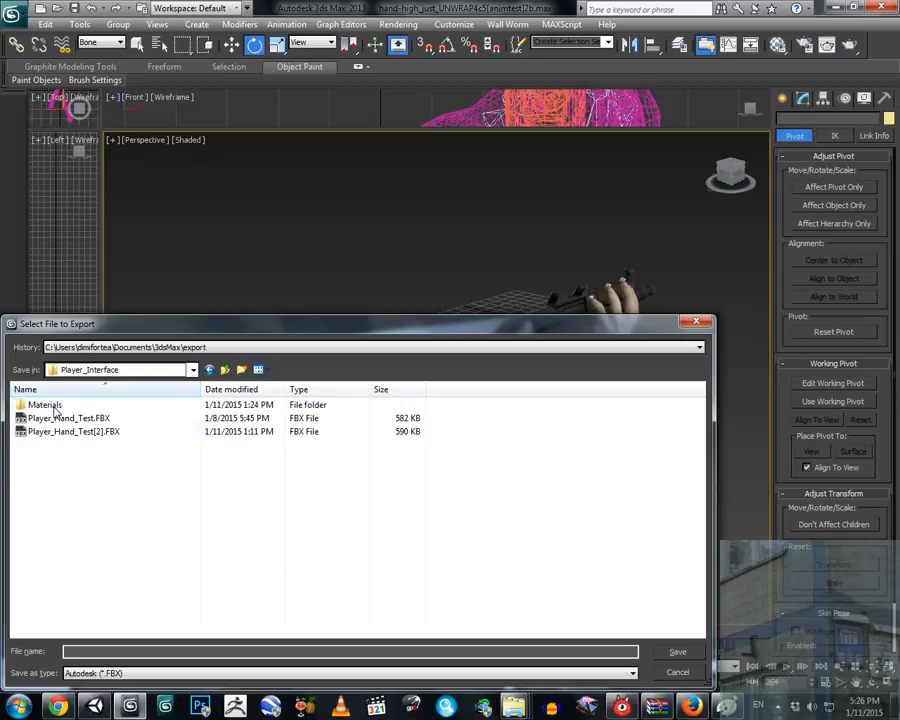
click(80, 432)
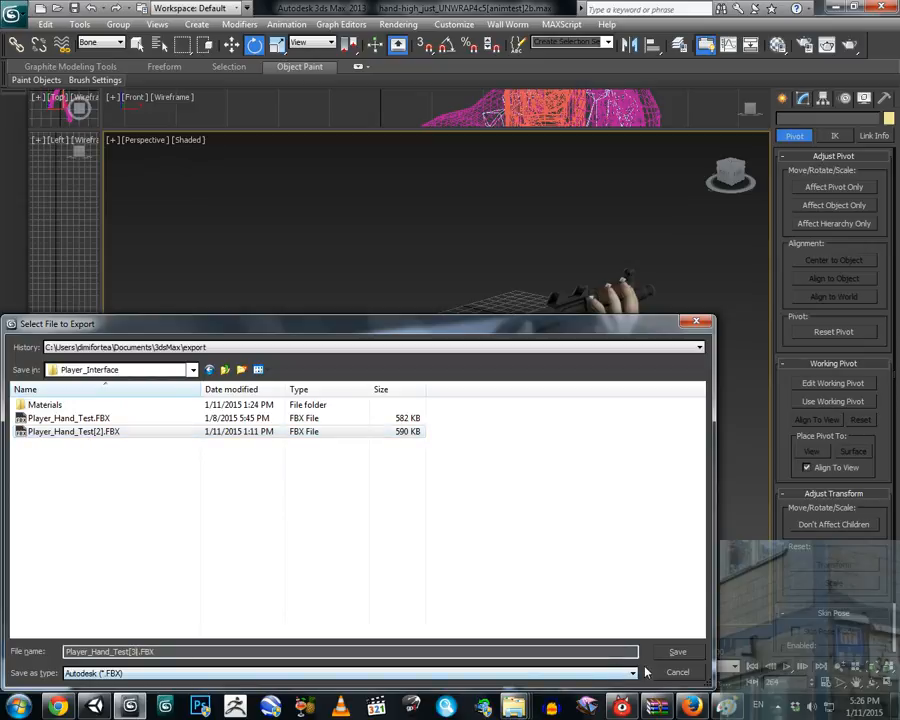
click(676, 654)
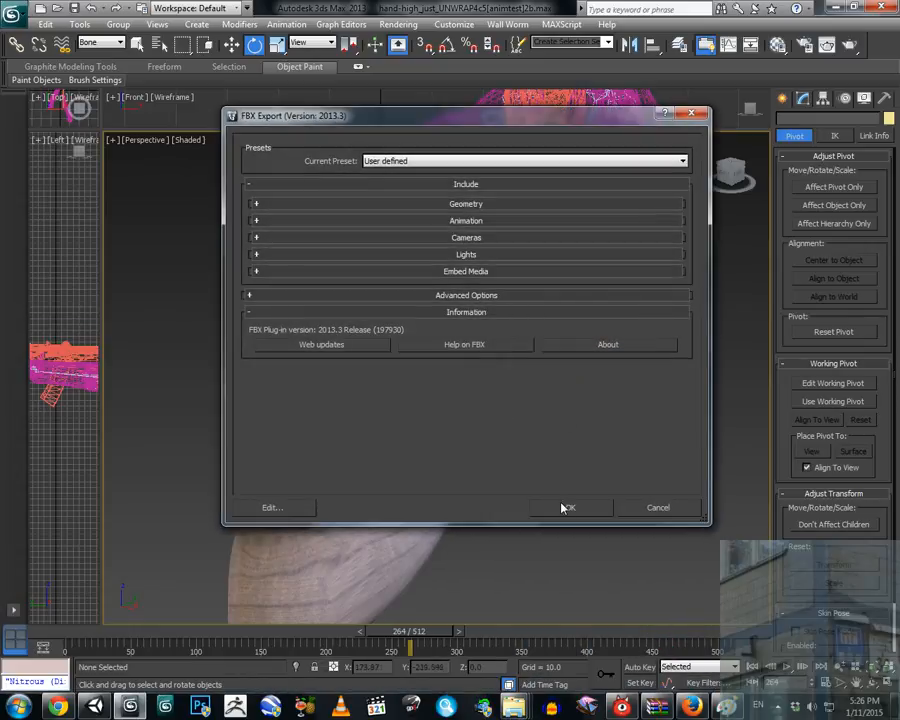
Run the FBX export with the current options and switch to the Unity editor.
click(564, 500)
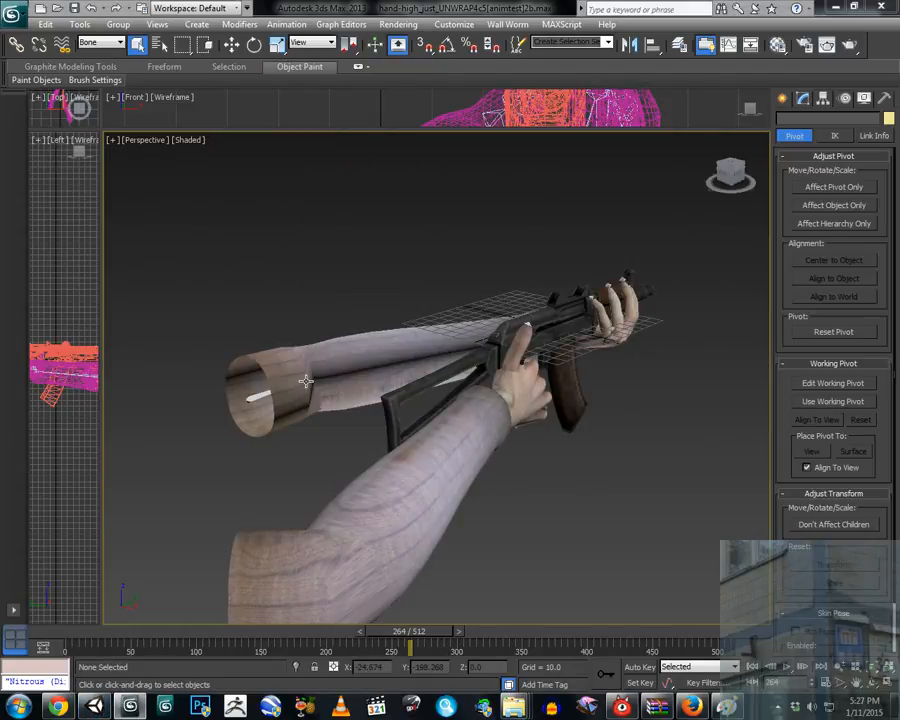
click(845, 6)
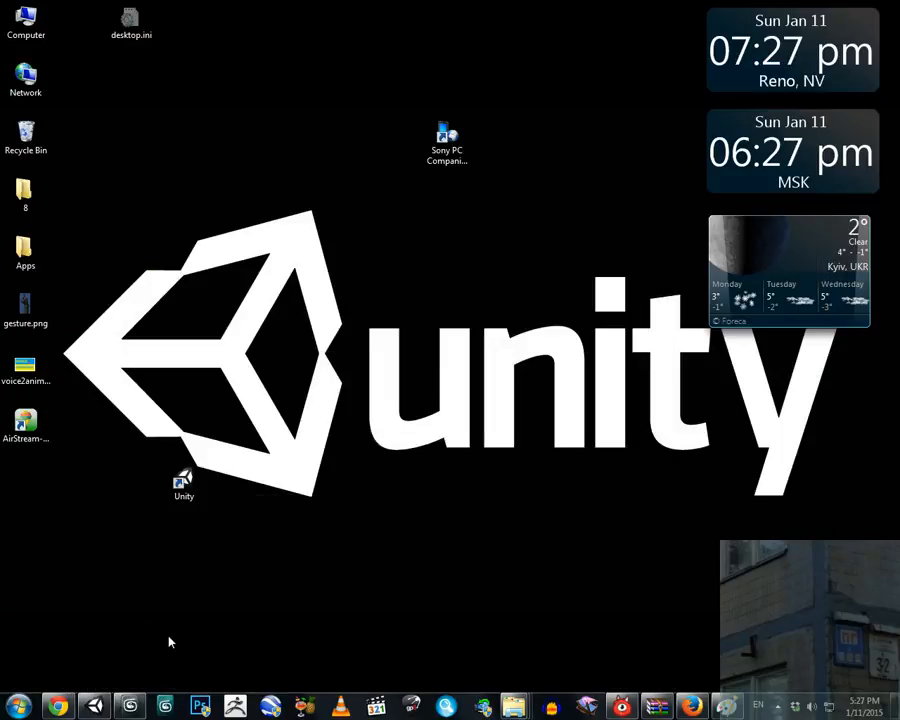
click(777, 707)
click(96, 706)
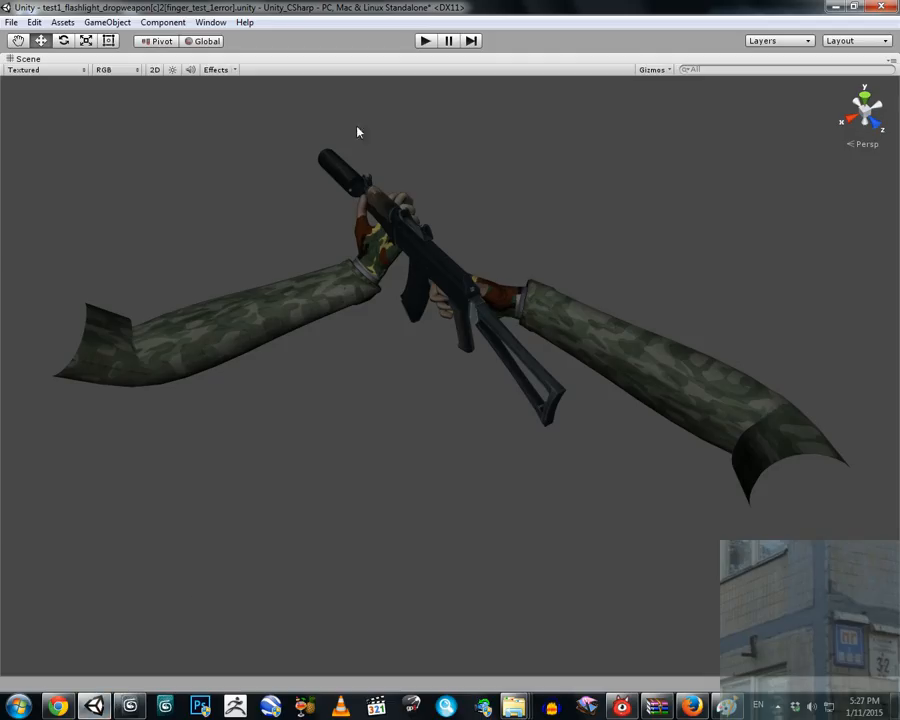
Restore the maximized Scene view to the full editor layout and orbit around the old arms and rifle model.
right_click(322, 60)
click(332, 66)
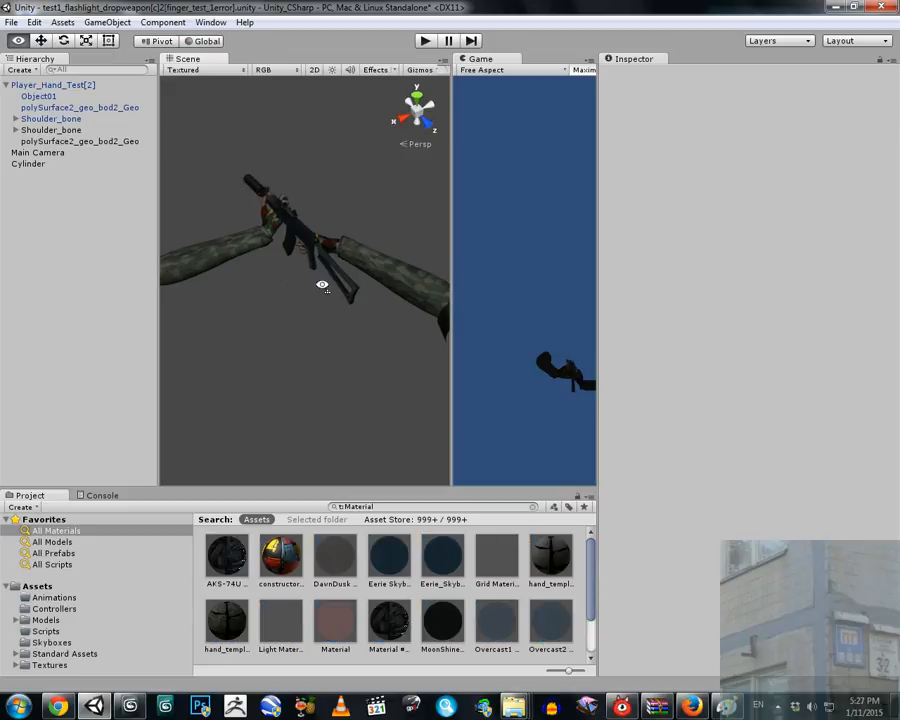
alt+drag(321, 283, 351, 204)
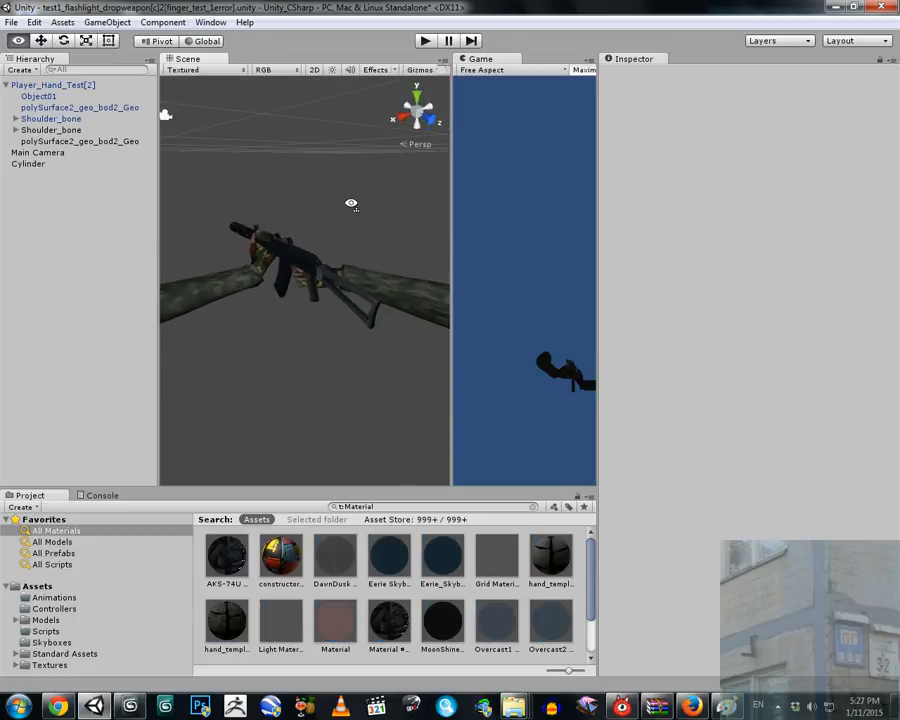
drag(592, 601, 589, 541)
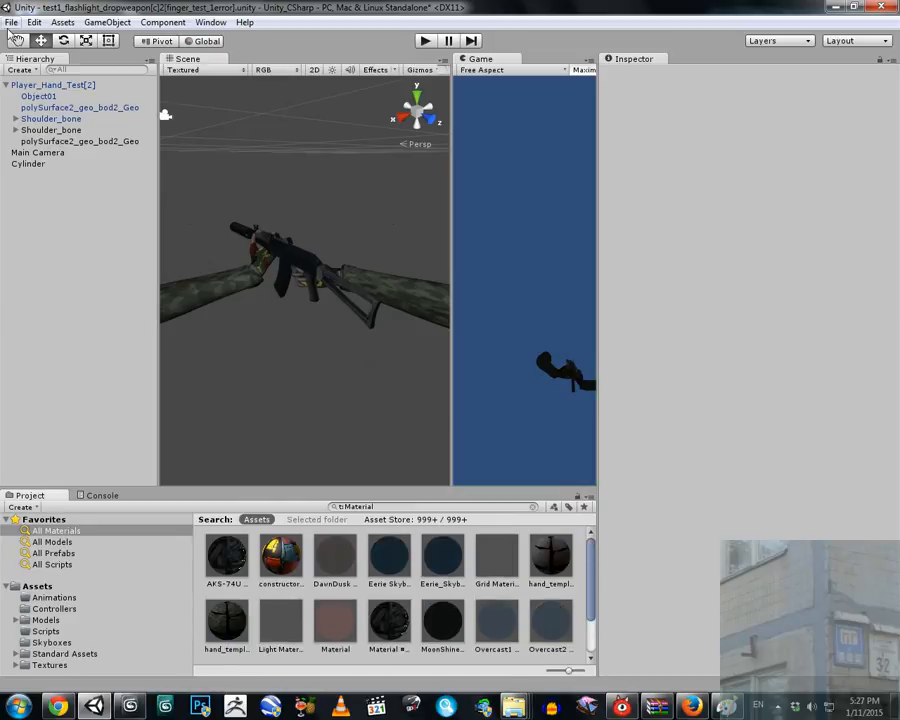
Save the Unity scene in Assets under a new name based on test1_flashlight_dropweapon[c]2[finger_test_1error].unity.
click(12, 24)
click(30, 88)
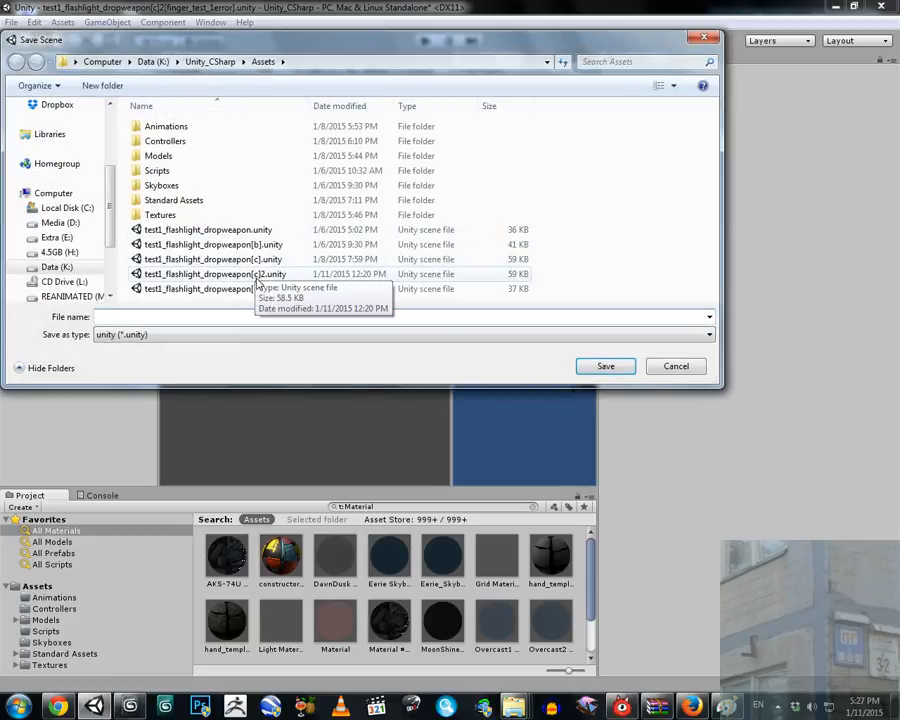
click(290, 316)
click(290, 316)
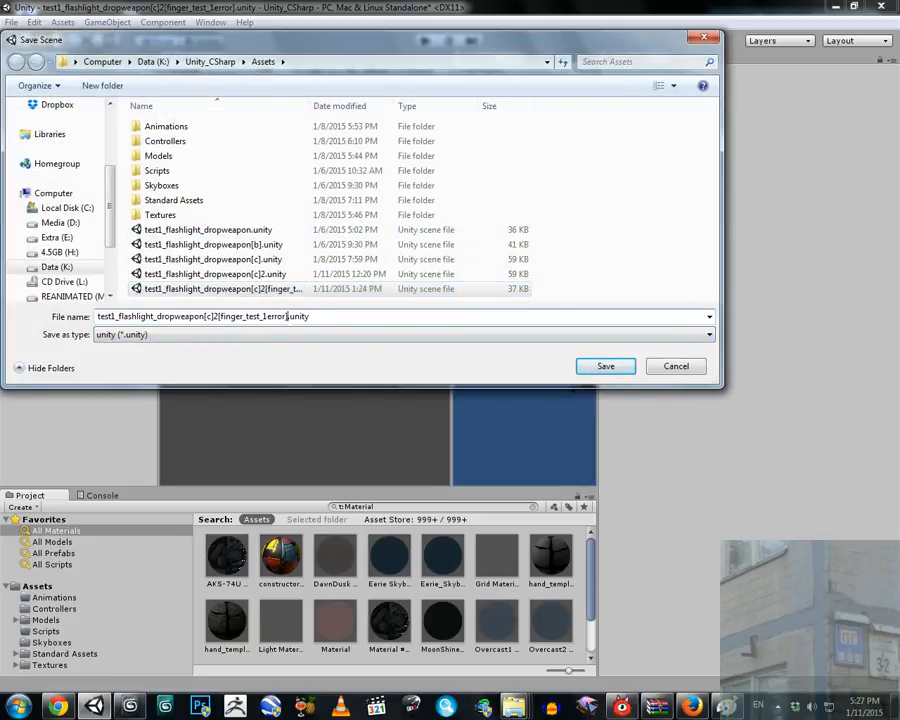
key(Return)
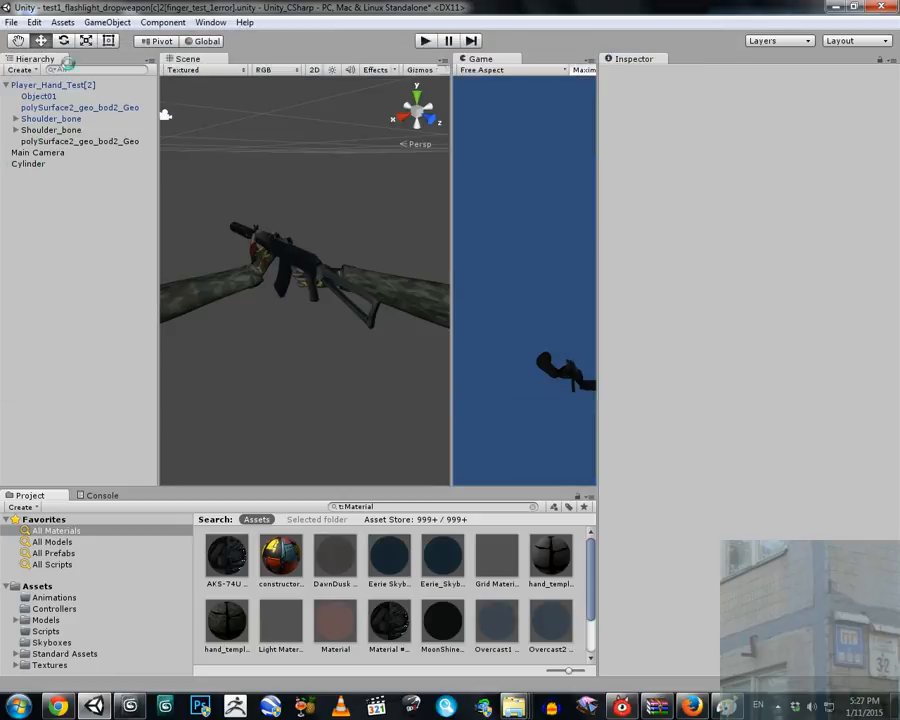
Create a new scene and place the Player_Hand_Test[3] model from the project's models into it.
click(10, 22)
click(42, 38)
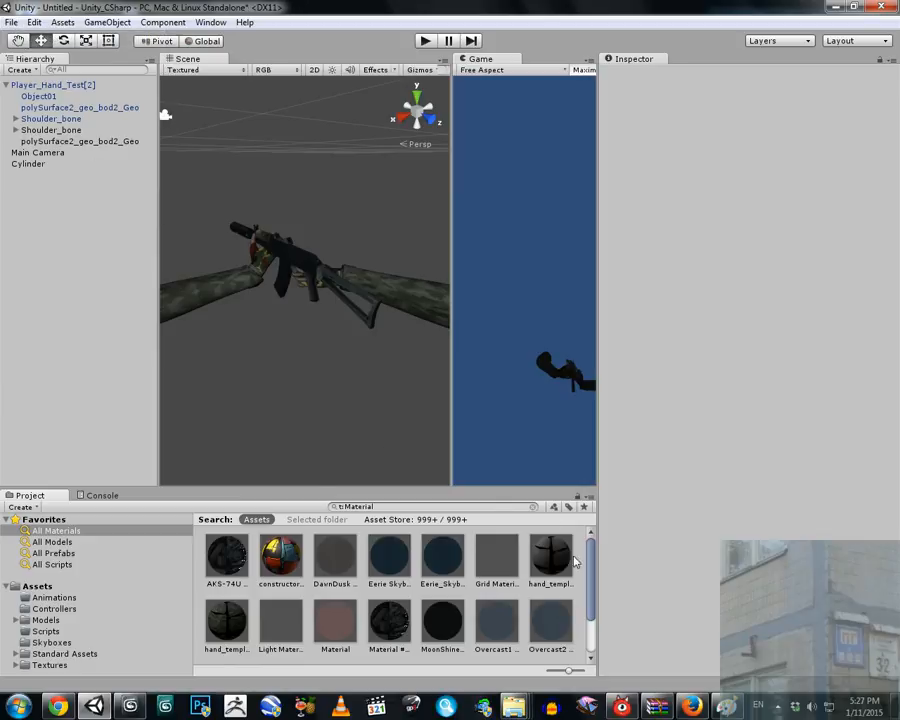
click(52, 542)
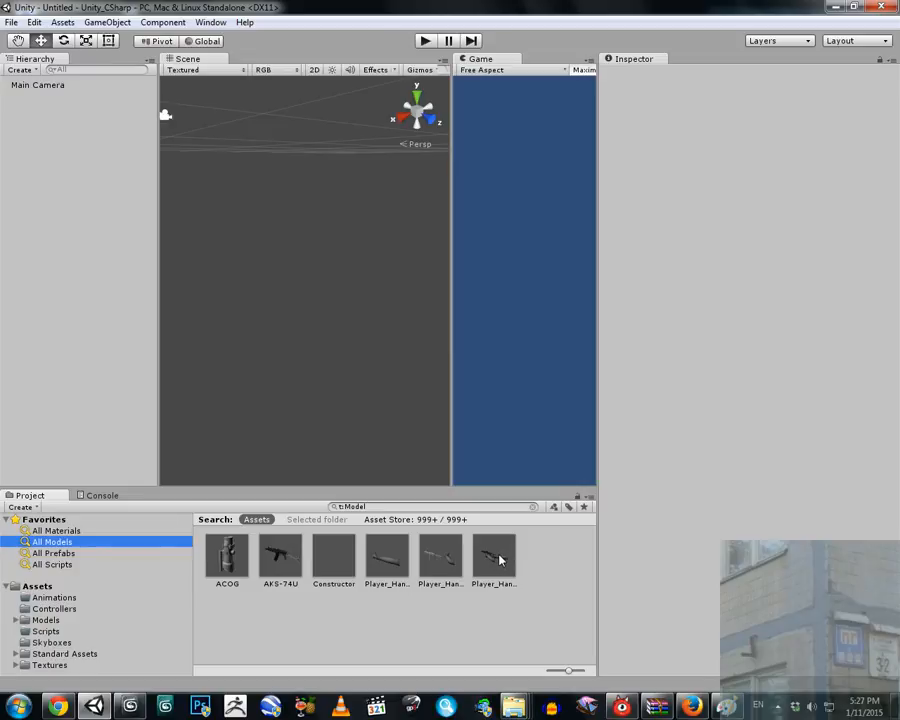
drag(500, 560, 305, 313)
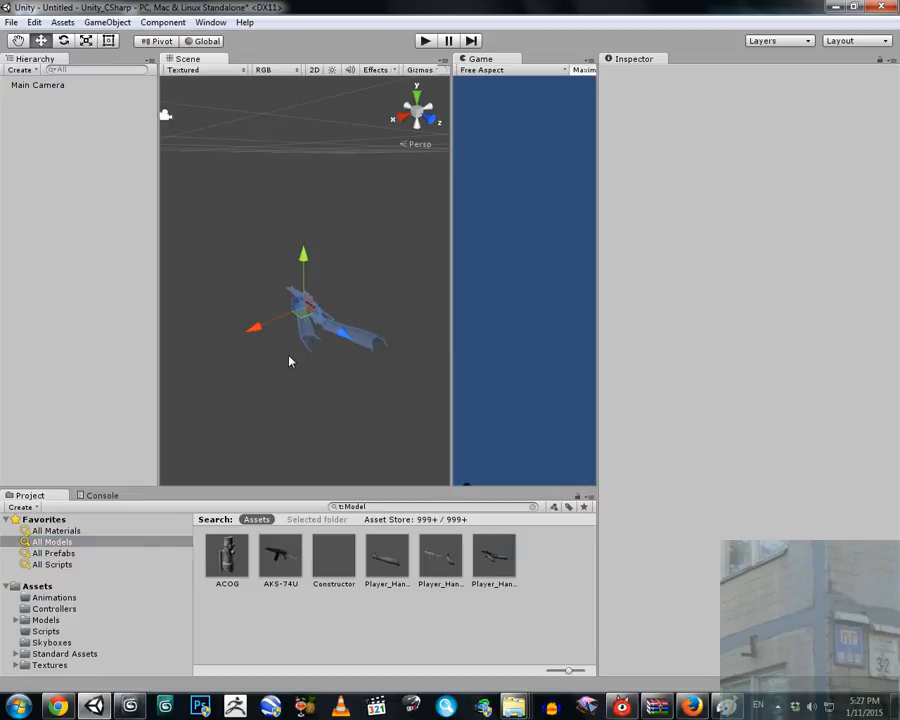
mouse_move(290, 364)
right_down()
mouse_move(291, 348)
mouse_move(295, 362)
right_up()
key(w)
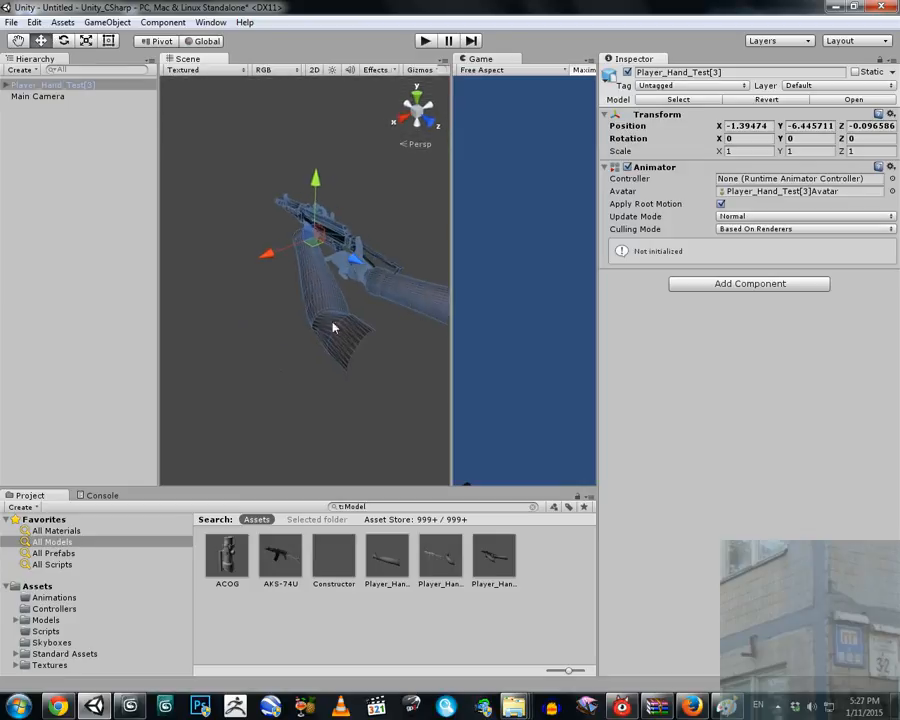
click(352, 294)
key(w)
right_drag(331, 247, 22, 242)
click(295, 343)
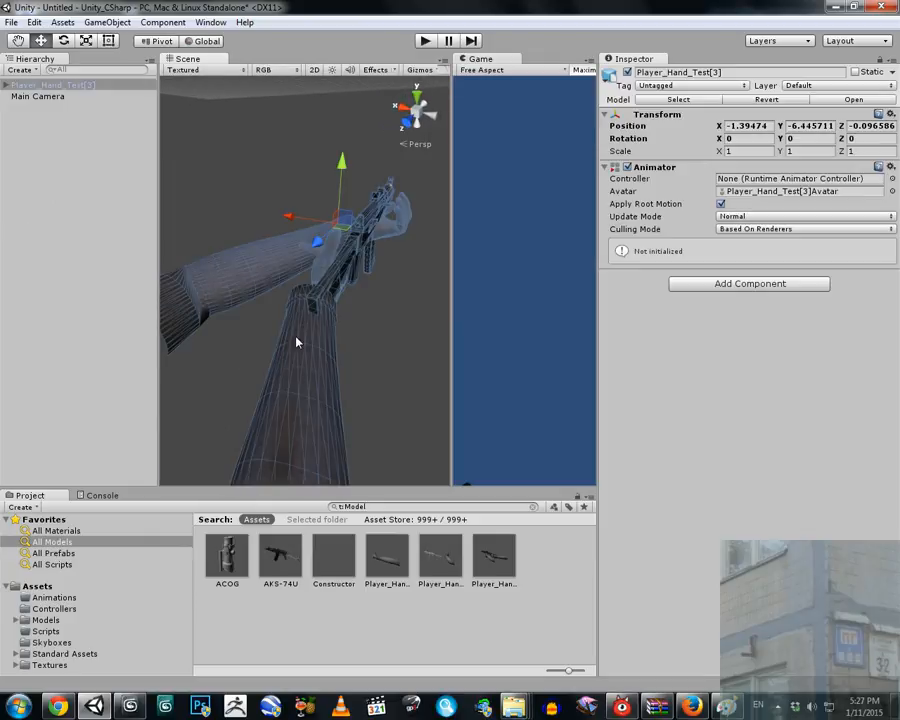
Move Shoulder_bone001 of the arm_R mesh along X to about -1.035.
click(307, 328)
right_drag(312, 340, 315, 311)
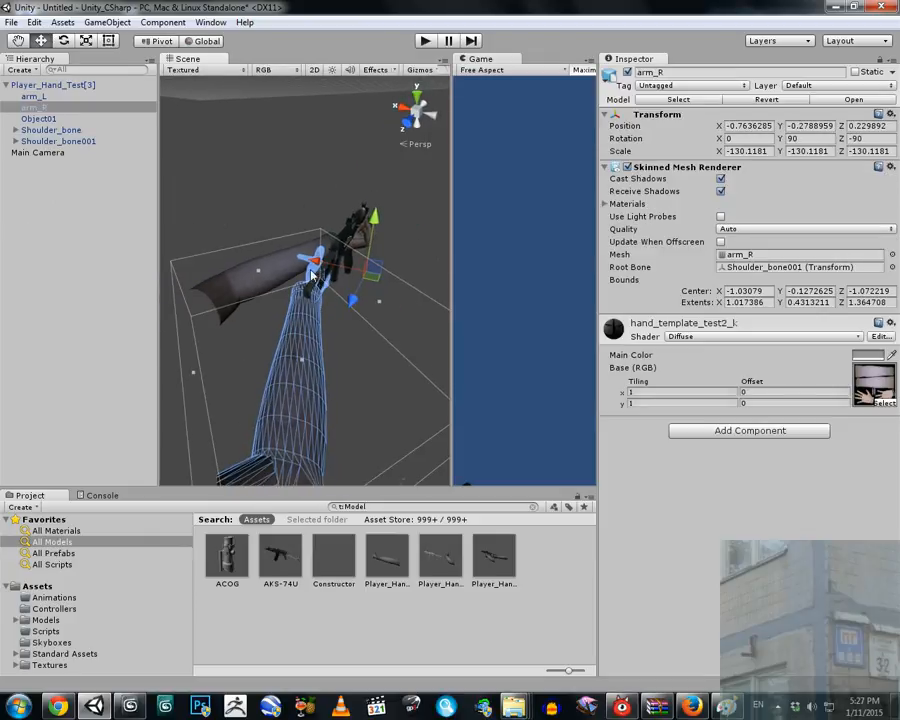
click(45, 142)
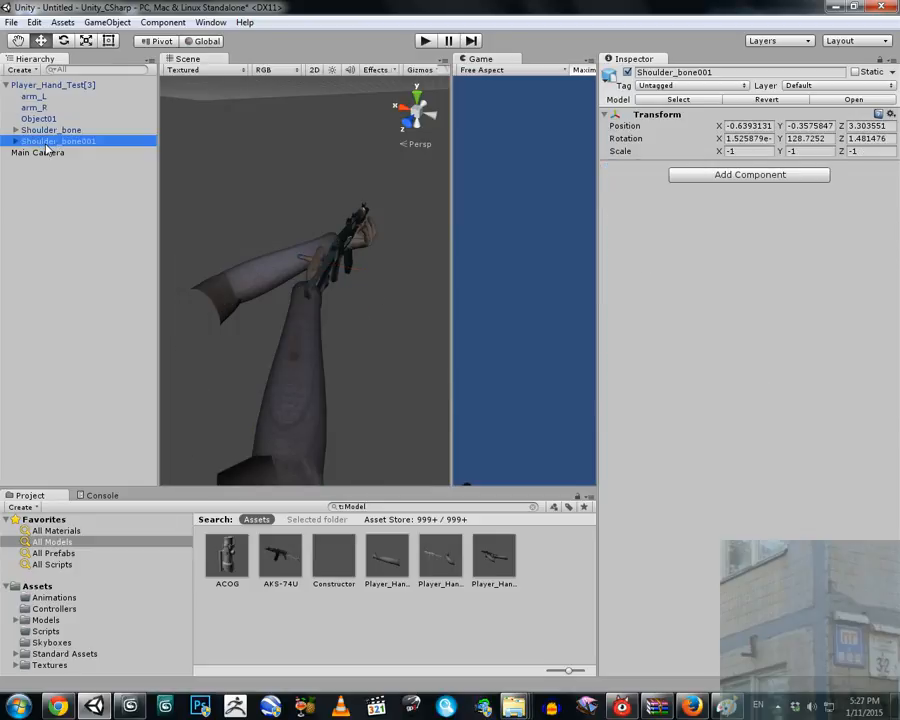
key(s)
right_drag(283, 291, 290, 297)
drag(212, 387, 253, 402)
alt+drag(293, 369, 196, 282)
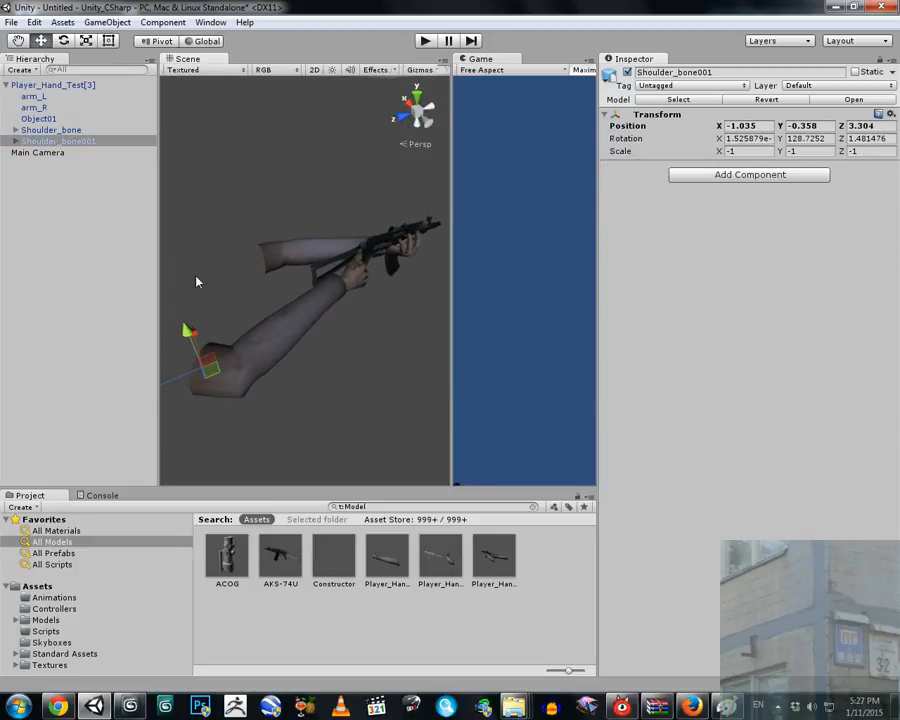
Move Shoulder_bone001 forward along Z to about 2.694.
right_click(207, 60)
click(197, 10)
drag(193, 375, 240, 360)
alt+drag(240, 360, 250, 382)
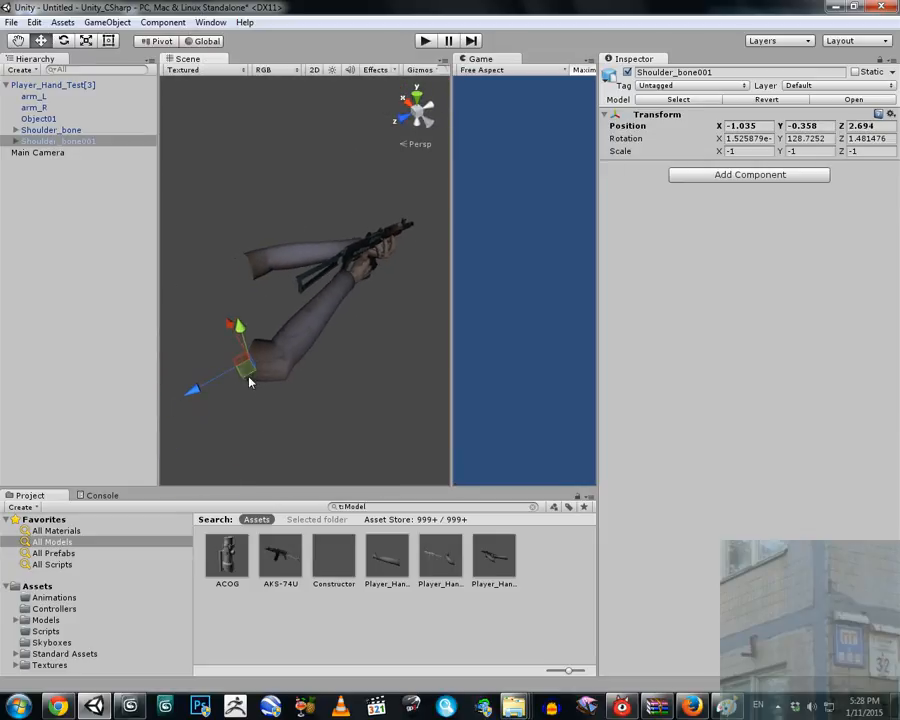
Reselect Shoulder_bone001 and readjust its position along Z to about 2.756.
click(40, 119)
click(36, 107)
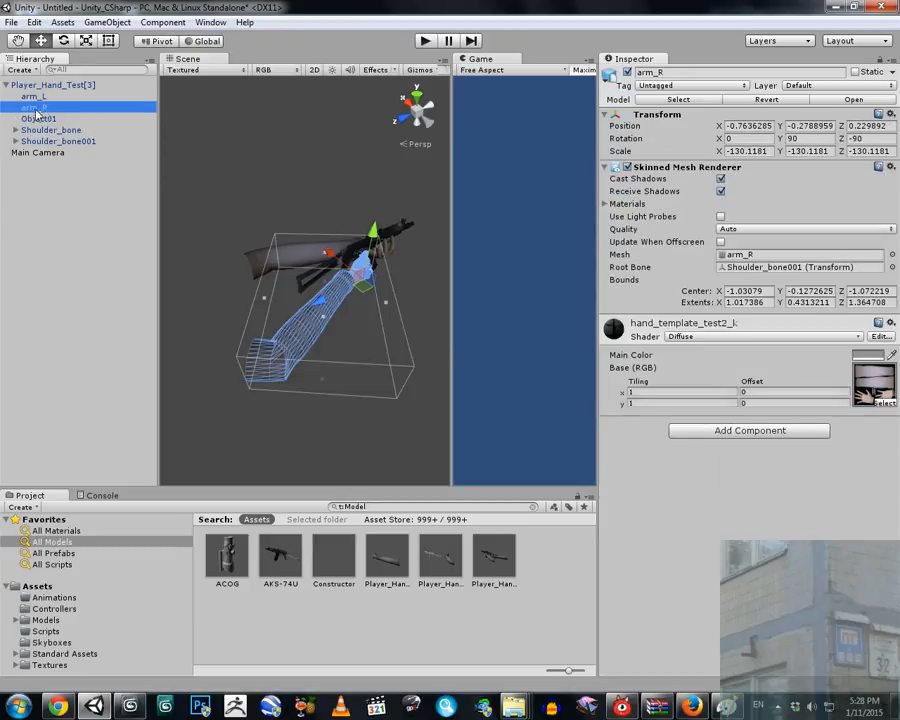
click(45, 141)
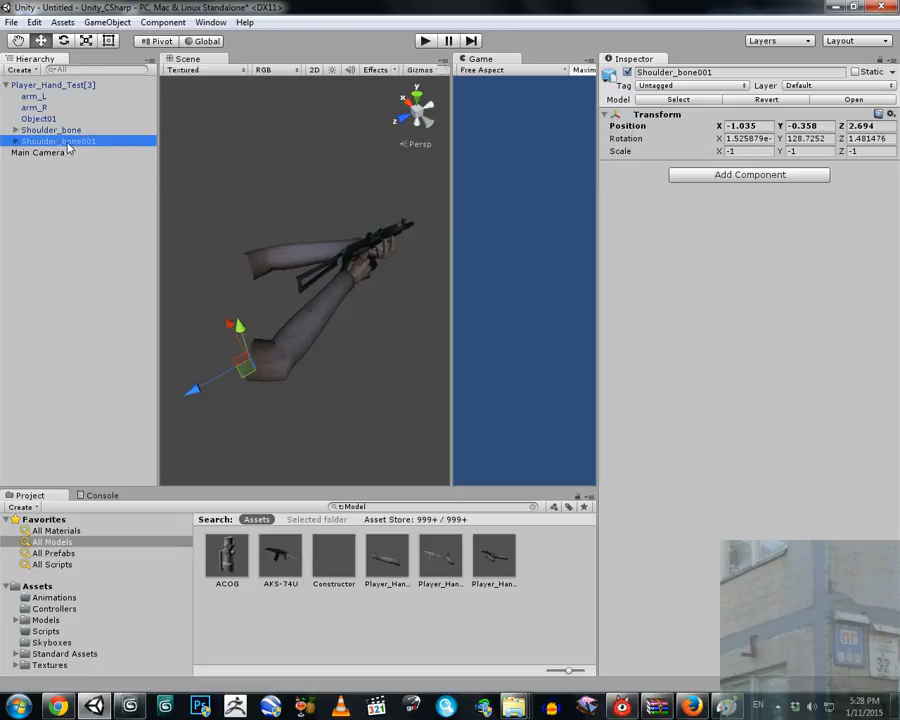
scroll(236, 226, up, 2)
right_drag(232, 220, 236, 240)
right_drag(212, 360, 180, 424)
drag(174, 411, 160, 417)
right_drag(280, 290, 203, 318)
key(w)
drag(176, 327, 196, 312)
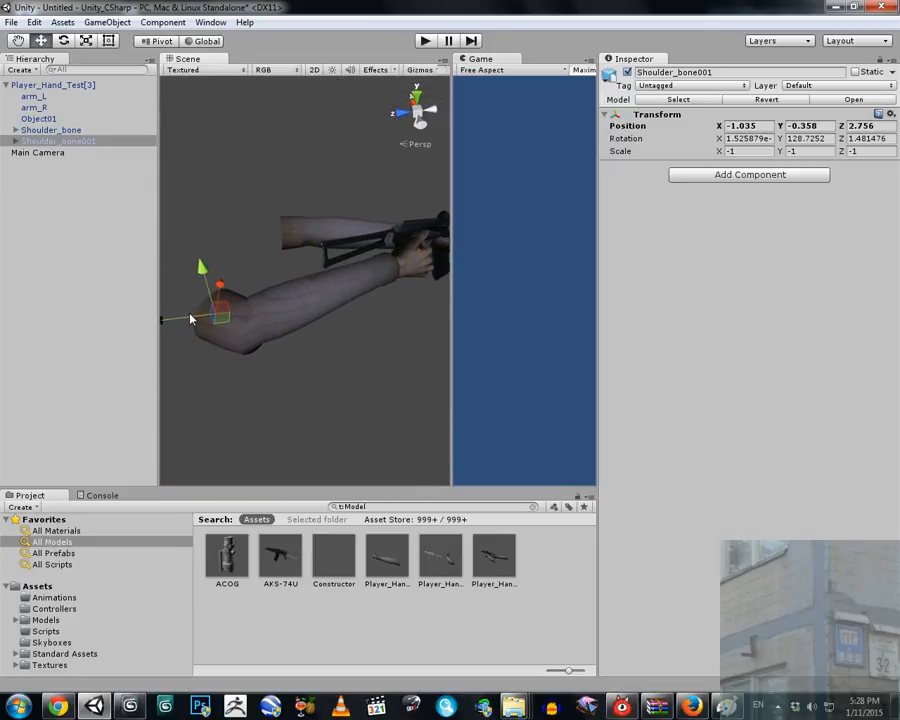
Dock the Game view as a tab beside the Scene view and bring the Scene view to the front.
right_drag(196, 312, 489, 83)
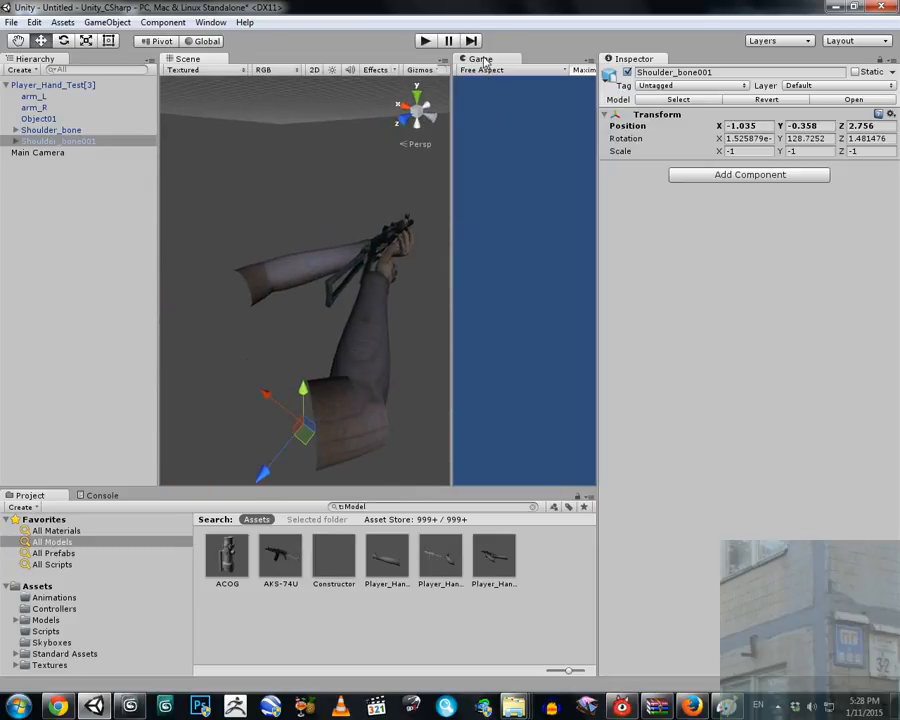
drag(483, 62, 235, 58)
click(200, 60)
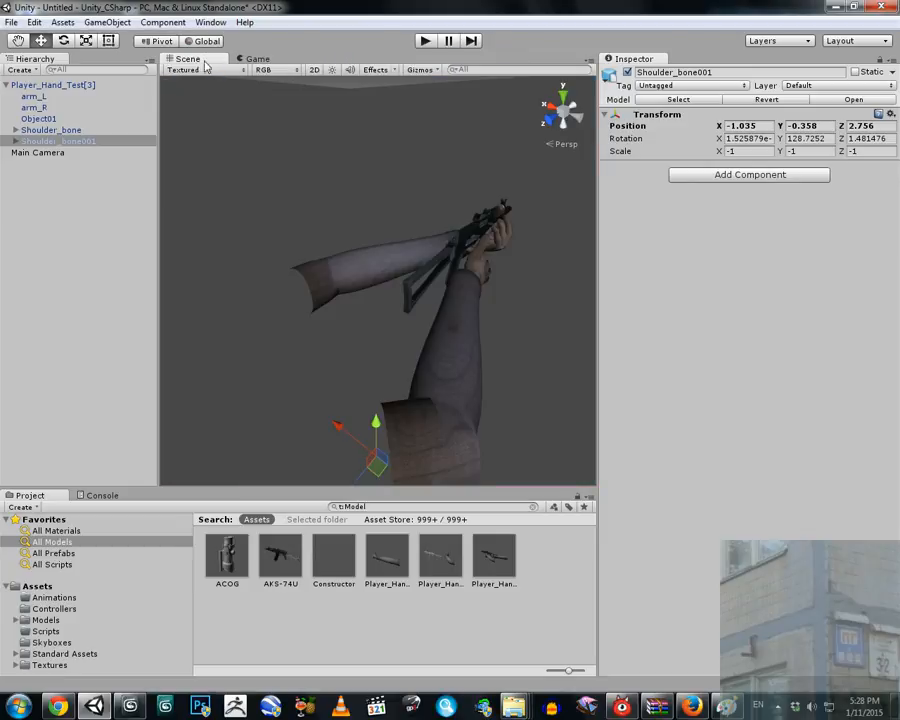
Nudge Shoulder_bone001 slightly along the Z and X axes to test the right arm's follow-through at the rifle grip.
right_drag(215, 100, 290, 366)
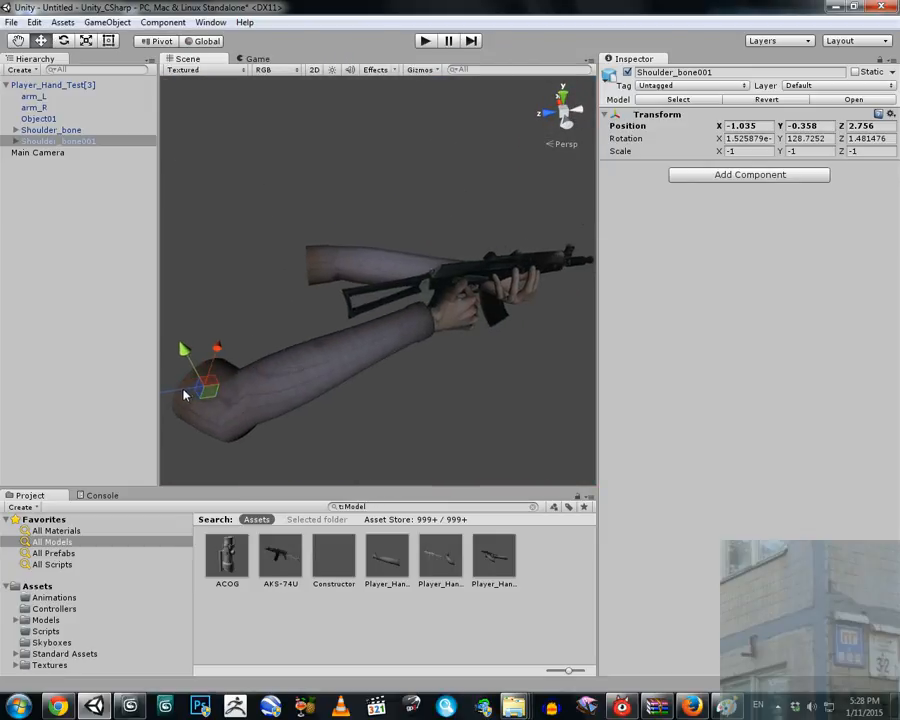
drag(184, 395, 192, 390)
mouse_move(226, 347)
mouse_down()
mouse_move(244, 338)
mouse_move(236, 341)
mouse_up()
alt+drag(238, 341, 770, 265)
Move Shoulder_bone, the root of the left arm, along X to about 1.028.
click(64, 131)
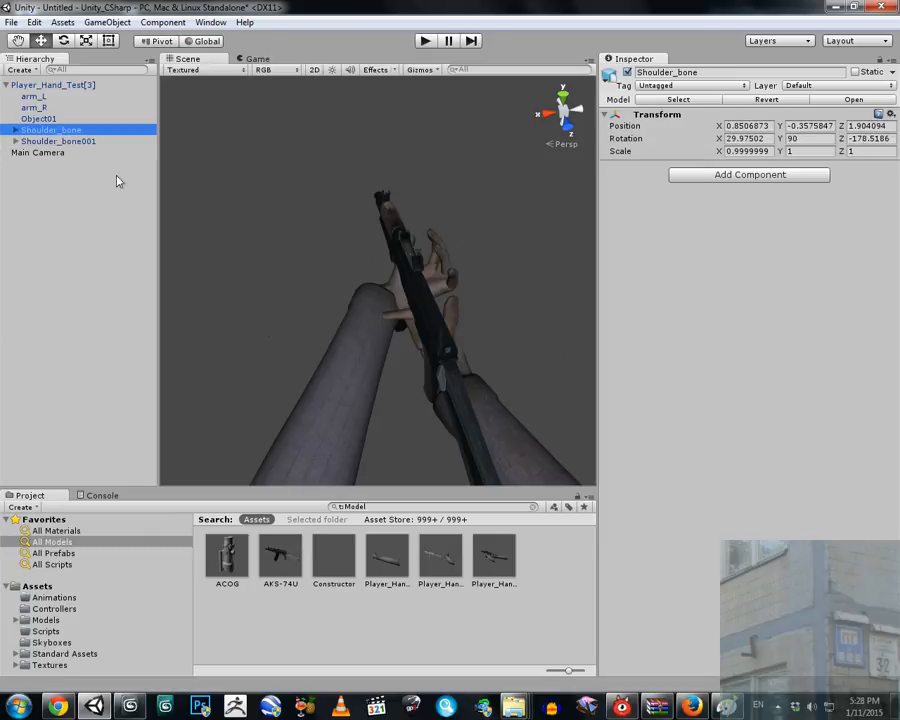
scroll(446, 349, down, 3)
alt+drag(446, 349, 412, 398)
drag(298, 337, 510, 338)
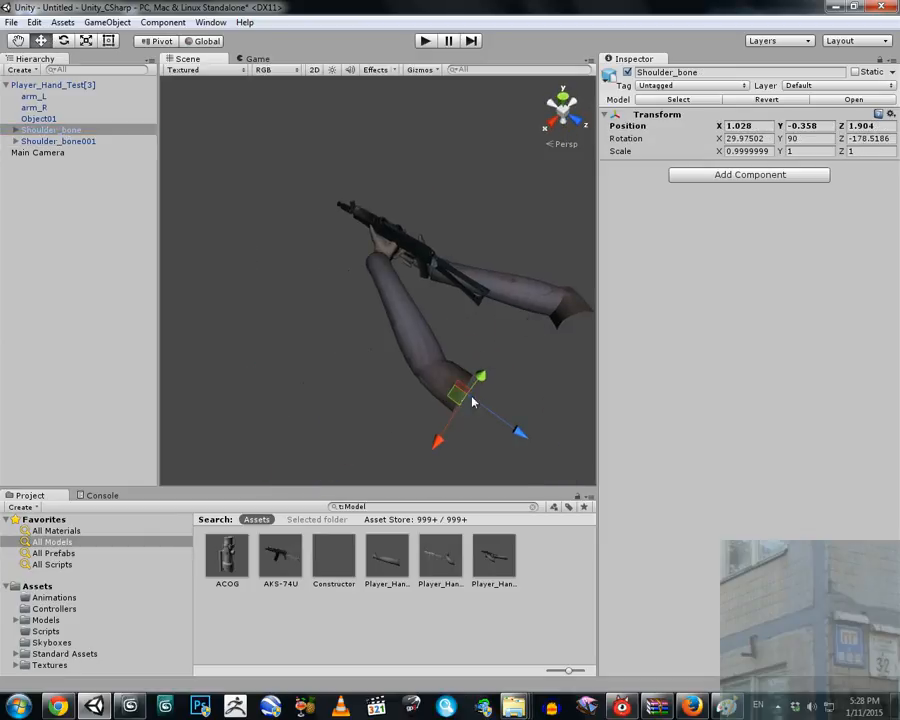
Move Shoulder_bone along Z to about 1.455.
click(508, 426)
click(451, 391)
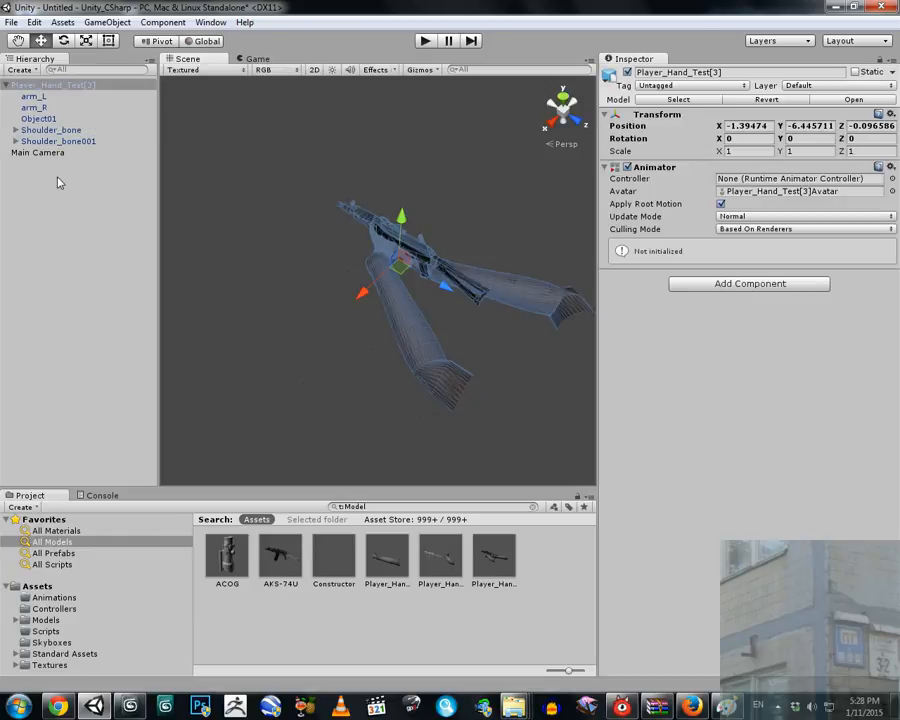
click(46, 132)
drag(518, 433, 520, 268)
alt+drag(321, 305, 383, 297)
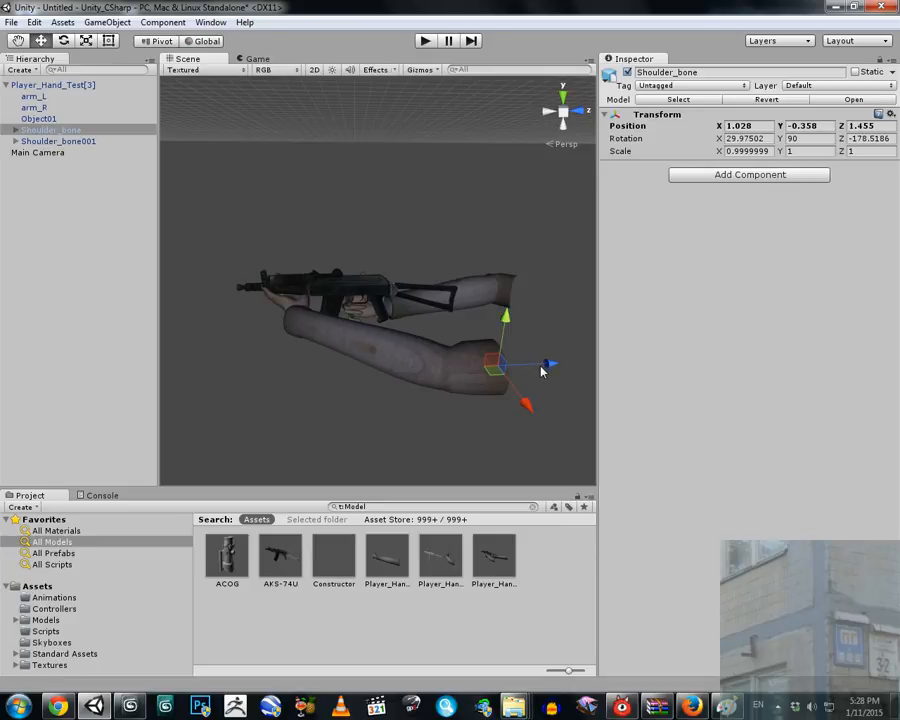
Try sliding Shoulder_bone further along Z toward the rifle, undo the move and clear the selection.
drag(541, 370, 456, 355)
key(ctrl+z)
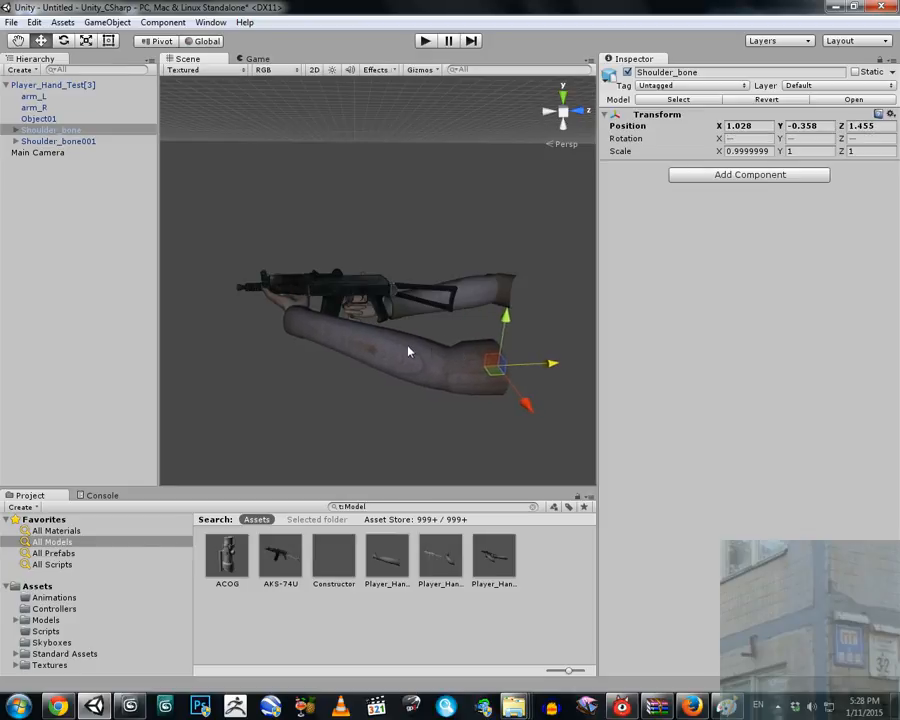
key(w)
right_drag(403, 347, 797, 383)
click(336, 189)
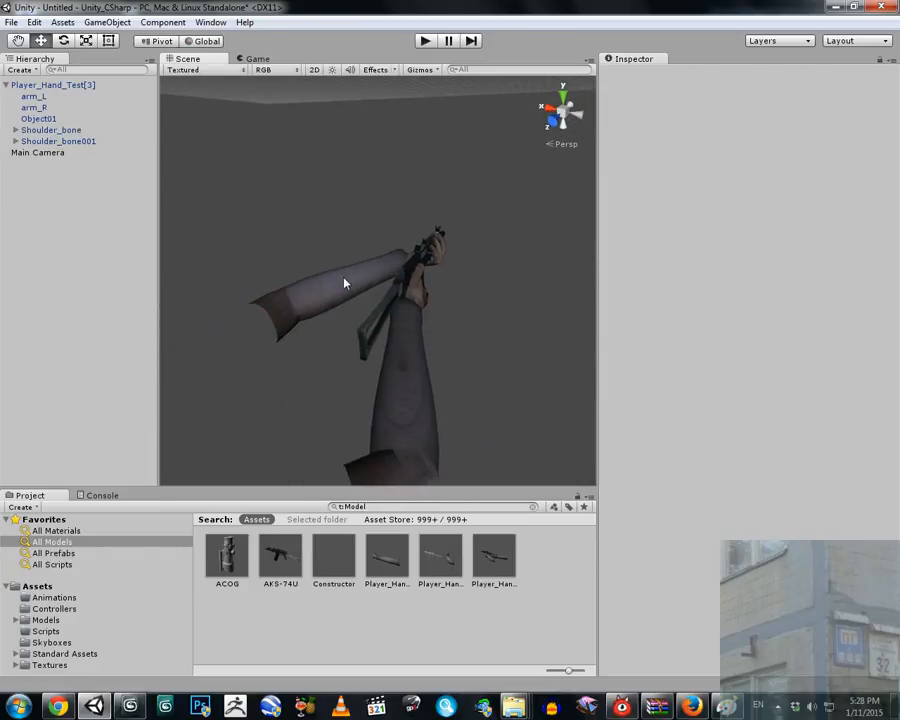
Collapse the Player_Hand_Test[3] hierarchy, and create and open a folder named Prefab inside Assets.
click(31, 86)
key(Left)
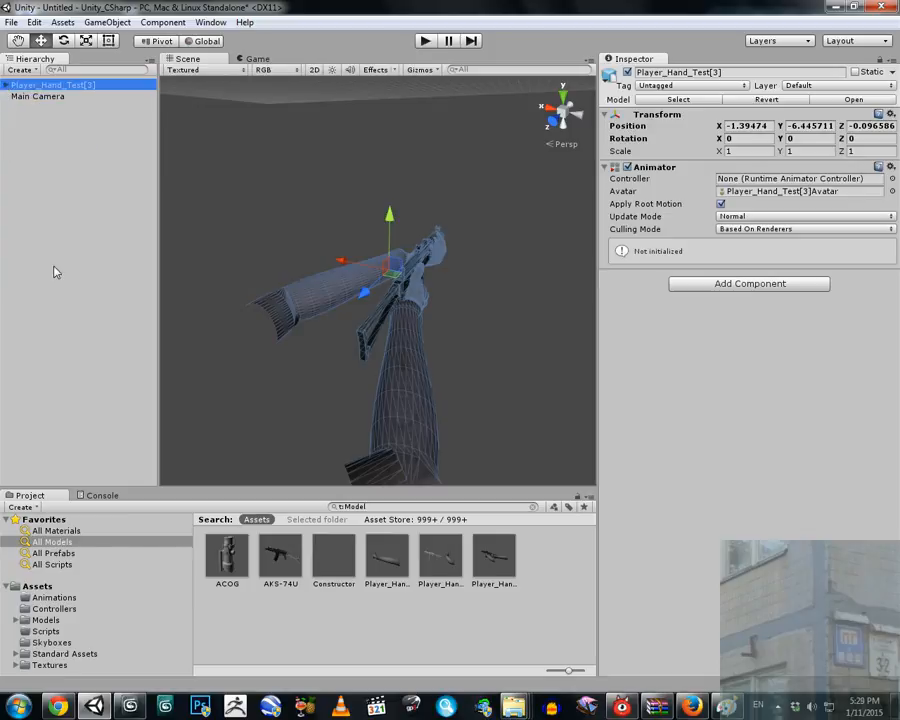
click(38, 586)
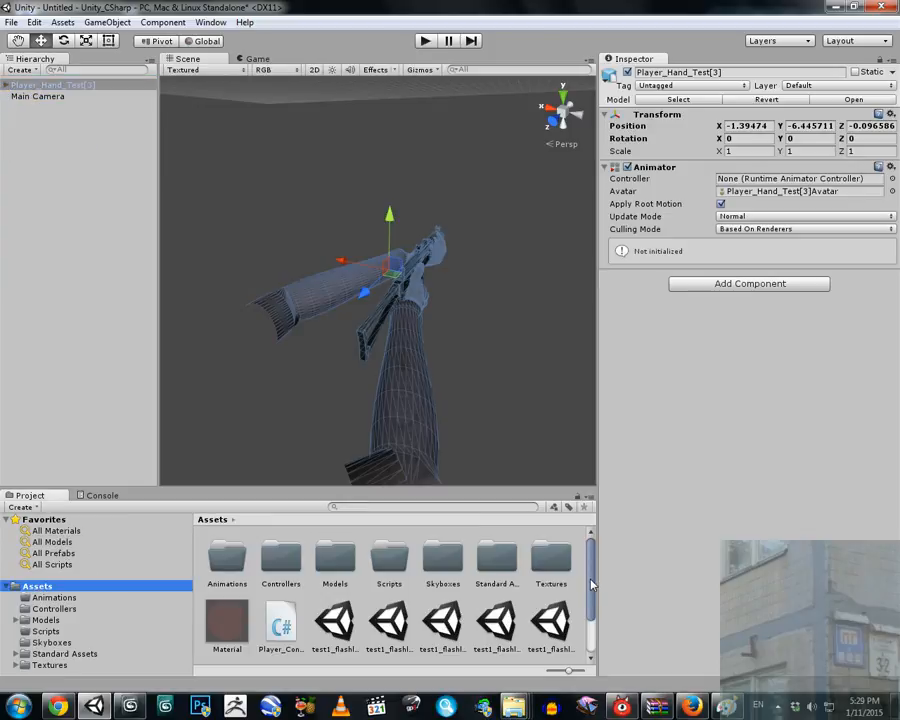
scroll(591, 584, down, 2)
right_click(472, 620)
mouse_move(508, 405)
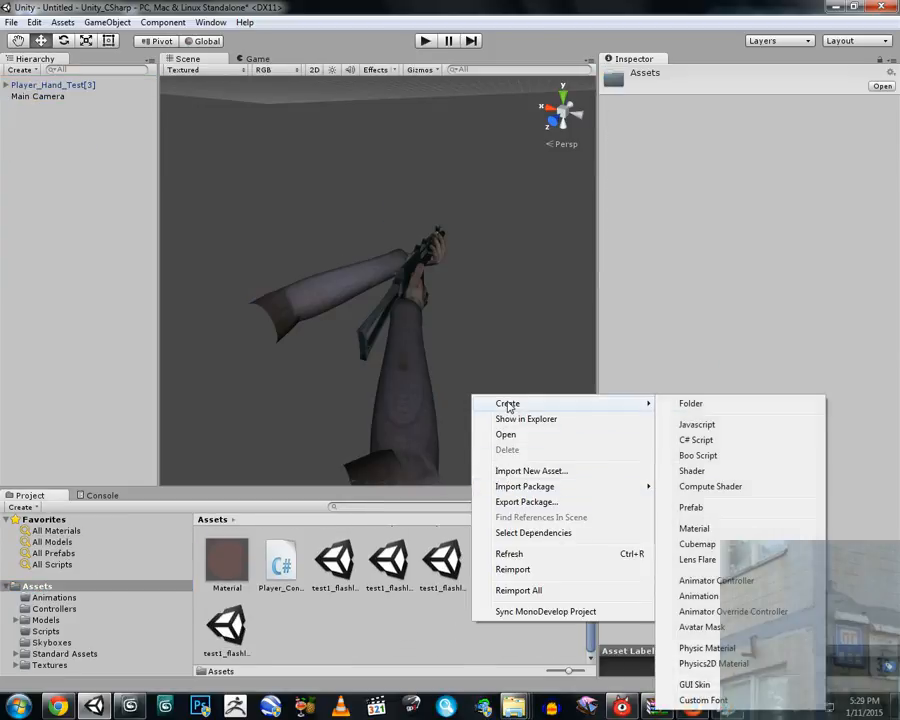
click(722, 405)
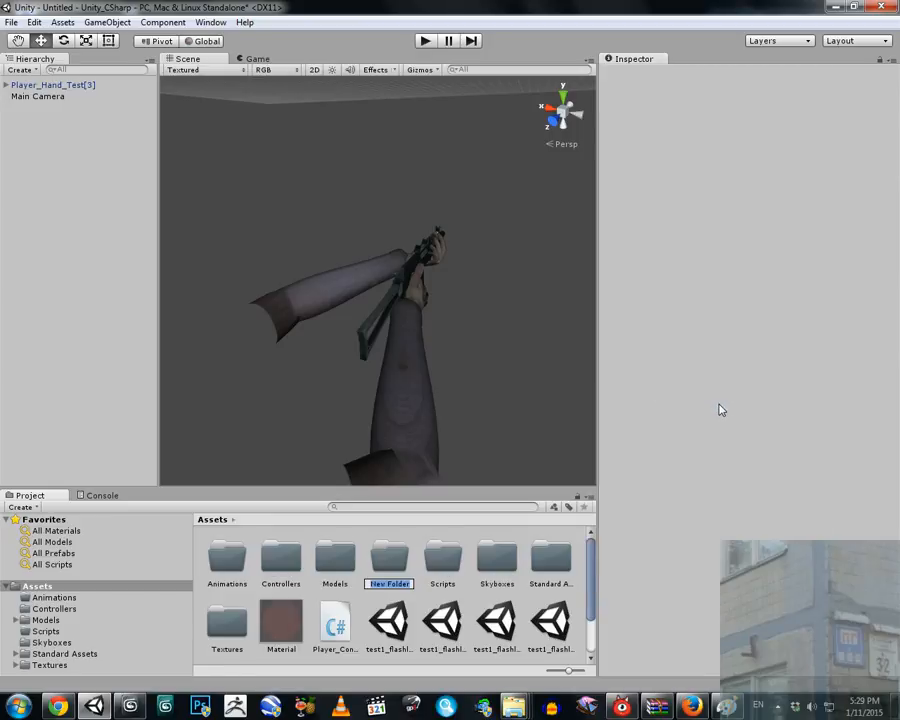
text(Prefab)
key(Return)
key(Return)
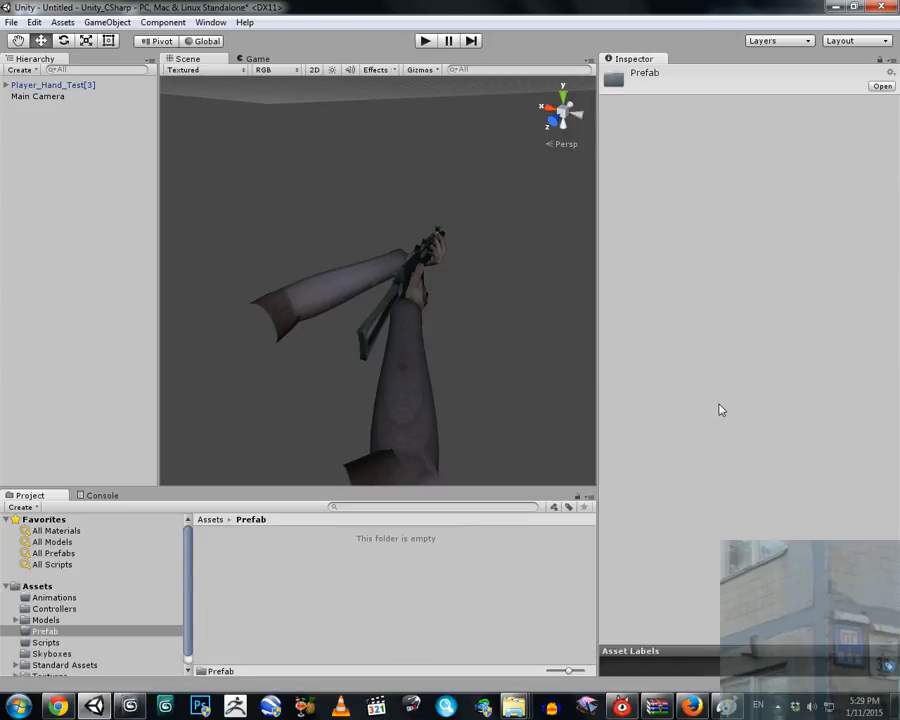
Create a prefab named Player_UI_AK47 in the Prefab folder and fill it with Player_Hand_Test[3] from the scene.
right_click(321, 588)
mouse_move(345, 364)
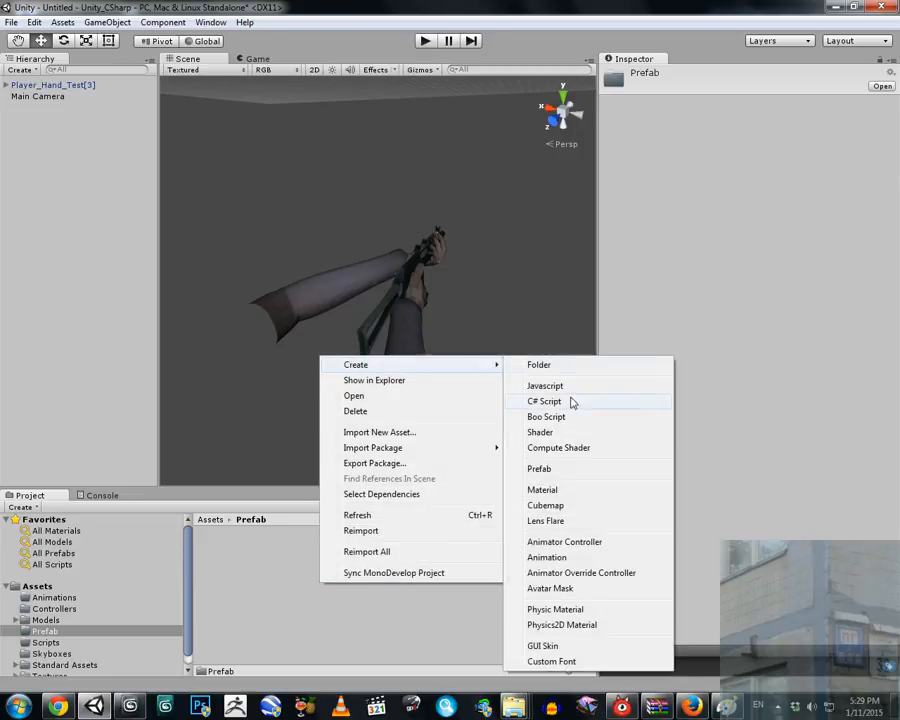
click(552, 469)
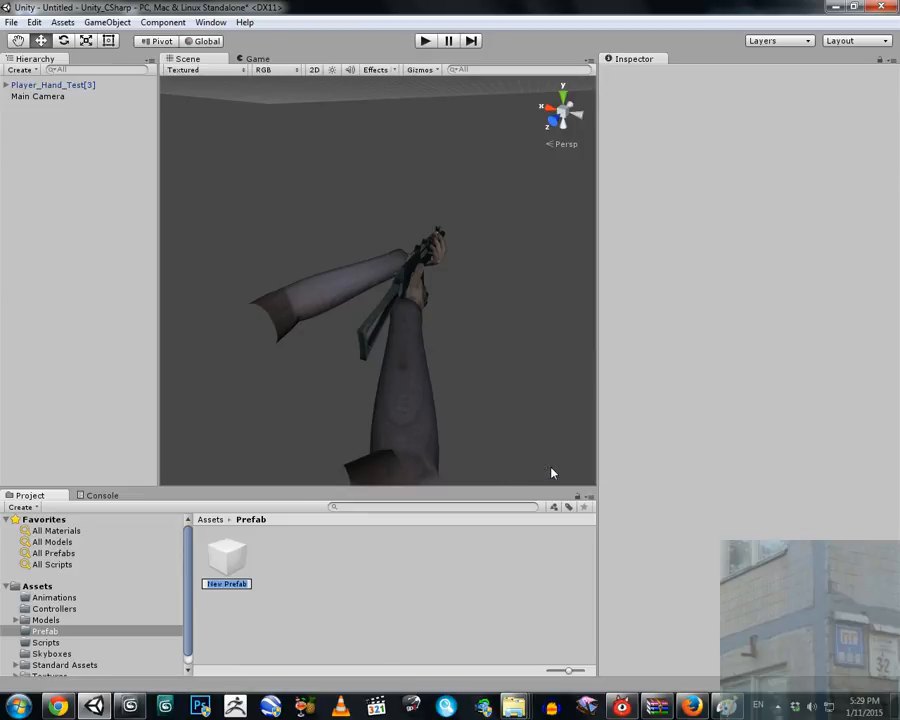
text(P)
text(layer_UI_AK)
text(47)
key(Return)
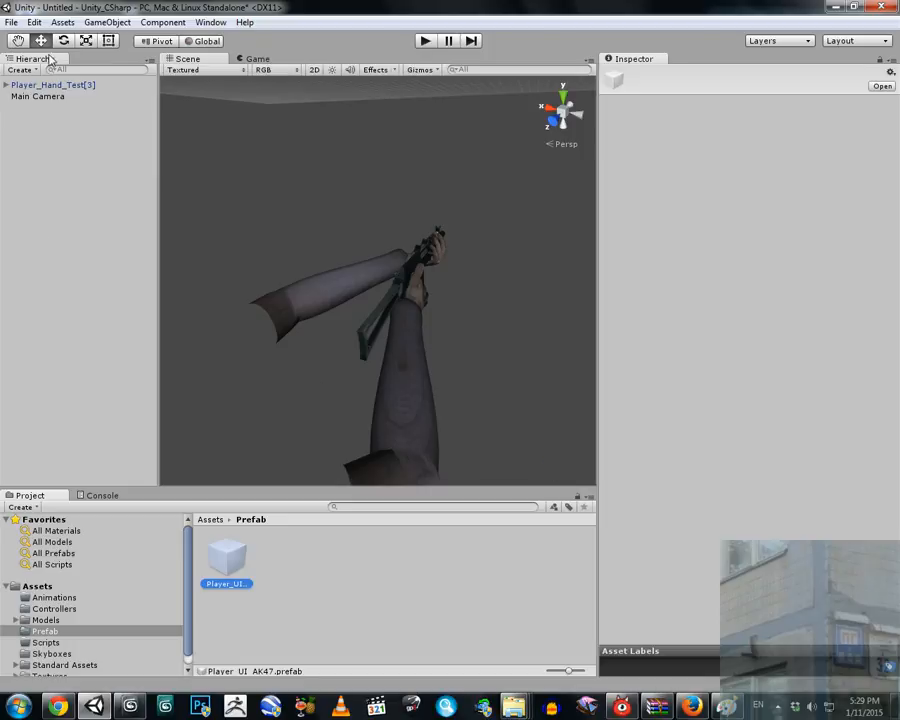
drag(37, 88, 222, 556)
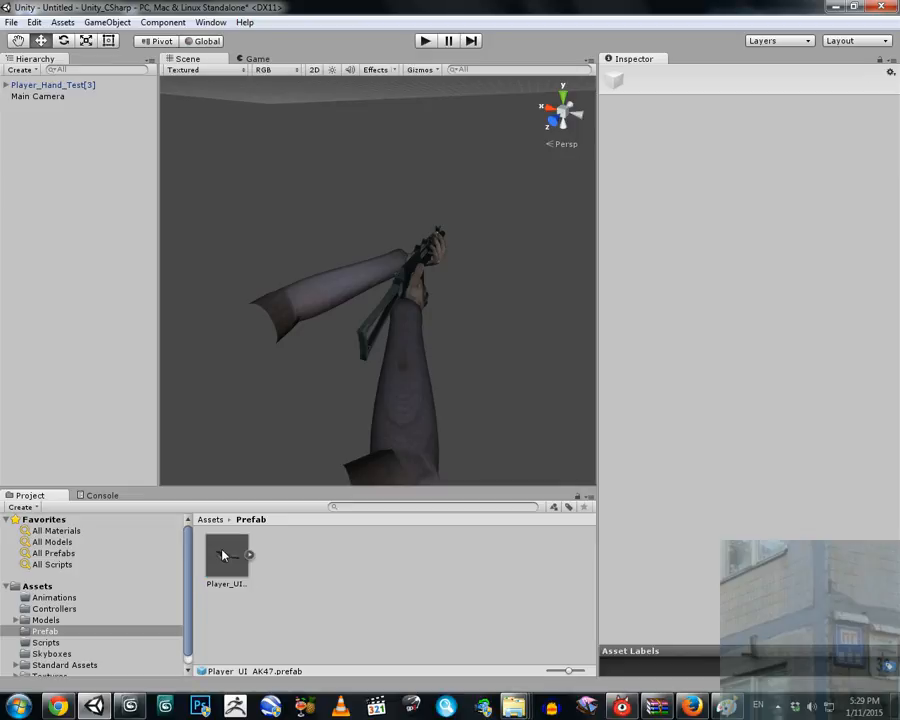
Open the scene test1_flashlight_dropweapon[c]2.unity from the Assets folder.
click(12, 22)
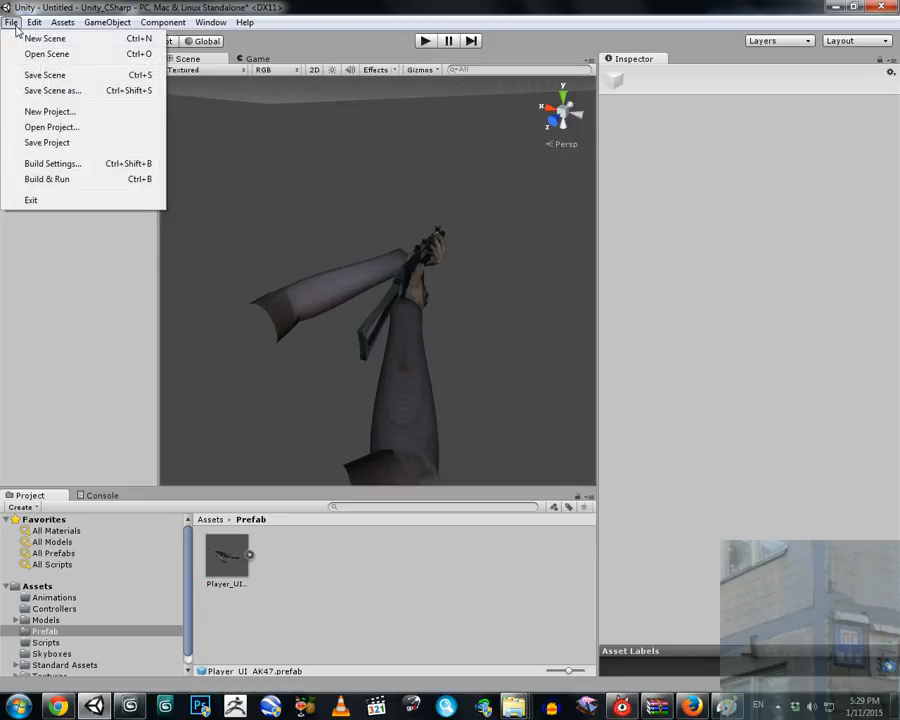
click(26, 54)
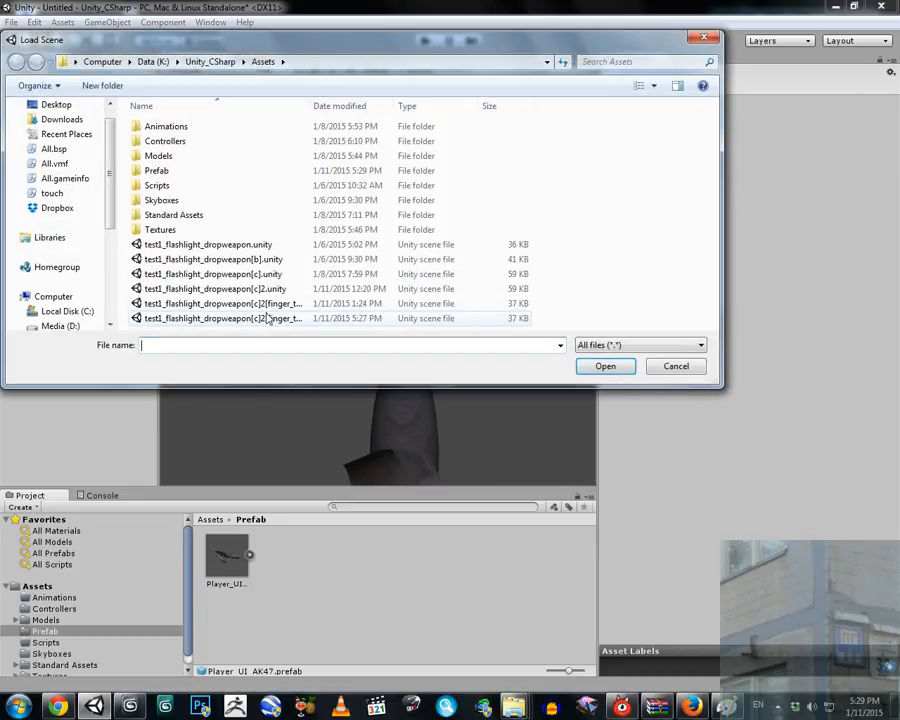
click(250, 288)
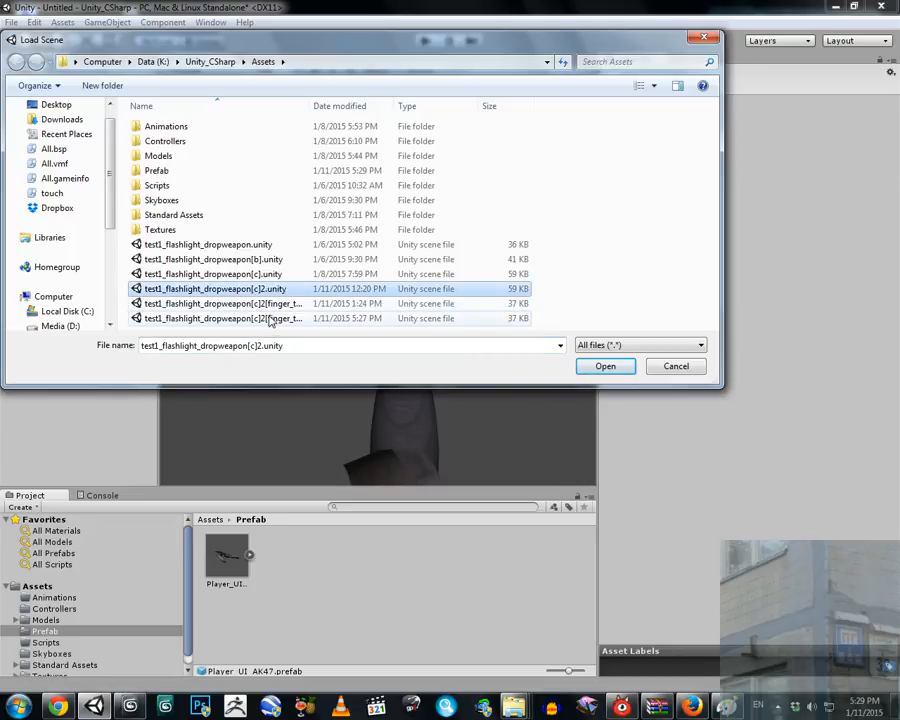
click(604, 367)
click(490, 384)
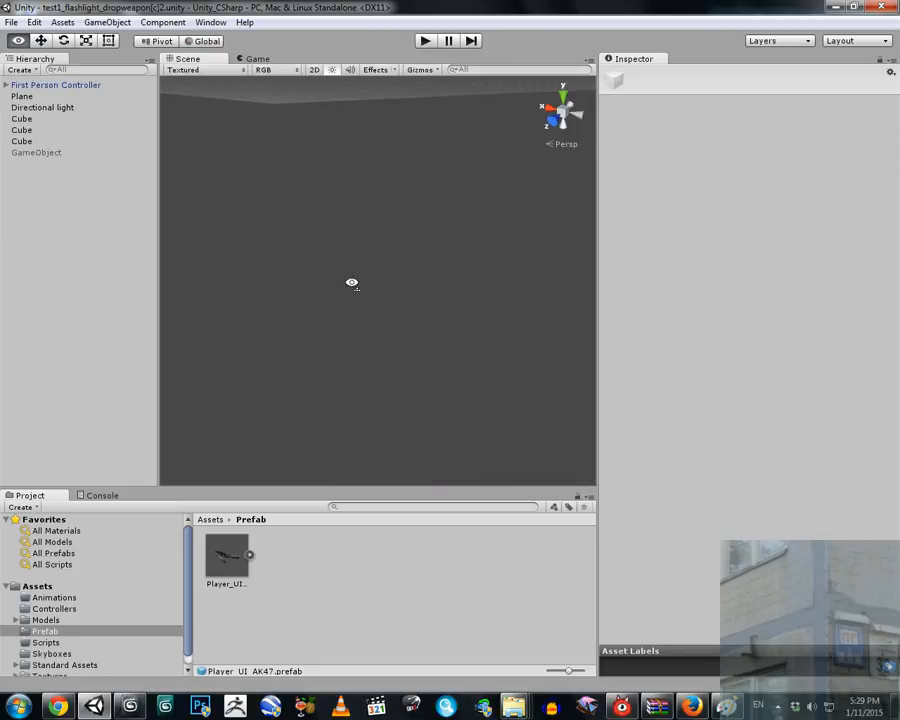
Place an instance of the Player_UI_AK47 prefab on the floor beside the first-person capsule.
alt+drag(108, 166, 391, 312)
scroll(391, 312, down, 5)
key(w)
right_drag(391, 312, 52, 263)
key(w)
key(s)
key(w)
key(w)
key(s)
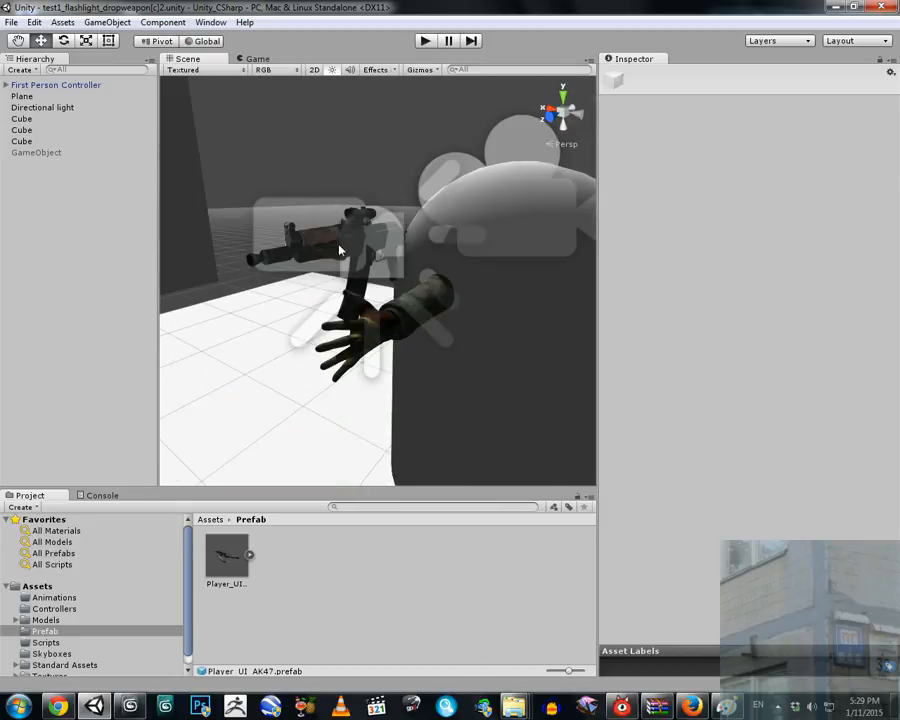
scroll(368, 270, up, 3)
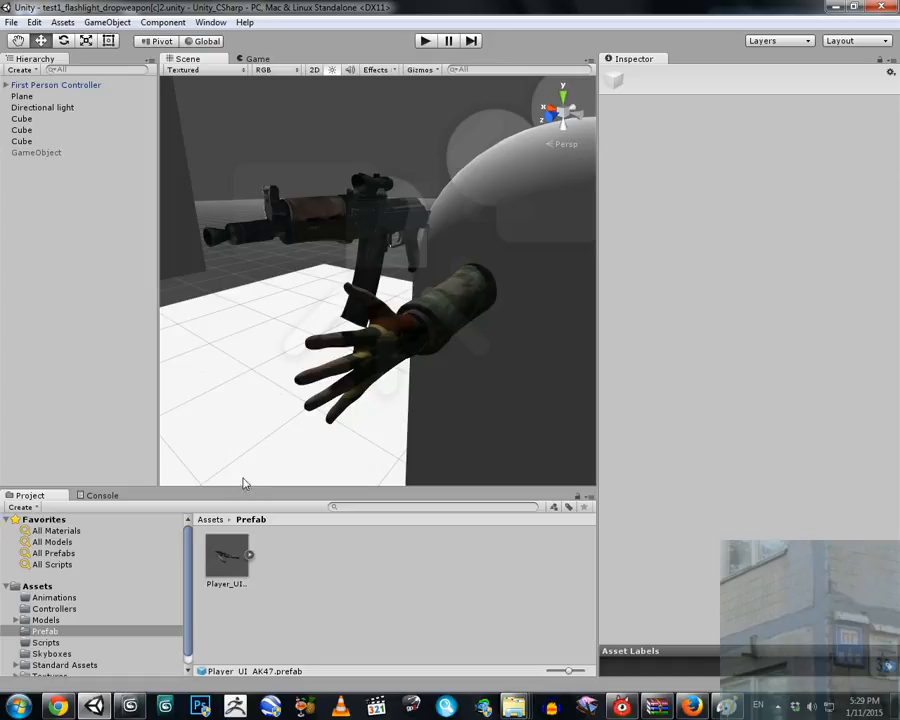
drag(227, 563, 372, 436)
scroll(372, 422, down, 3)
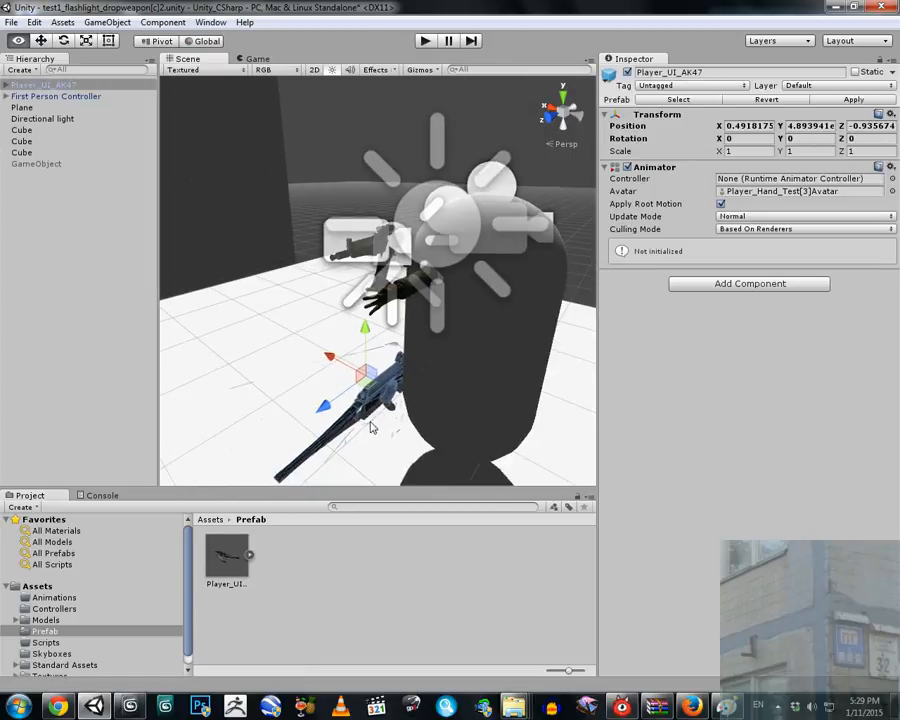
Raise Player_UI_AK47 along Y to about 3.27, above the capsule.
drag(368, 337, 366, 185)
right_drag(368, 230, 378, 231)
key(s)
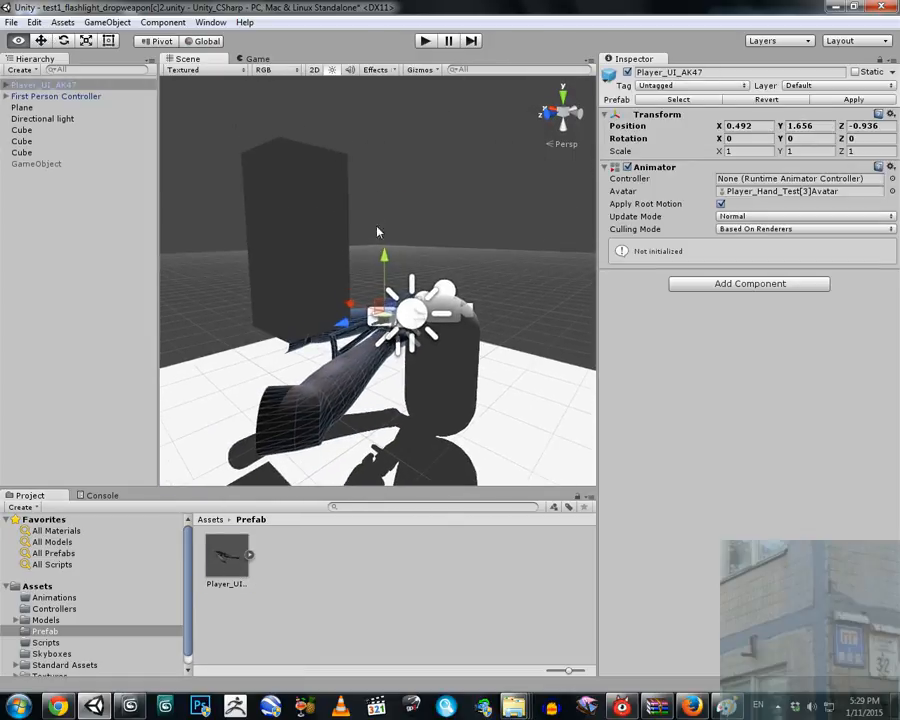
drag(382, 253, 464, 289)
key(f)
scroll(418, 300, down, 5)
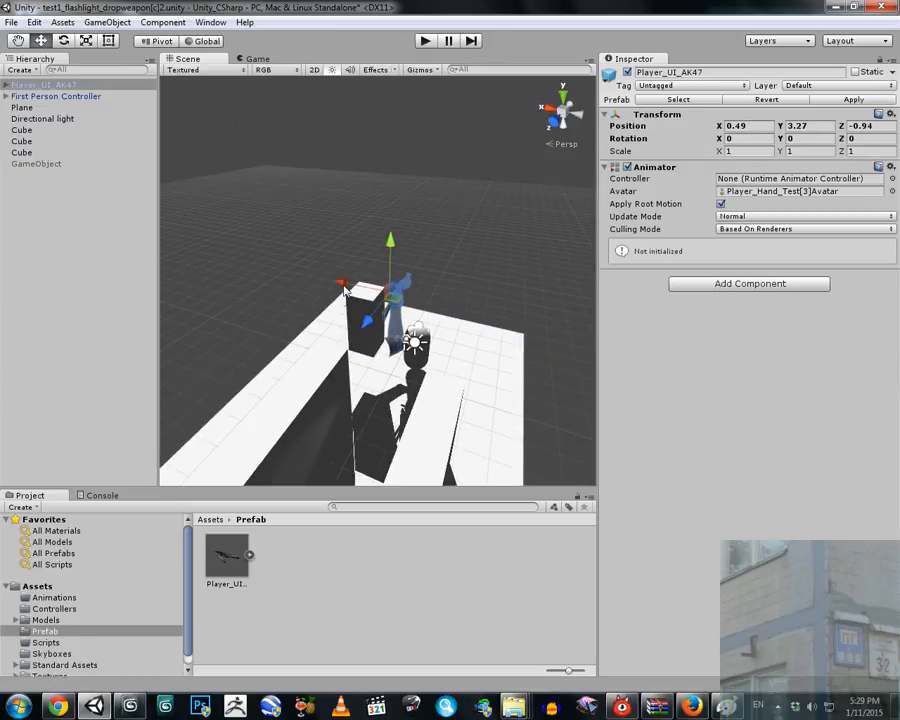
Move Player_UI_AK47 along X to about 3.25, beyond the tall cube.
drag(338, 285, 332, 298)
key(w)
right_drag(335, 298, 360, 331)
key(s)
Set the Y rotation of Player_UI_AK47 to 180.
click(87, 41)
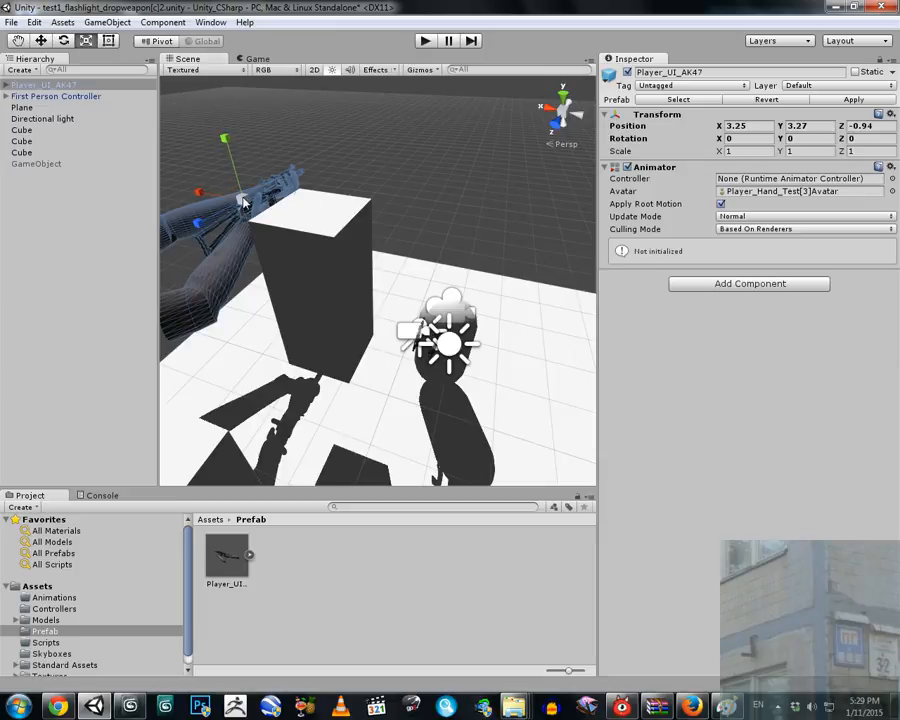
click(43, 42)
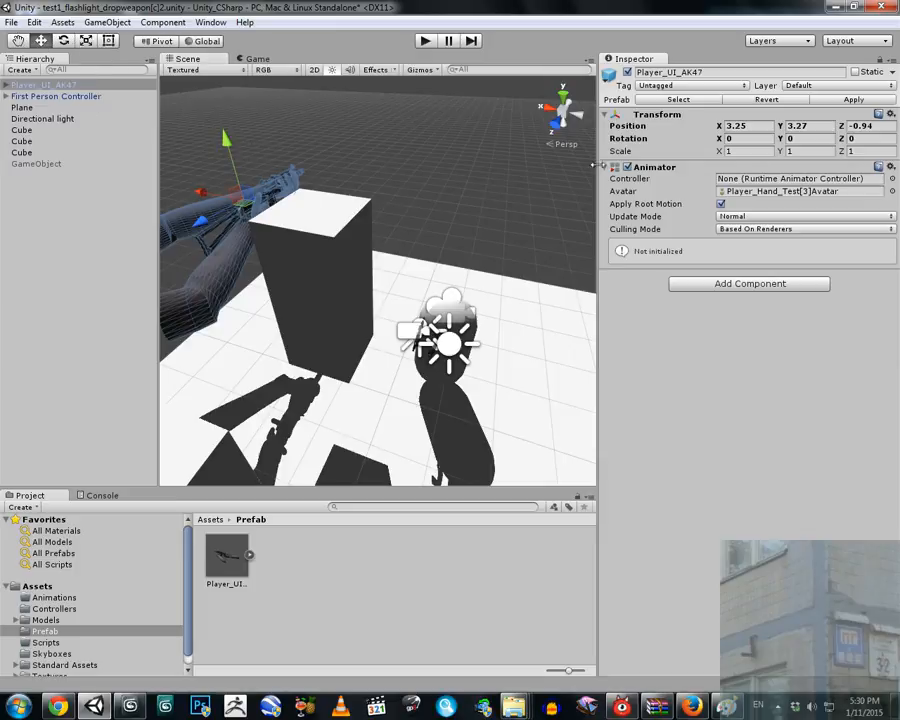
click(809, 139)
text(180)
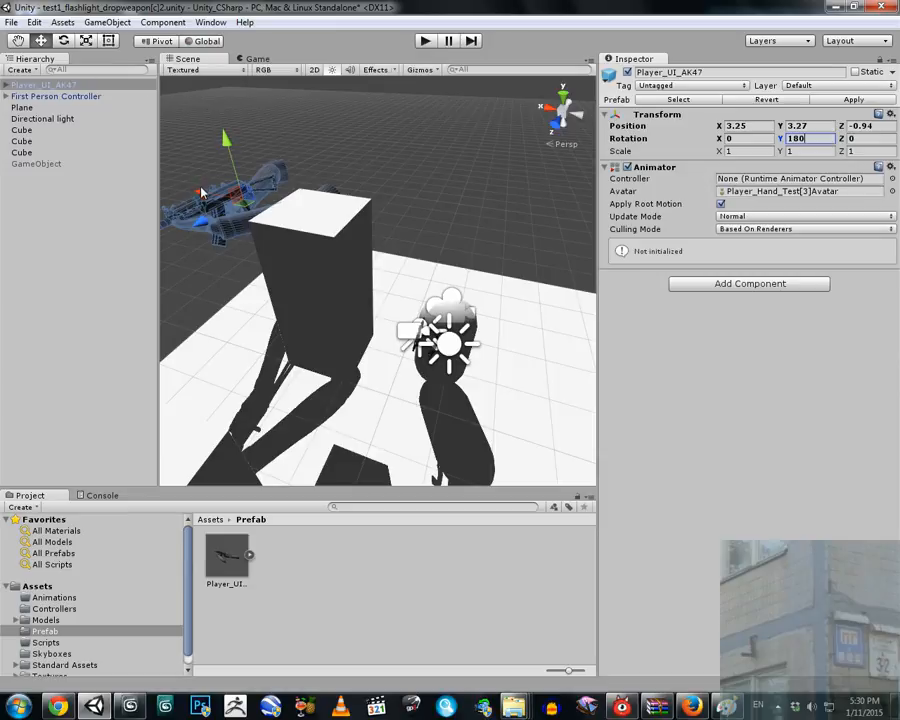
Move Player_UI_AK47 to about X 0.21, Y 2.748, Z 0.651 and scale it uniformly to about 0.238.
drag(201, 192, 336, 327)
right_drag(350, 310, 327, 212)
drag(324, 131, 312, 303)
alt+drag(312, 303, 357, 302)
key(w)
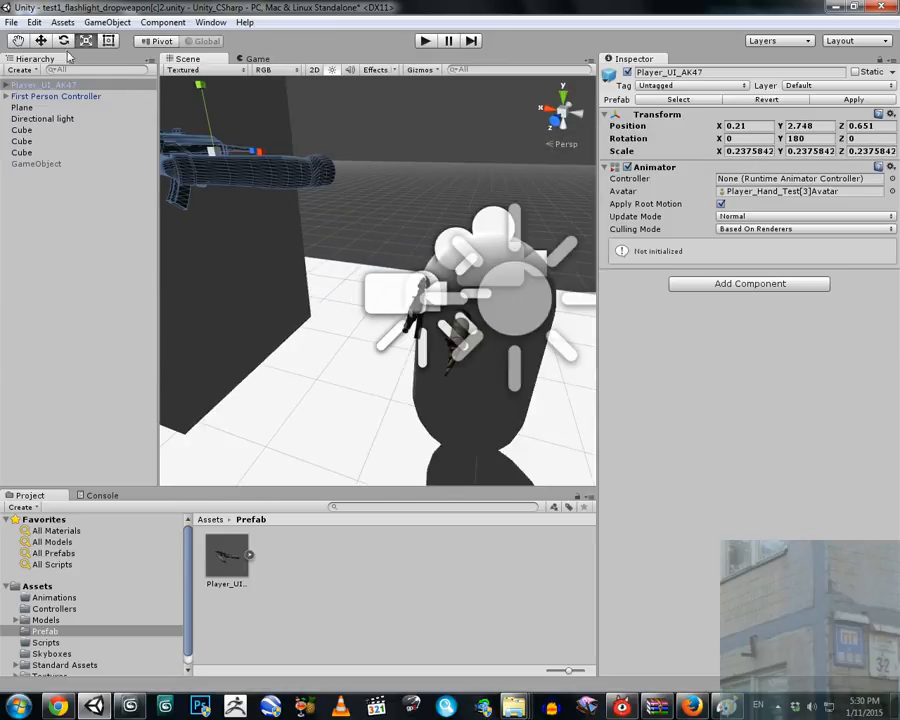
Move Player_UI_AK47 closer to the player capsule, to about Y 2.363 and X -0.551.
drag(204, 103, 223, 192)
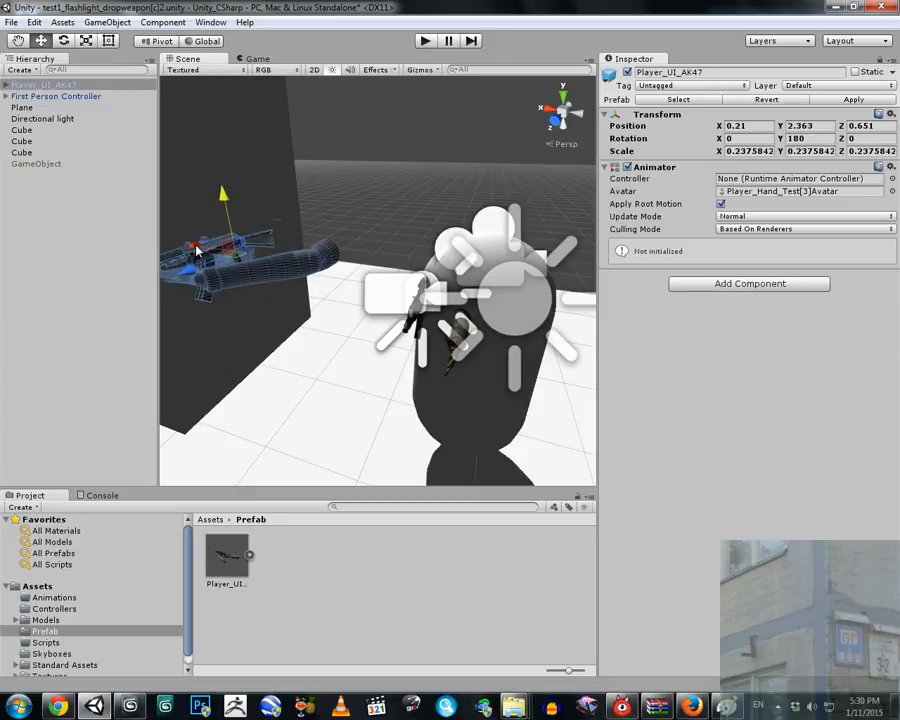
drag(194, 246, 311, 277)
alt+drag(328, 287, 390, 328)
alt+scroll(390, 328, up, 4)
scroll(390, 328, down, 5)
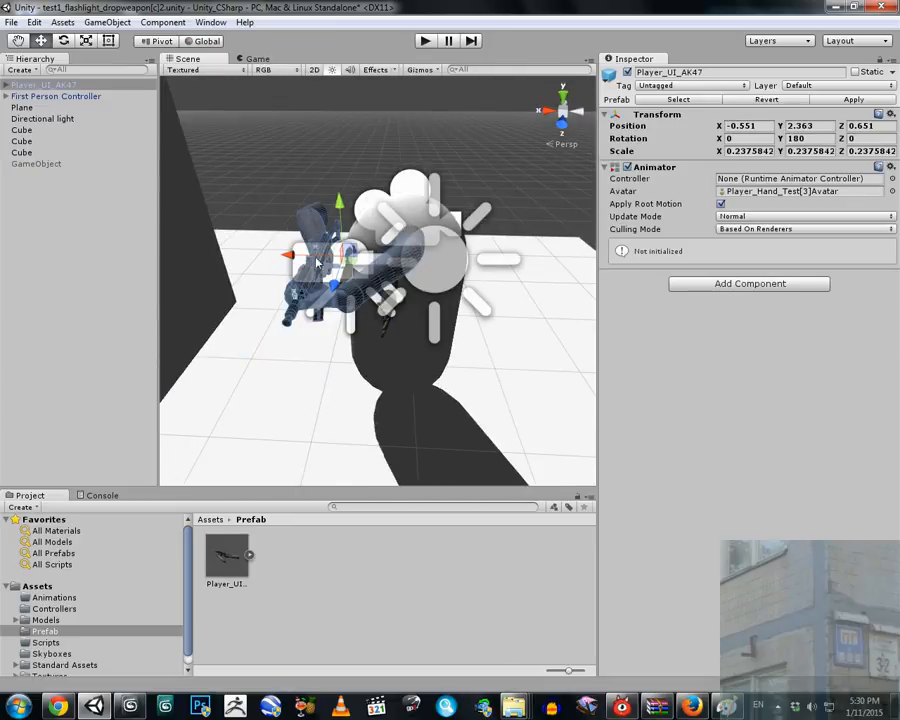
Align Player_UI_AK47 more closely with the AKS-74U by moving it to about X -0.603 and Y 2.045.
drag(289, 252, 304, 257)
drag(355, 210, 295, 248)
alt+scroll(317, 261, up, 4)
alt+scroll(309, 261, down, 3)
alt+scroll(295, 248, up, 3)
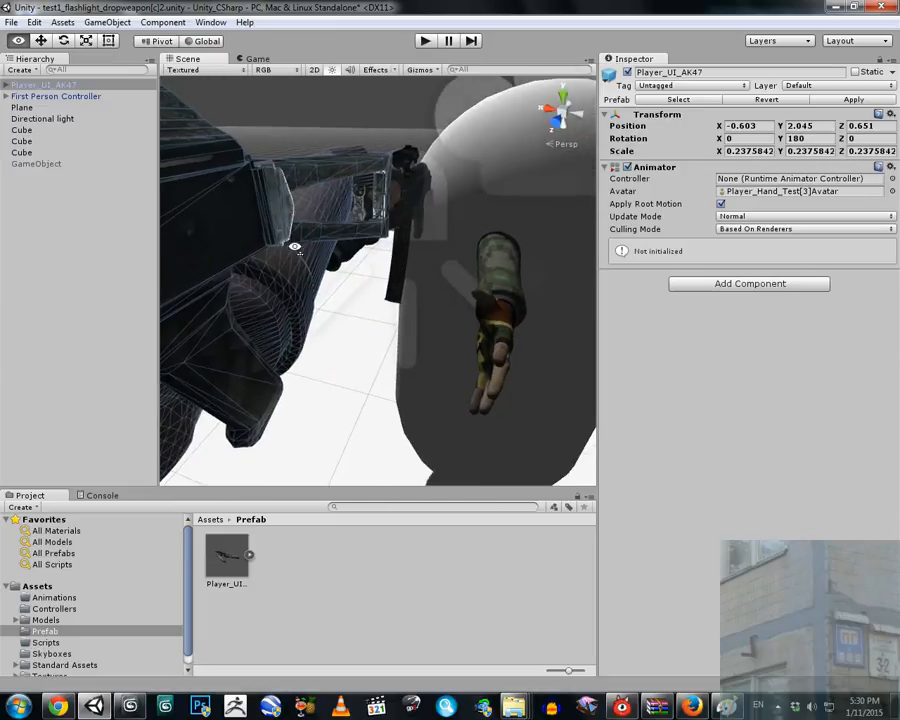
Copy the Transform component of Player_UI_AK47.
click(395, 272)
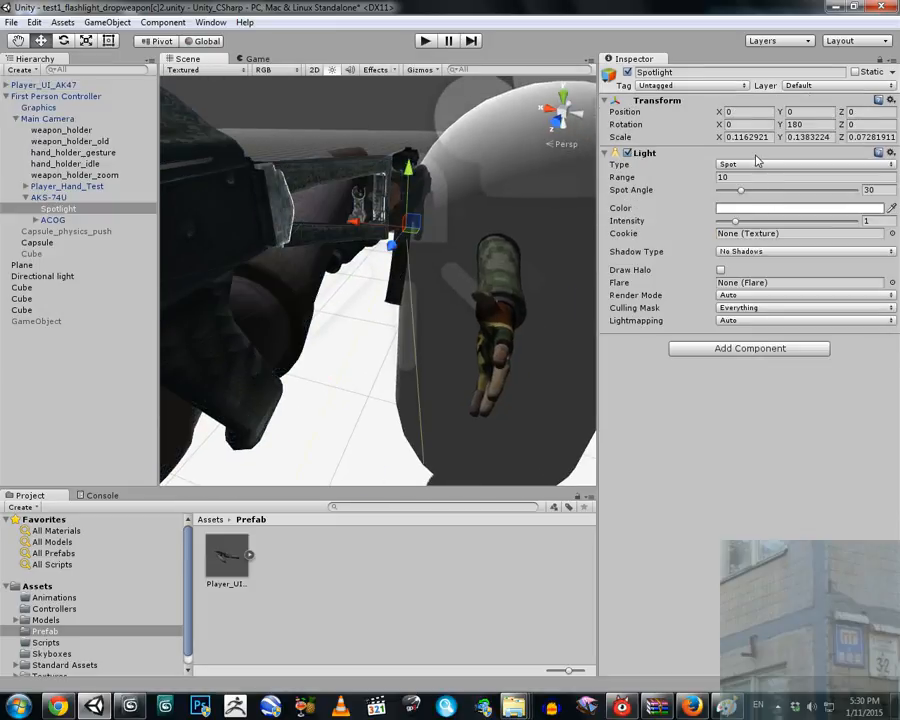
click(40, 86)
right_click(652, 125)
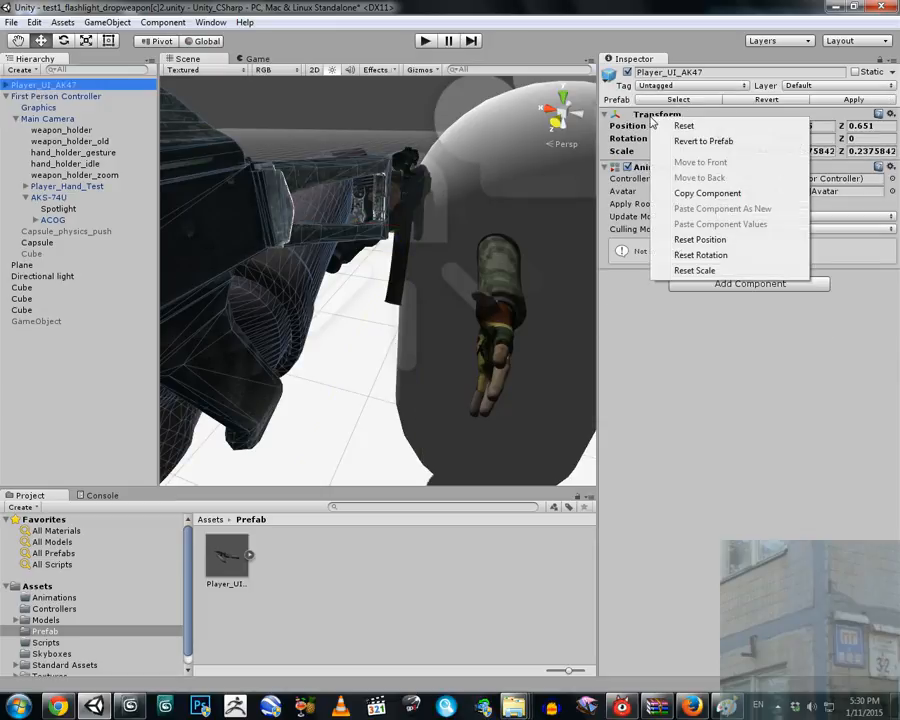
click(680, 192)
key(f)
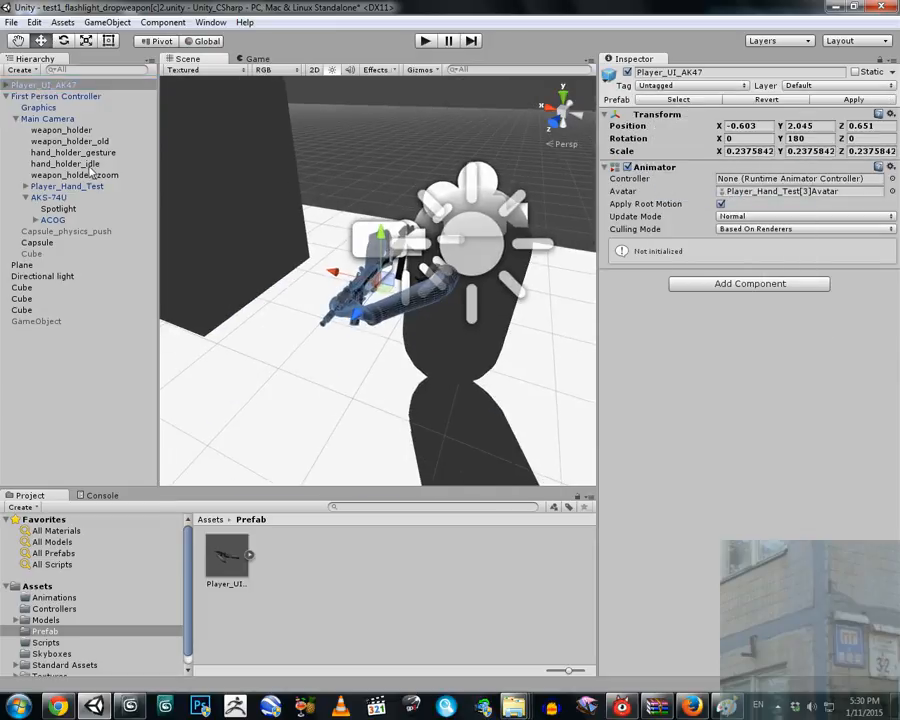
Move AKS-74U out of the Main Camera under First Person Controller to the top level of the hierarchy.
click(6, 96)
click(24, 96)
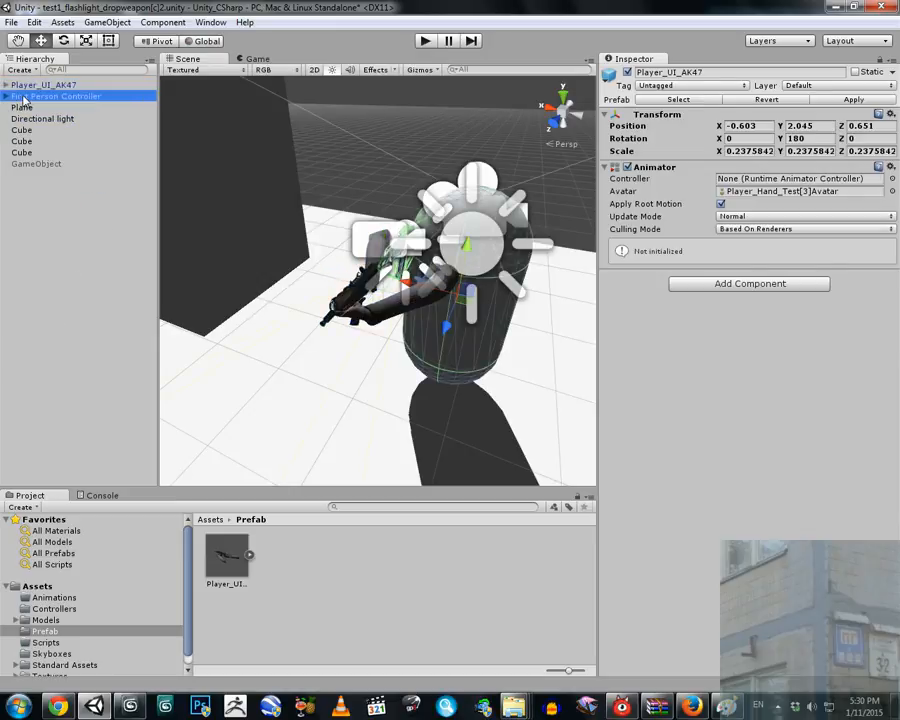
click(6, 96)
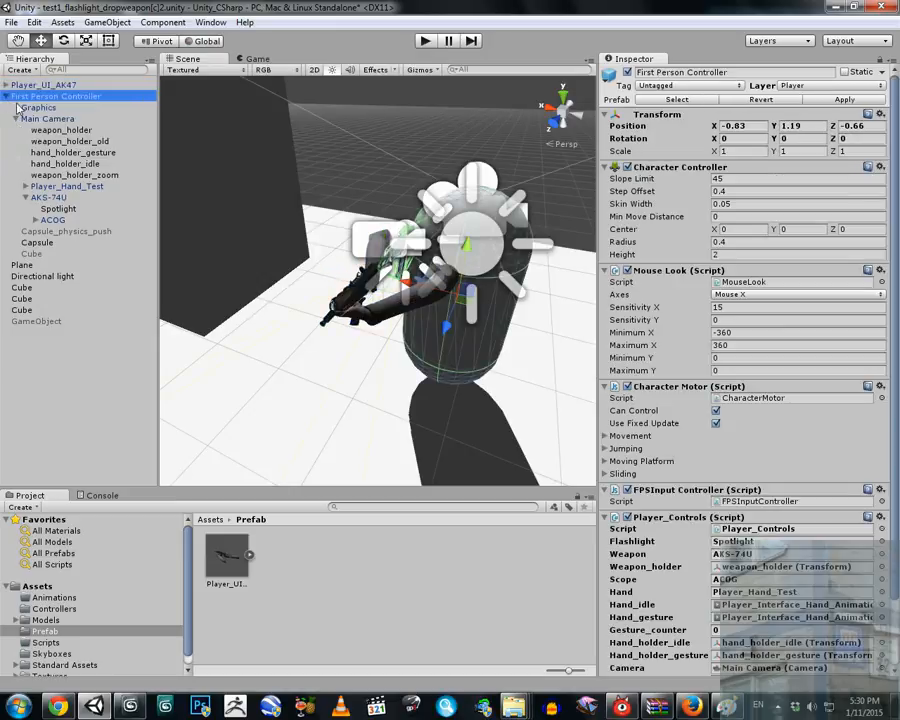
click(25, 198)
click(50, 198)
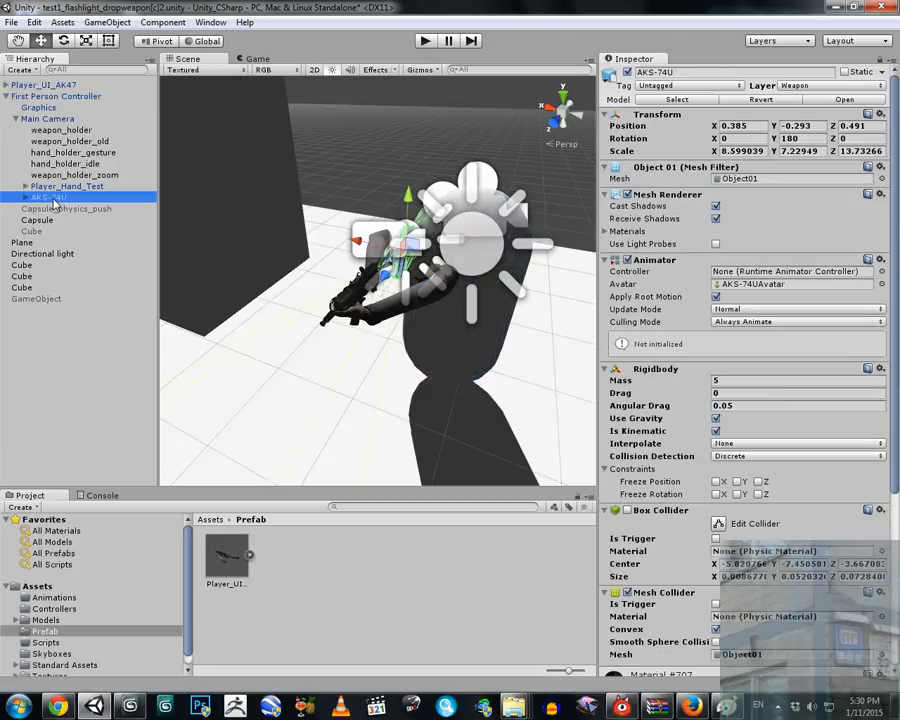
drag(55, 204, 40, 85)
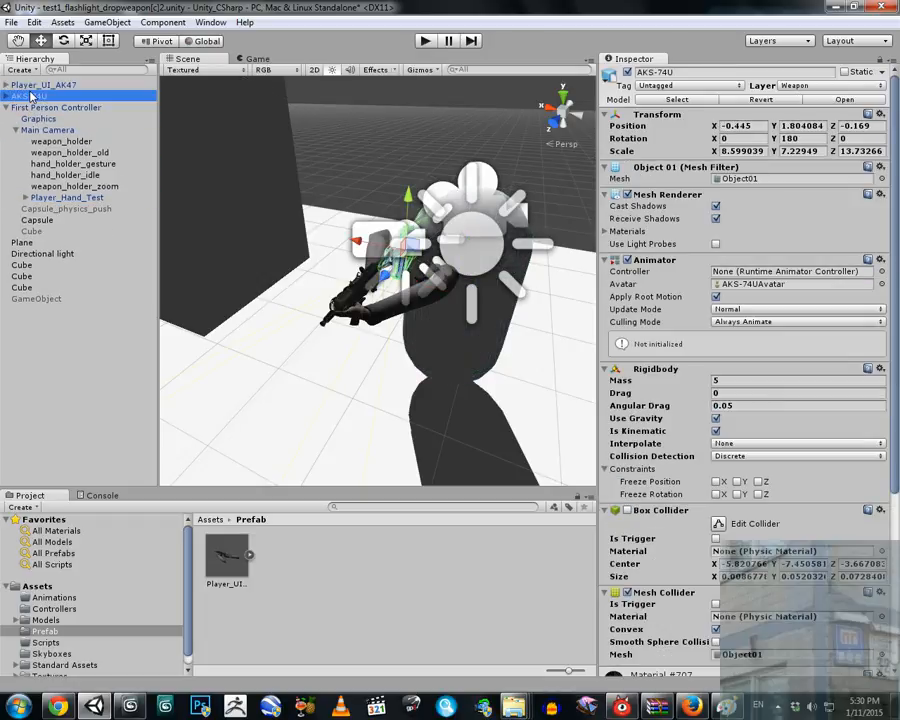
Compare the Transform positions of Player_UI_AK47 and AKS-74U.
alt+drag(415, 200, 398, 191)
alt+right_drag(398, 191, 737, 146)
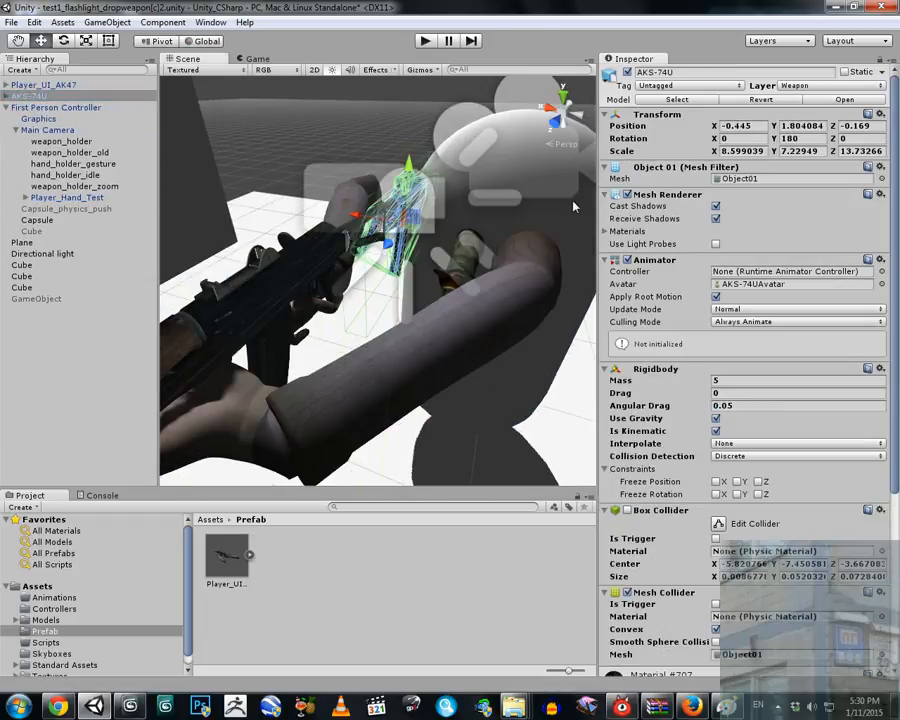
click(57, 86)
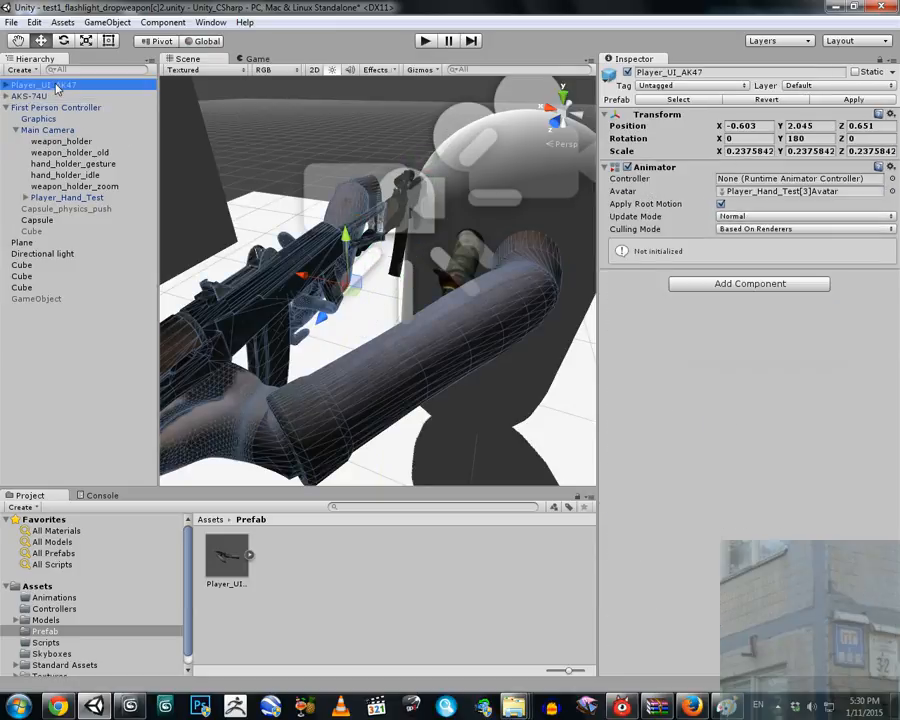
click(30, 96)
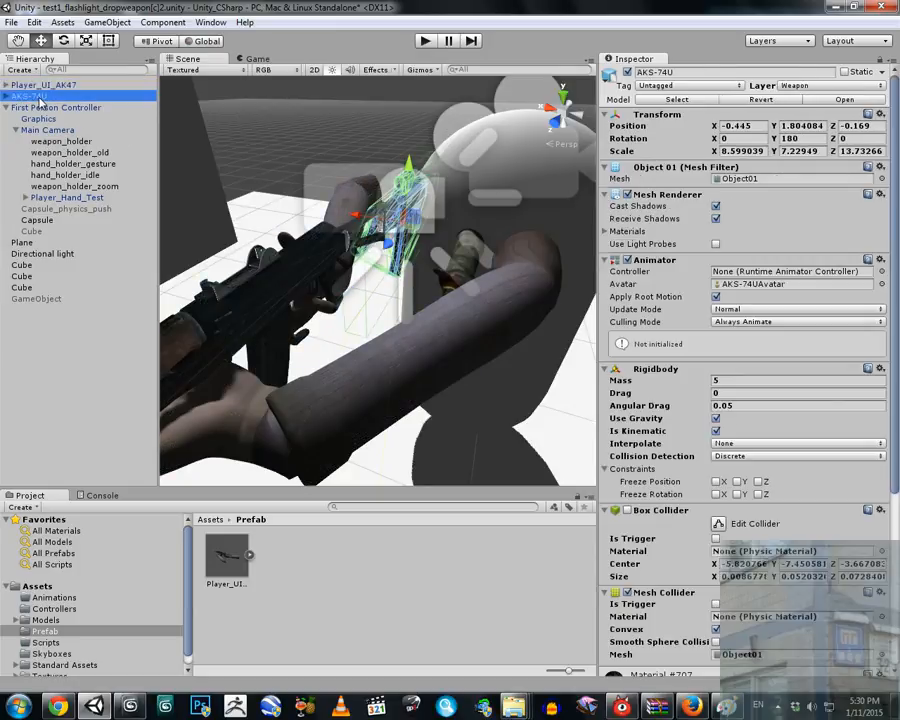
click(38, 86)
click(36, 96)
Undo the recent edits back to before the last lowering of Player_UI_AK47.
key(ctrl+z)
right_drag(212, 131, 223, 141)
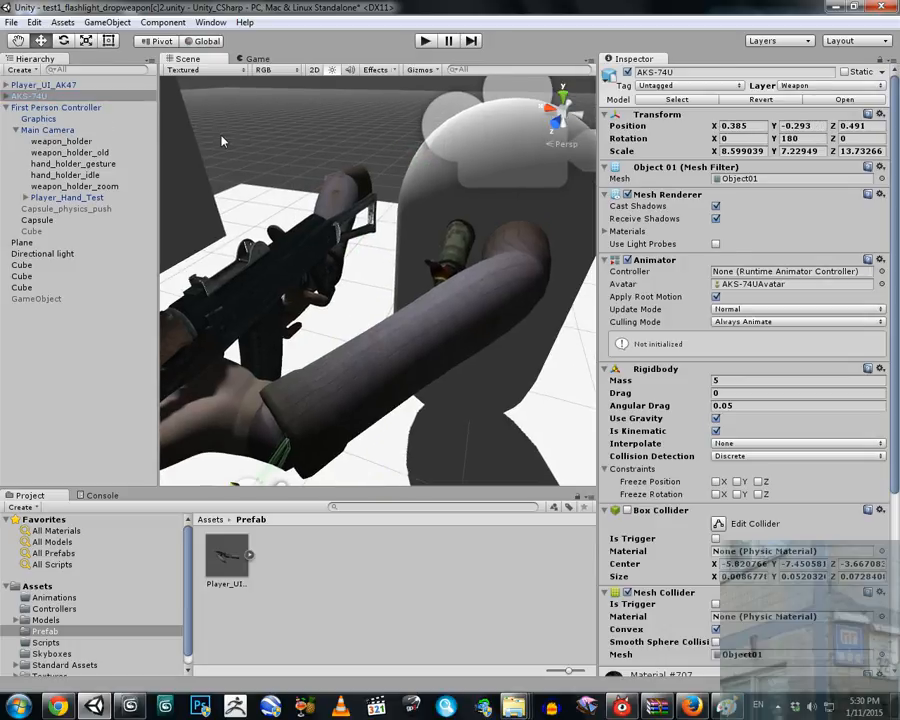
key(ctrl+z)
key(ctrl+z)
key(ctrl+z)
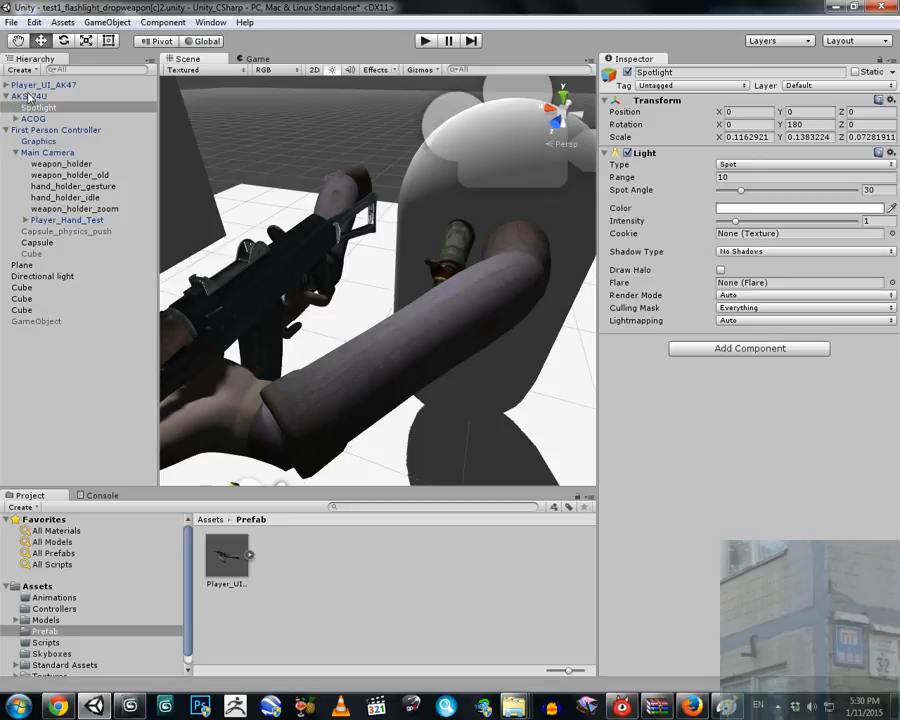
key(ctrl+z)
scroll(290, 171, down, 4)
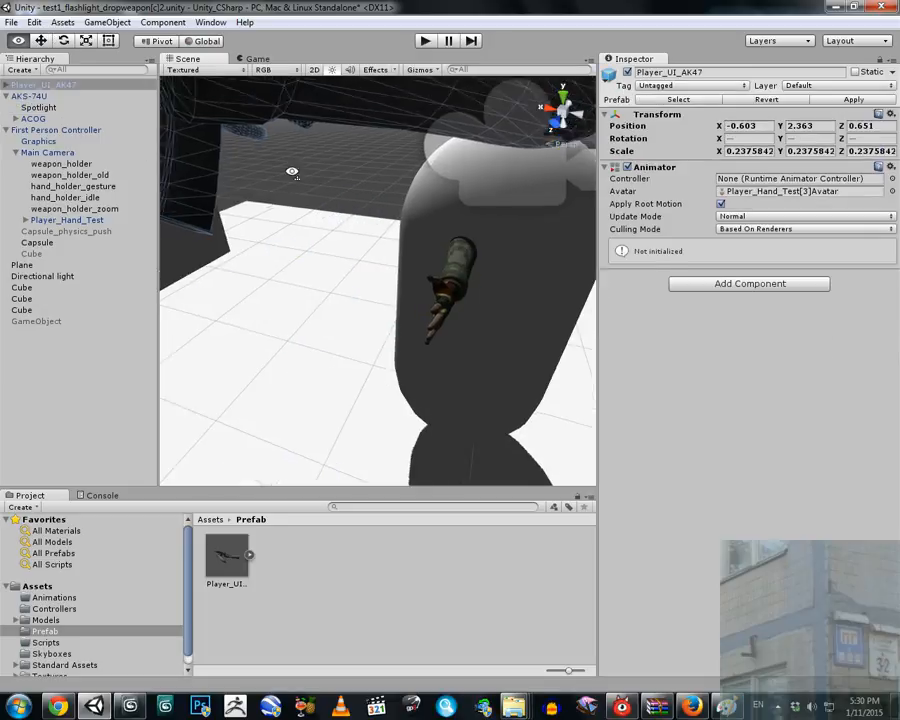
Collapse the First Person Controller hierarchy and select AKS-74U.
click(7, 130)
click(21, 98)
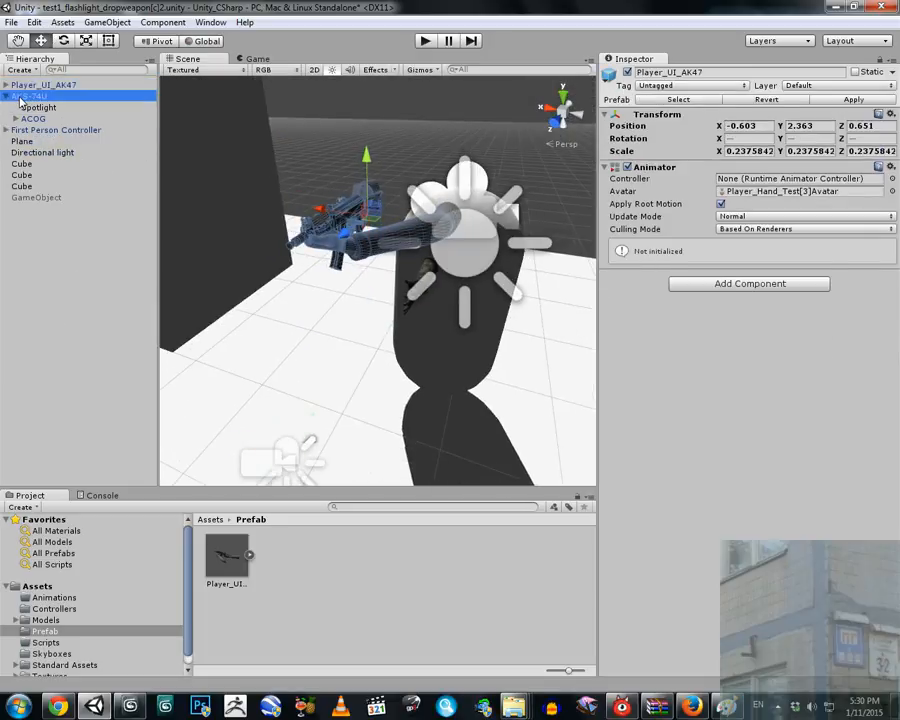
scroll(297, 147, down, 4)
right_drag(297, 147, 354, 252)
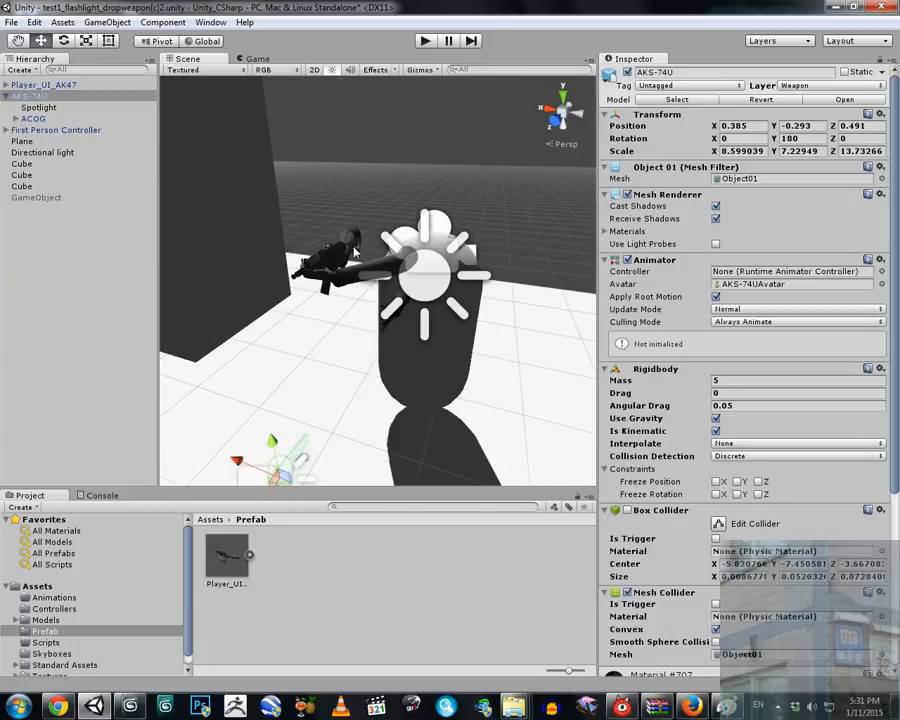
Undo the last moves of Player_UI_AK47.
key(f)
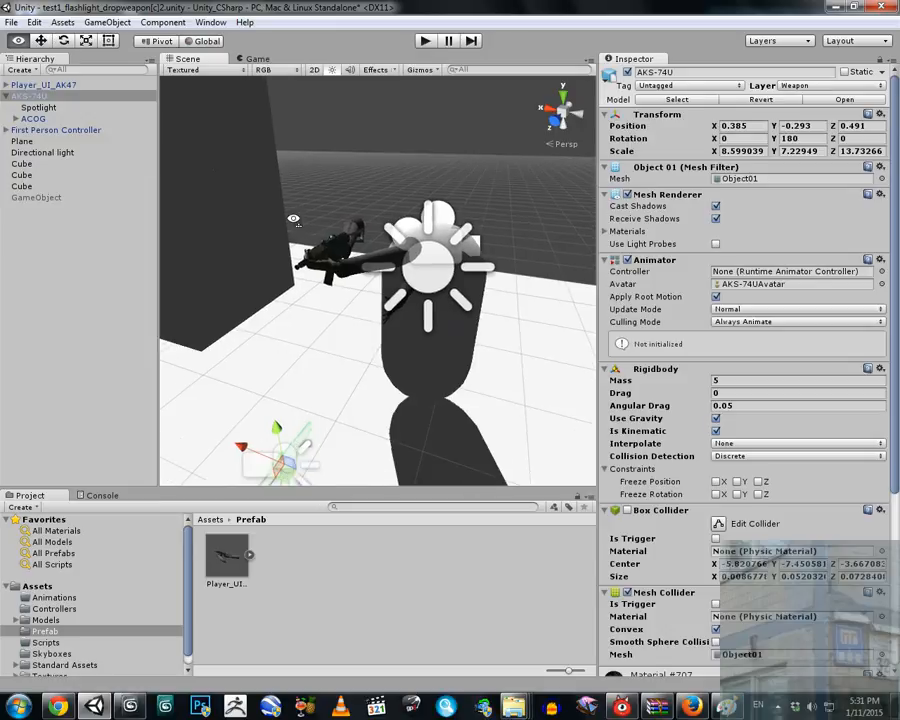
click(55, 86)
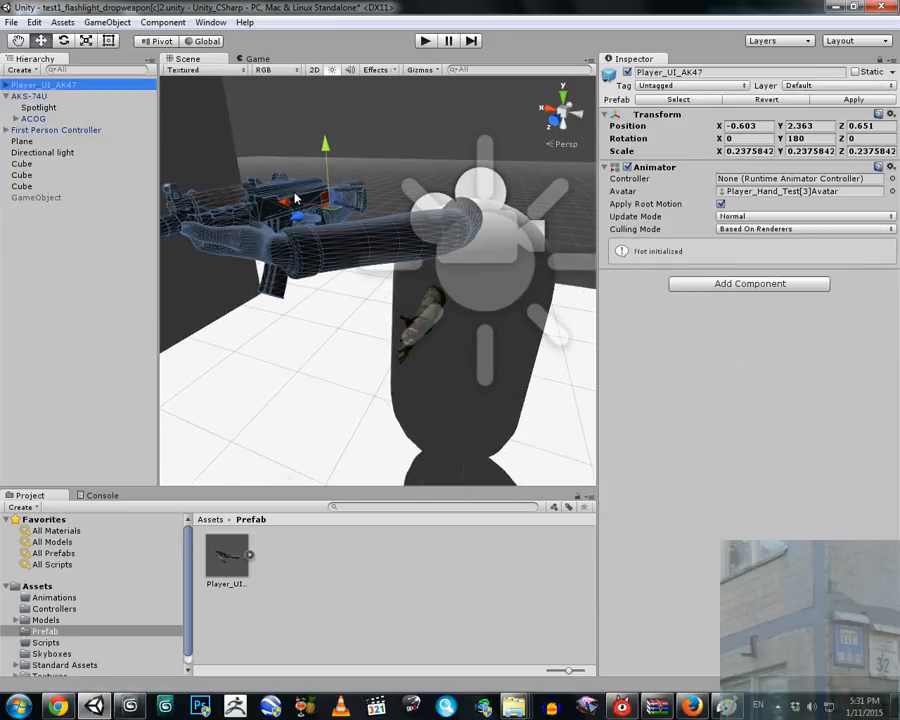
click(11, 22)
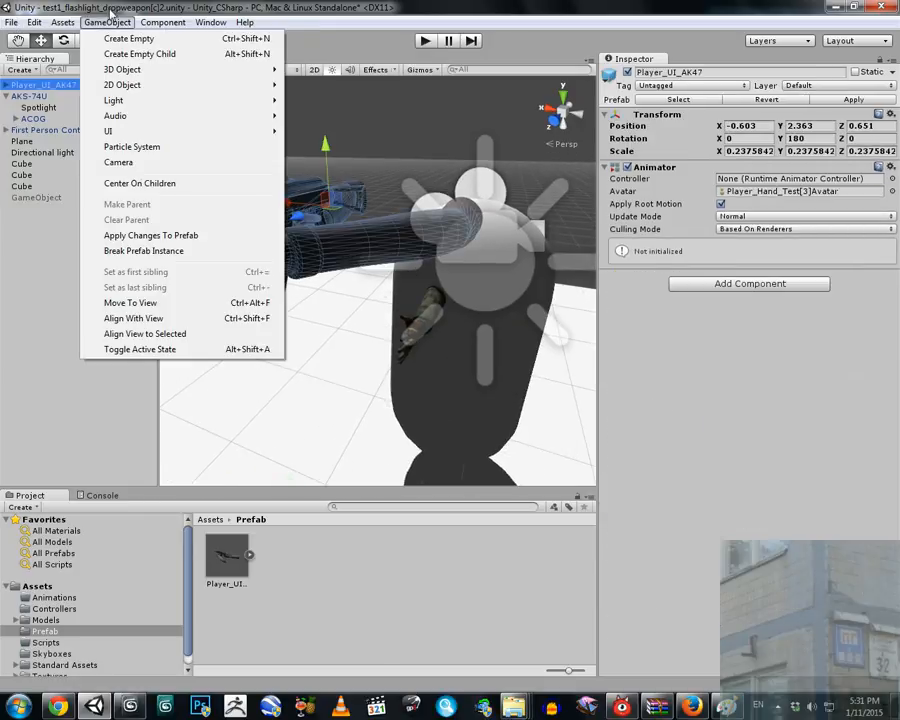
right_drag(387, 207, 390, 227)
click(390, 228)
key(ctrl+z)
key(ctrl+z)
key(ctrl+z)
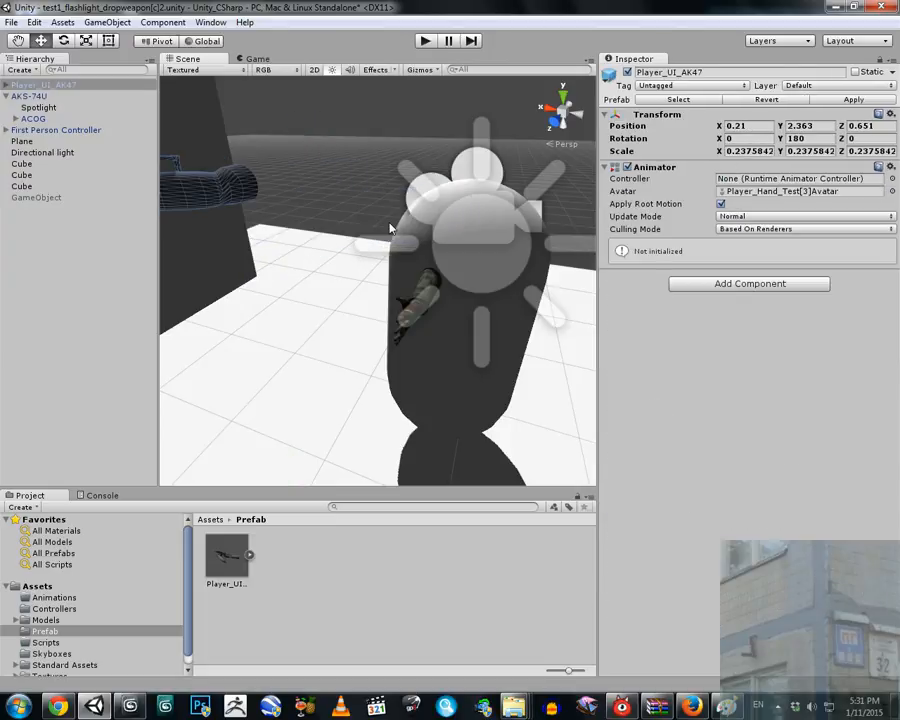
key(w)
right_drag(420, 287, 452, 325)
key(s)
Reload the scene test1_flashlight_dropweapon[c]2.unity from disk, discarding the unsaved changes.
click(32, 97)
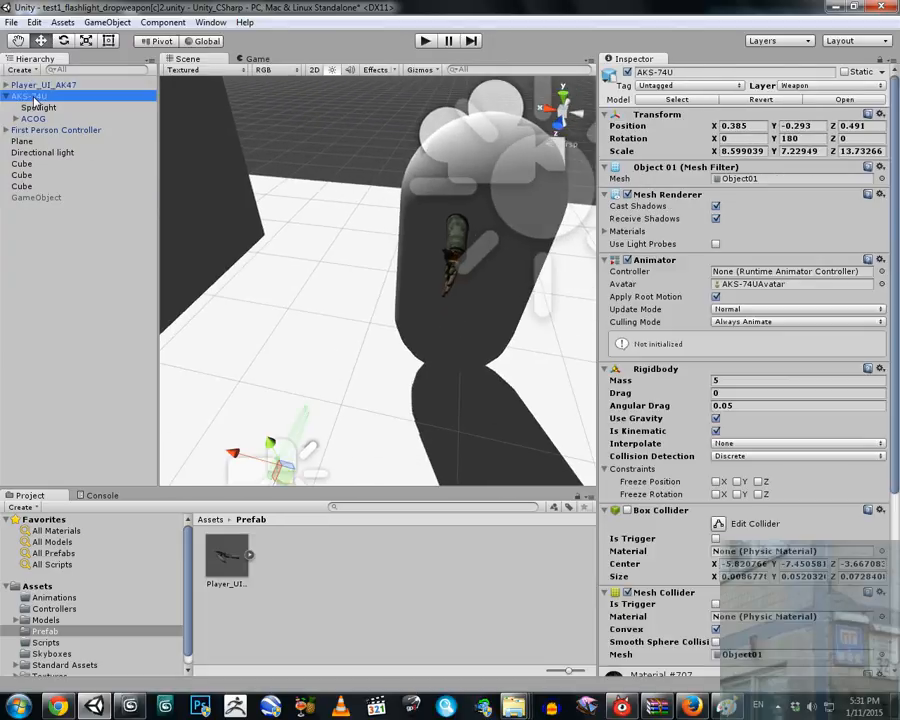
click(11, 22)
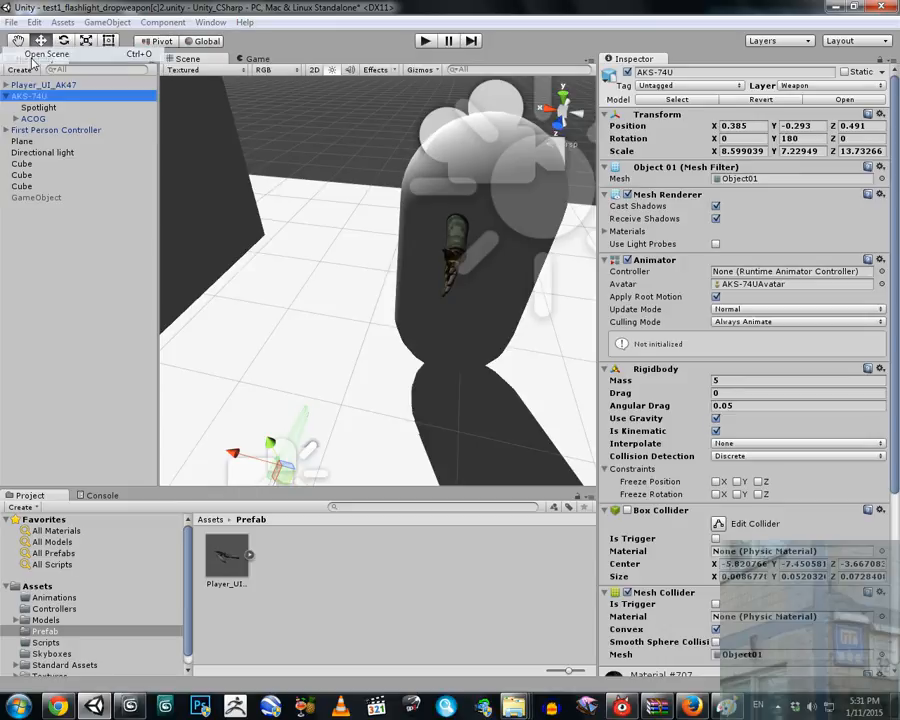
click(36, 53)
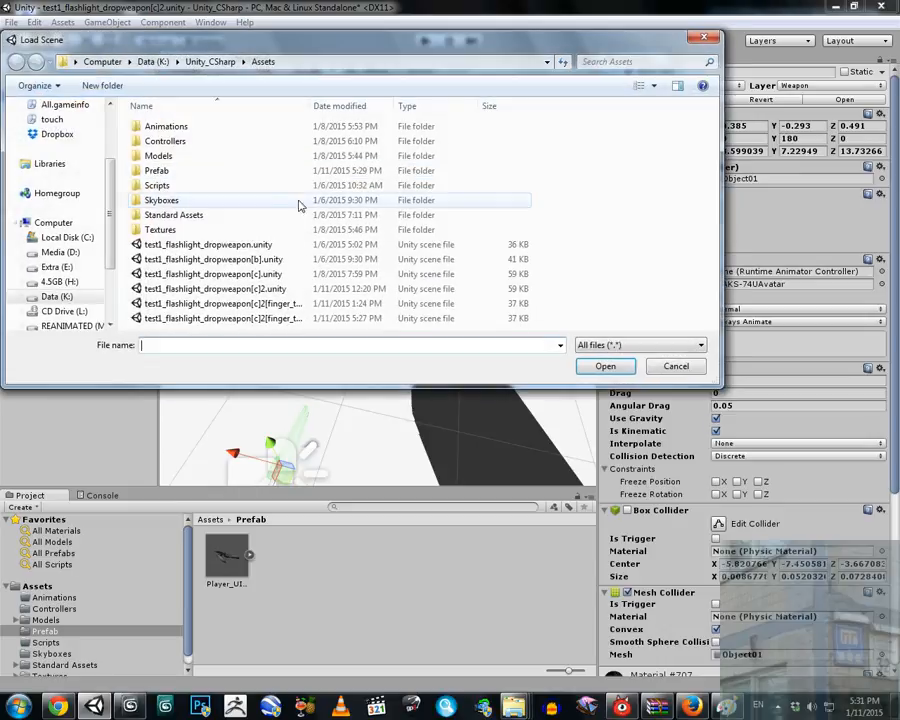
click(250, 288)
click(603, 366)
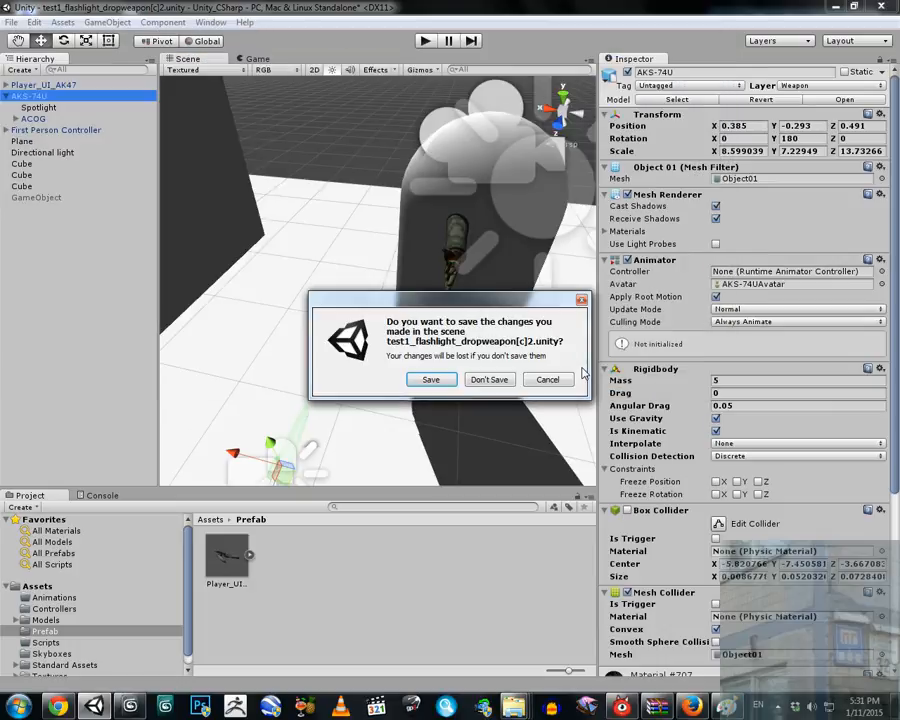
click(489, 380)
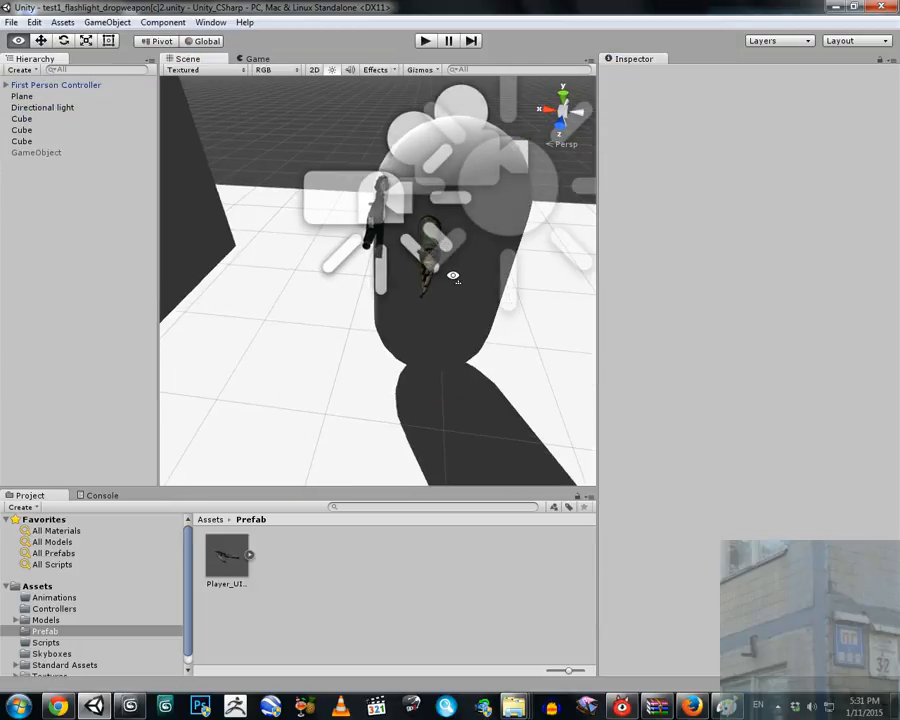
Place the Player_UI_AK47 prefab in the scene near the player capsule and set its Y rotation to 180.
drag(222, 573, 398, 308)
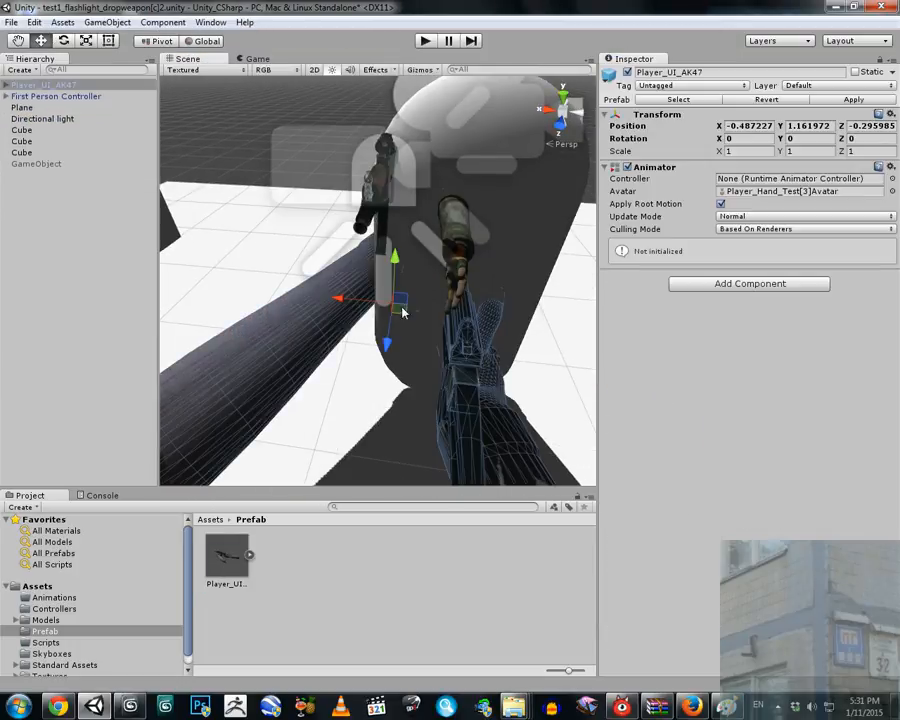
key(f)
click(800, 138)
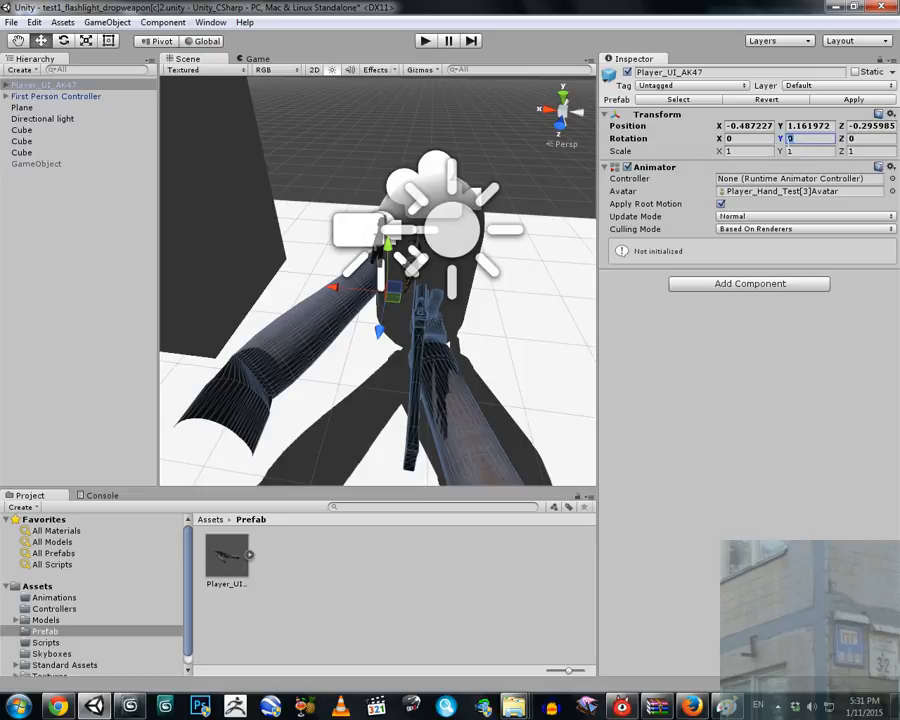
text(180)
key(Return)
Scale Player_UI_AK47 down uniformly to about 0.185.
key(r)
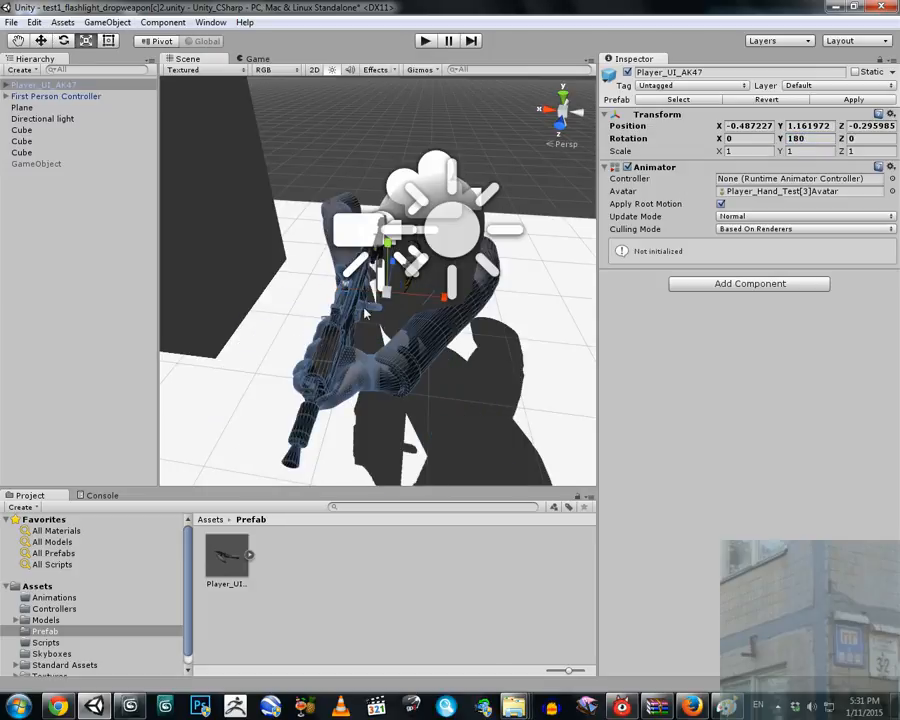
drag(387, 293, 374, 331)
key(f)
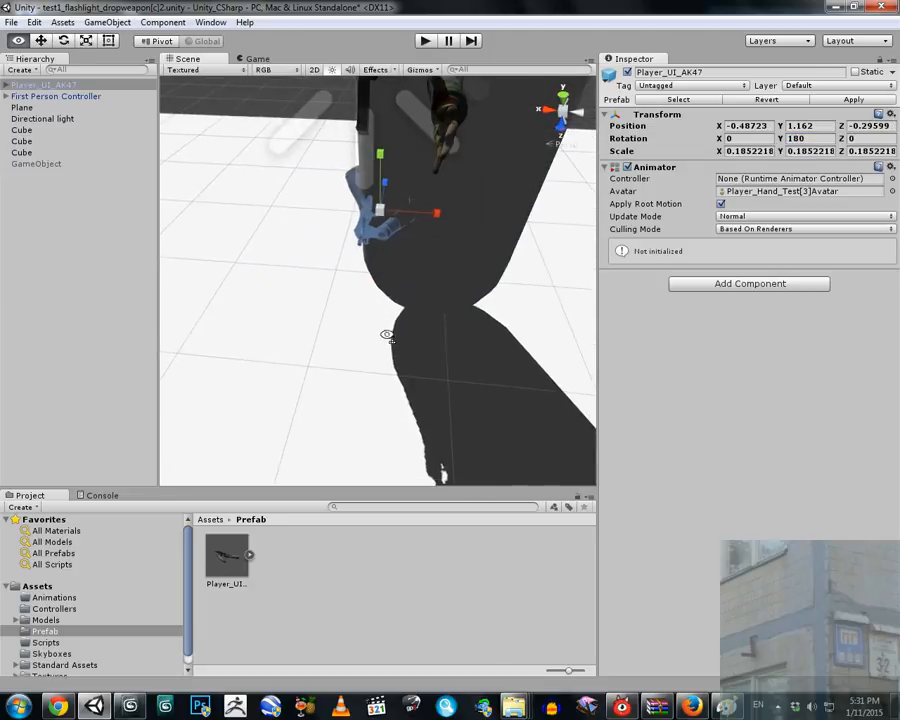
Raise Player_UI_AK47 to a Y position of about 1.86 and shift it forward to Z 0.17.
key(w)
drag(374, 240, 406, 170)
alt+drag(406, 170, 410, 223)
key(f)
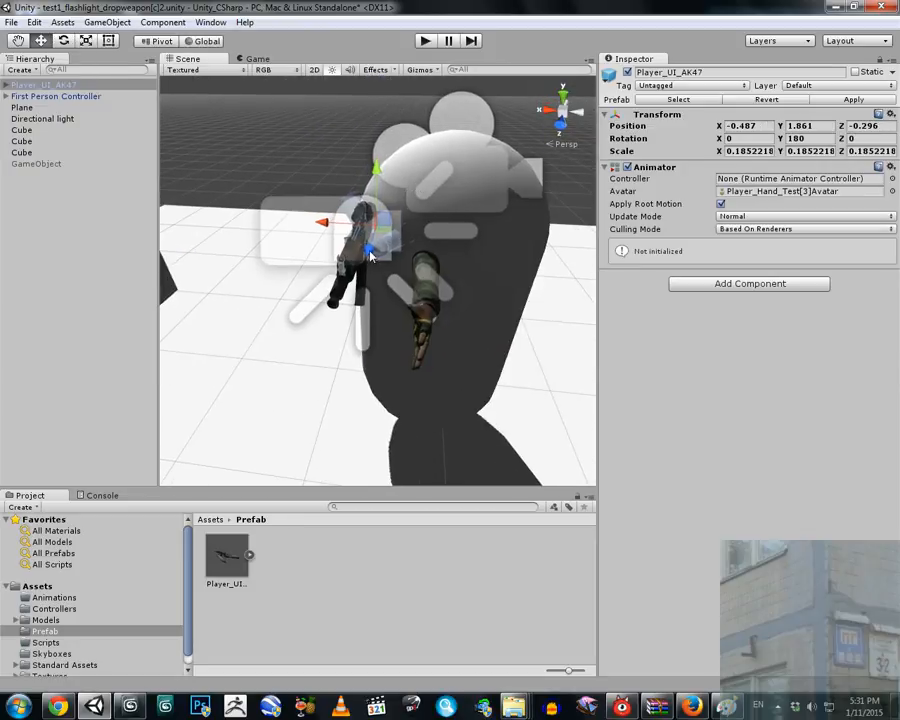
drag(370, 256, 345, 319)
Enlarge Player_UI_AK47 uniformly to a scale of about 0.24 to match the AKS-74U's size.
right_drag(352, 316, 352, 228)
key(w)
key(s)
key(w)
key(s)
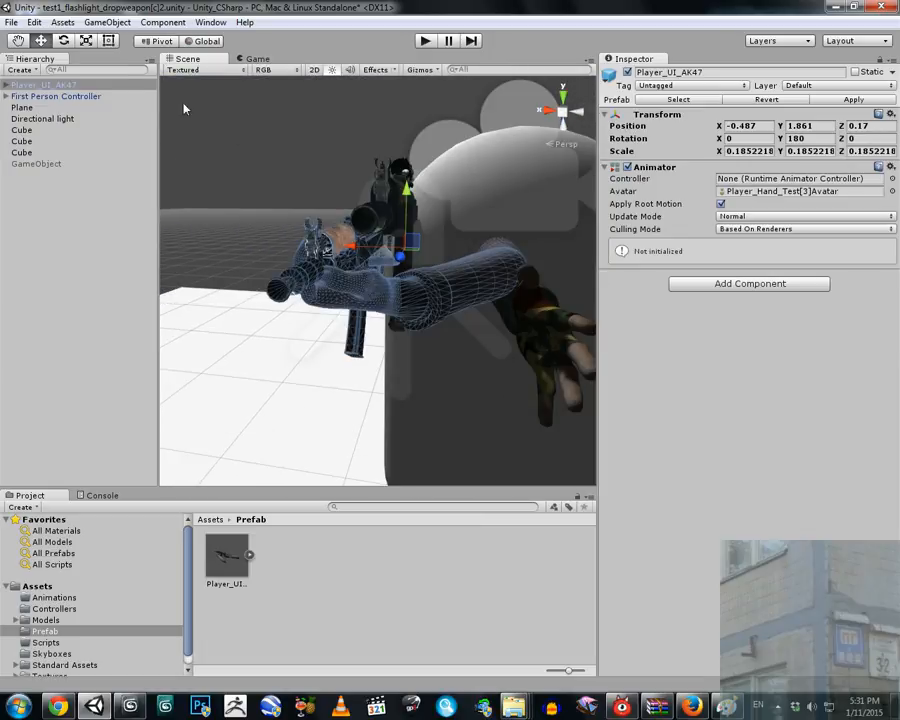
key(r)
drag(404, 247, 422, 243)
Align Player_UI_AK47 with the AKS-74U by moving it to about X -0.535, Y 1.895, Z -0.043.
key(w)
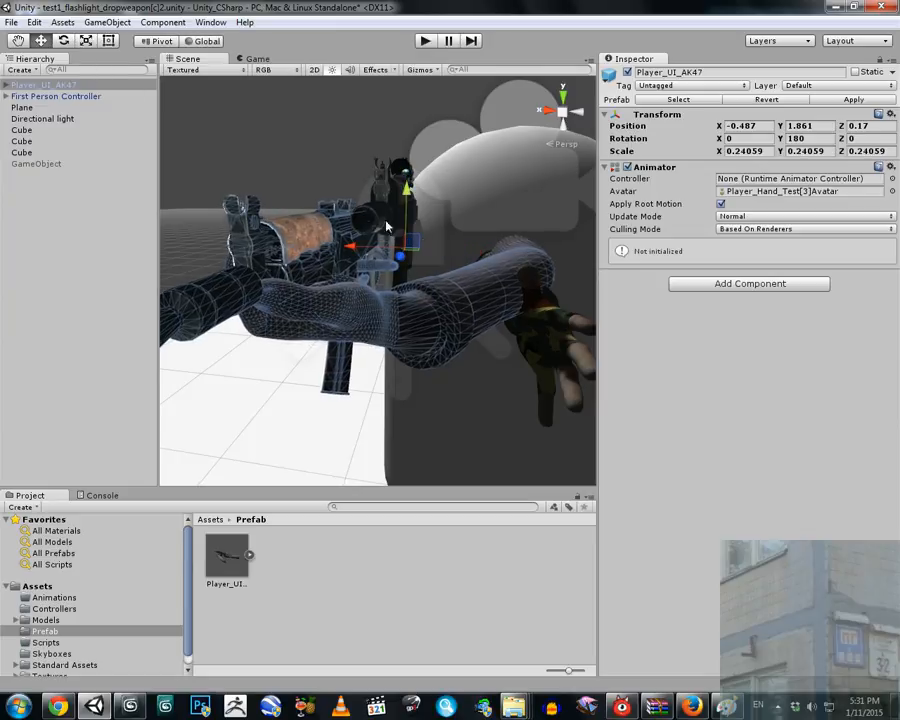
drag(356, 250, 406, 252)
right_drag(406, 252, 290, 267)
drag(461, 271, 493, 268)
right_drag(366, 284, 436, 228)
drag(436, 228, 436, 211)
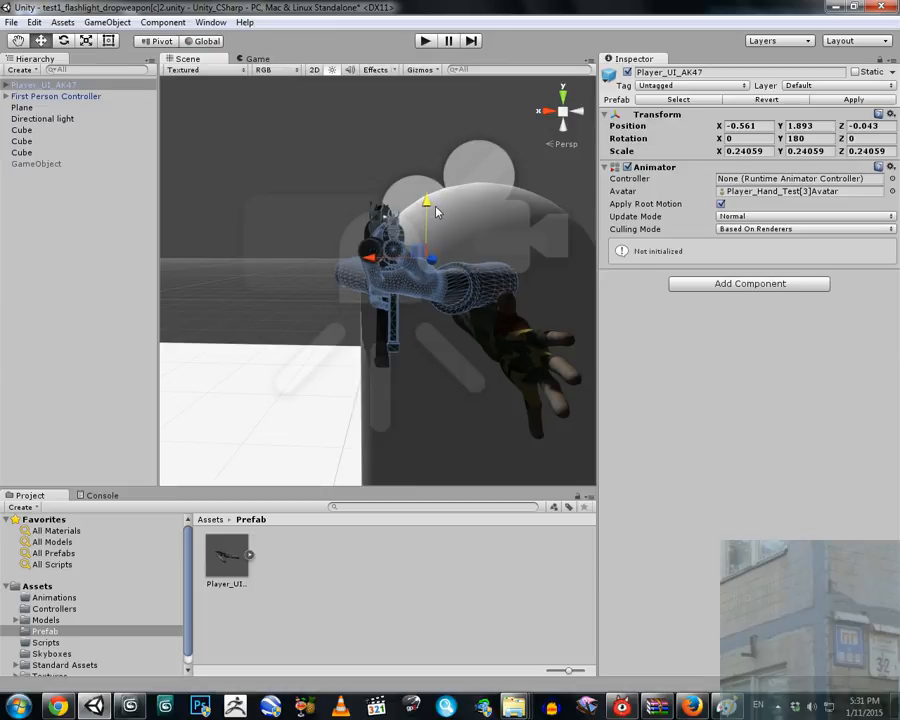
drag(370, 258, 365, 256)
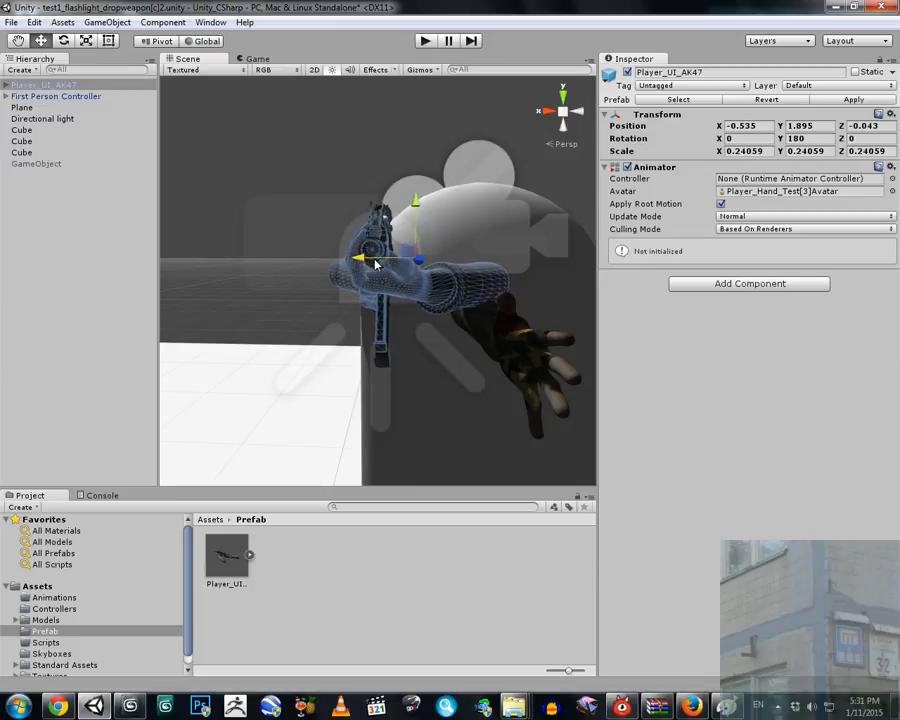
Make Player_UI_AK47 a child of Main Camera under First Person Controller.
right_drag(365, 256, 85, 278)
click(20, 84)
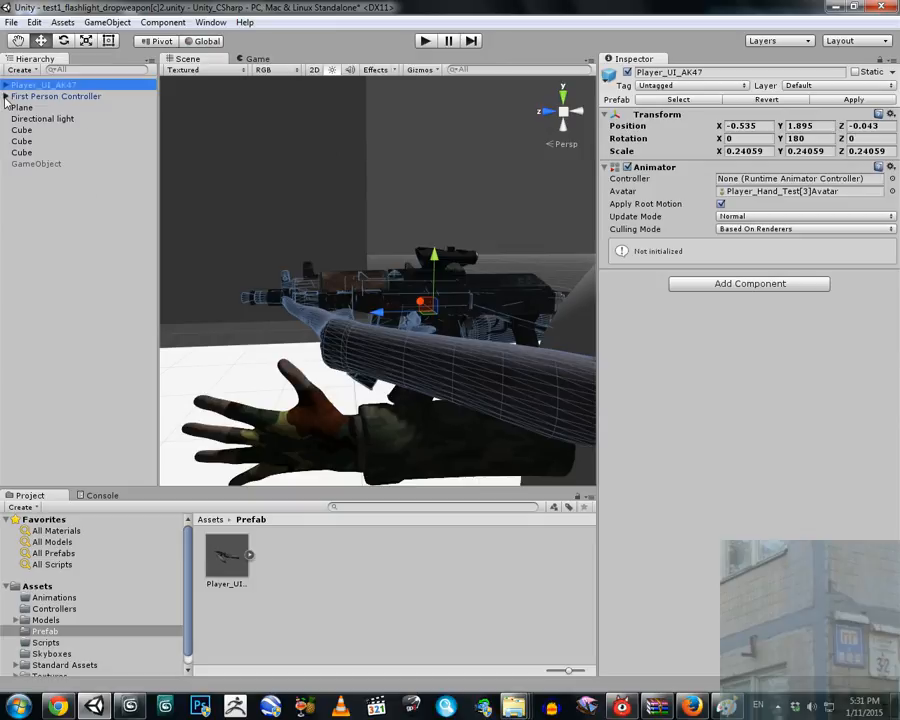
click(6, 96)
click(15, 119)
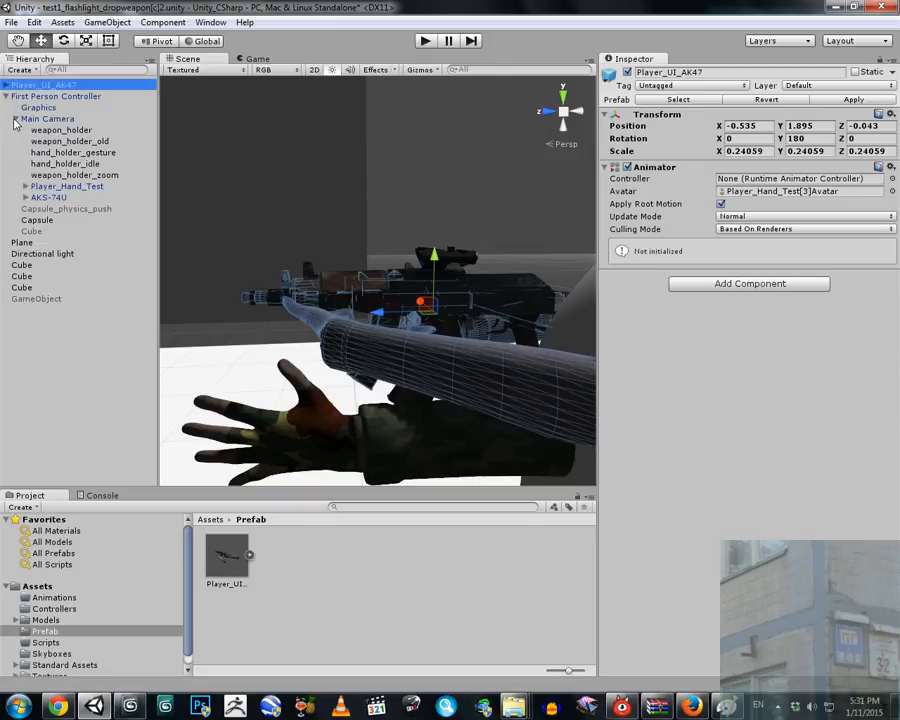
drag(33, 84, 44, 196)
Expand Player_UI_AK47 in the hierarchy and copy the Rigidbody component of AKS-74U.
click(45, 198)
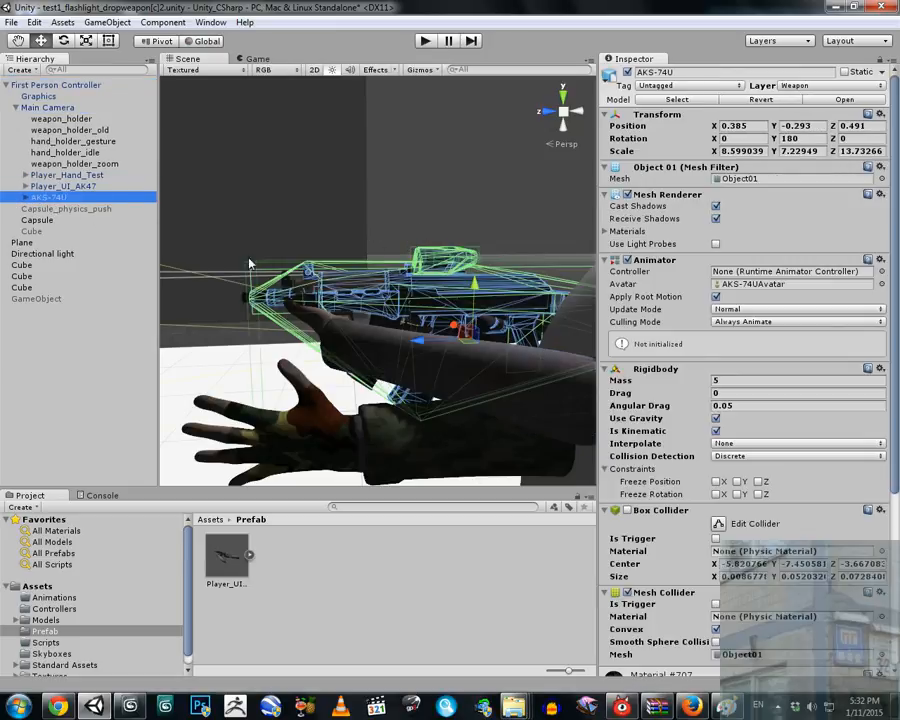
mouse_move(896, 382)
mouse_down()
mouse_move(896, 520)
mouse_move(893, 367)
mouse_up()
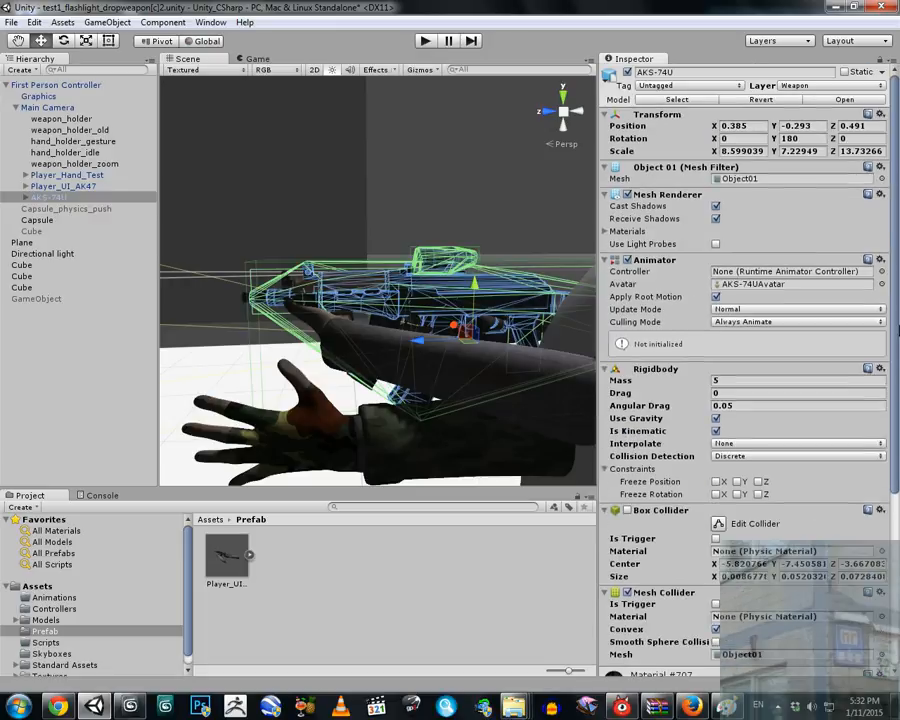
click(83, 188)
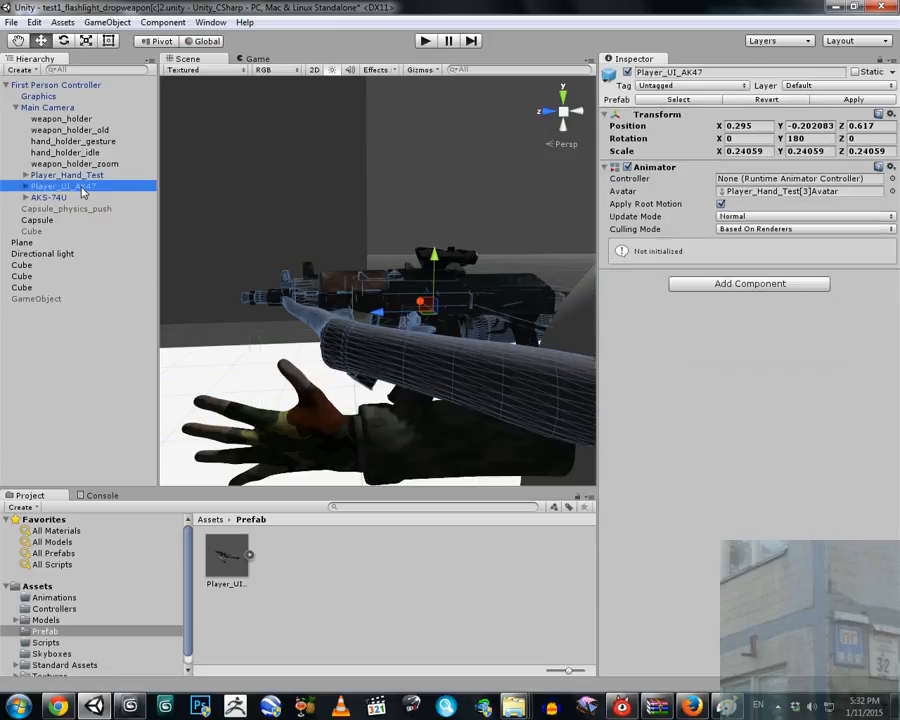
click(48, 199)
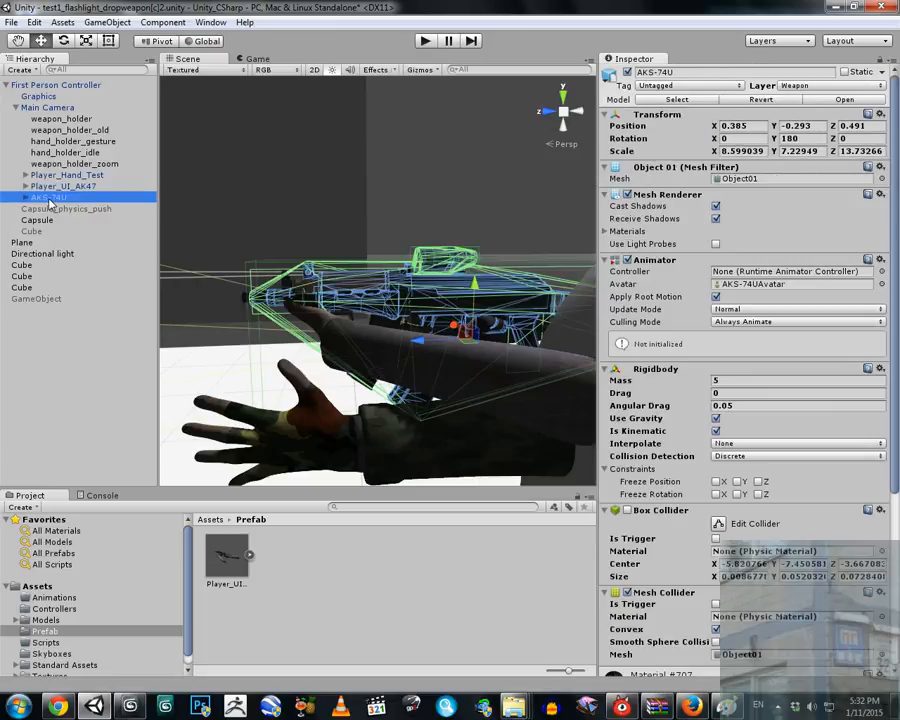
click(57, 190)
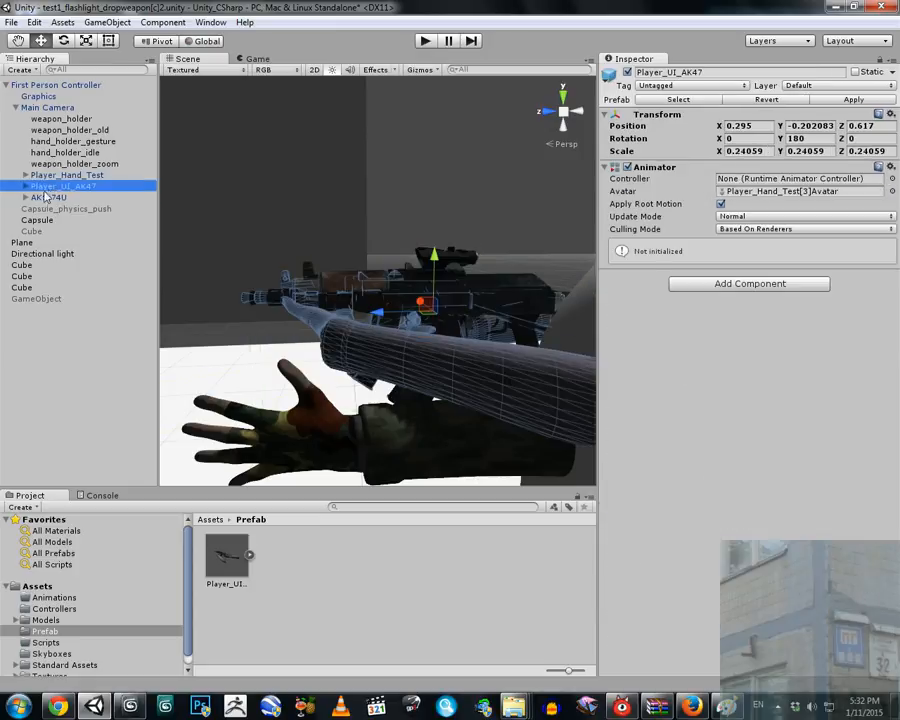
click(26, 187)
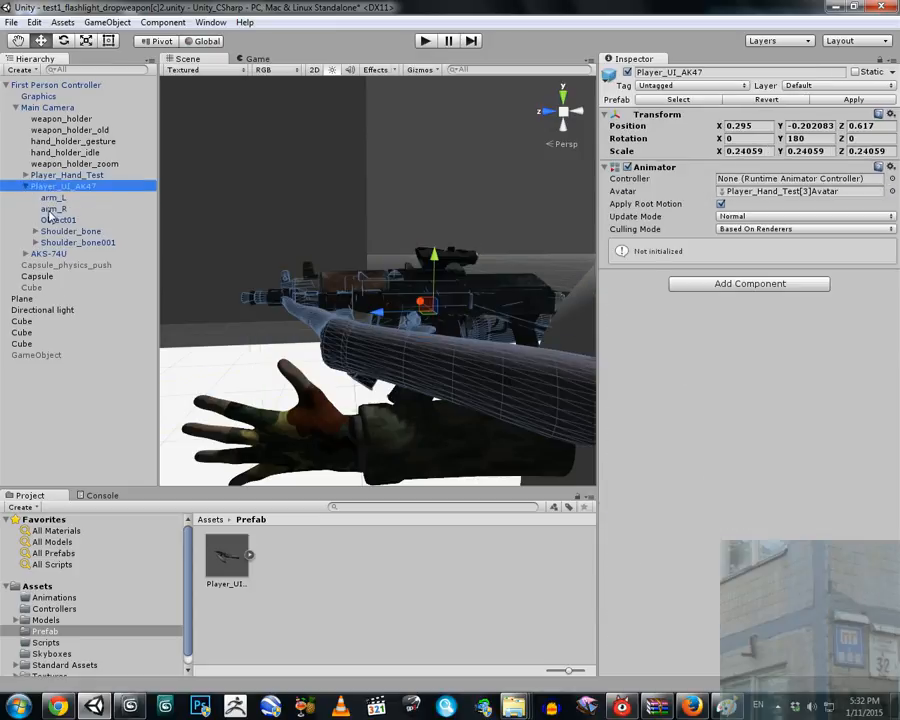
click(42, 255)
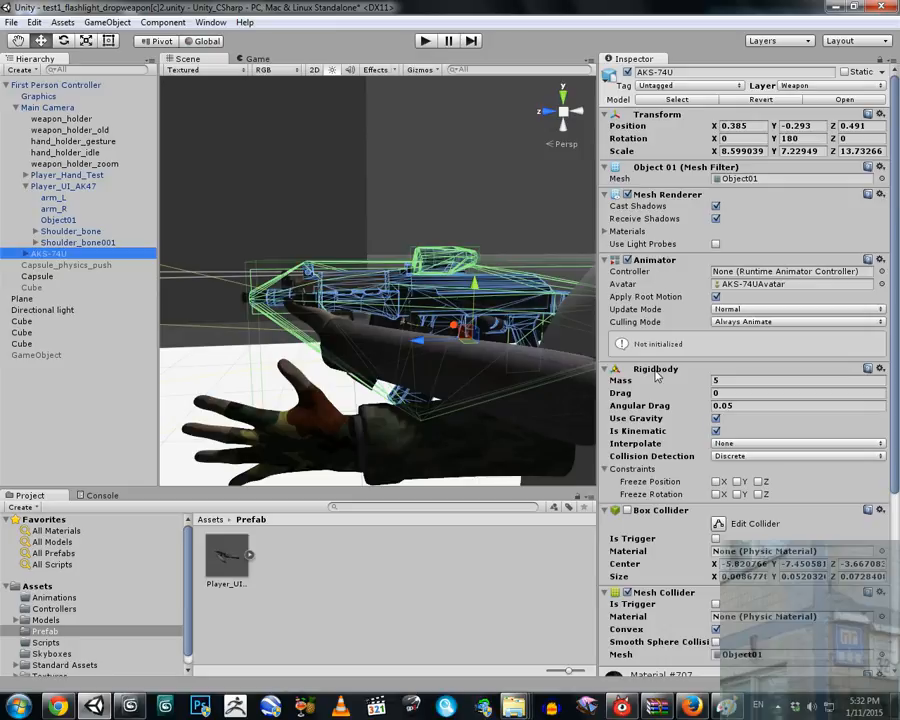
drag(895, 420, 898, 298)
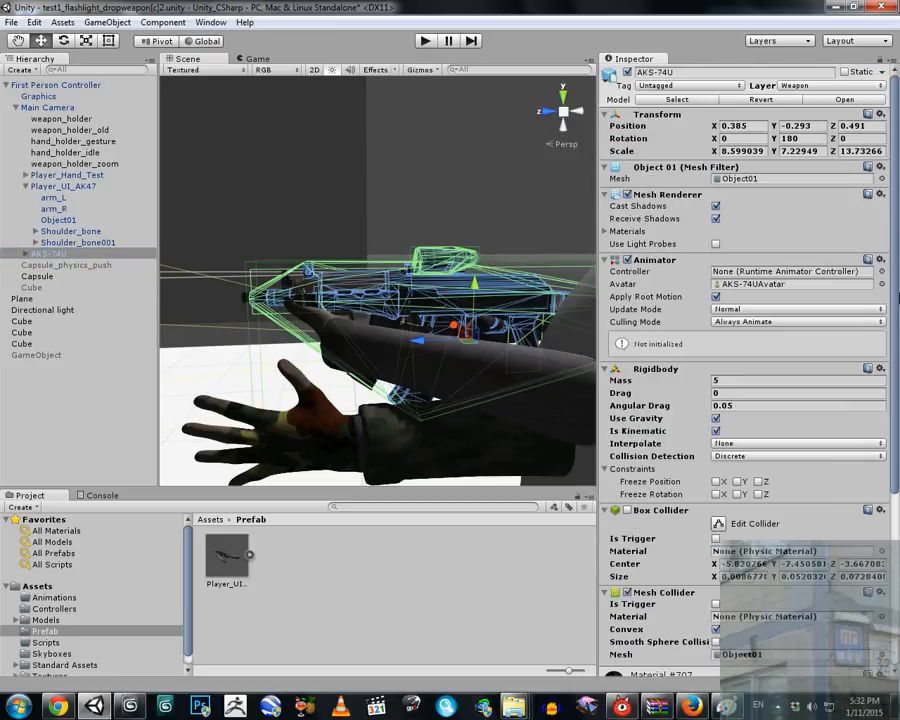
right_click(647, 374)
click(668, 475)
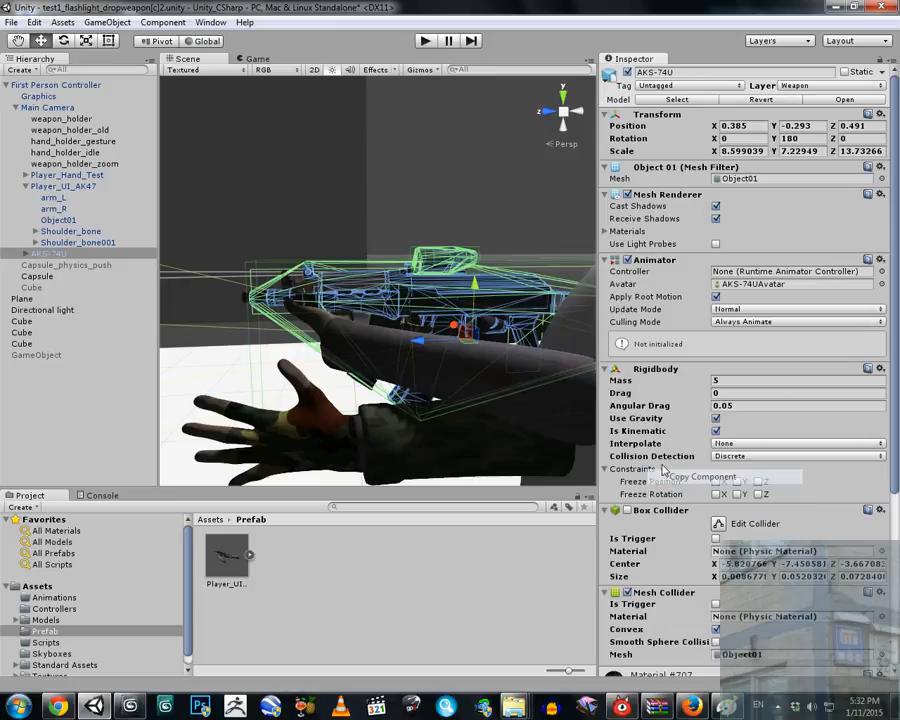
Add a Rigidbody component to arm_L, arm_R and Object01 under Player_UI_AK47 together.
click(59, 187)
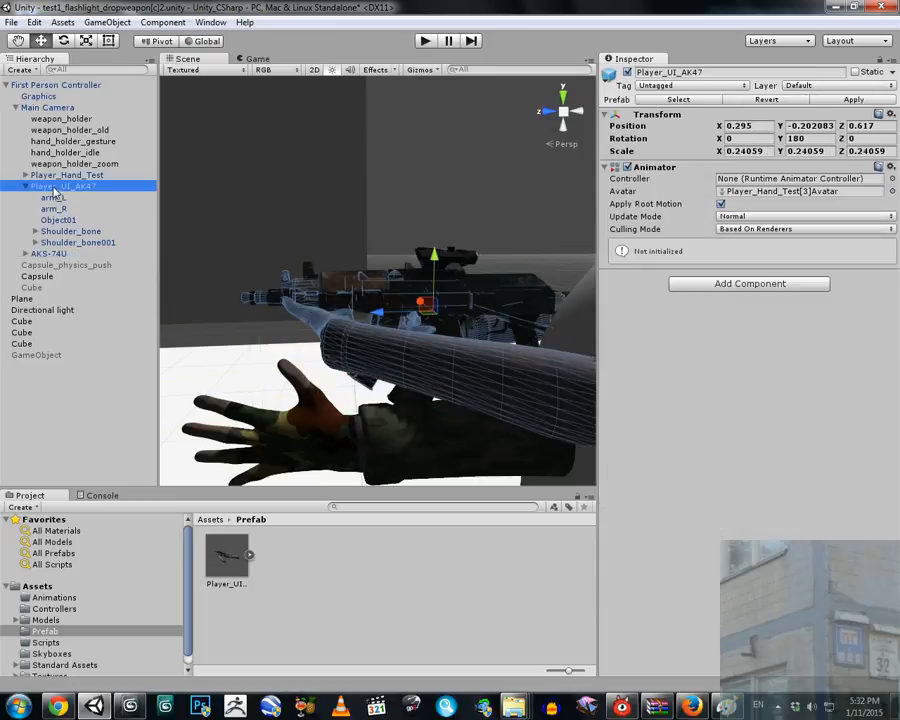
click(62, 199)
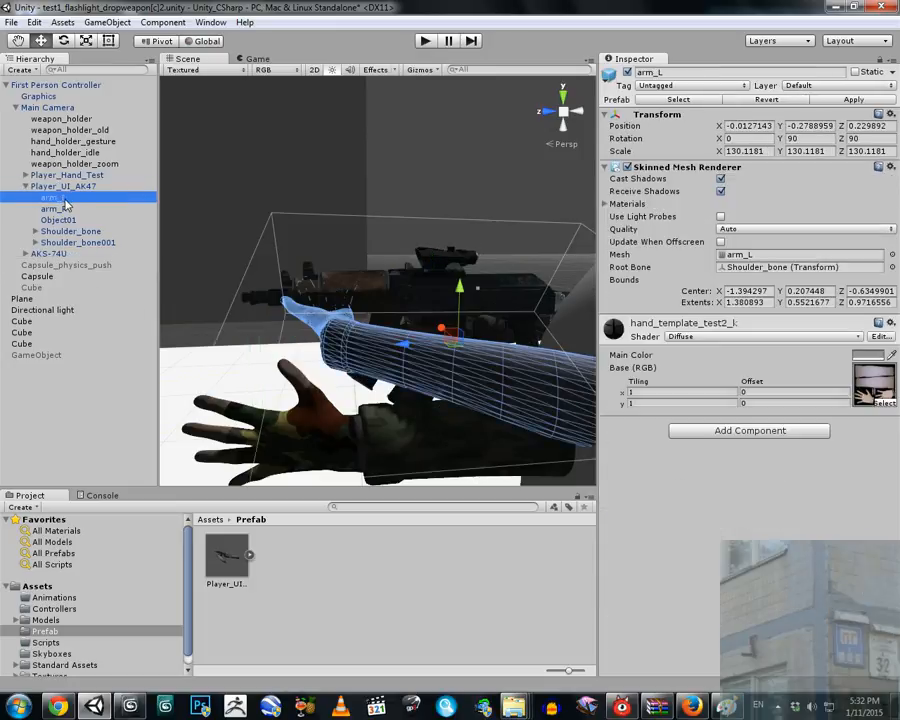
click(55, 209)
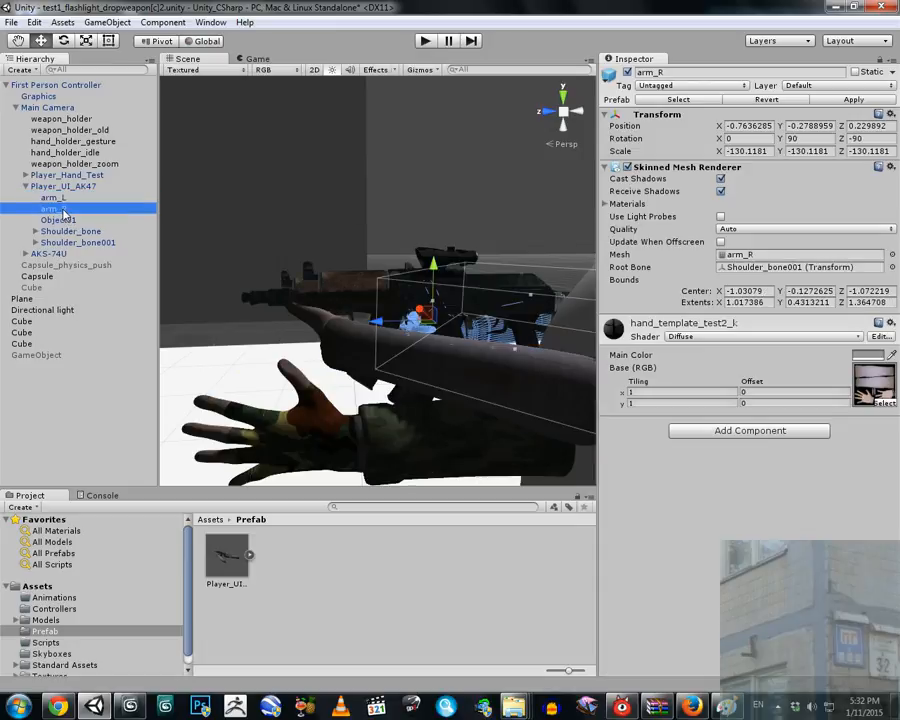
click(58, 220)
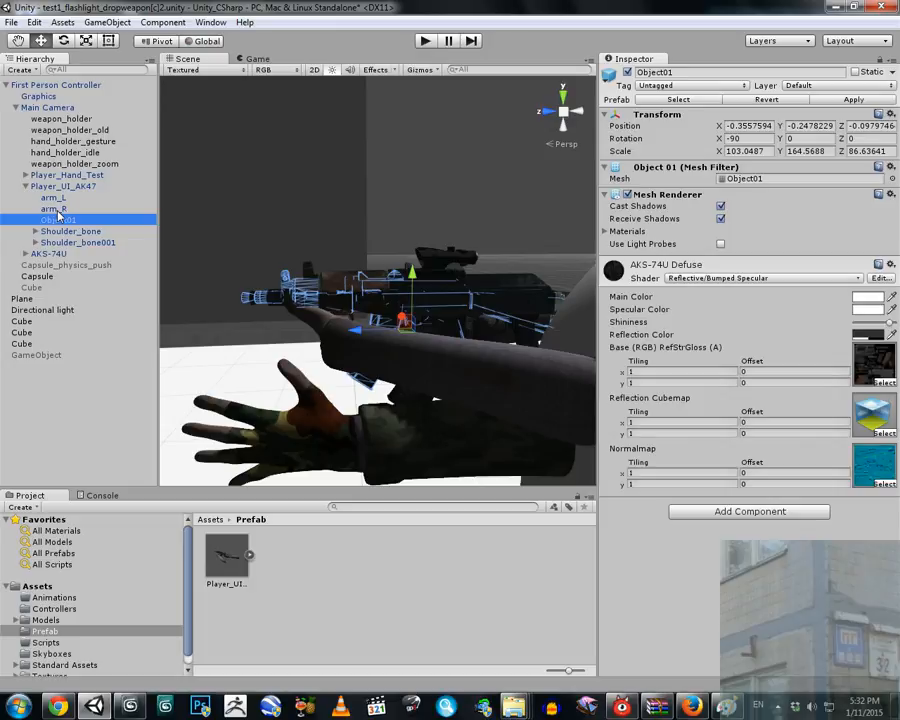
click(58, 210)
click(56, 220)
ctrl+click(54, 210)
ctrl+click(54, 199)
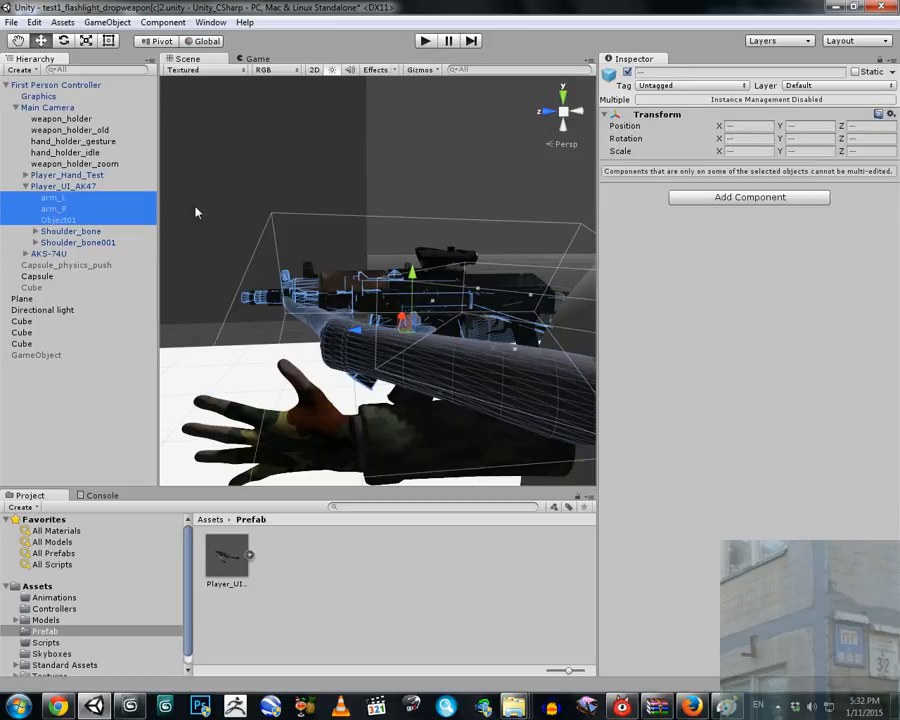
click(699, 200)
click(697, 251)
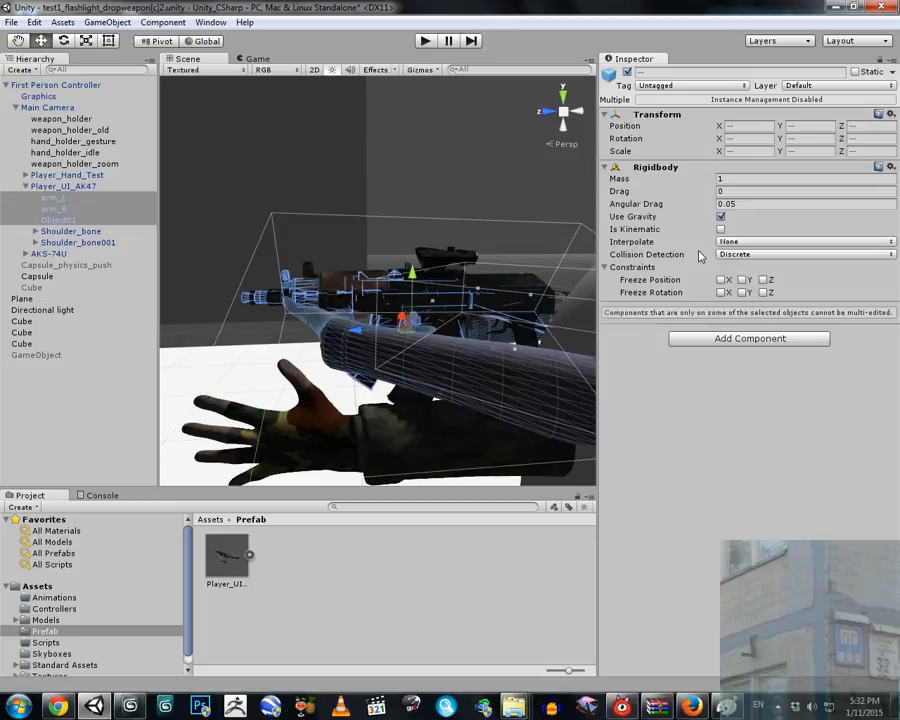
Paste the copied AKS-74U Rigidbody values onto the Rigidbody of arm_L, arm_R and Object01.
right_click(645, 168)
click(718, 307)
Add a convex Mesh Collider to arm_L, arm_R and Object01 together, using the AKS-74U's components as reference.
click(42, 253)
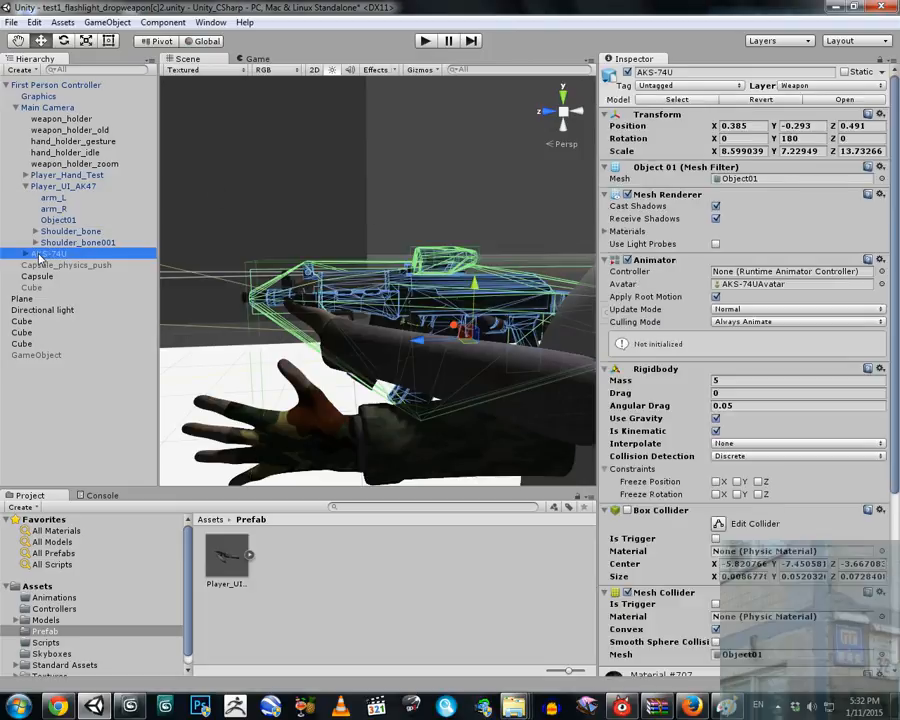
scroll(897, 373, down, 4)
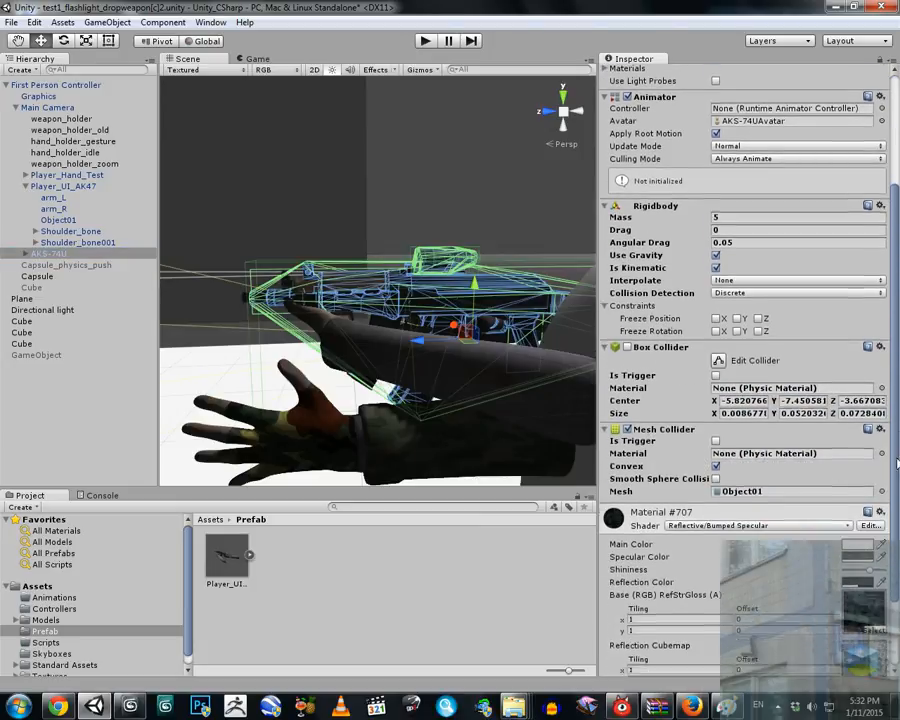
scroll(897, 300, down, 3)
scroll(897, 283, up, 7)
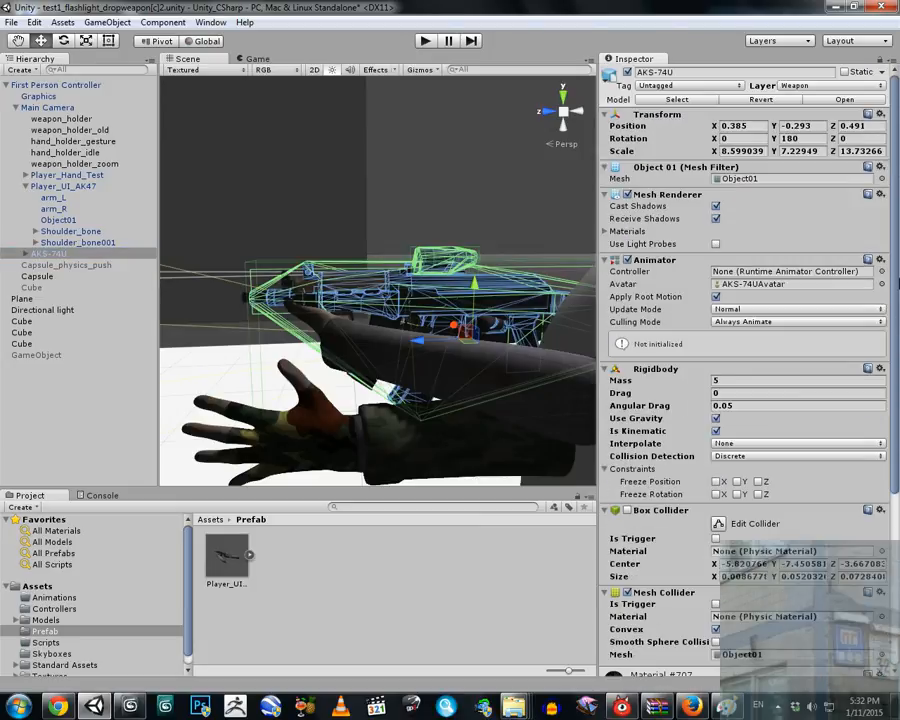
click(55, 197)
shift+click(52, 208)
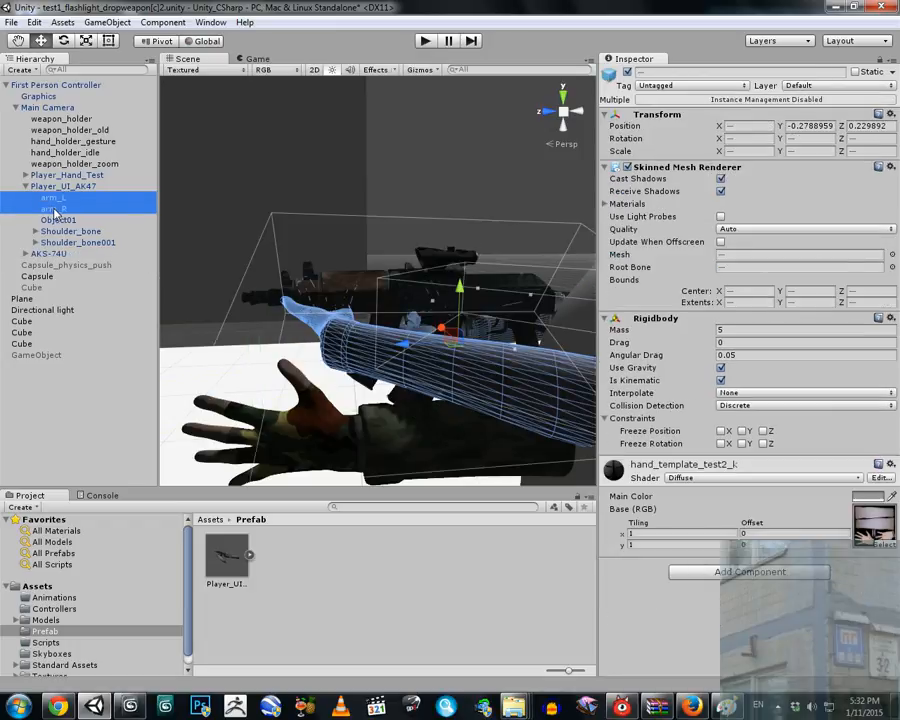
shift+click(52, 220)
click(713, 340)
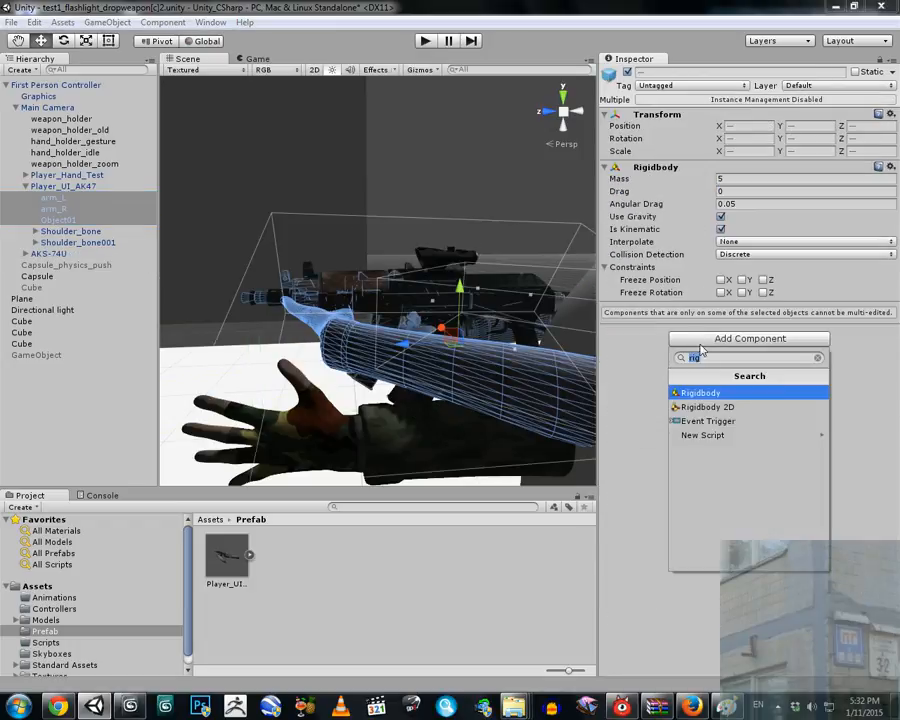
text(ms)
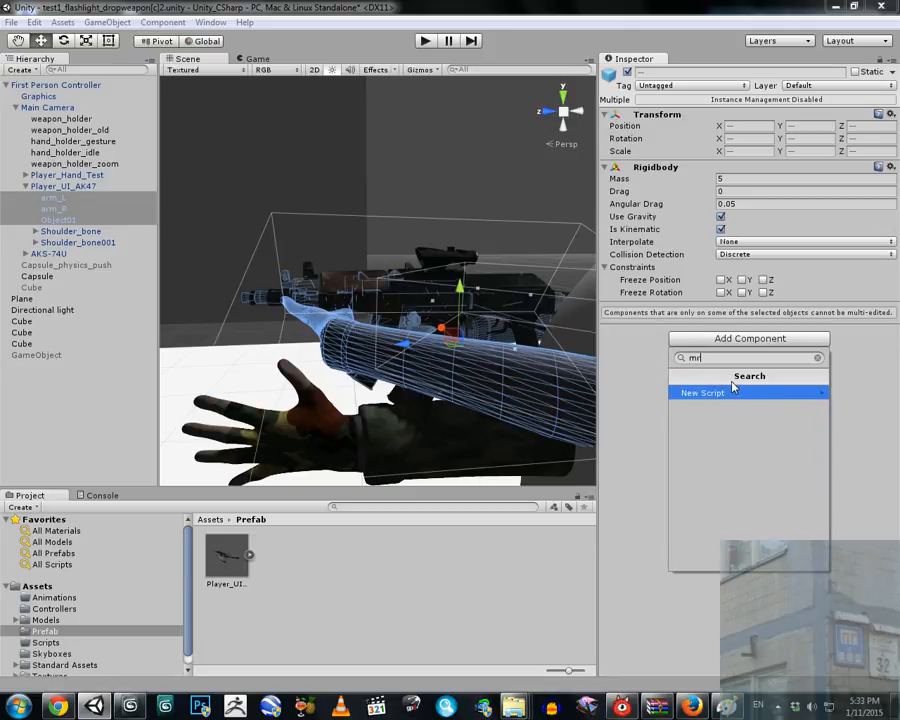
key(BackSpace)
text(esh)
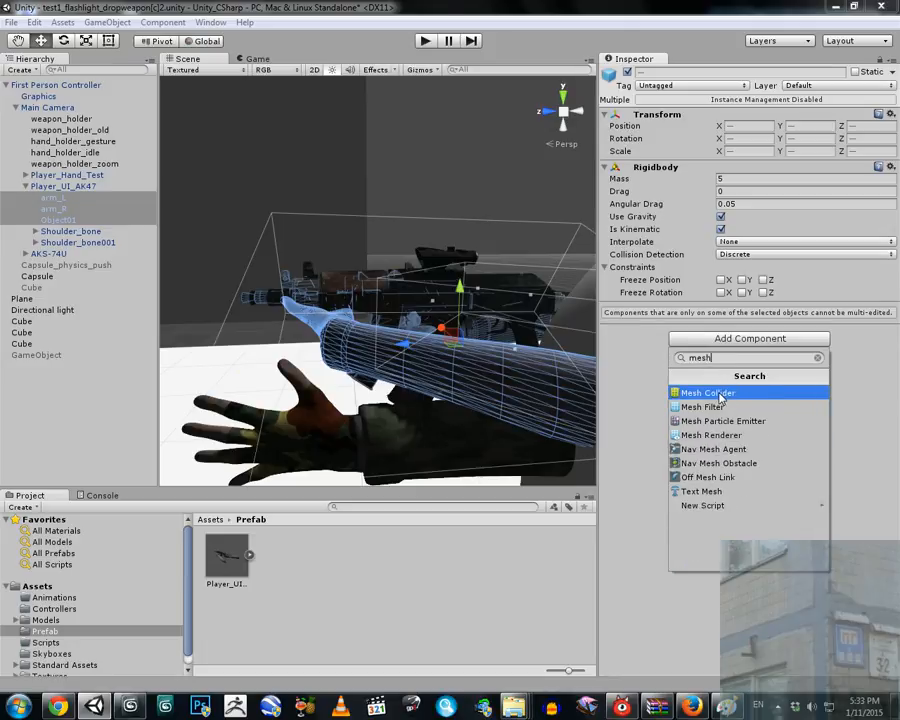
click(735, 392)
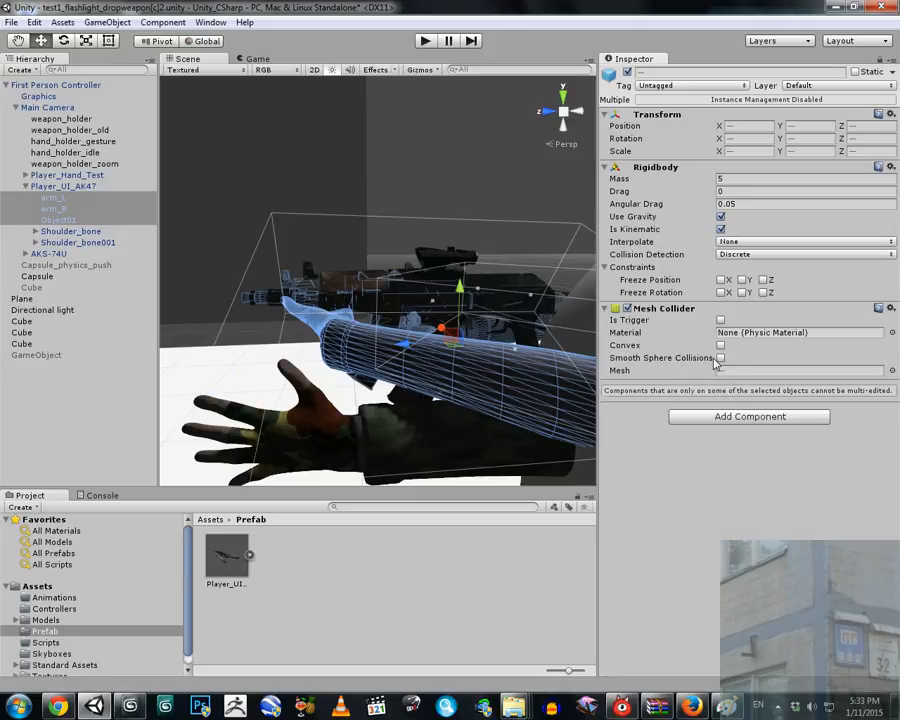
click(720, 346)
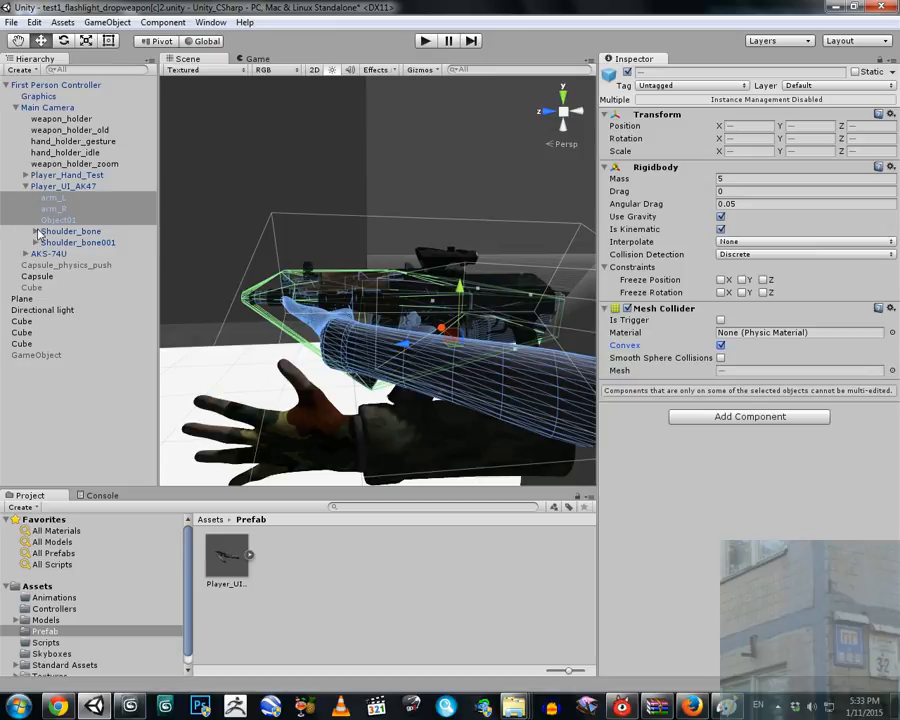
Move the ACOG scope and the Spotlight from AKS-74U into Player_UI_AK47.
click(45, 253)
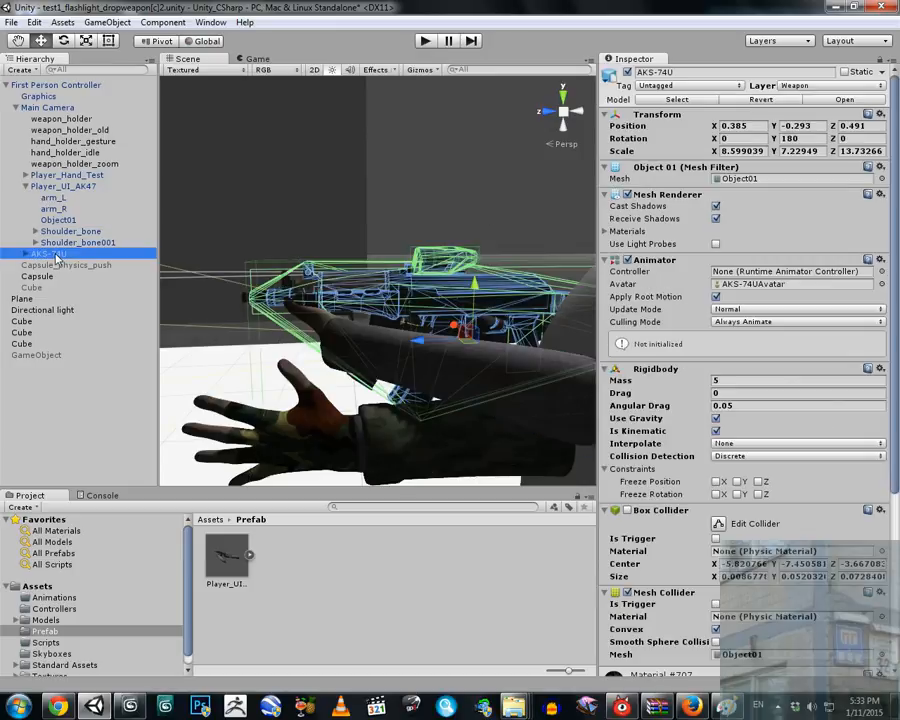
click(25, 253)
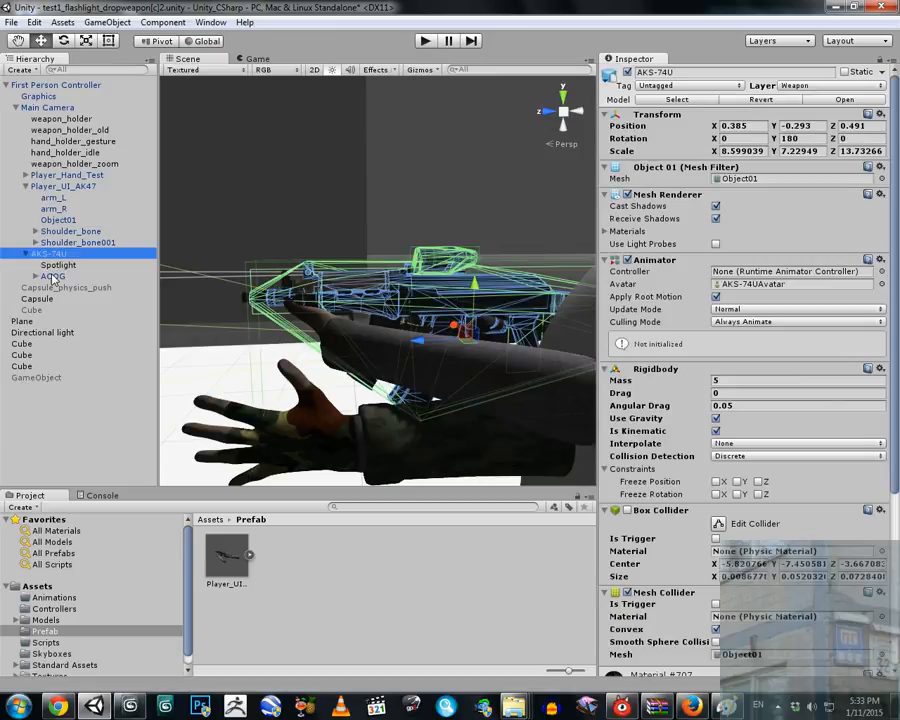
click(54, 277)
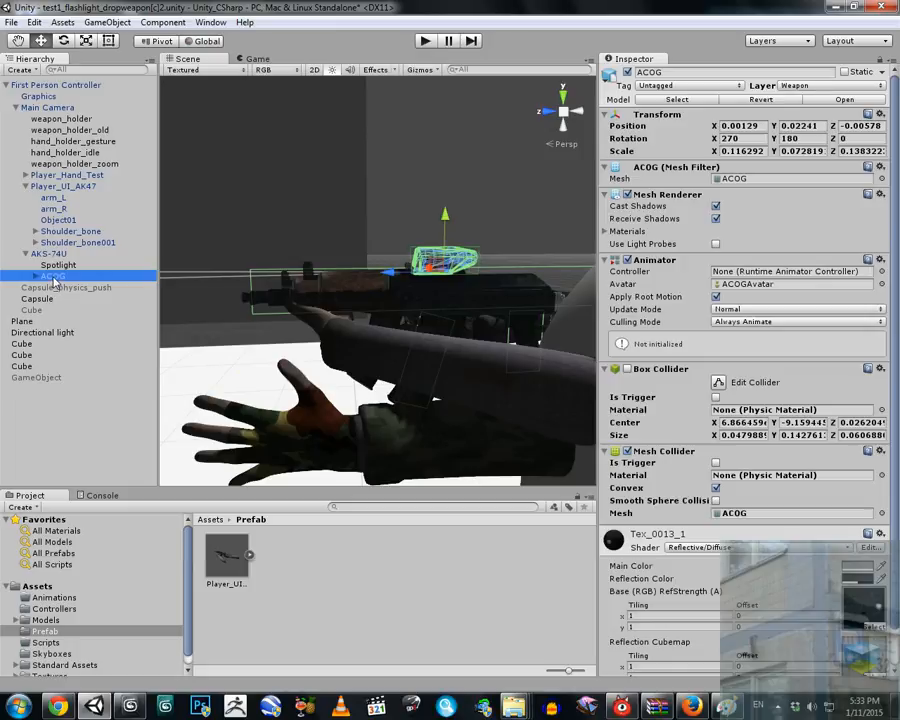
drag(54, 284, 60, 197)
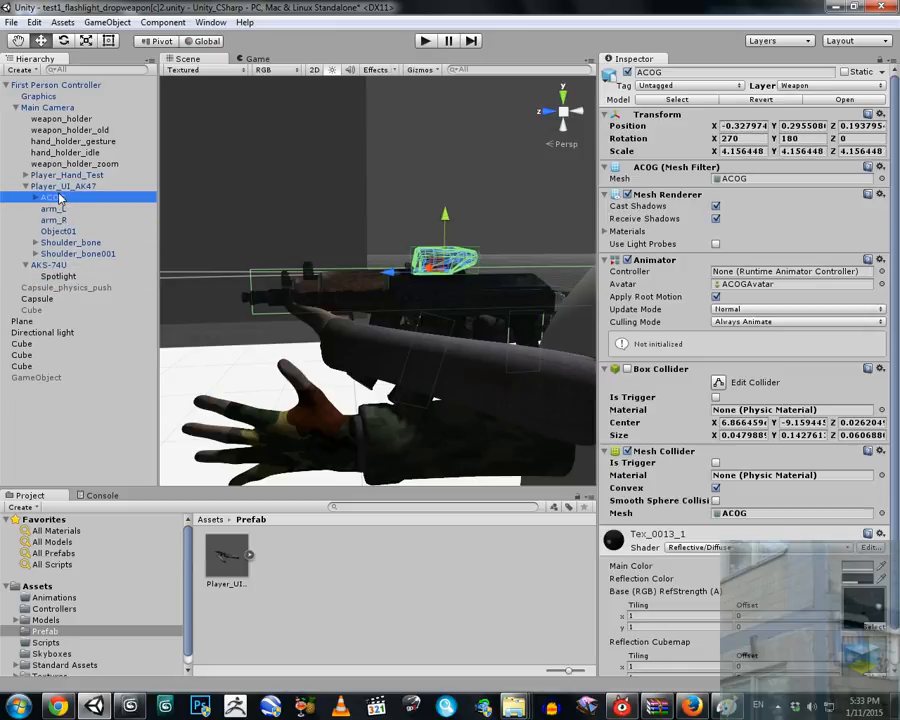
click(57, 277)
drag(57, 280, 62, 187)
Deactivate the old AKS-74U object under Main Camera.
click(52, 276)
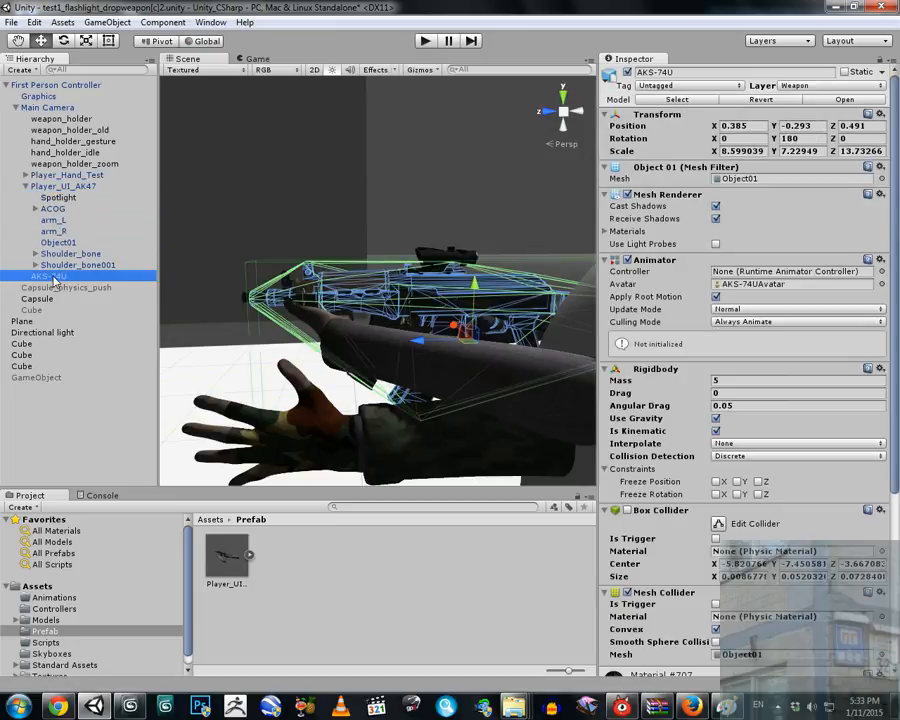
drag(897, 246, 897, 462)
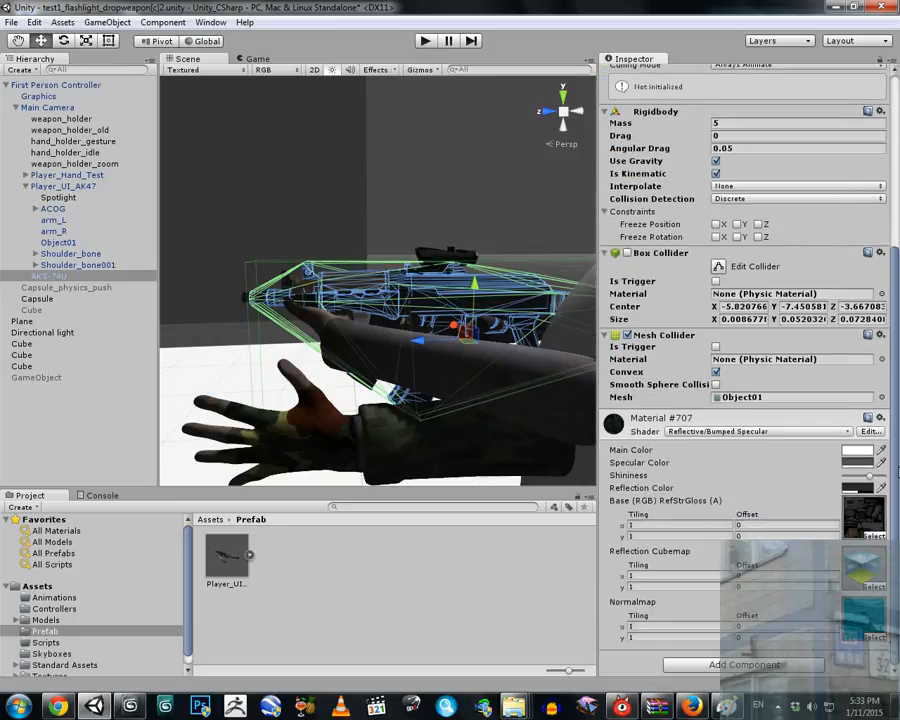
drag(898, 227, 898, 65)
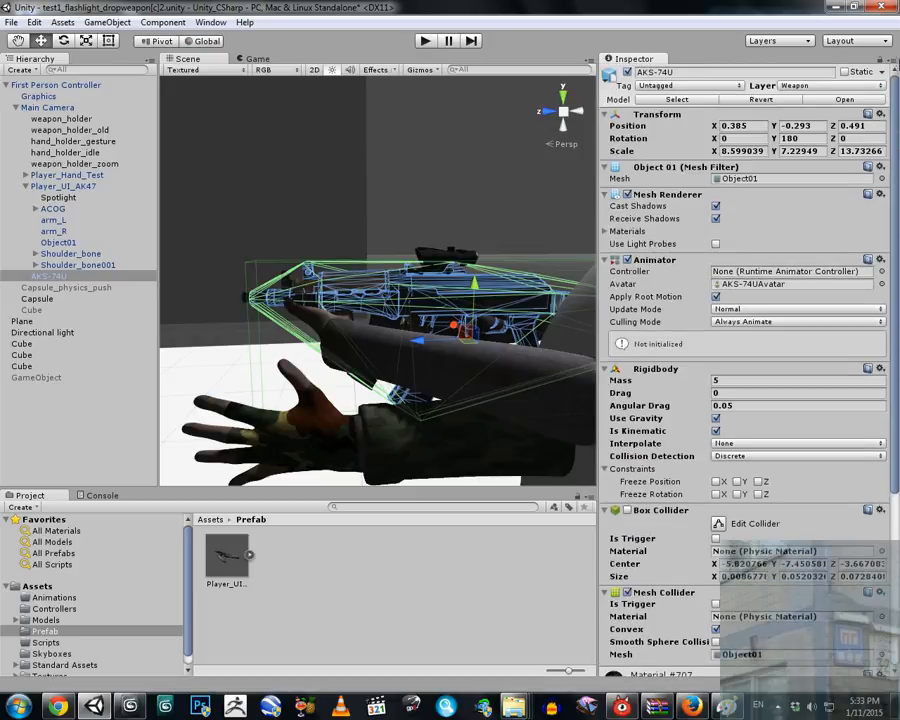
click(626, 73)
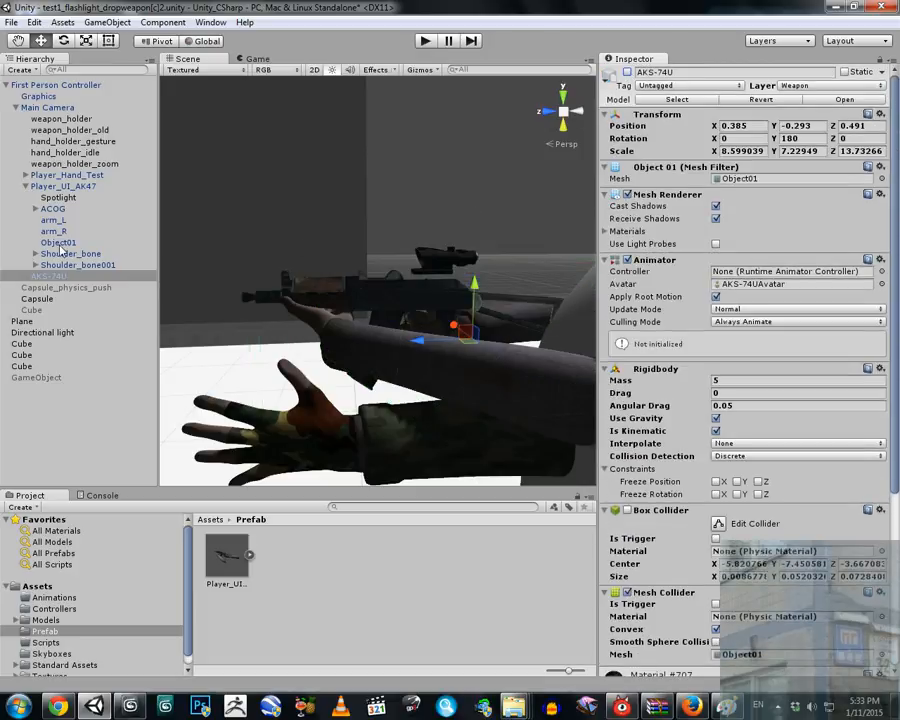
Lower the ACOG scope onto the new rifle, to about Y 0.248.
click(53, 209)
drag(445, 218, 445, 224)
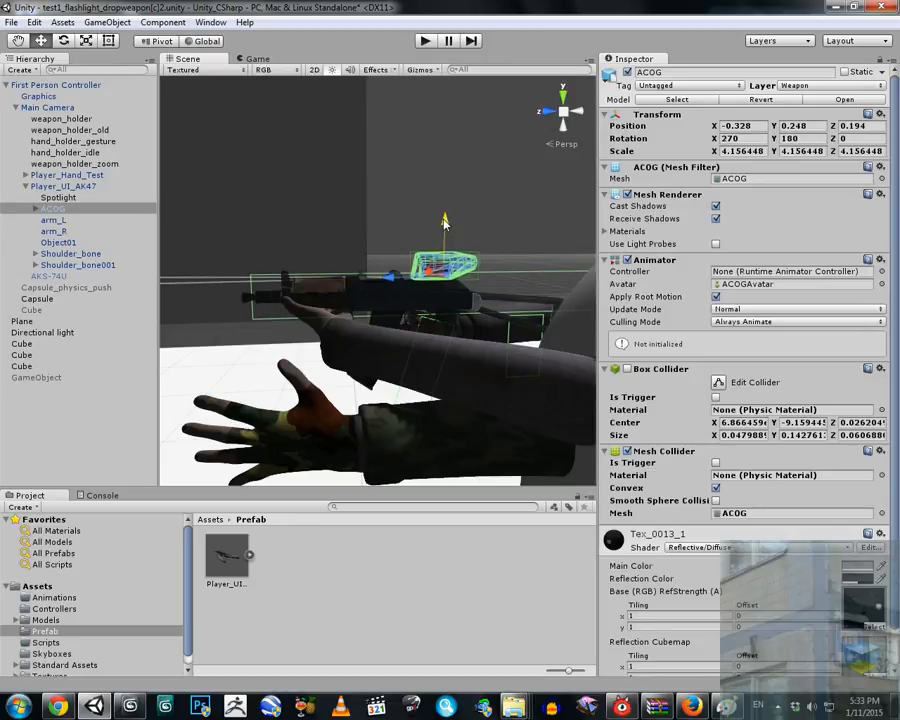
Examine the Cube colliders in the ACOG's GameObject child and collapse the ACOG hierarchy again.
click(36, 209)
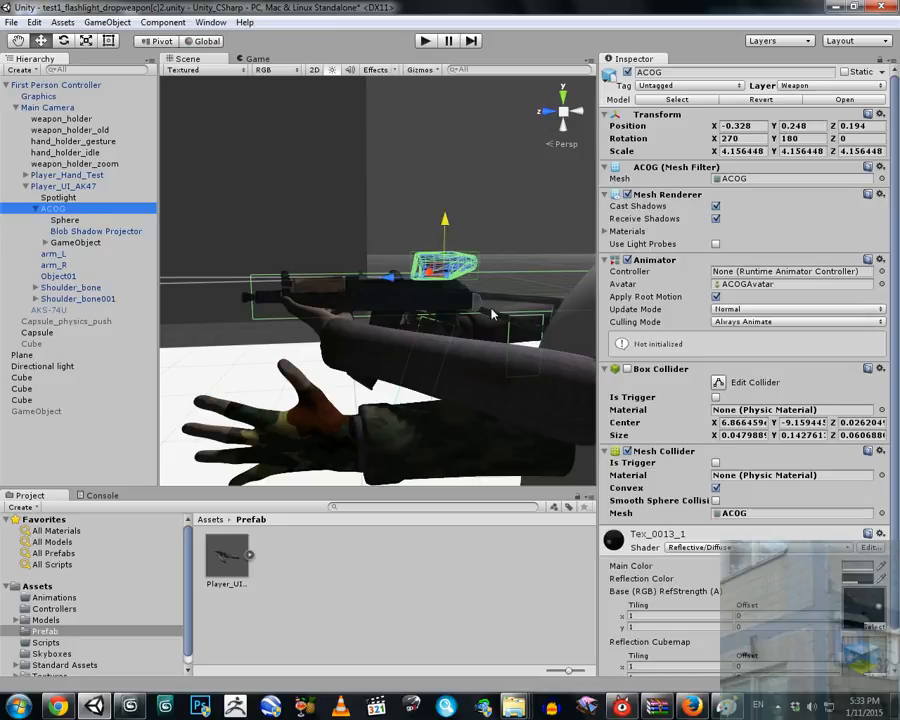
click(45, 242)
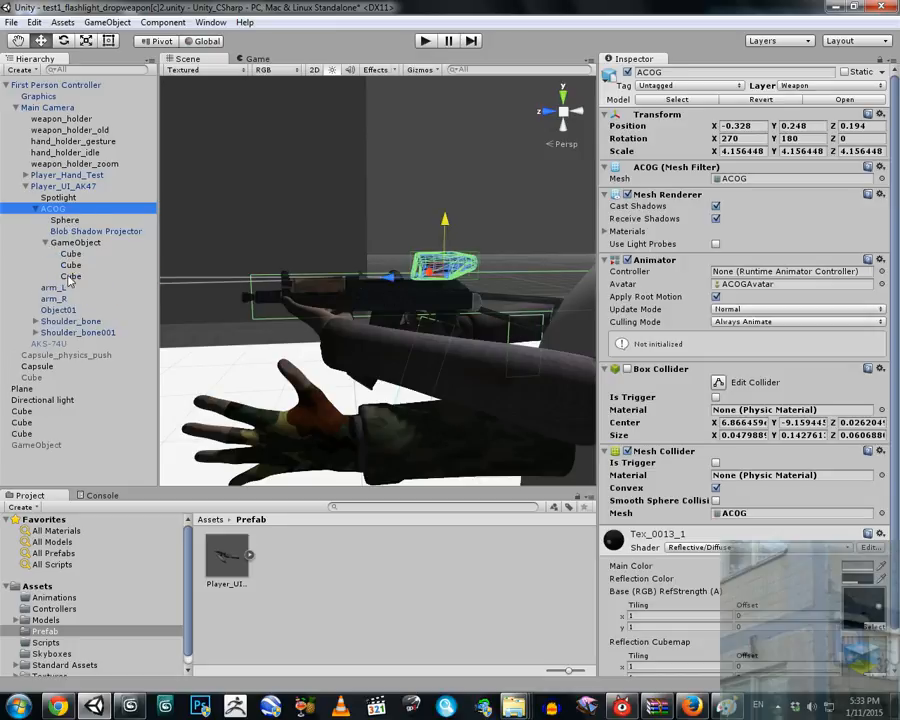
click(70, 276)
click(70, 265)
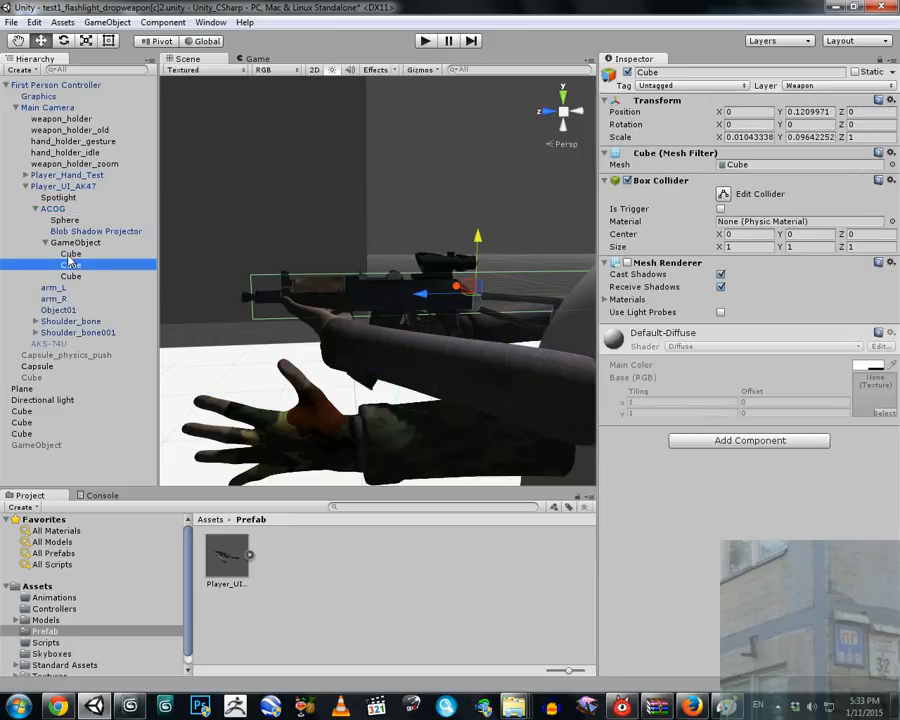
click(70, 254)
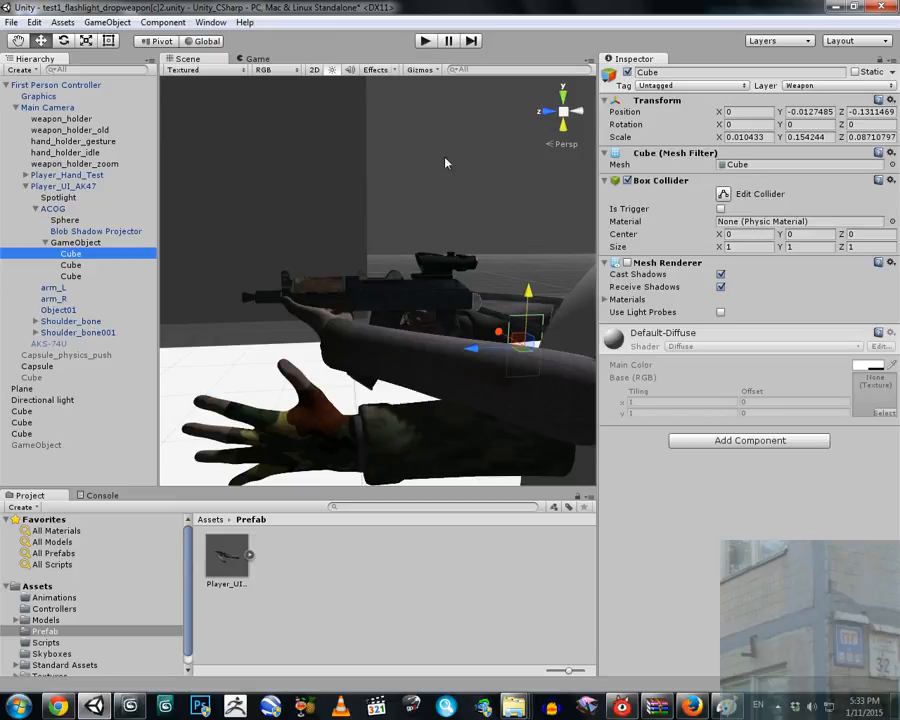
click(44, 244)
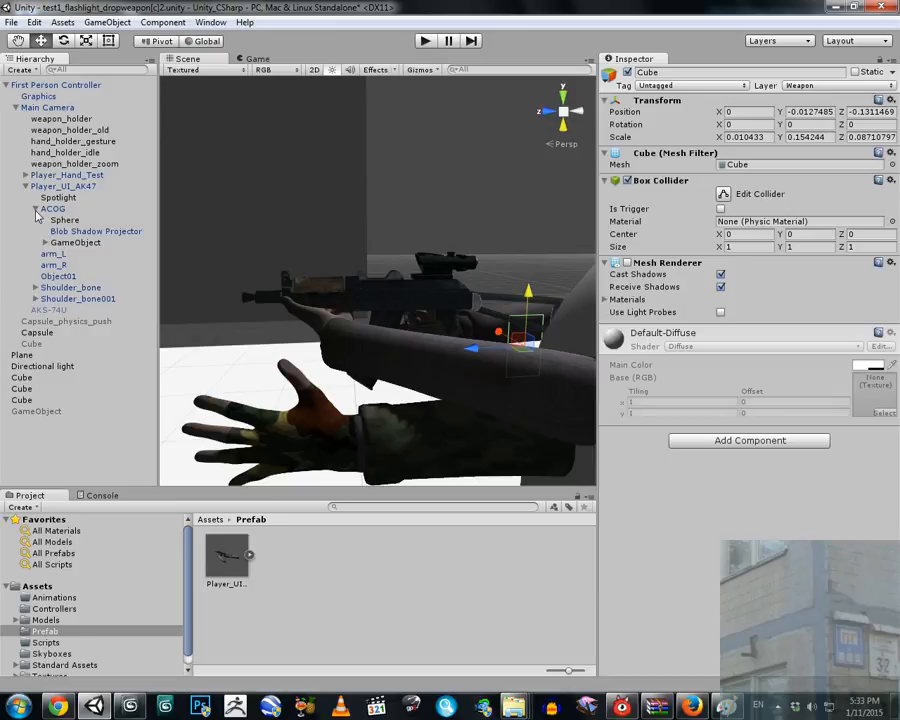
click(36, 210)
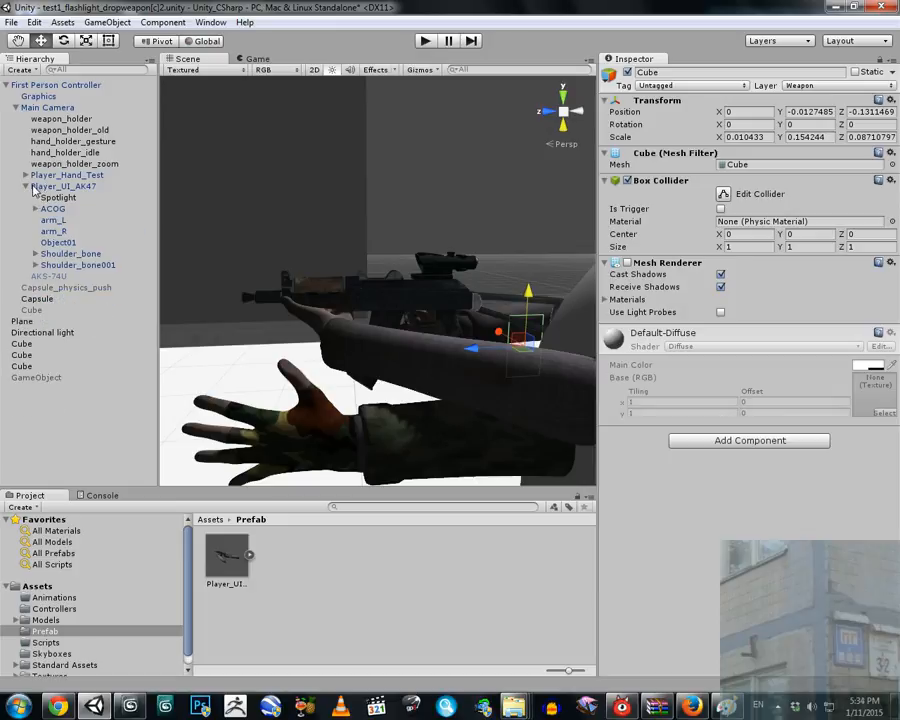
Check the Player_Controls script's object assignments on First Person Controller.
click(45, 107)
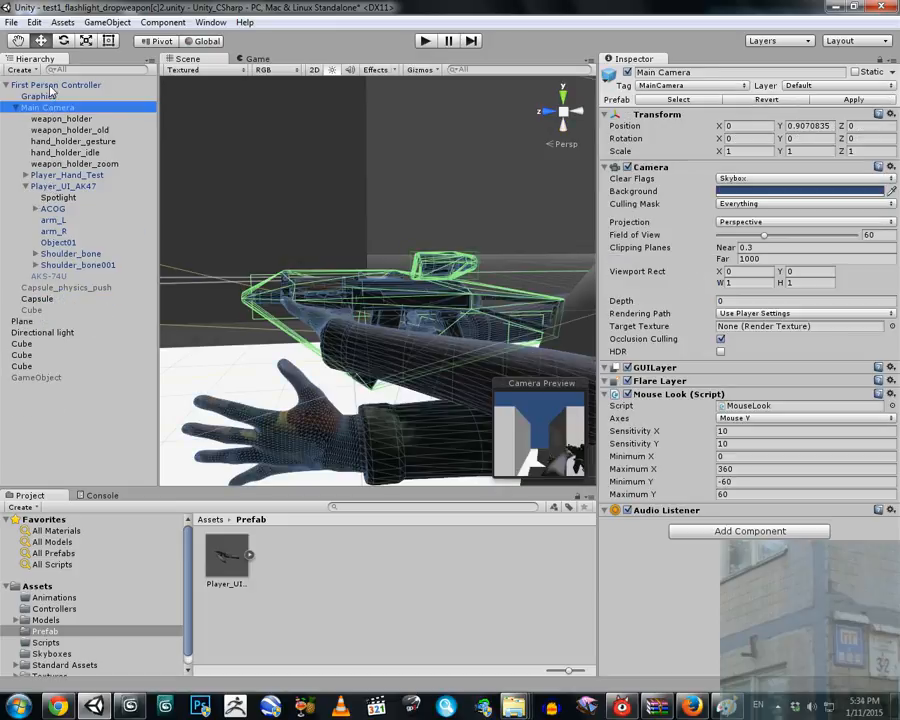
click(52, 85)
scroll(745, 400, down, 3)
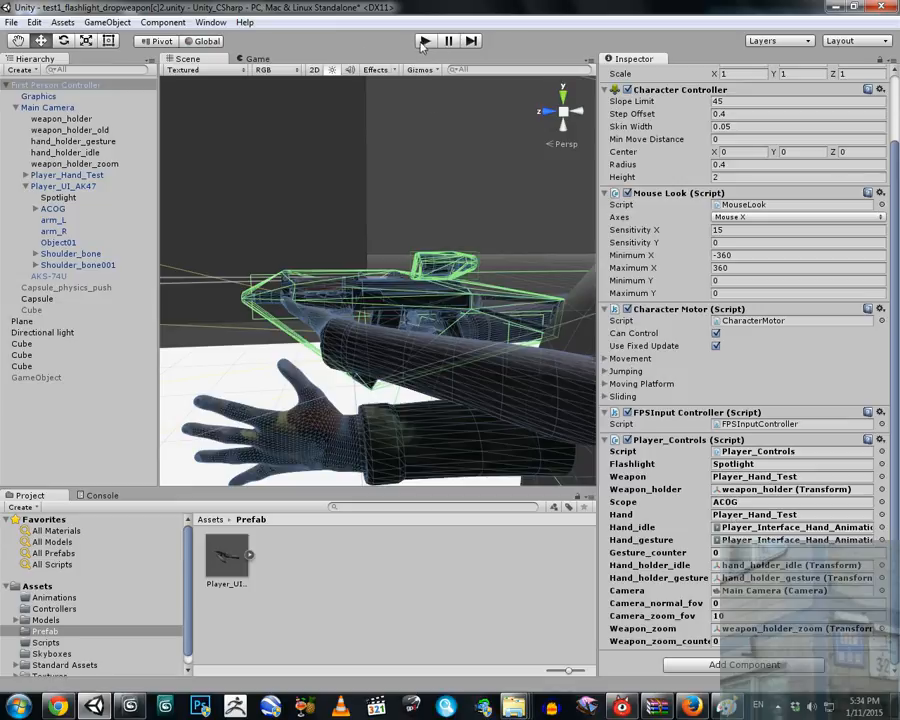
Play-test the scene in the Game view, trying the hand and weapon controls, and stop play mode.
click(256, 59)
click(424, 42)
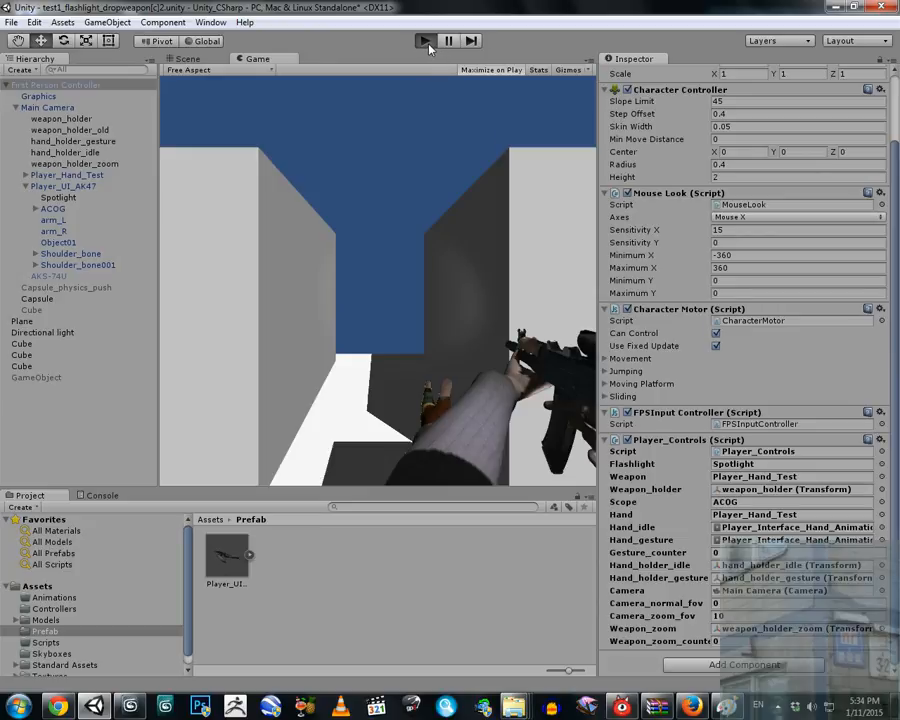
click(428, 44)
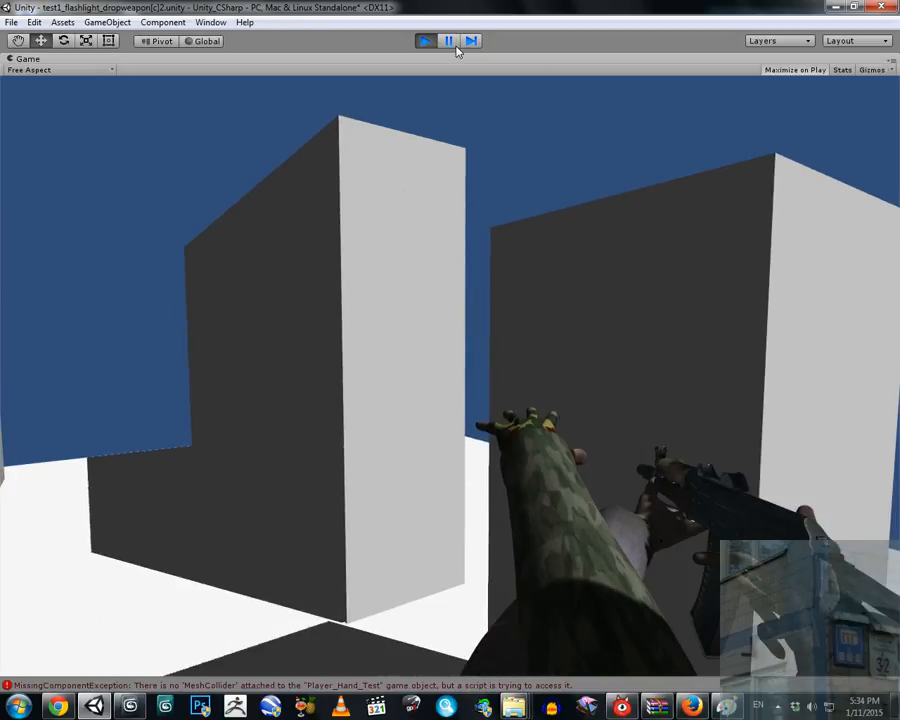
key(2)
right_drag(457, 48, 440, 58)
key(1)
key(2)
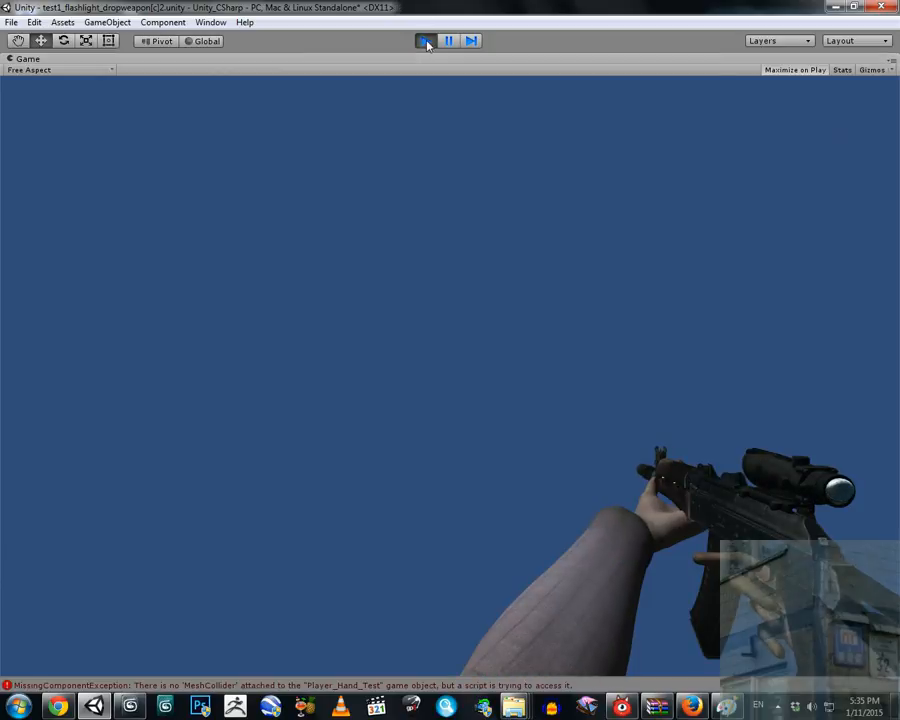
click(425, 41)
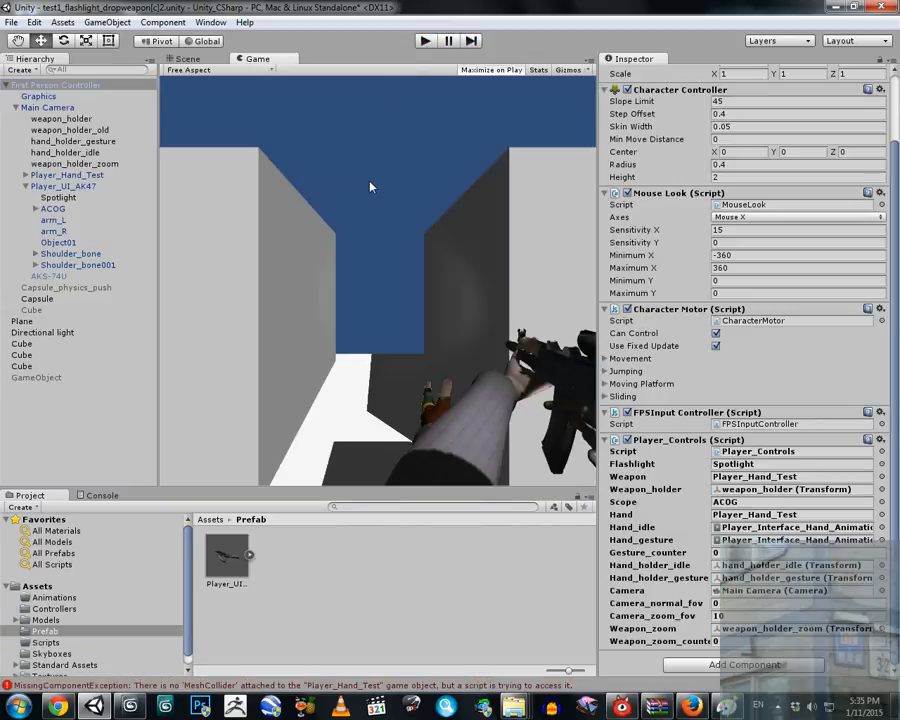
Save the scene in the Assets folder, using test1_flashlight_dropweapon[c]2.unity as the file name.
click(12, 22)
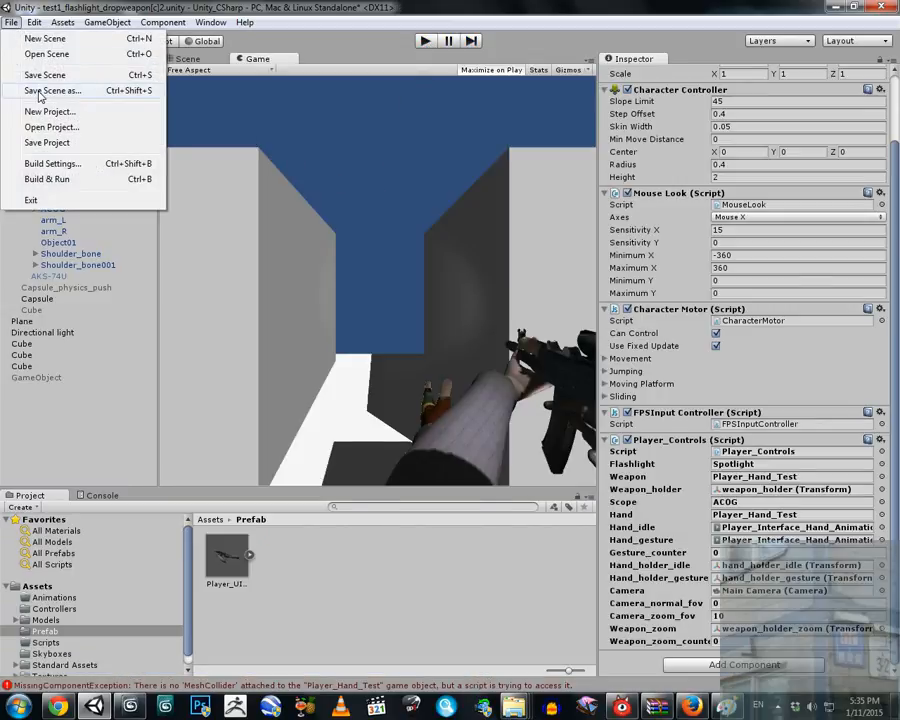
click(40, 91)
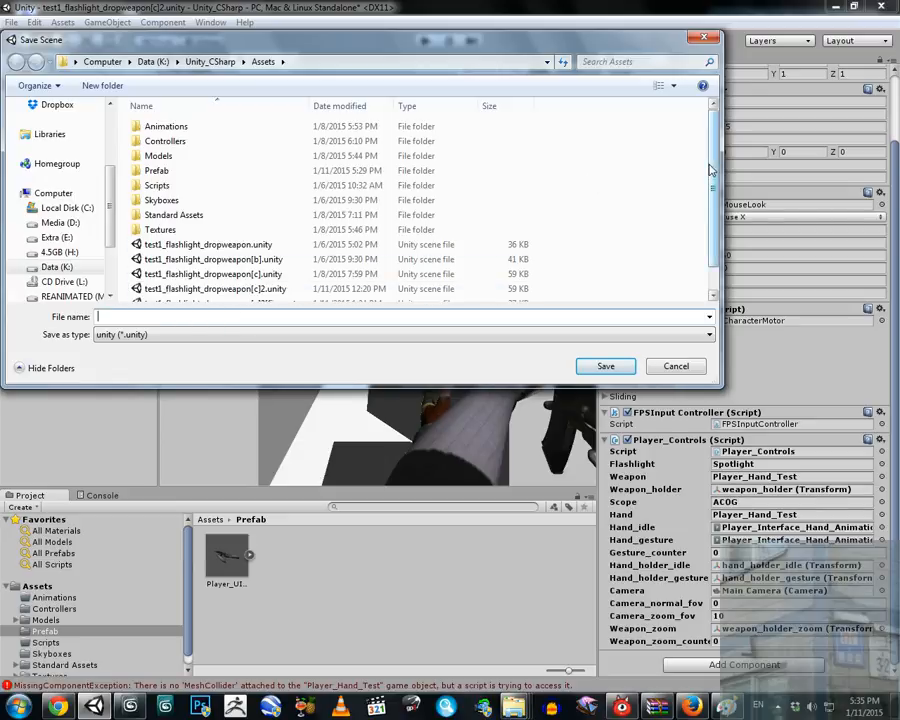
scroll(712, 170, down, 1)
click(220, 293)
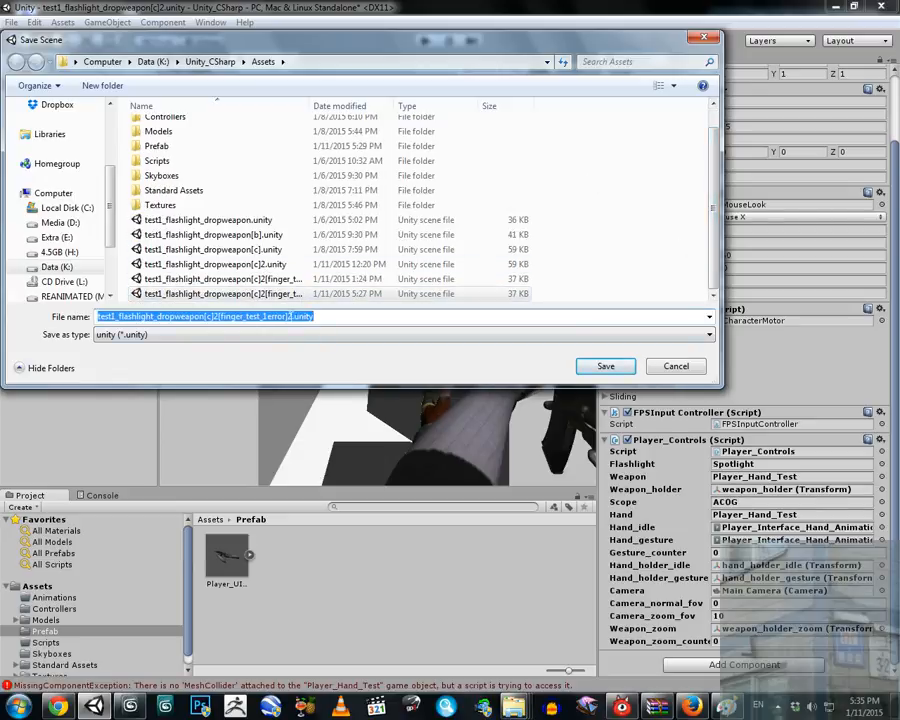
click(262, 265)
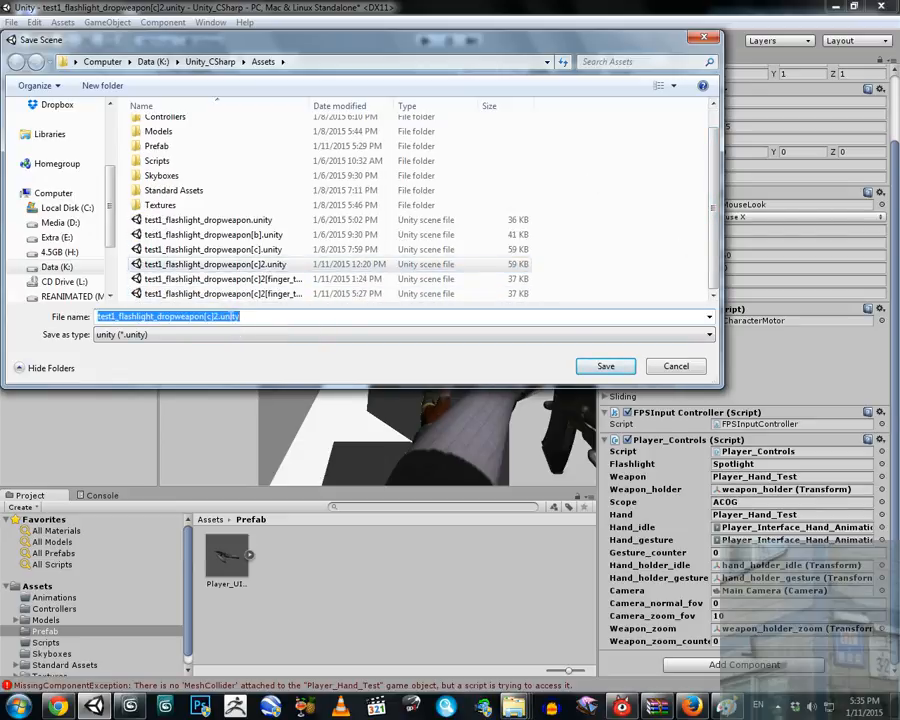
key(Return)
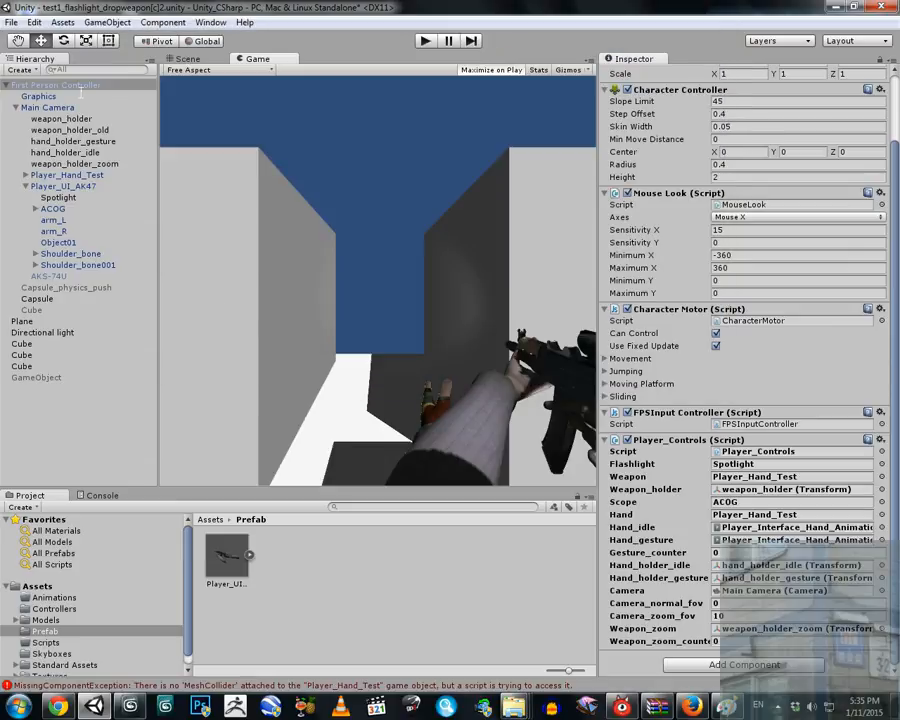
Open the scene test1_flashlight_dropweapon[c]2.unity from the Assets folder.
click(9, 22)
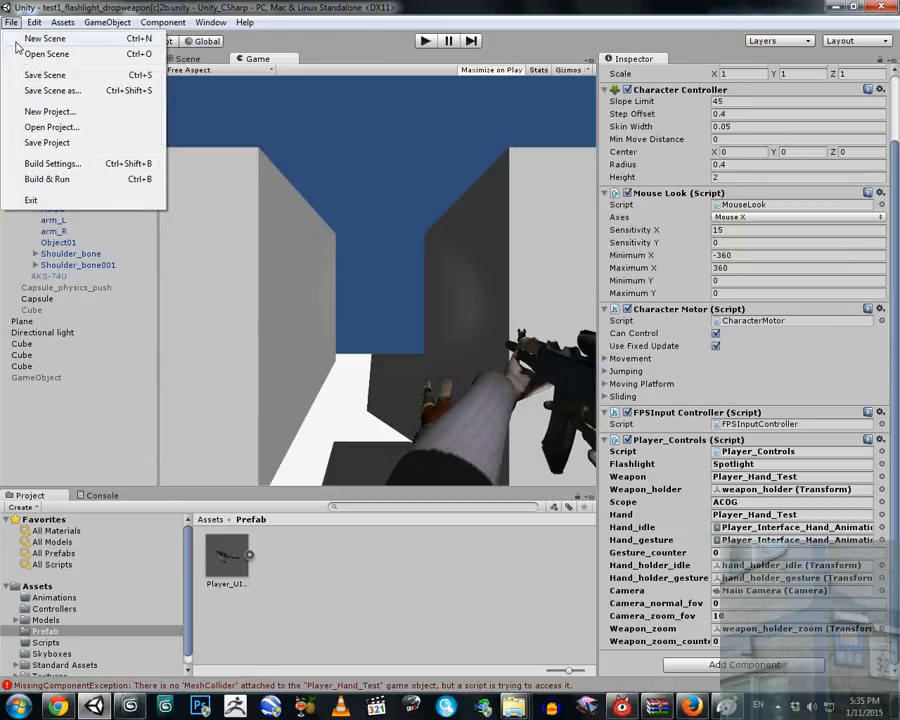
click(44, 54)
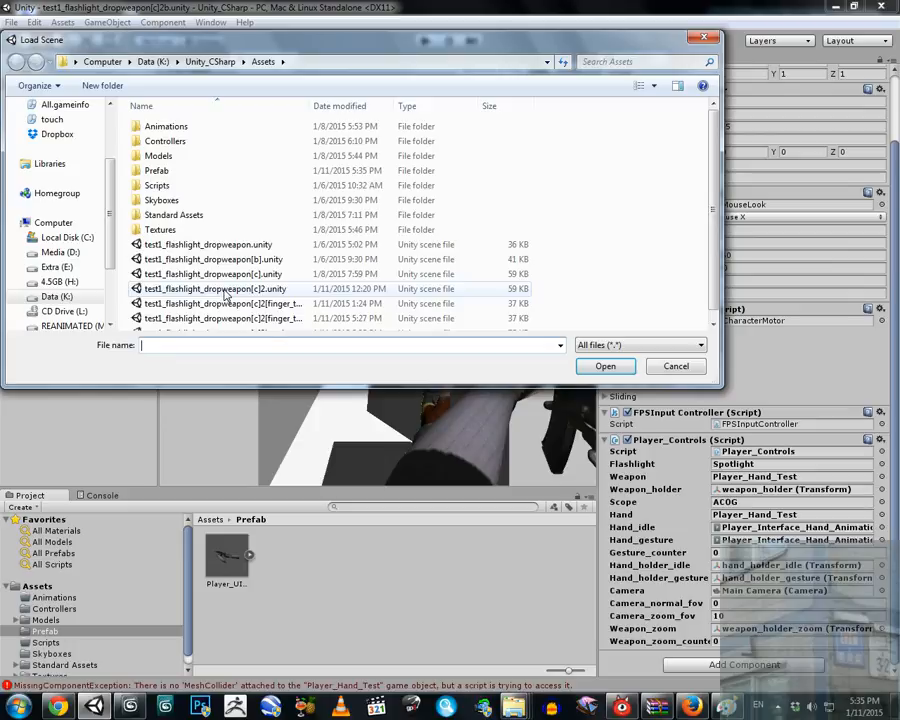
double_click(226, 289)
Start play mode and test the rifle's scope zoom and the flashlight.
click(424, 41)
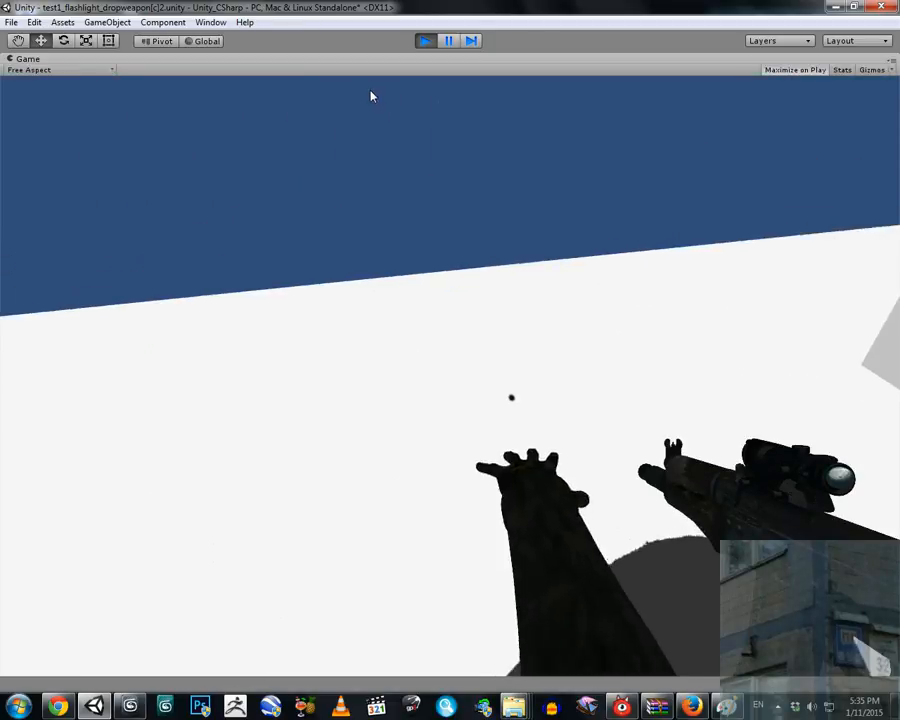
key(f)
key(f)
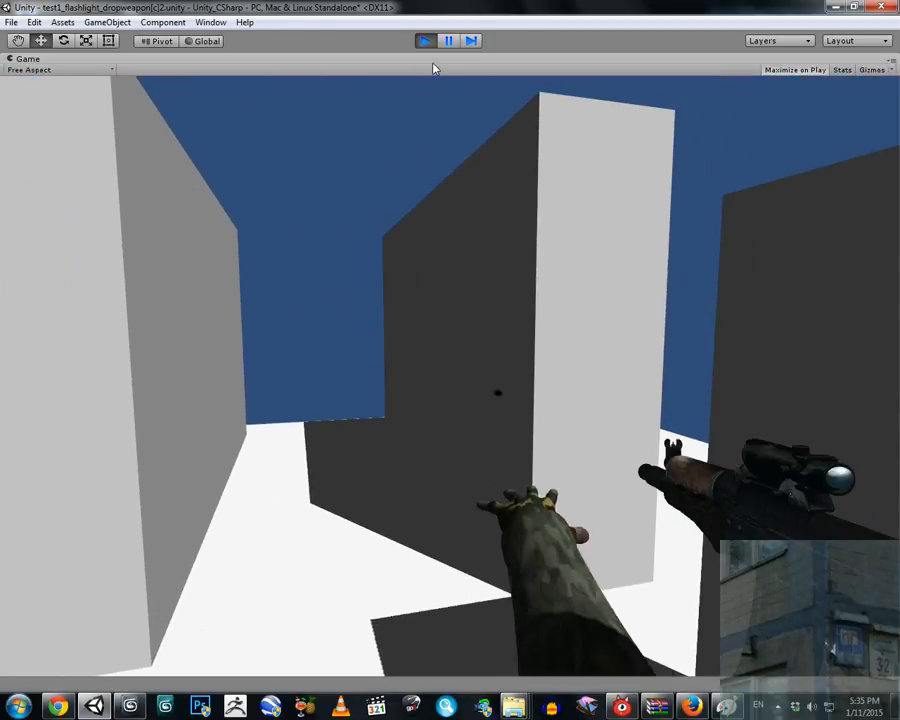
right_click(433, 63)
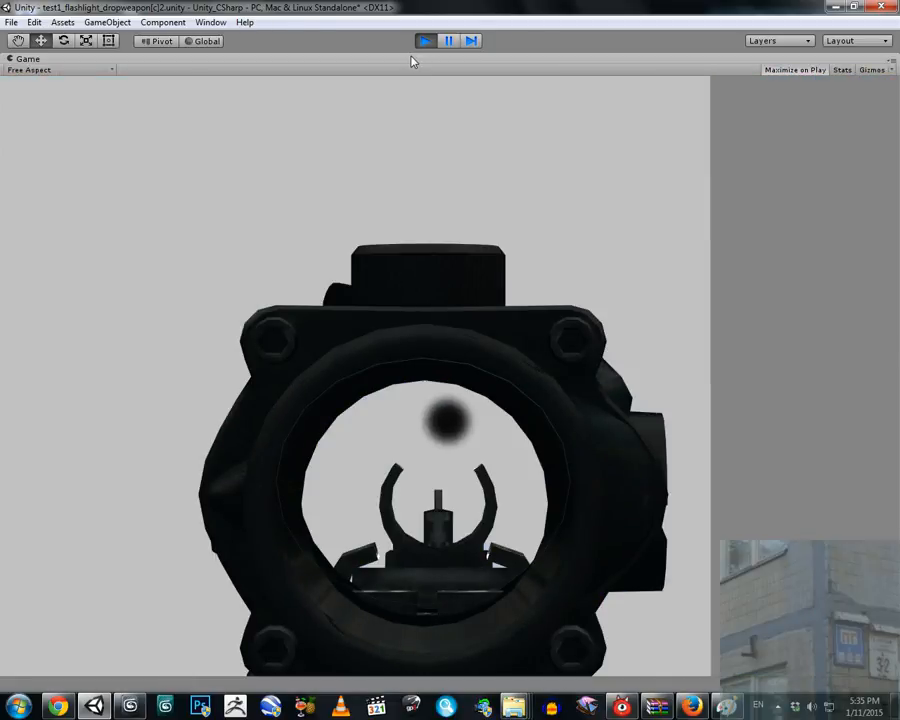
right_click(412, 62)
right_click(412, 62)
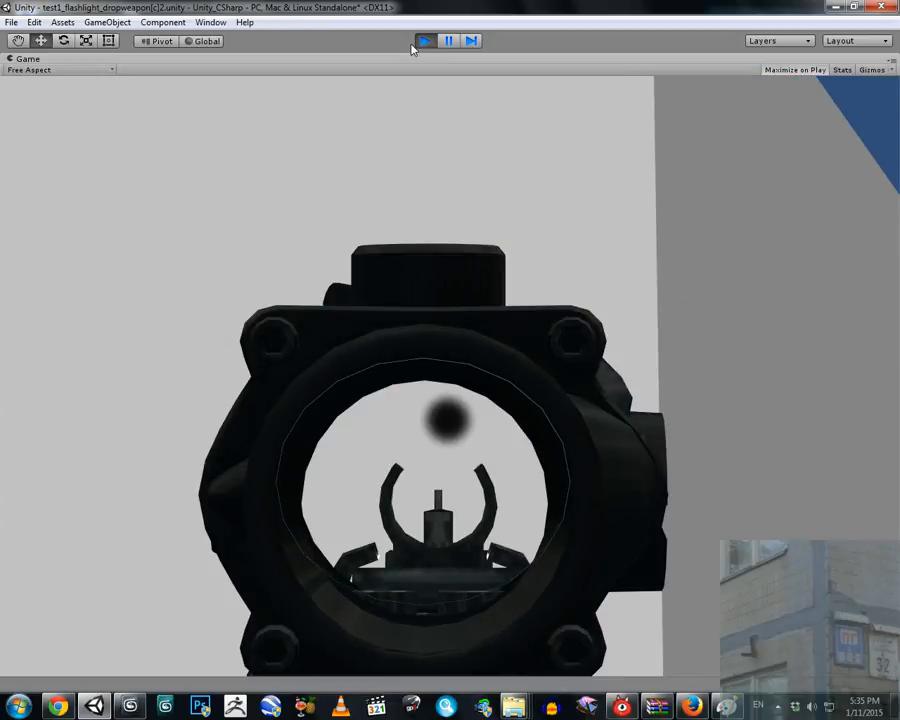
right_click(412, 47)
key(f)
key(t)
key(f)
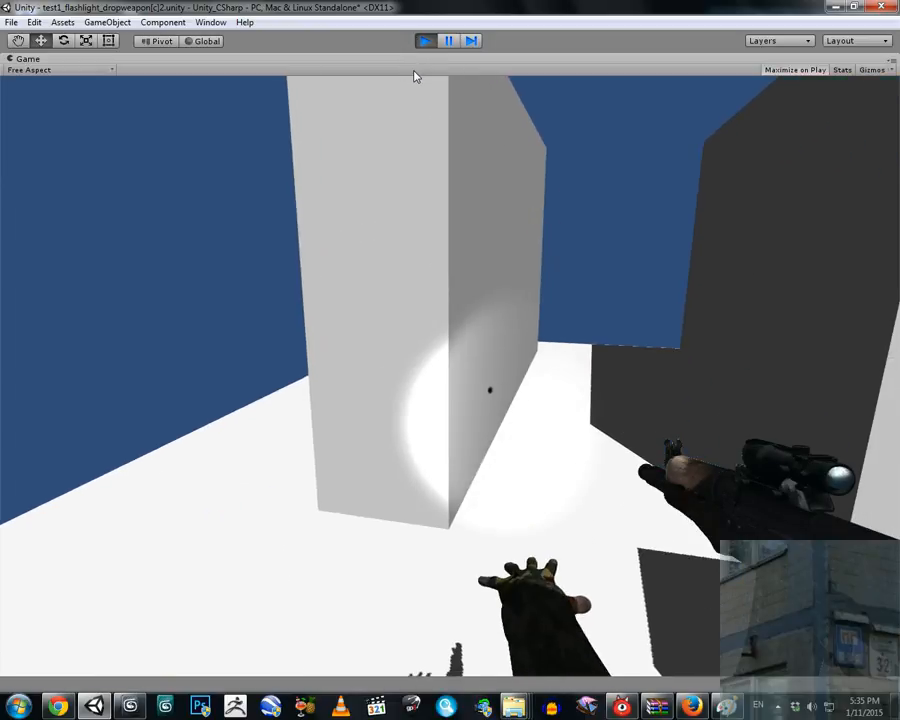
Try the hand controls in the running game, toggling the free hand out of and back into view.
key(g)
key(e)
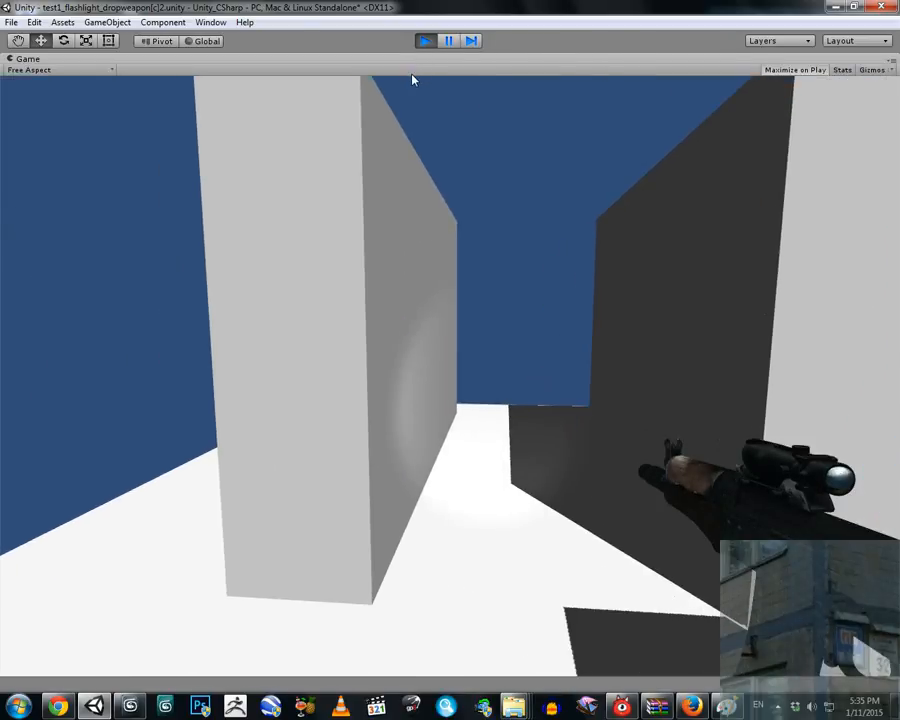
key(h)
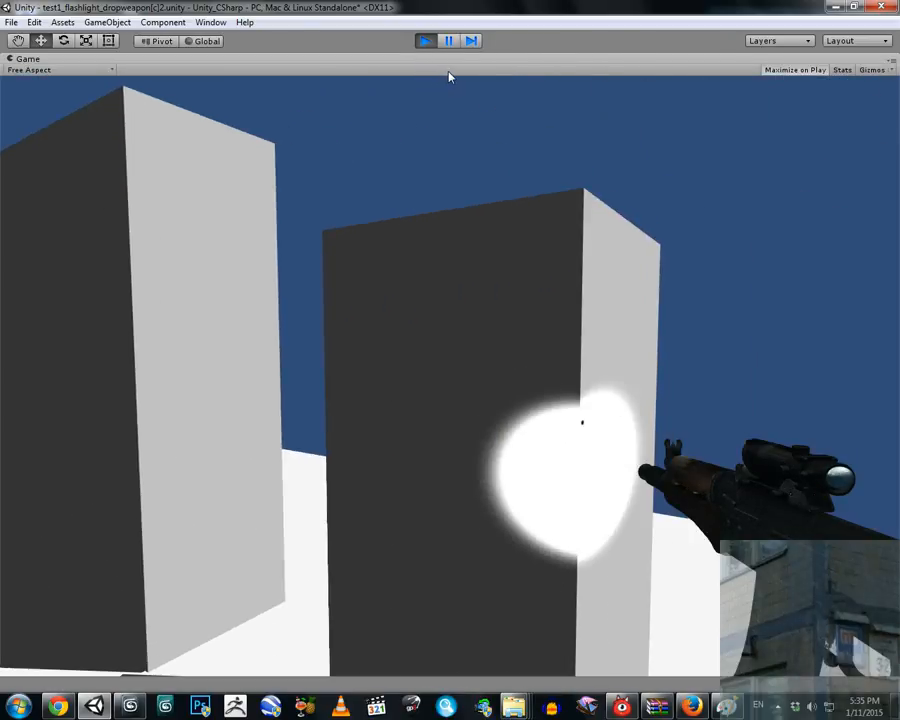
key(h)
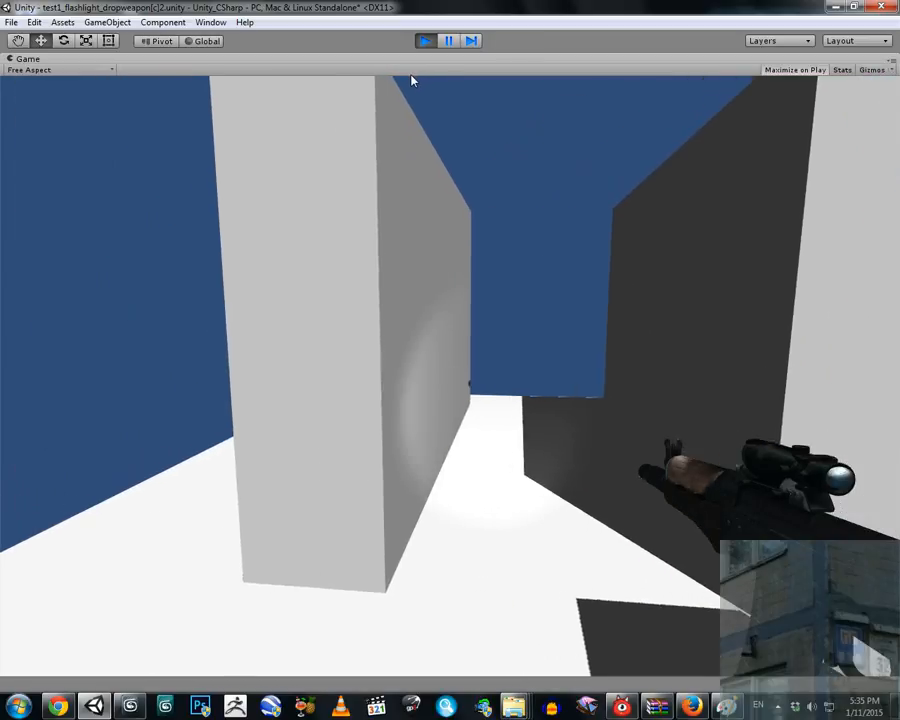
key(h)
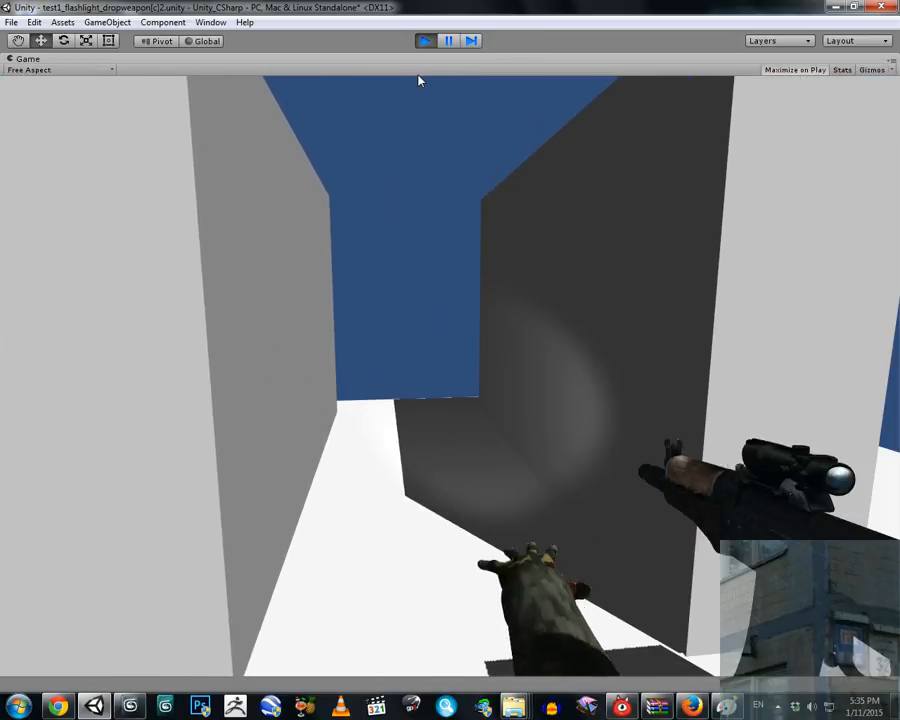
Walk and jump among the blocks to examine the hand and rifle in motion, and stop play mode.
key(w)
key(w)
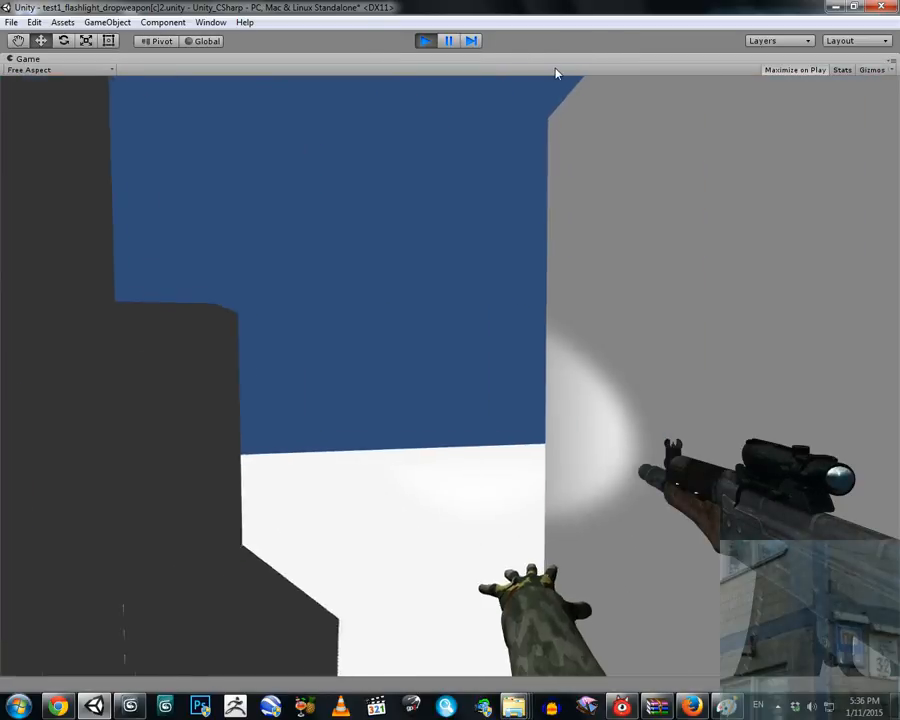
key(w)
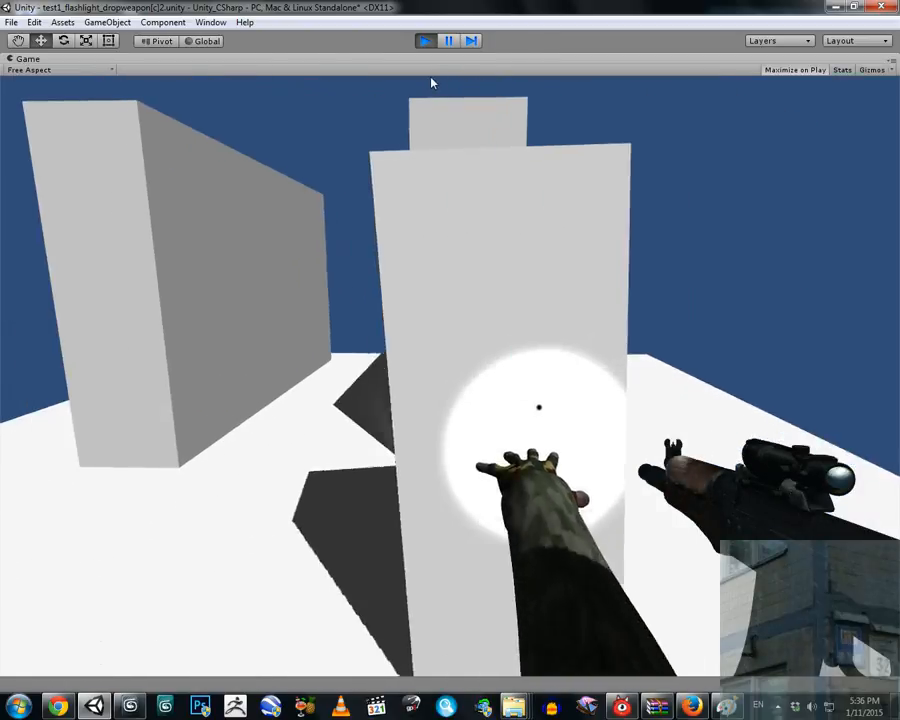
key(w)
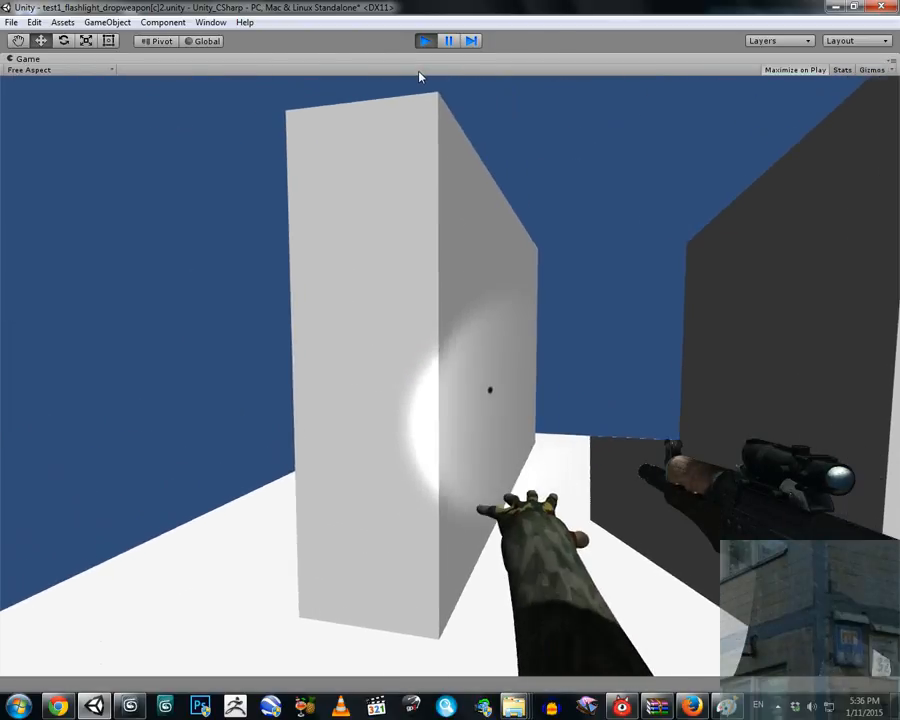
key(space)
key(w)
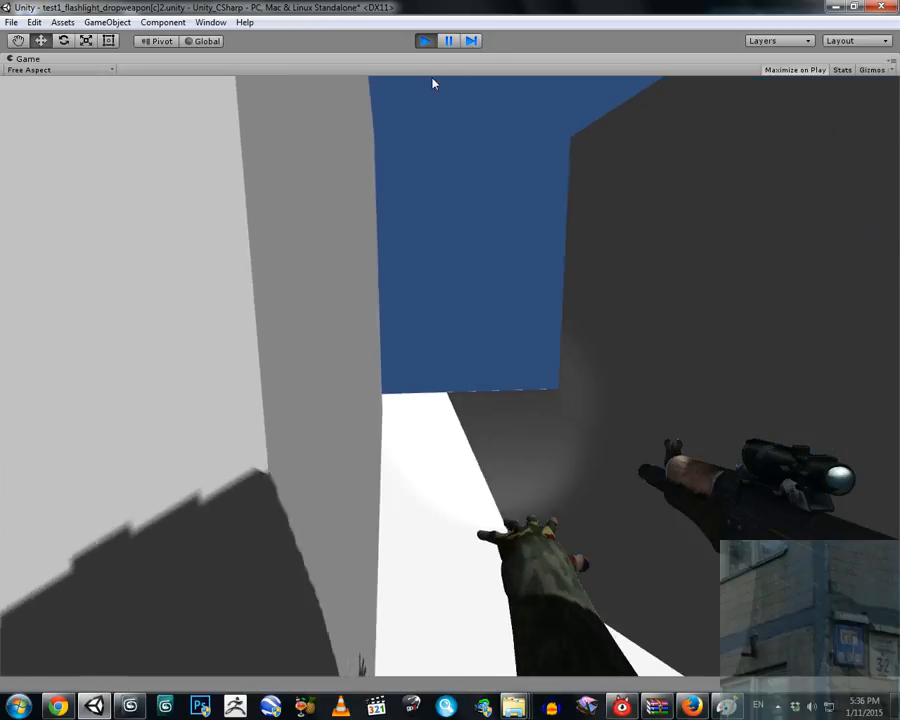
key(w)
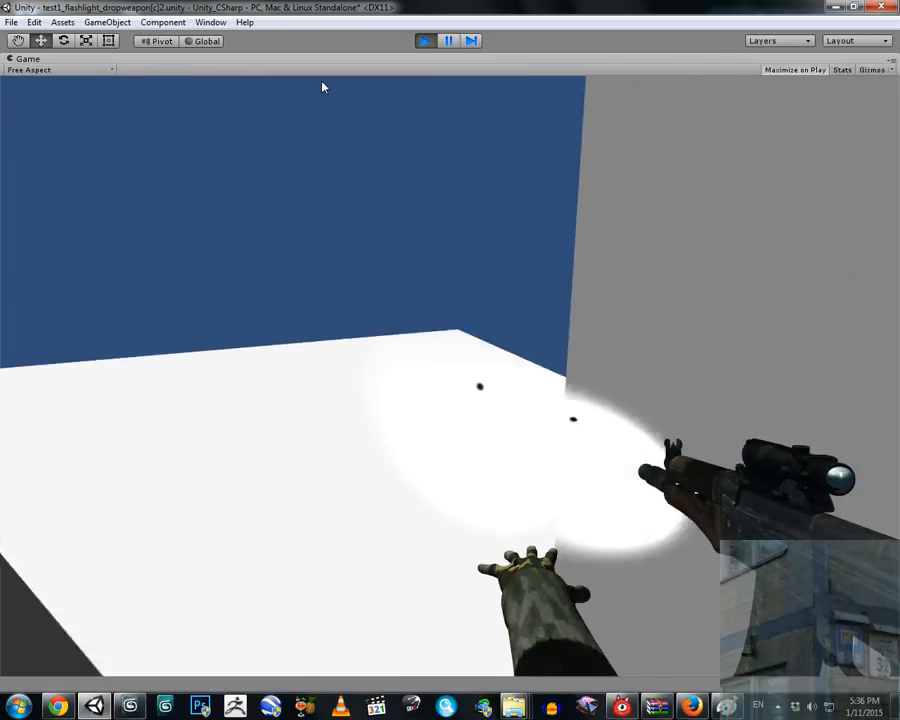
key(w)
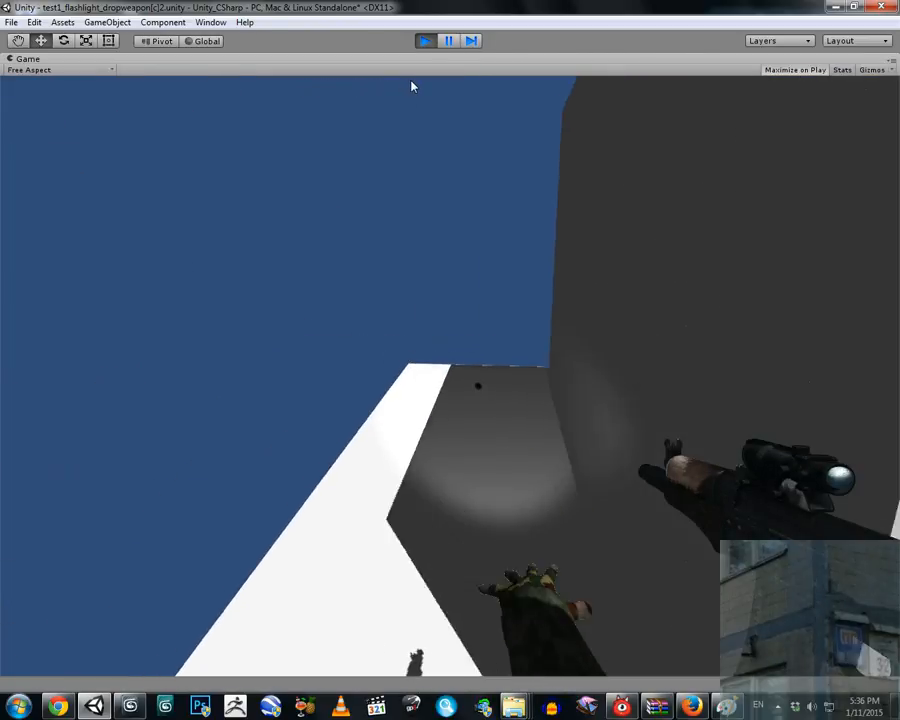
key(w)
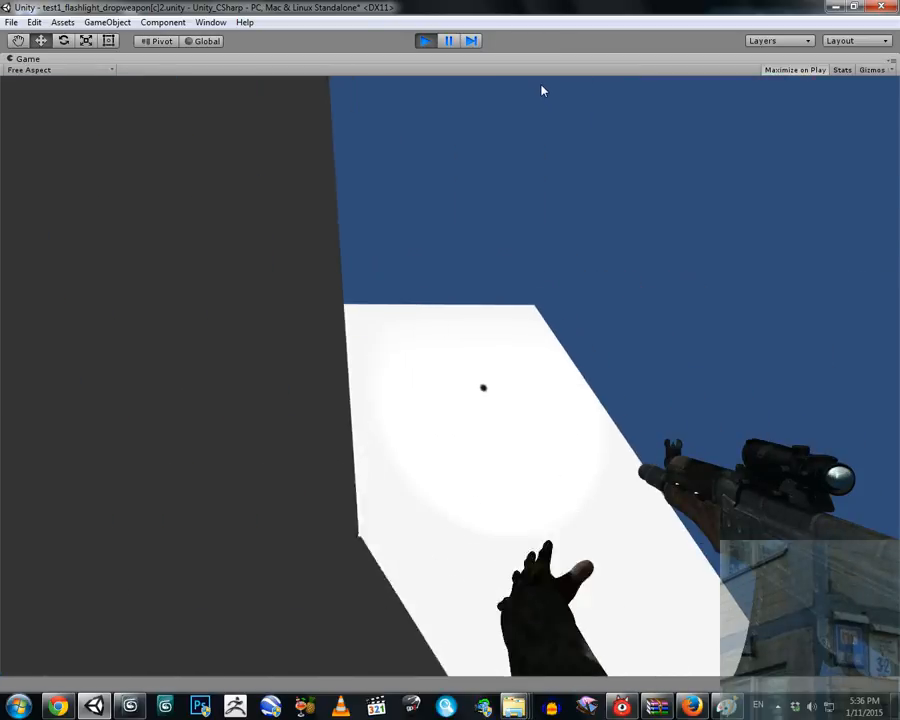
key(w)
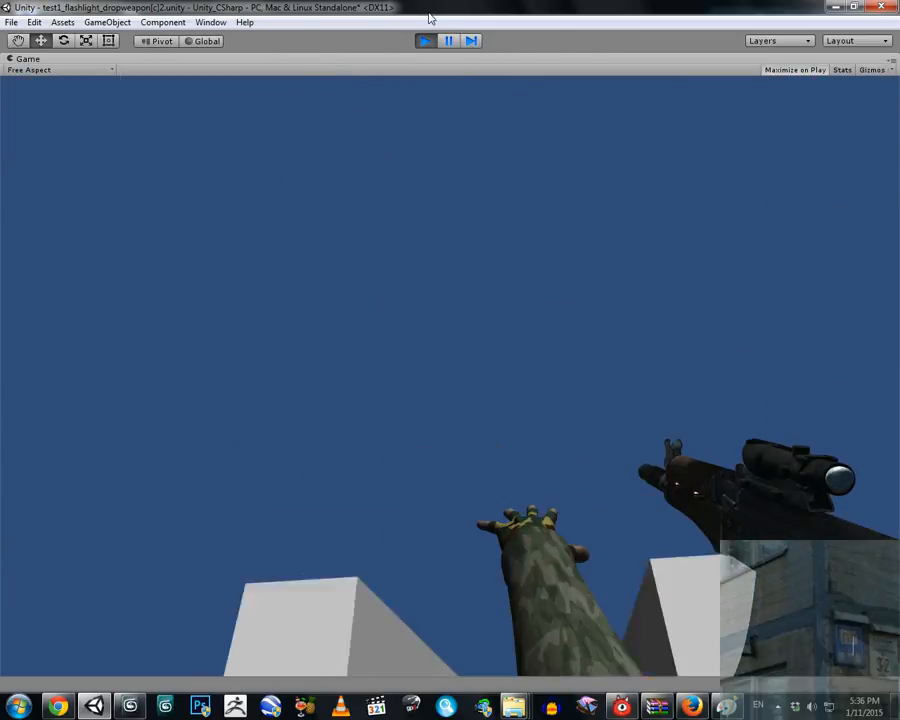
click(424, 40)
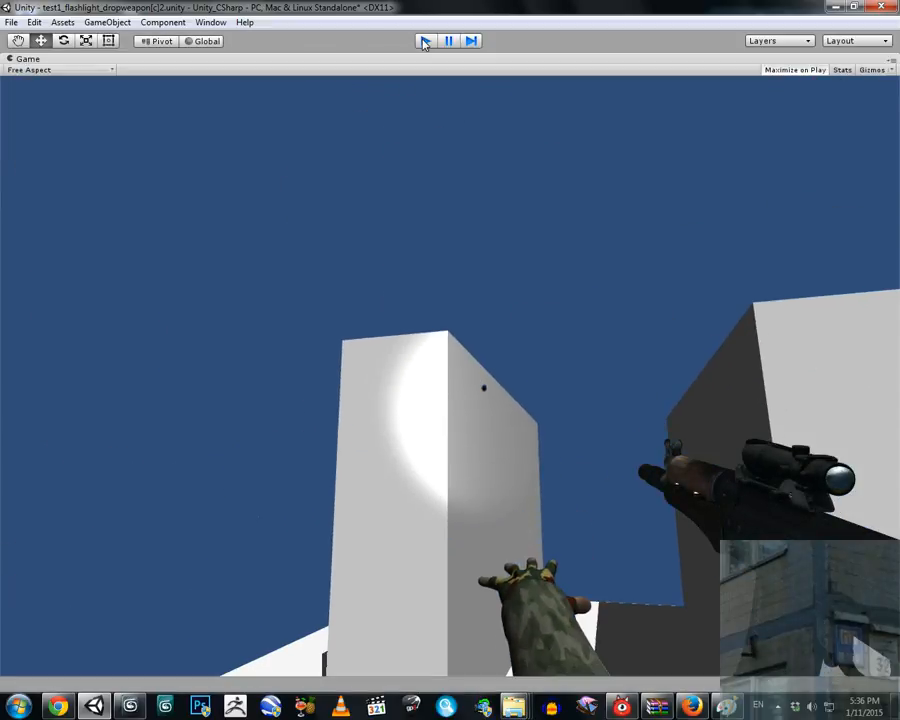